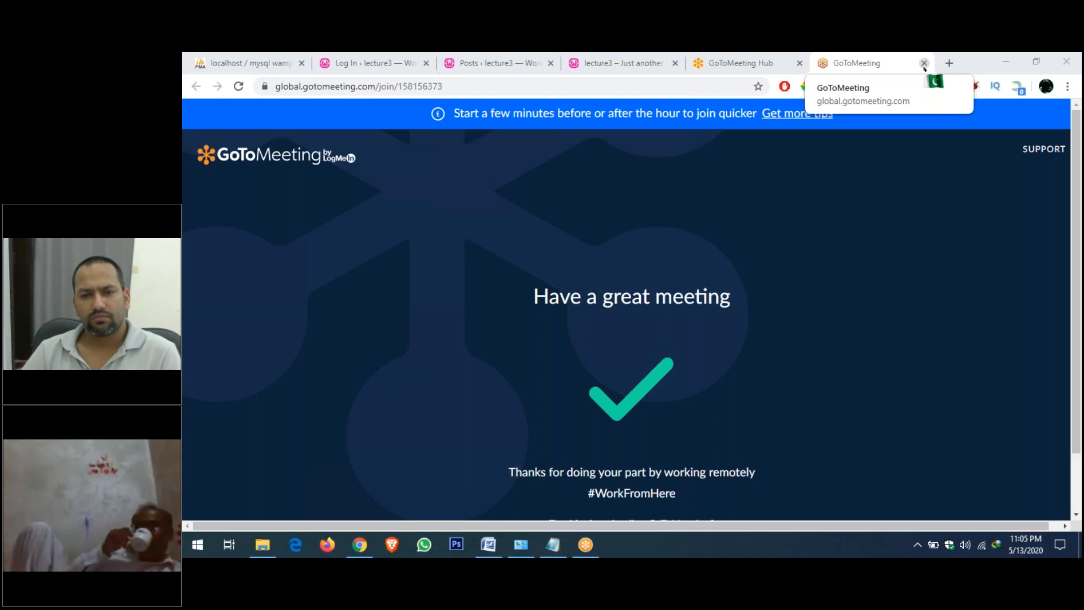
Close both GoToMeeting browser tabs.
click(924, 63)
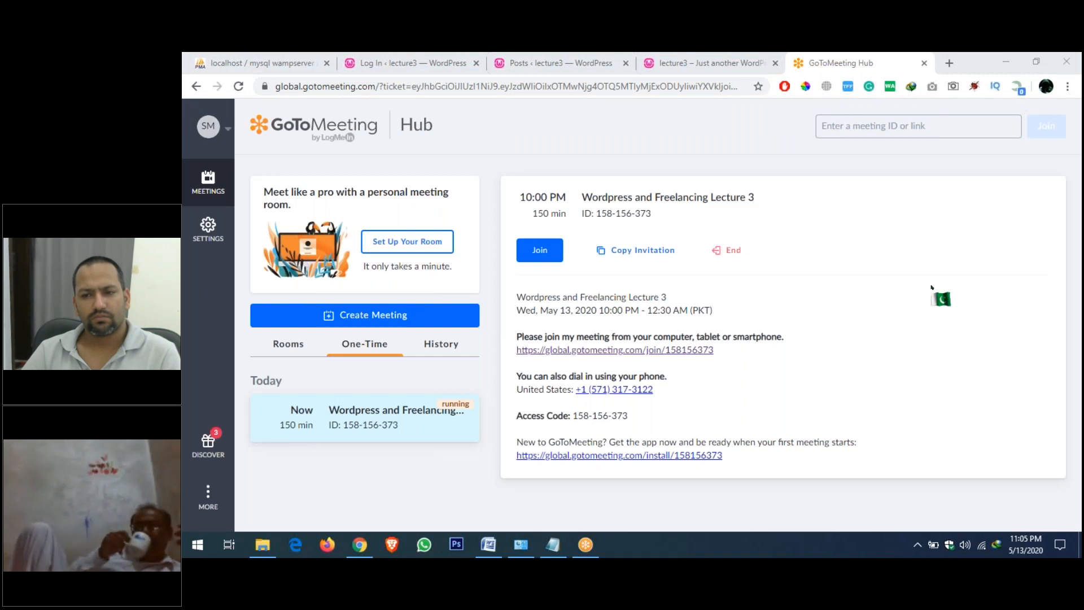
click(893, 59)
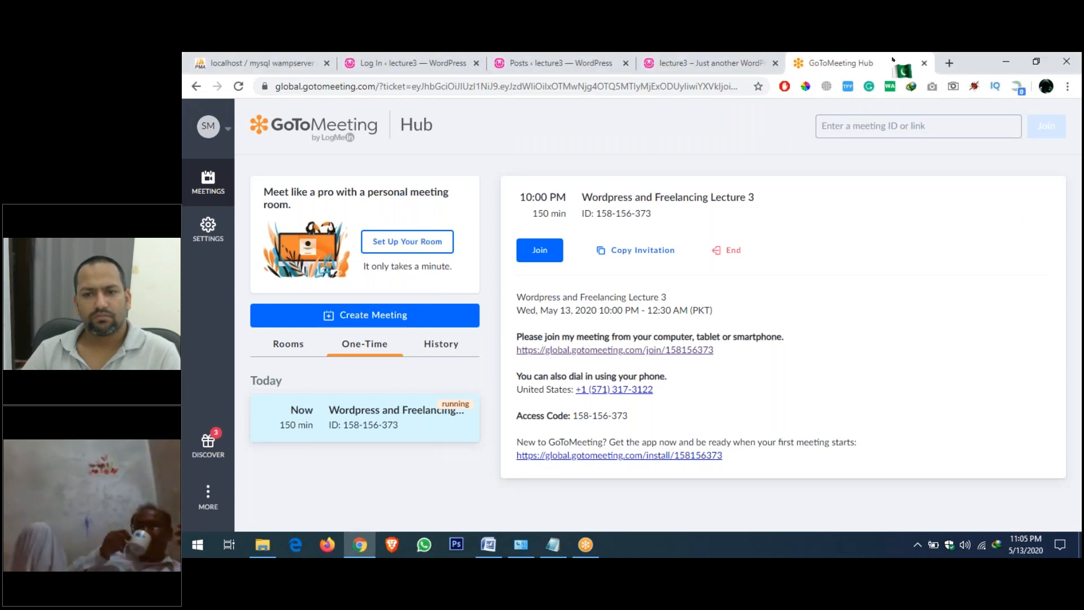
click(923, 62)
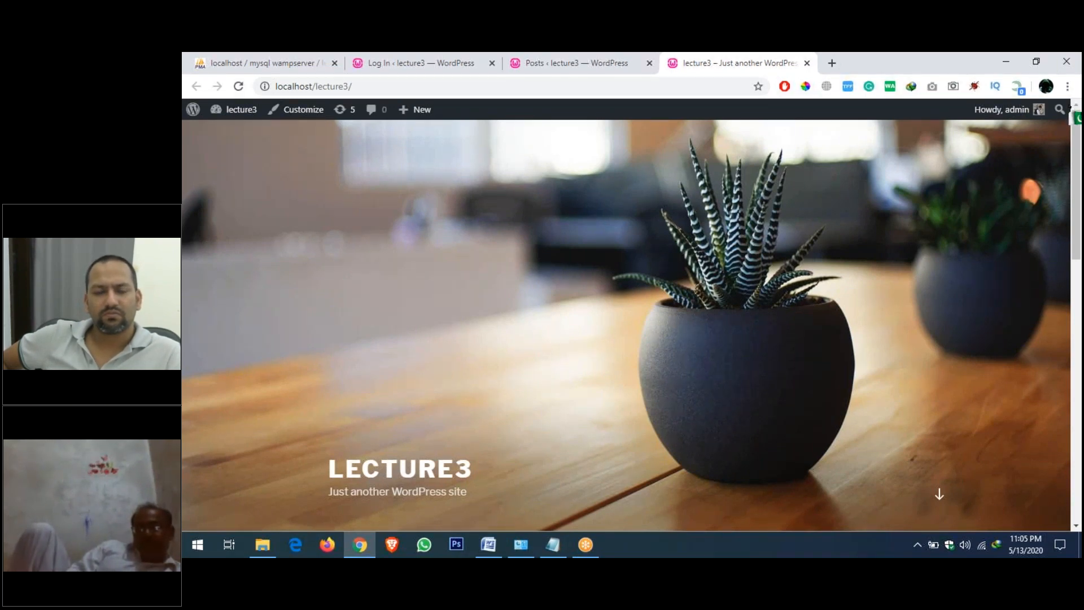
click(1072, 108)
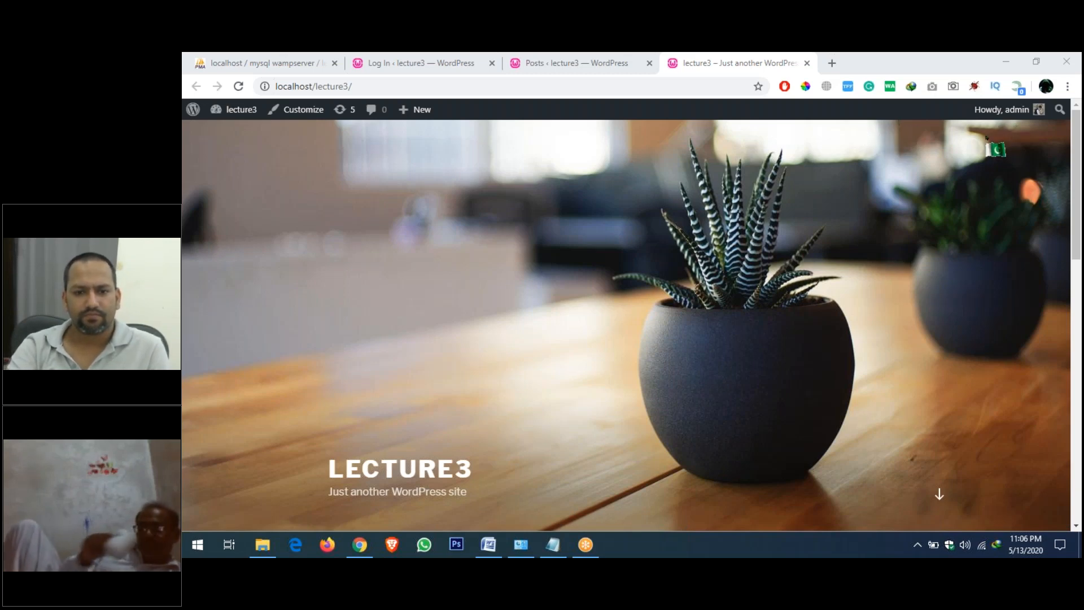
click(672, 186)
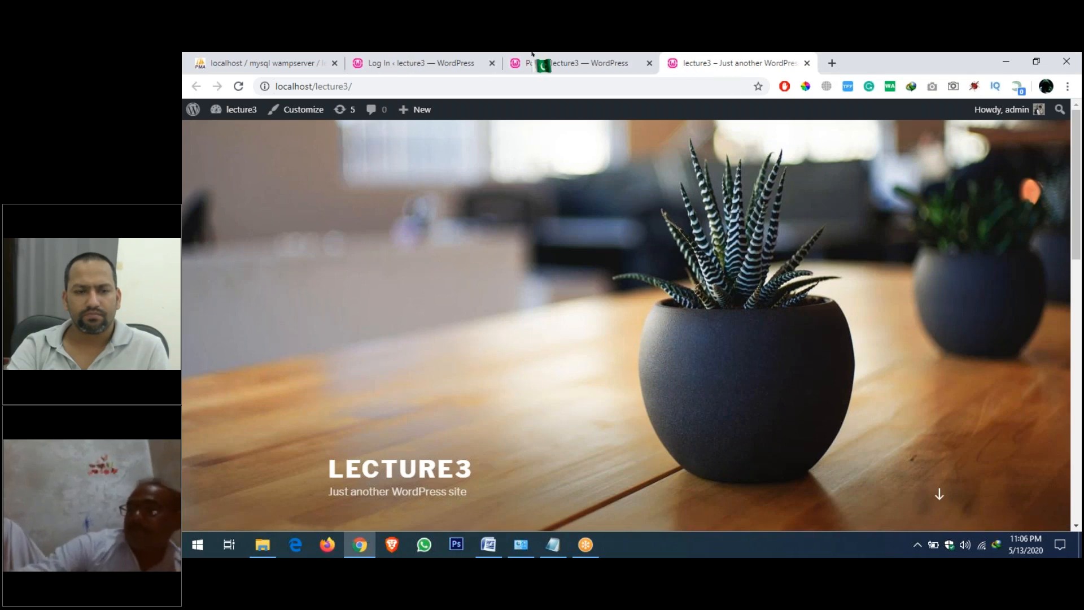
click(806, 205)
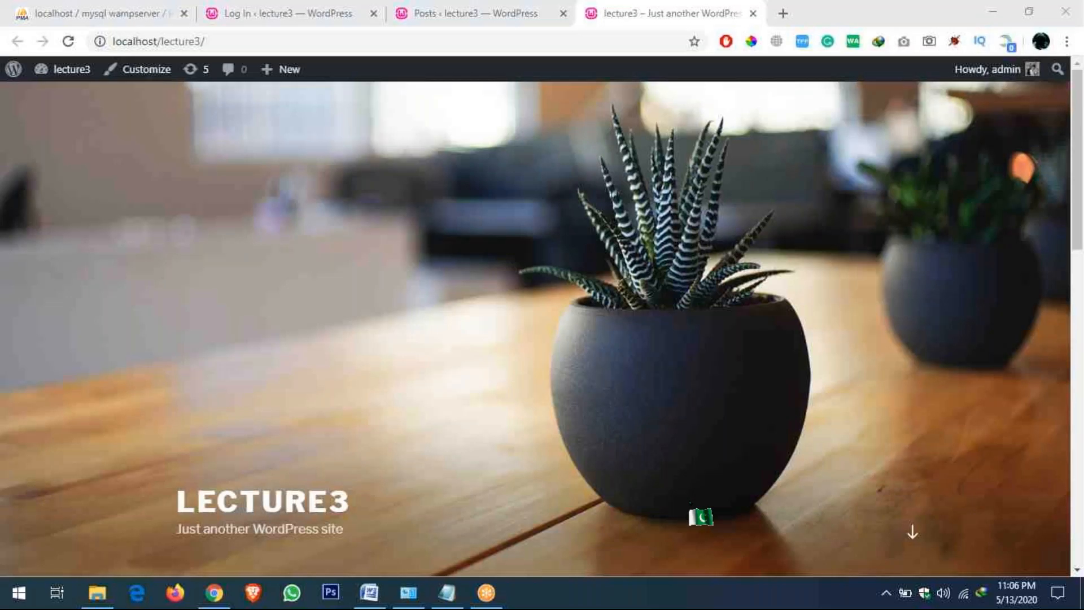
click(544, 387)
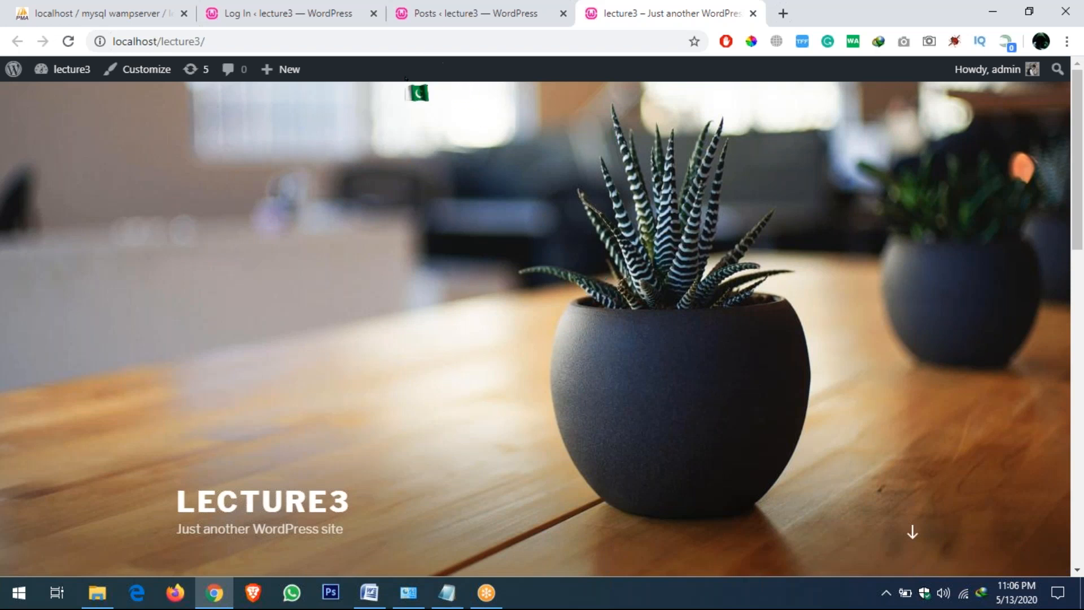
Look through the lecture3 admin sections from Posts and Media through Pages and Comments to the installed themes.
click(407, 17)
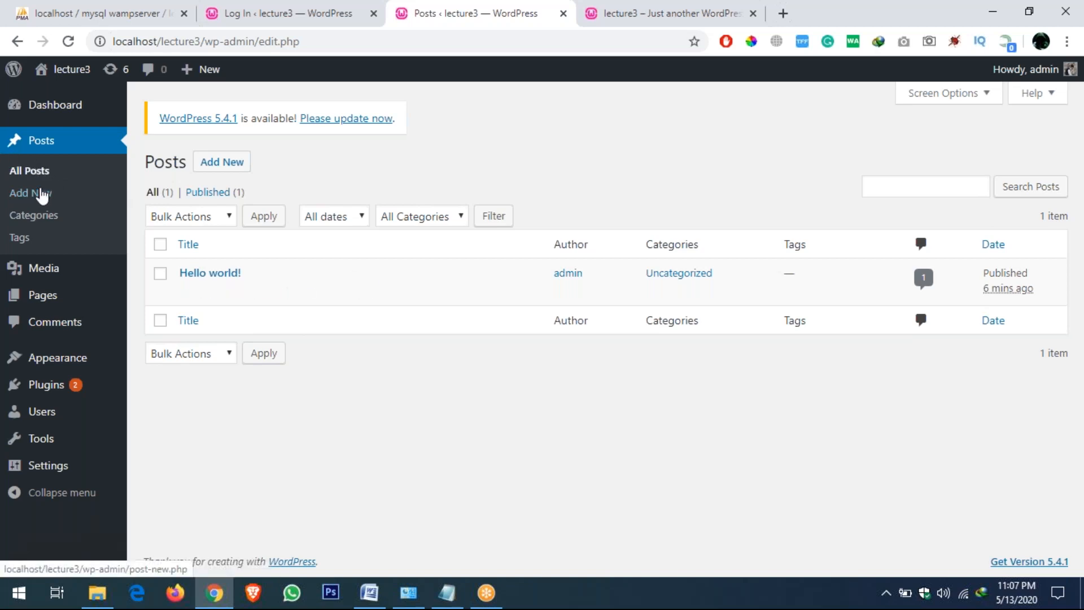
click(41, 194)
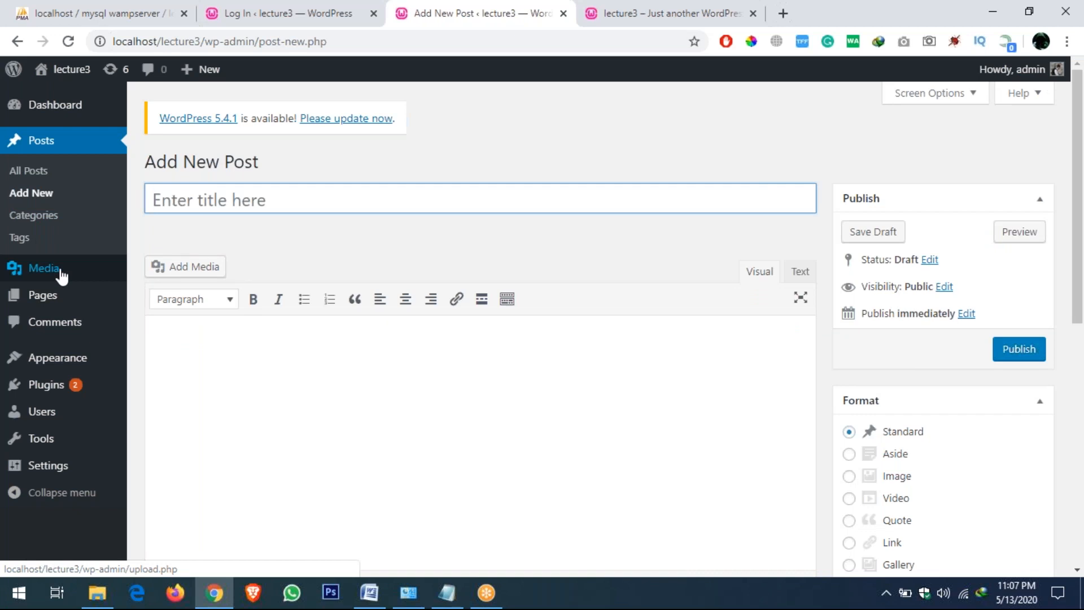
click(61, 276)
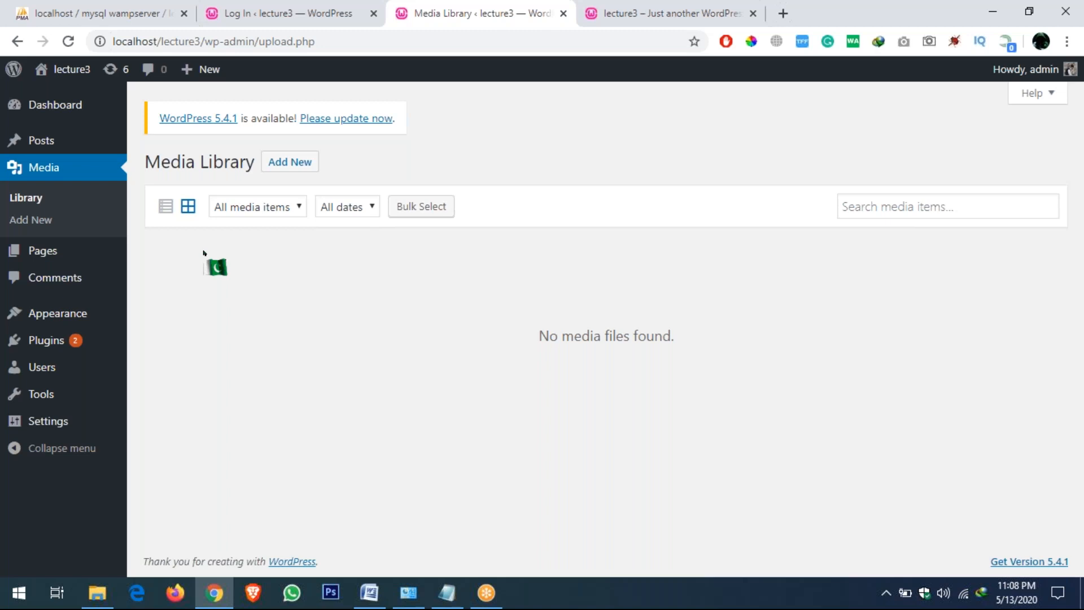
click(45, 256)
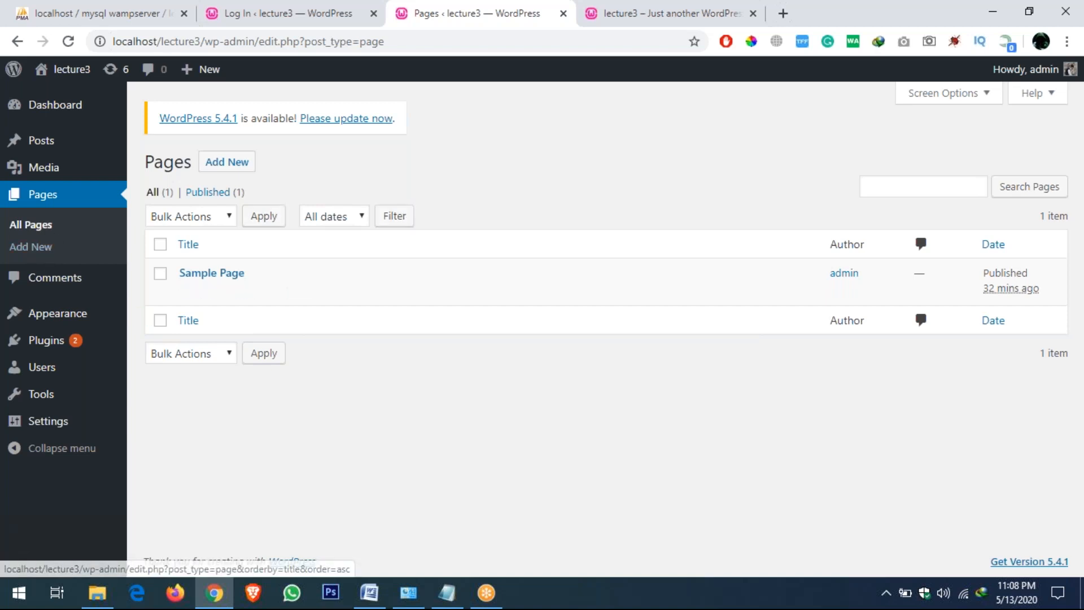
click(54, 281)
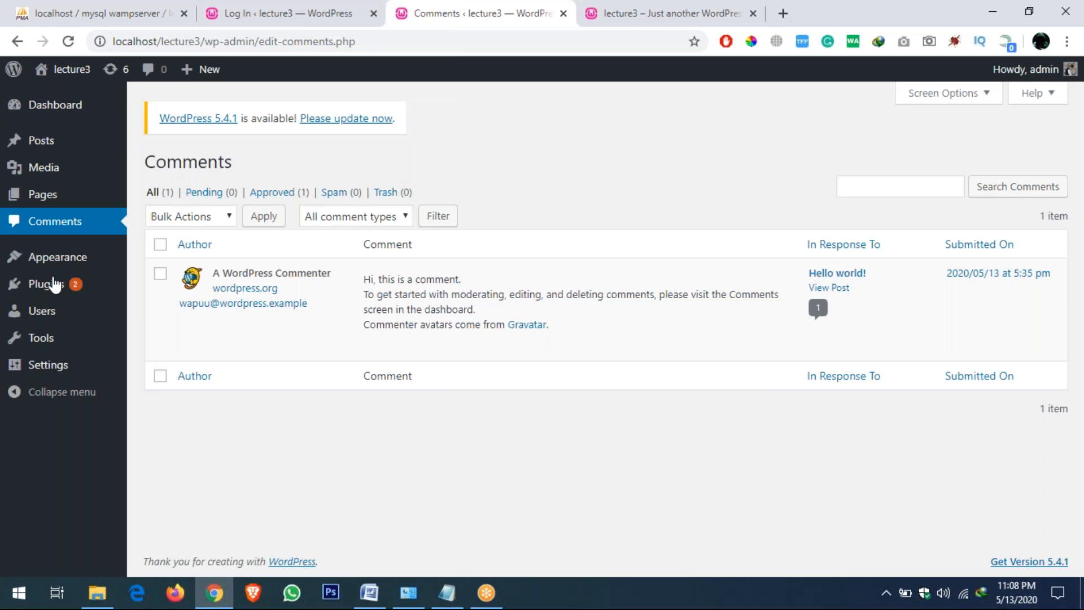
click(54, 265)
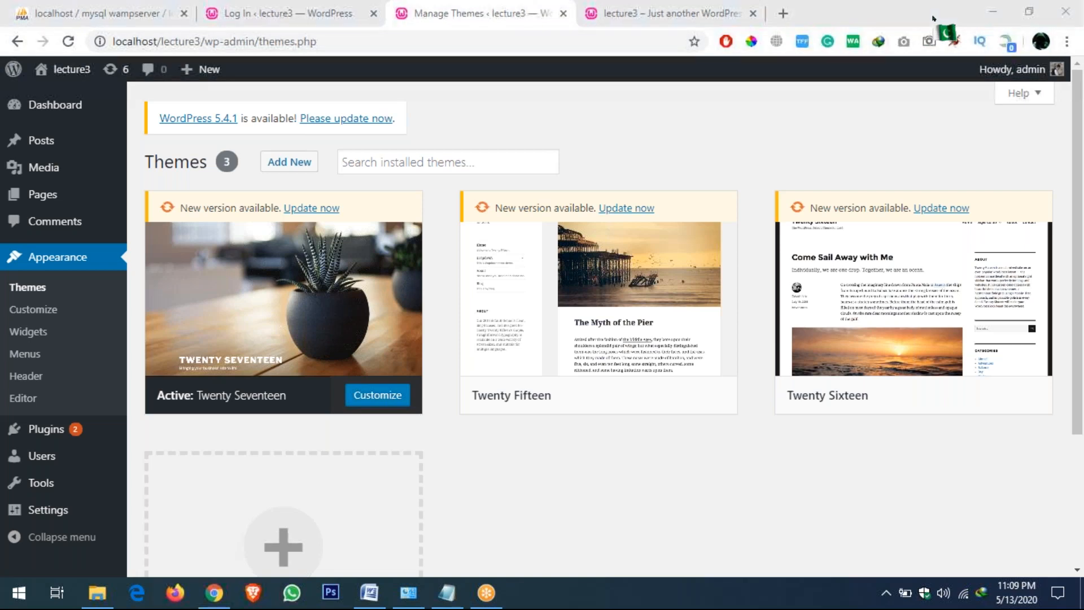
click(497, 120)
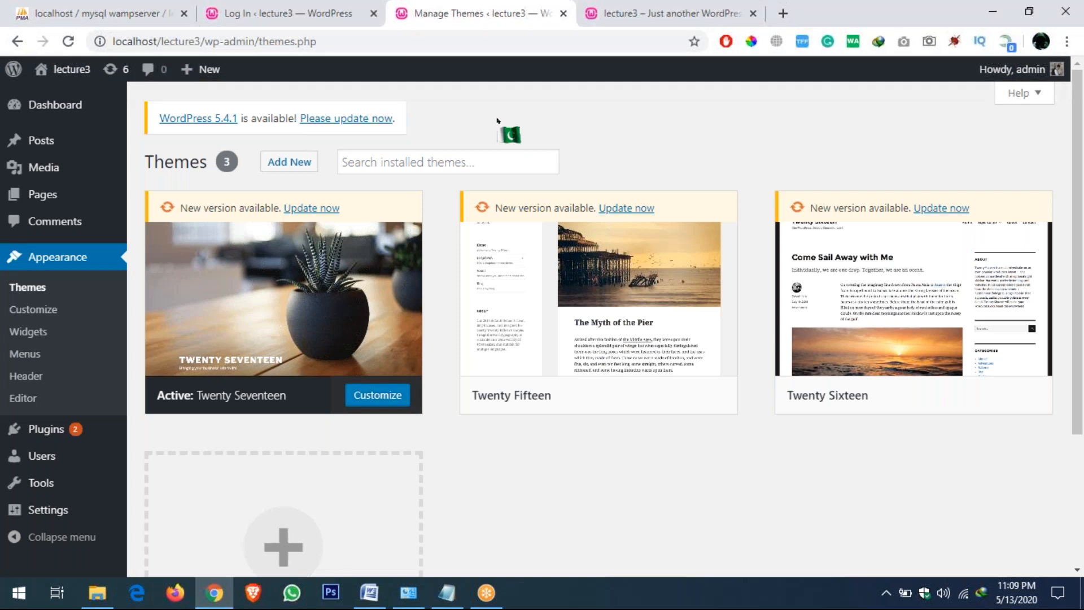
Open the lecture3 site in a new tab and examine its homepage under Twenty Seventeen from header to footer.
middle_click(56, 78)
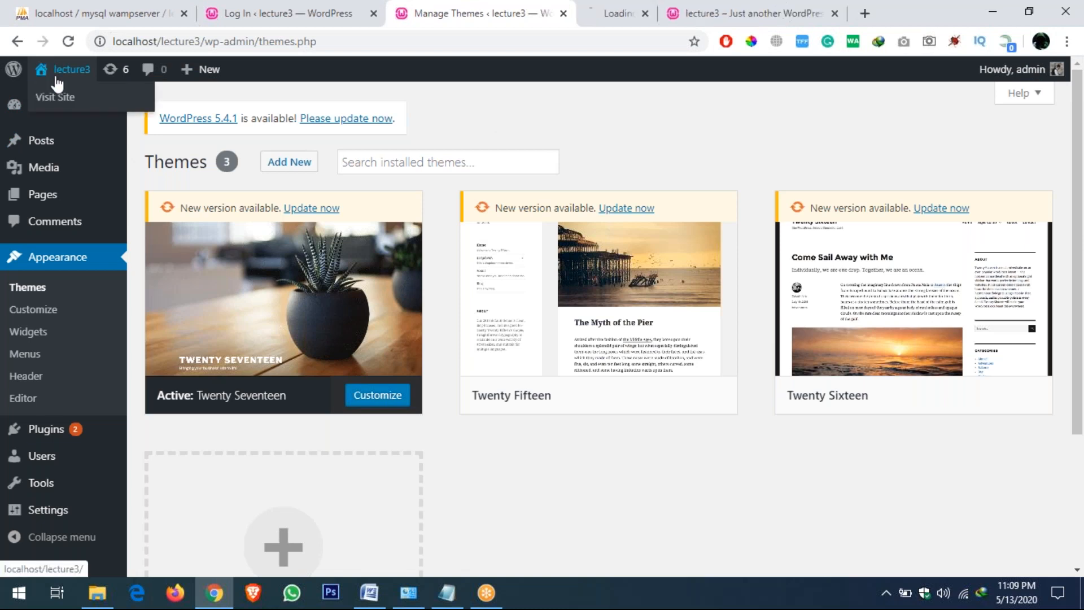
click(678, 14)
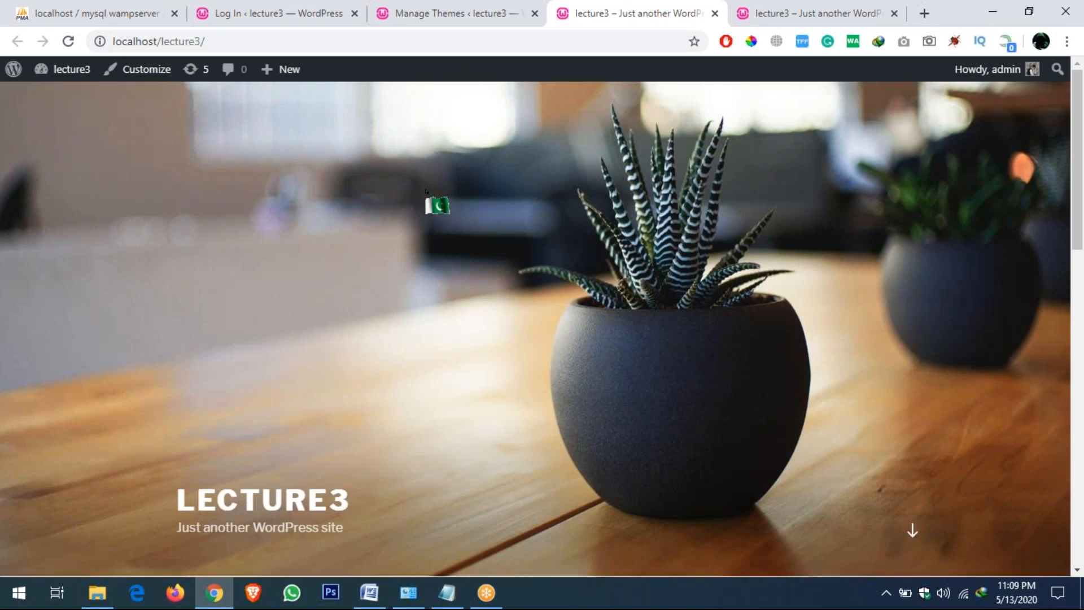
scroll(427, 195, down, 15)
scroll(427, 192, up, 15)
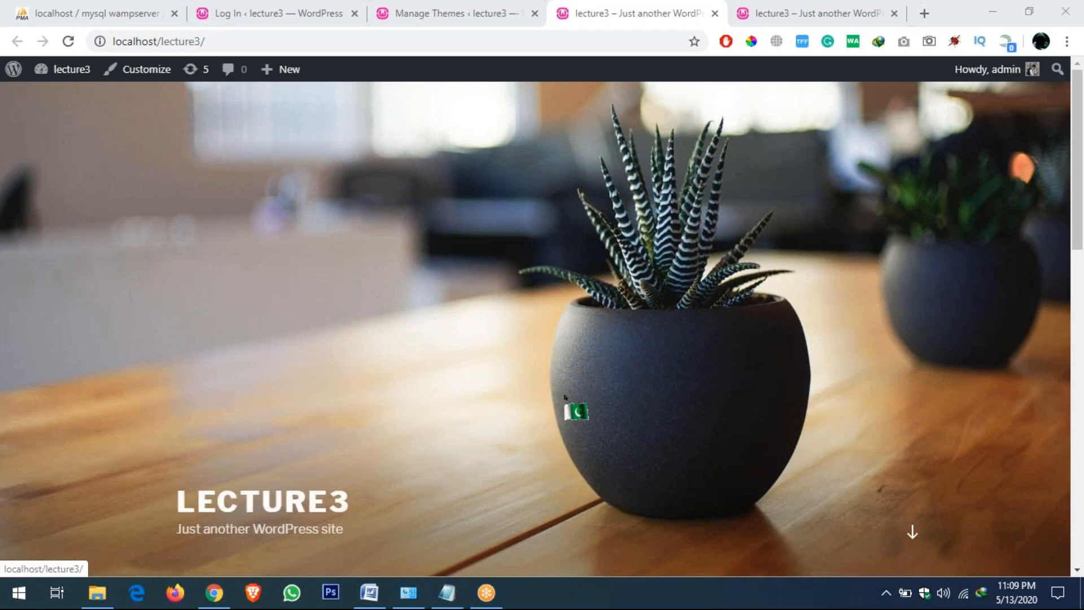
drag(346, 530, 254, 530)
click(198, 529)
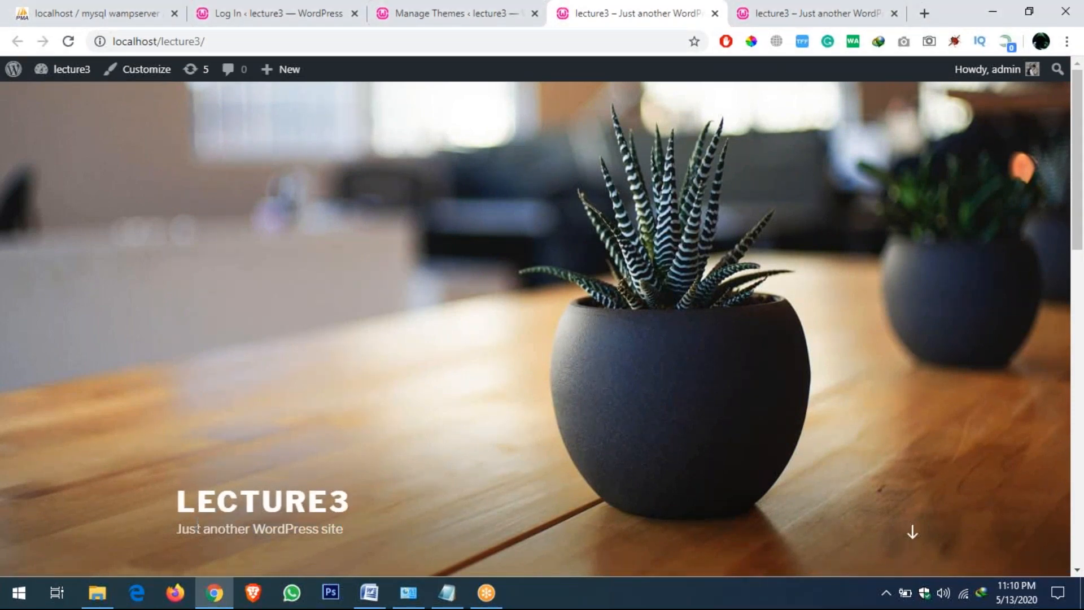
drag(1082, 146, 1075, 285)
scroll(1075, 285, down, 3)
drag(621, 123, 757, 380)
click(559, 321)
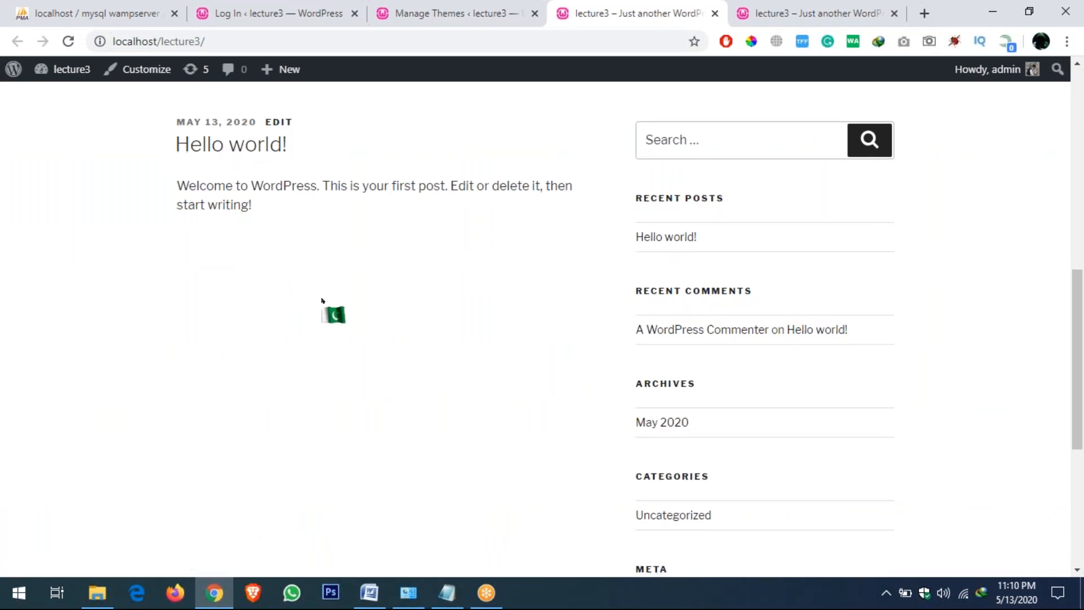
scroll(322, 305, down, 6)
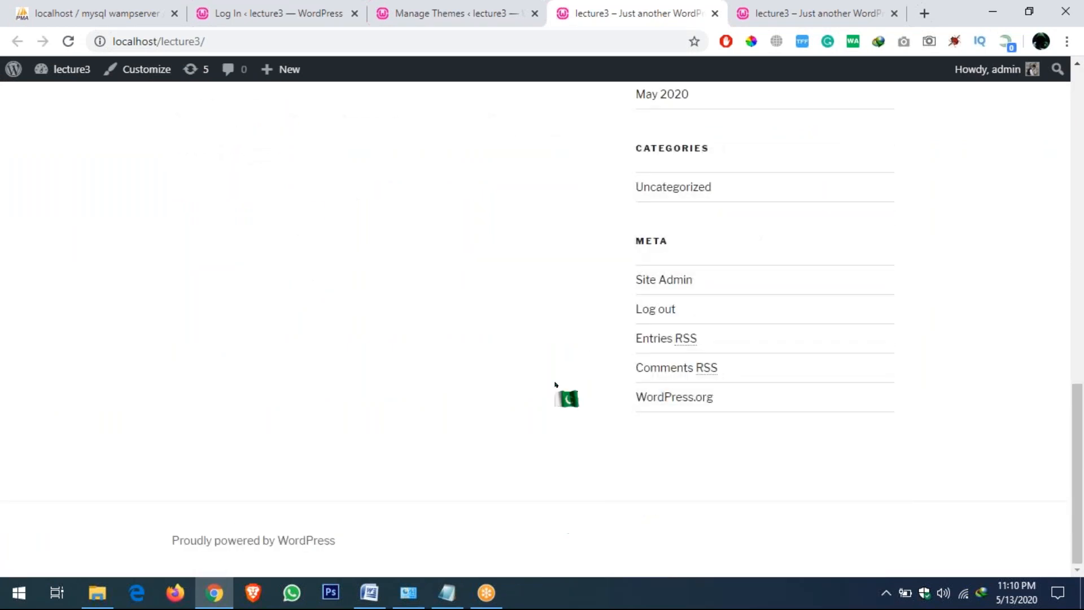
scroll(555, 389, up, 6)
scroll(556, 384, up, 8)
Activate the Twenty Fifteen theme and reload the lecture3 homepage to review its layout.
click(430, 13)
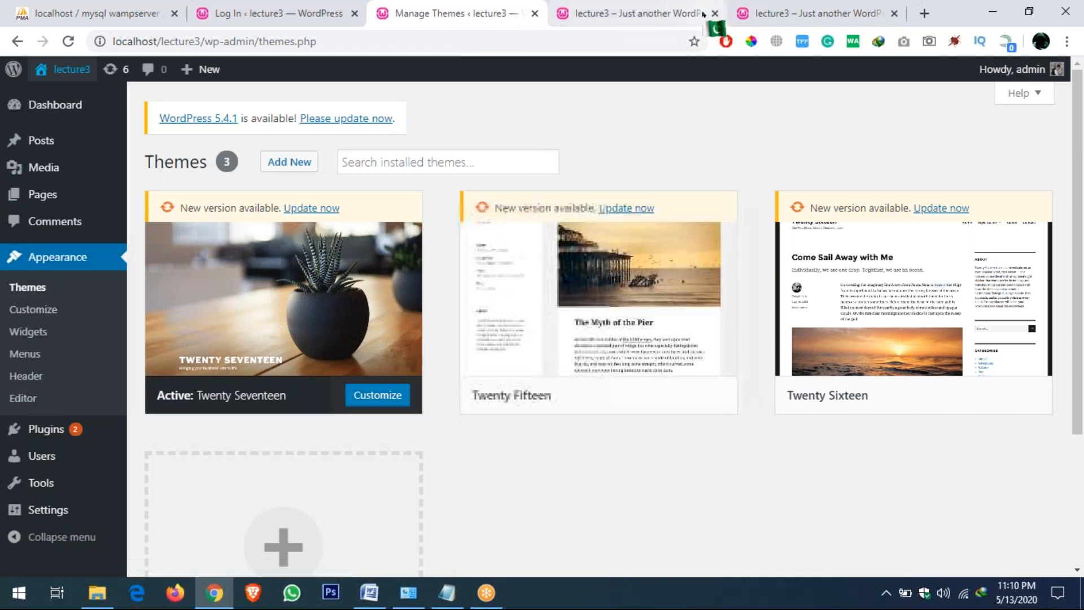
click(618, 395)
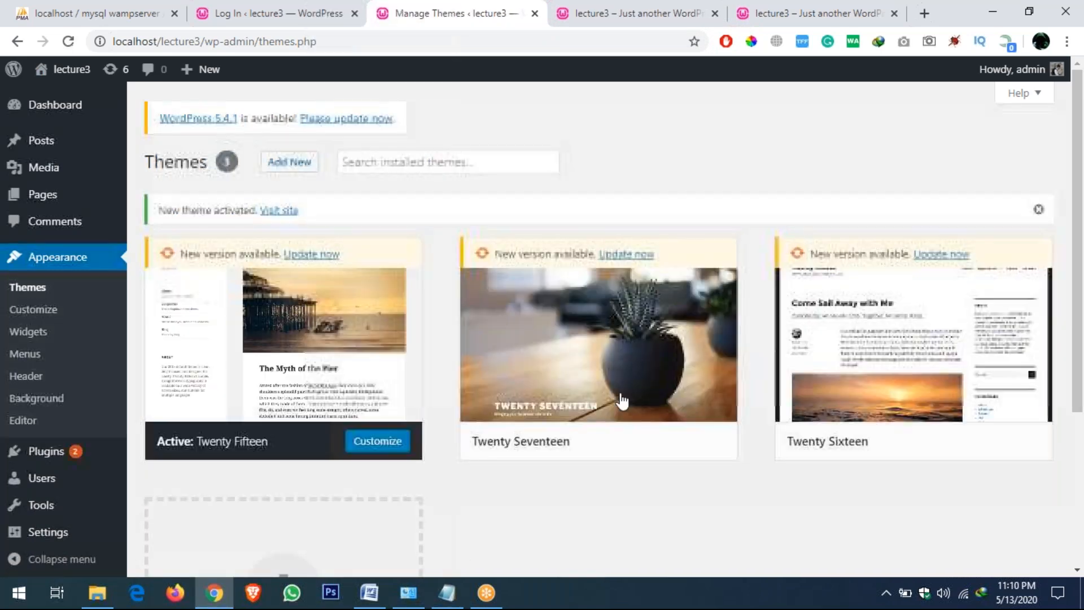
click(686, 14)
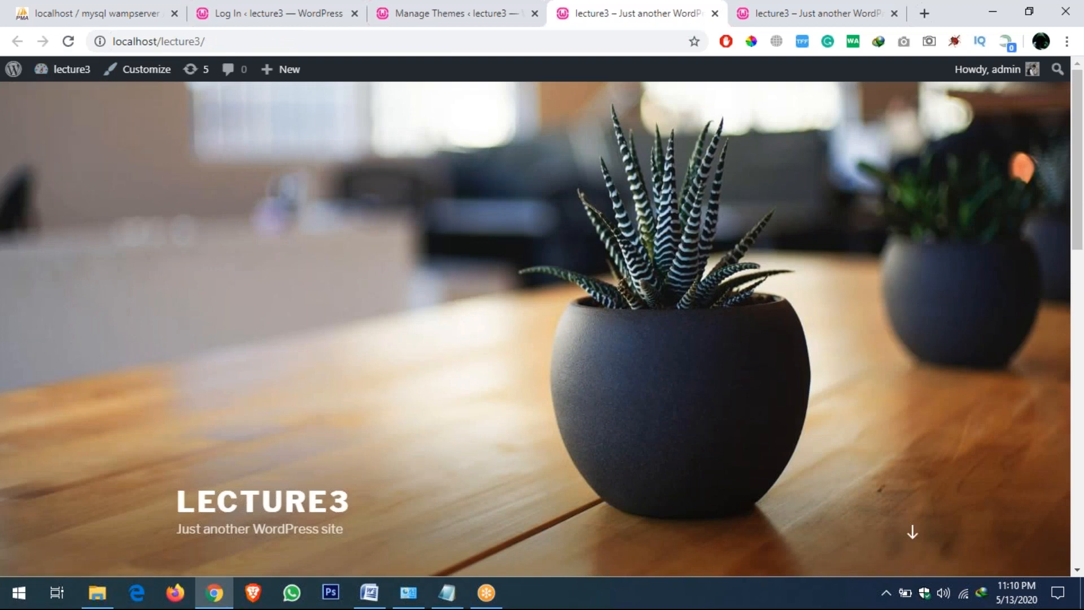
click(70, 41)
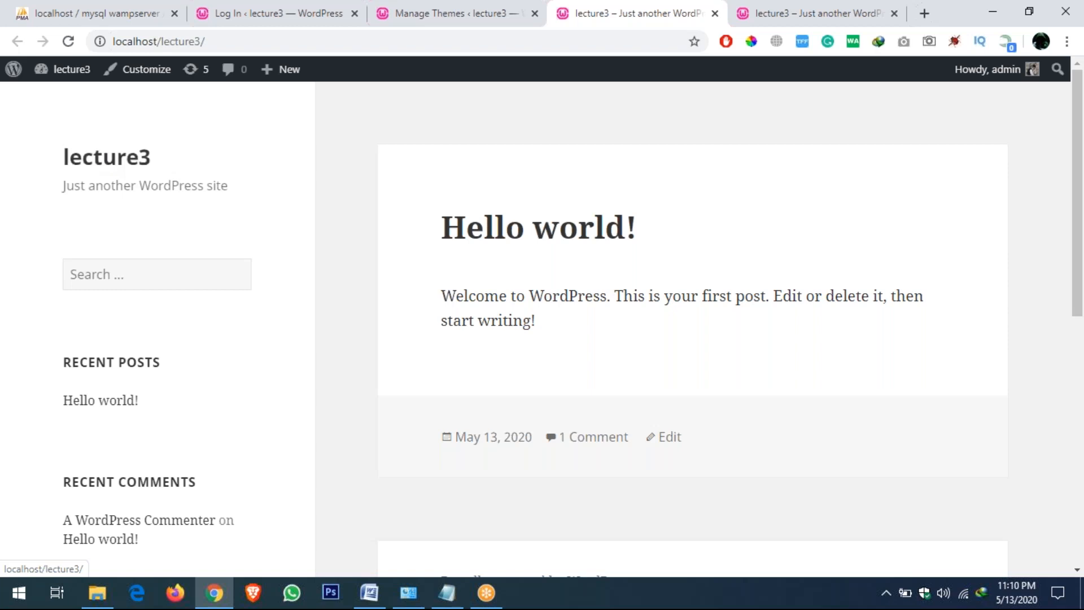
scroll(158, 406, down, 4)
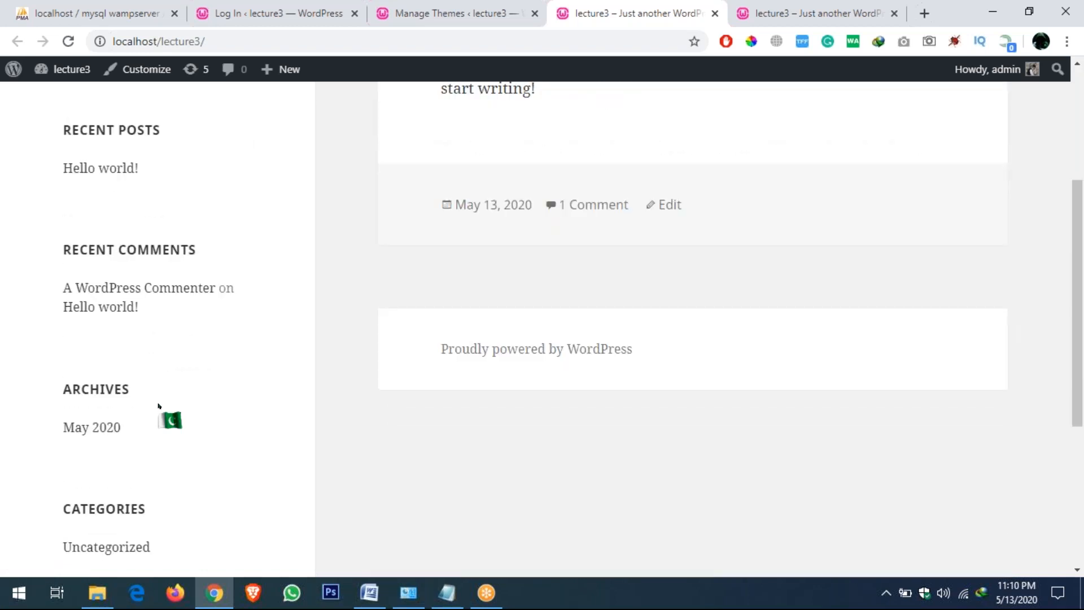
scroll(558, 204, up, 4)
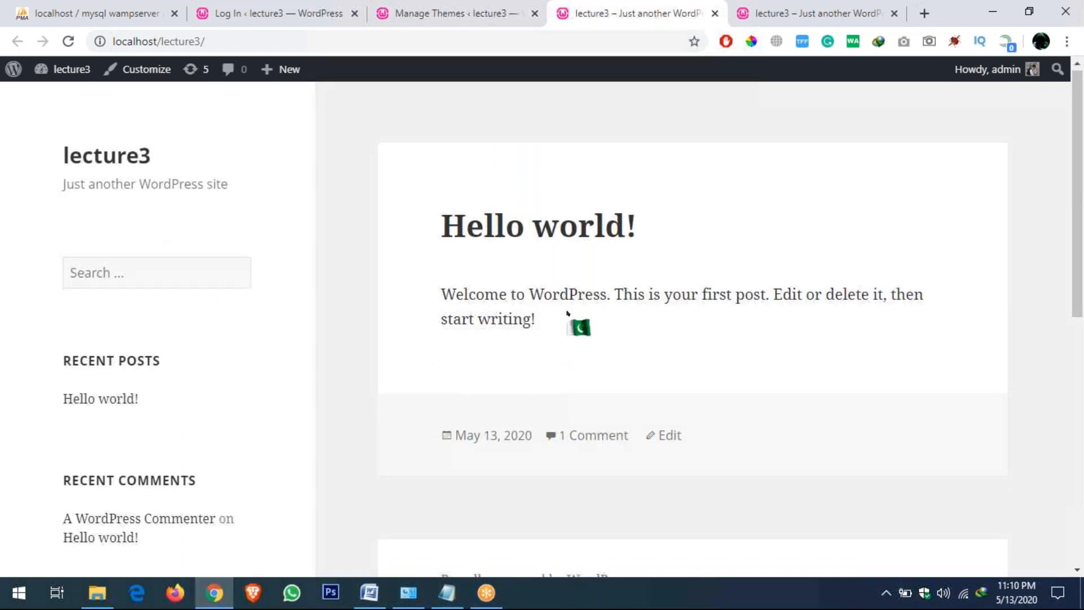
scroll(569, 313, down, 1)
scroll(568, 313, up, 1)
scroll(567, 313, up, 1)
Activate the Twenty Sixteen theme and reload the lecture3 homepage to review its layout down to the footer.
click(395, 15)
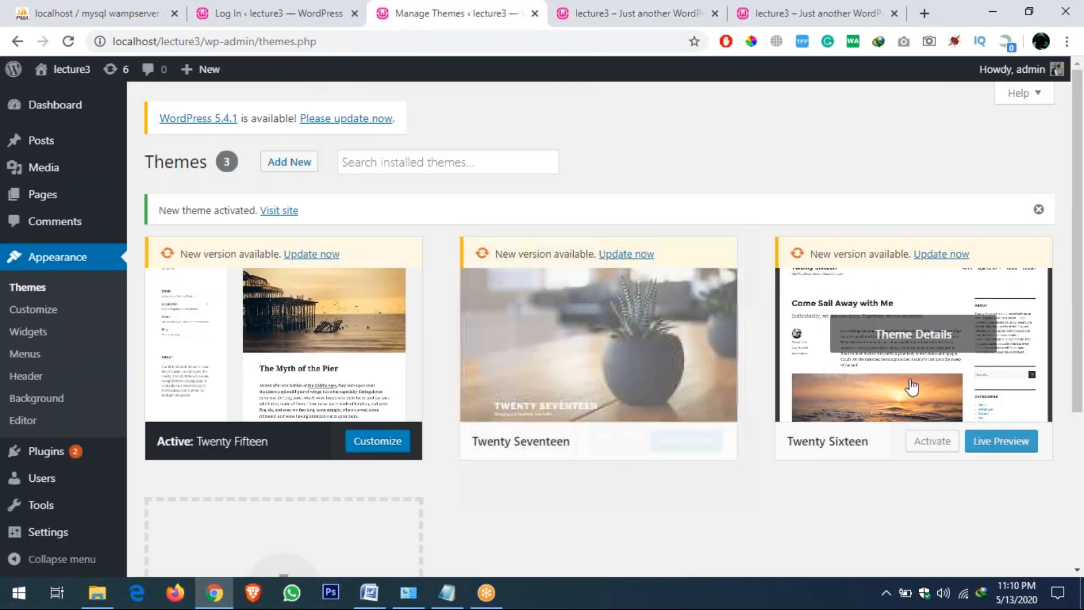
click(927, 443)
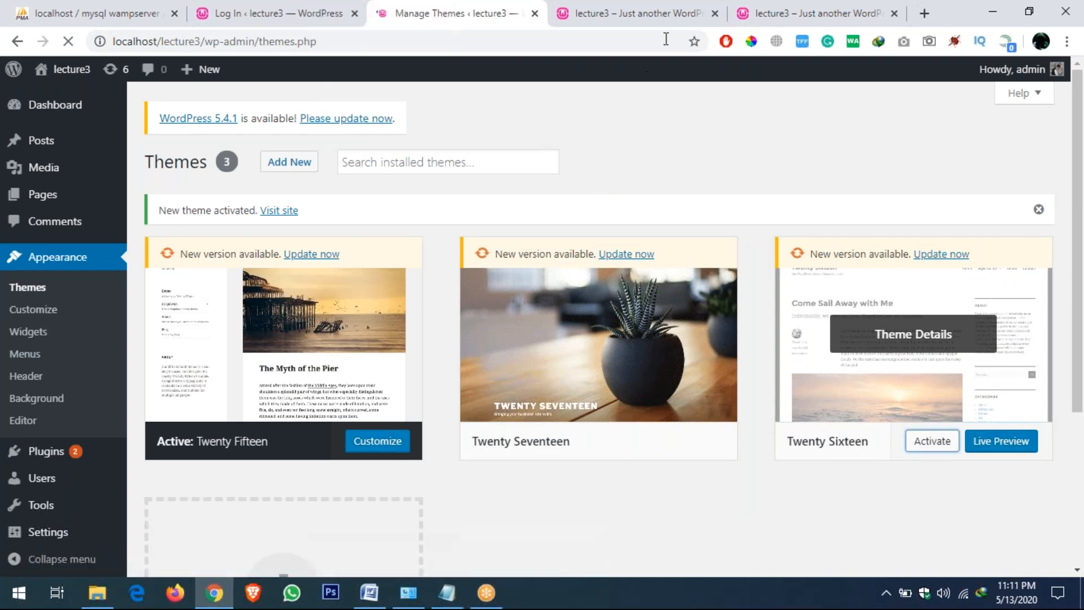
click(673, 19)
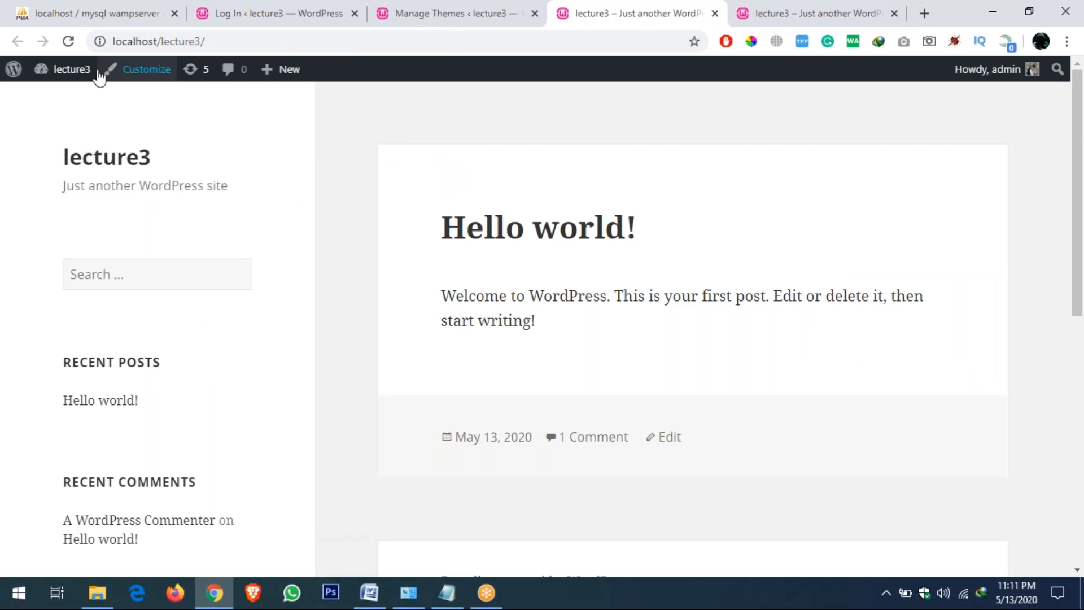
click(68, 41)
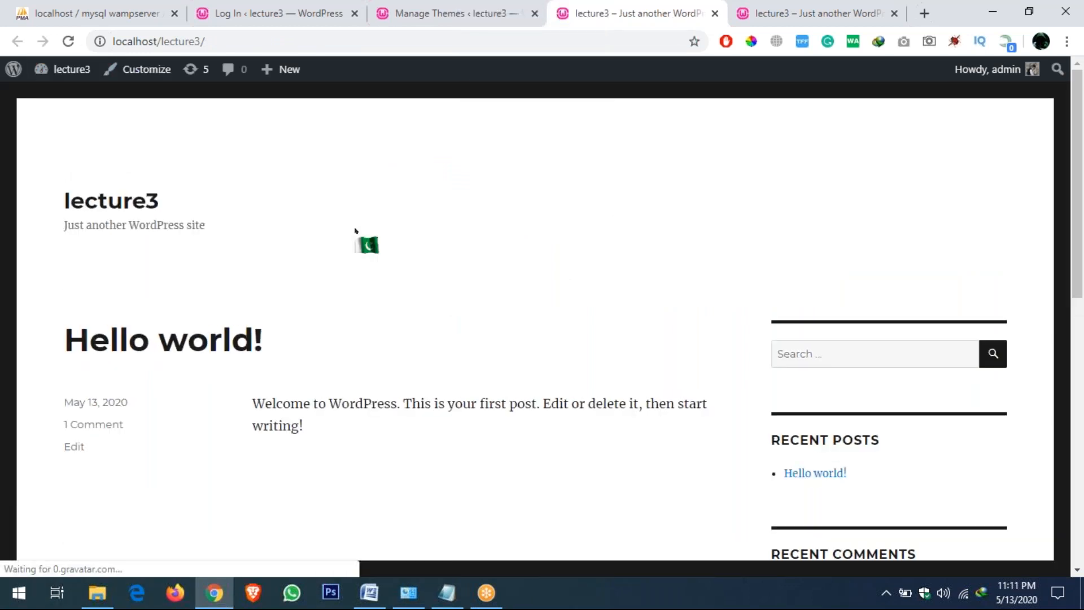
scroll(543, 348, down, 5)
scroll(544, 348, up, 5)
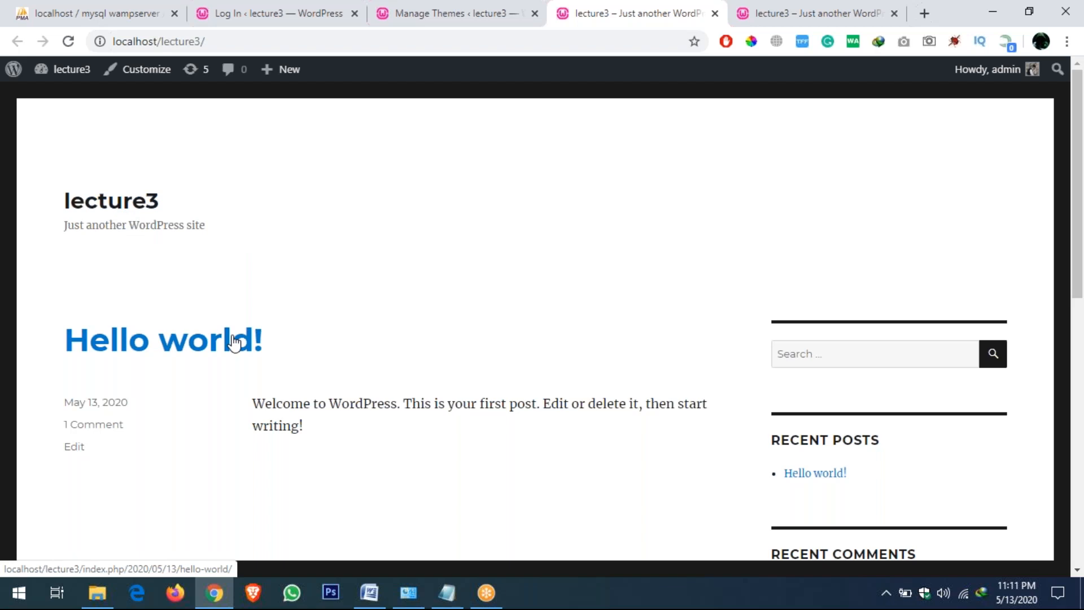
scroll(576, 395, down, 5)
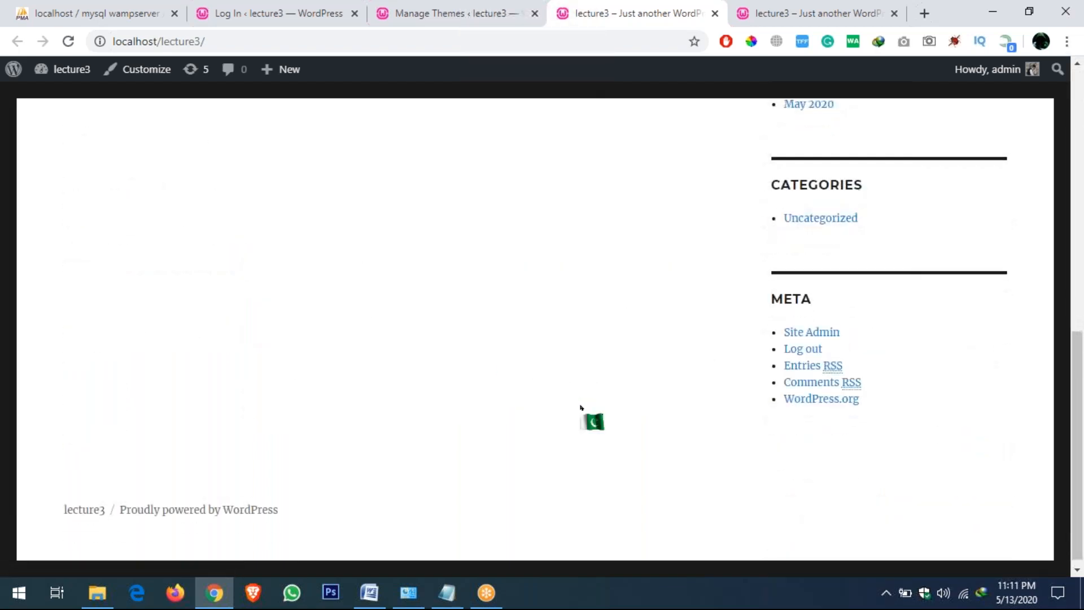
scroll(581, 410, up, 10)
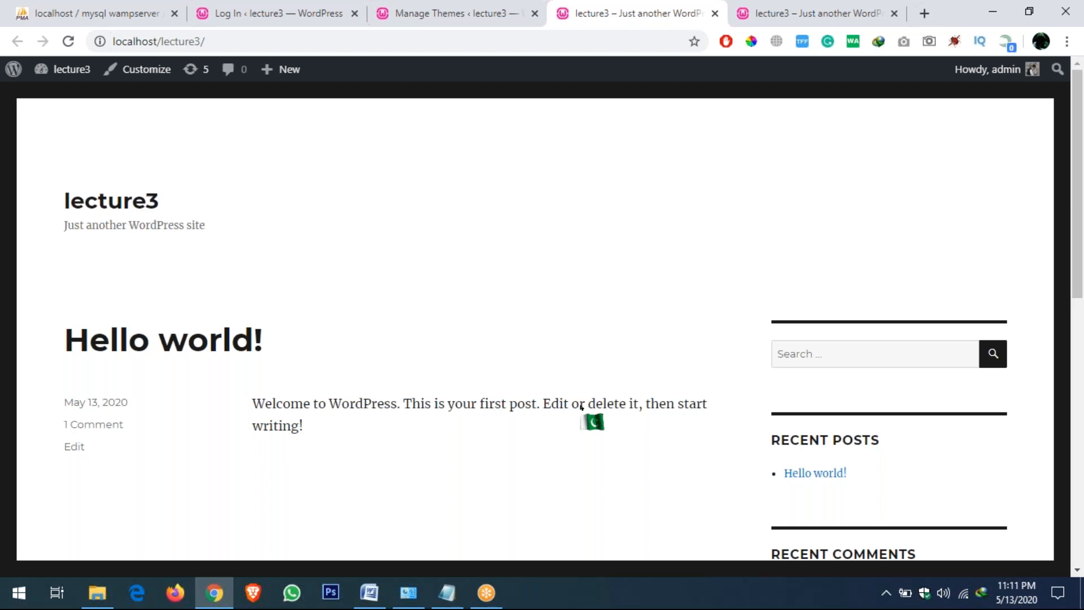
Browse the featured themes available to add and preview the Construction Hub theme's full layout, closing the preview when done.
click(405, 17)
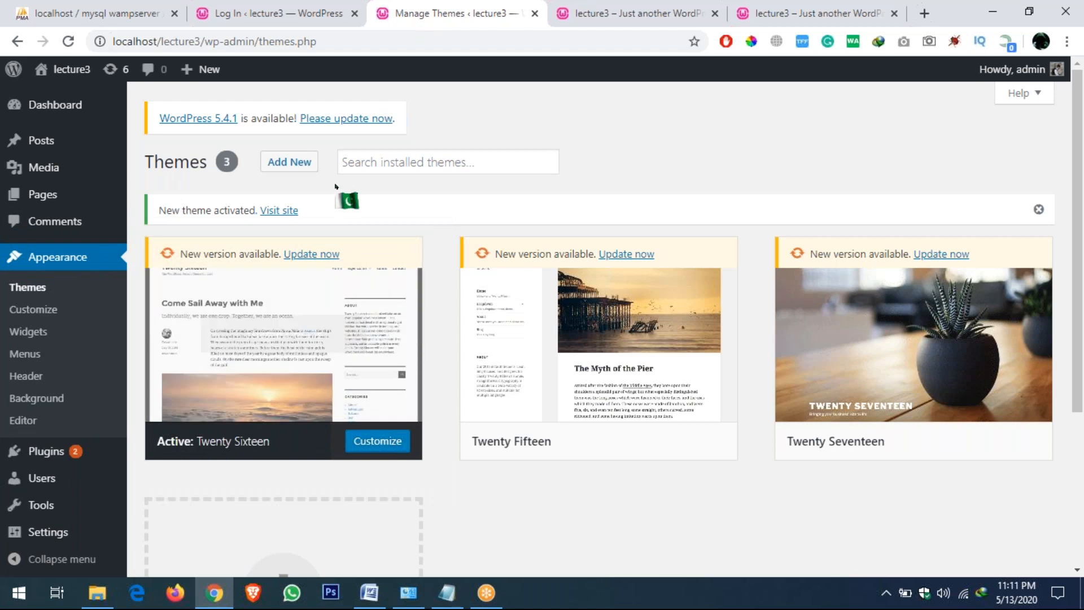
click(291, 168)
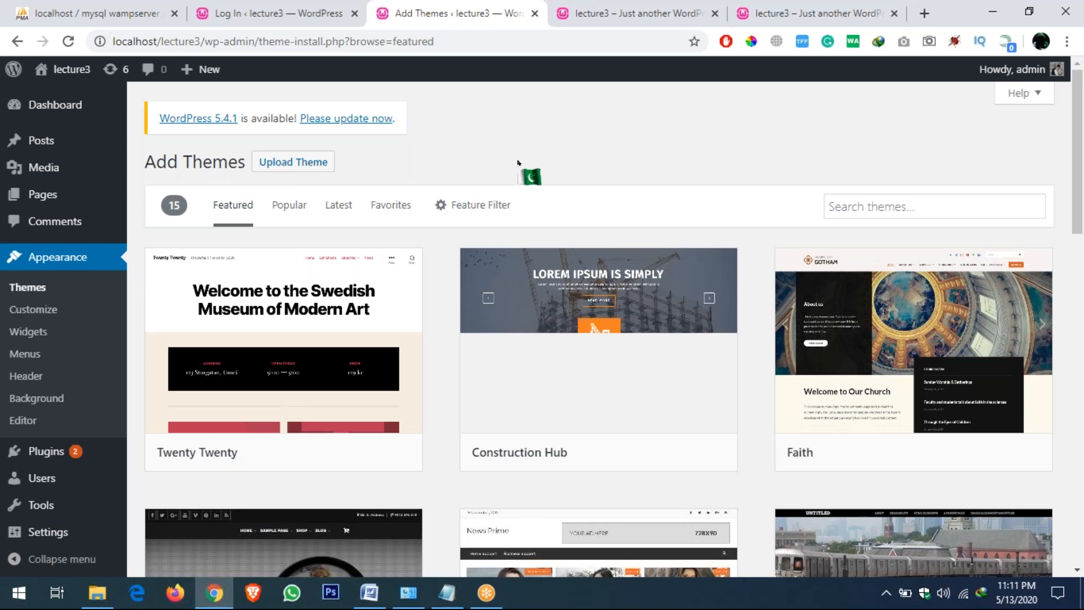
scroll(573, 322, down, 3)
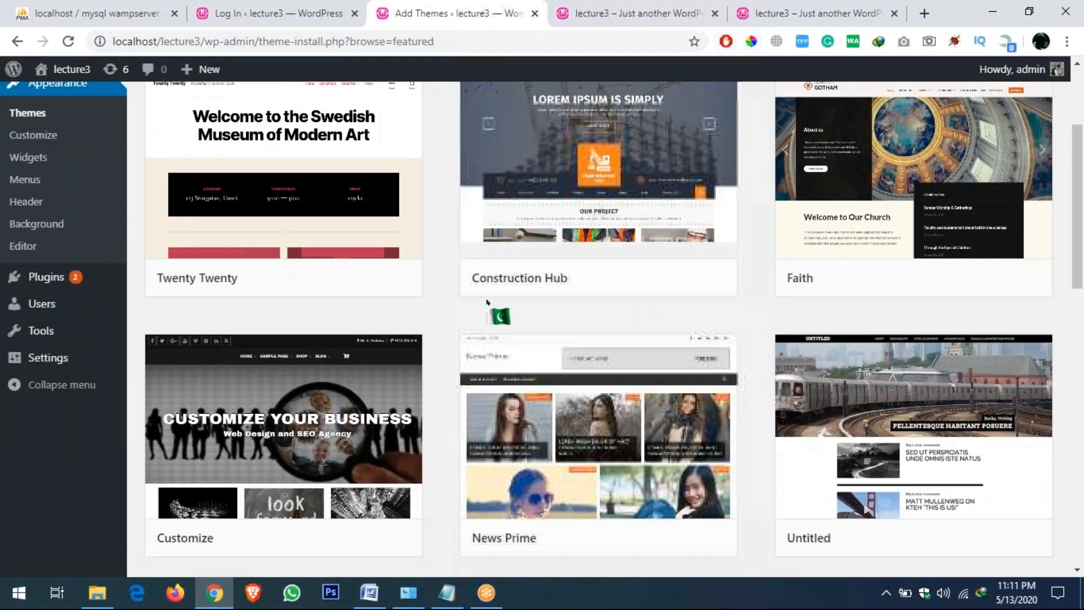
mouse_move(555, 279)
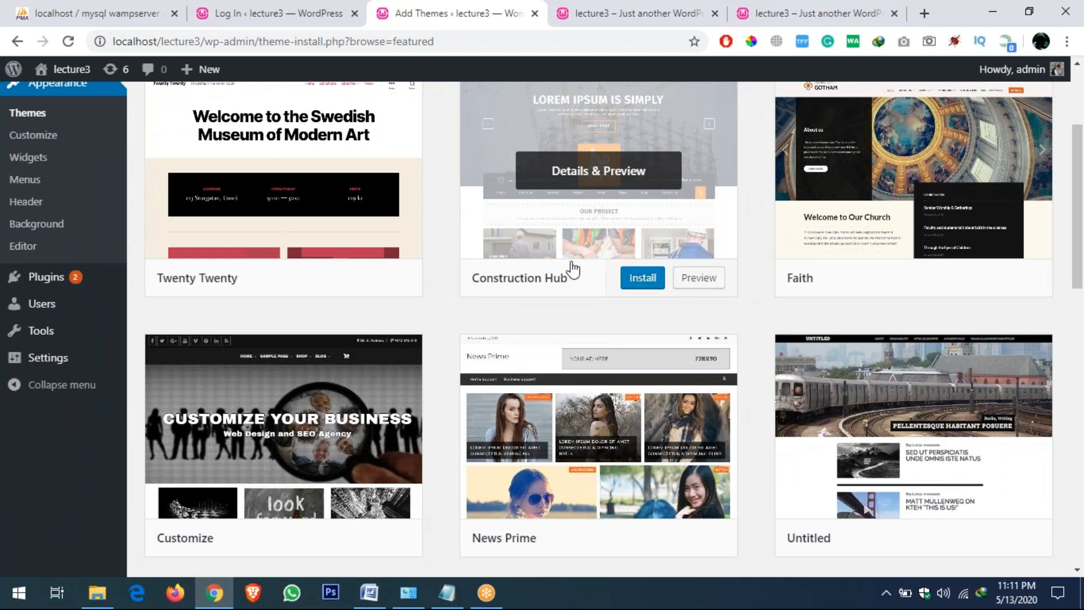
click(599, 181)
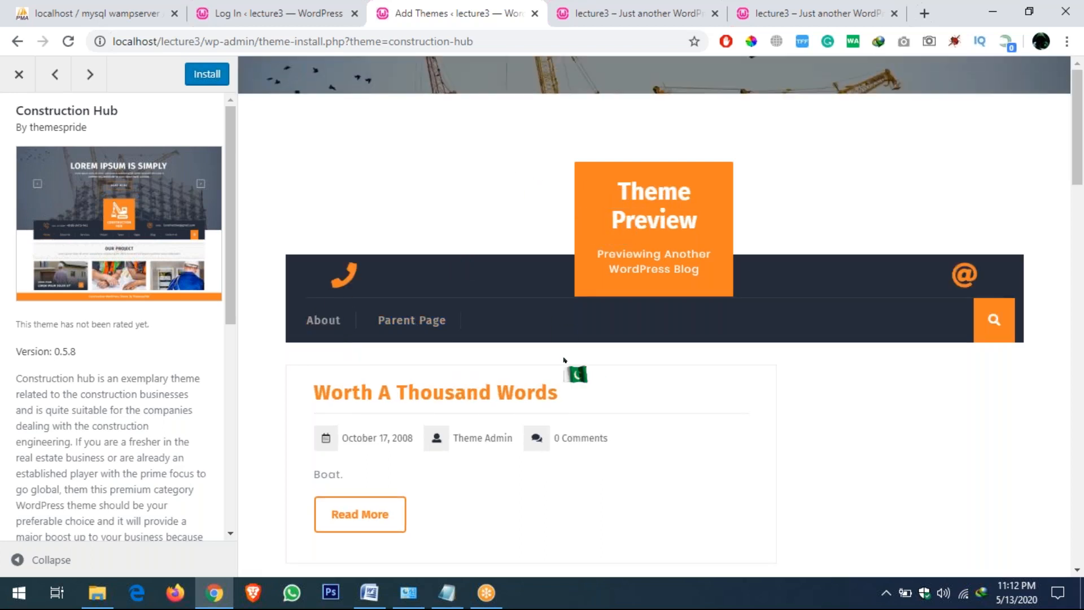
scroll(564, 360, down, 20)
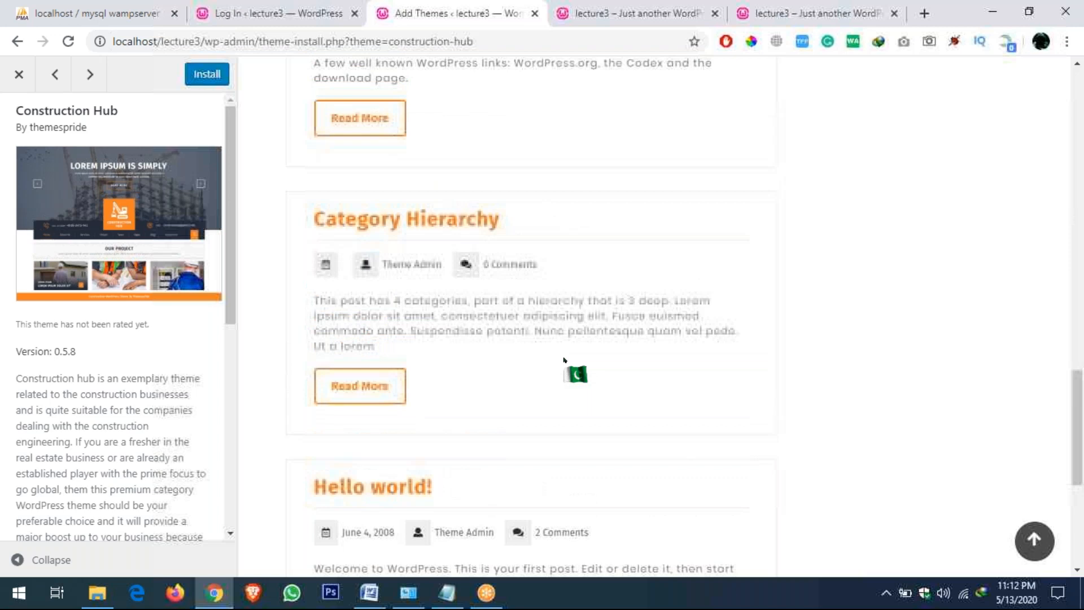
scroll(565, 360, down, 5)
scroll(564, 360, up, 20)
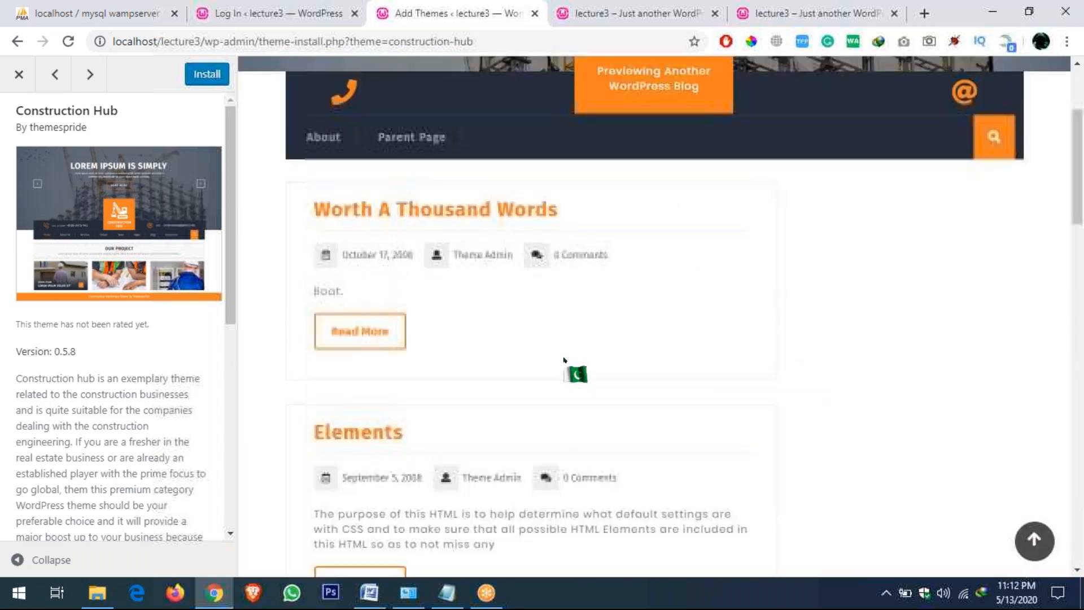
scroll(564, 360, up, 2)
scroll(564, 360, up, 1)
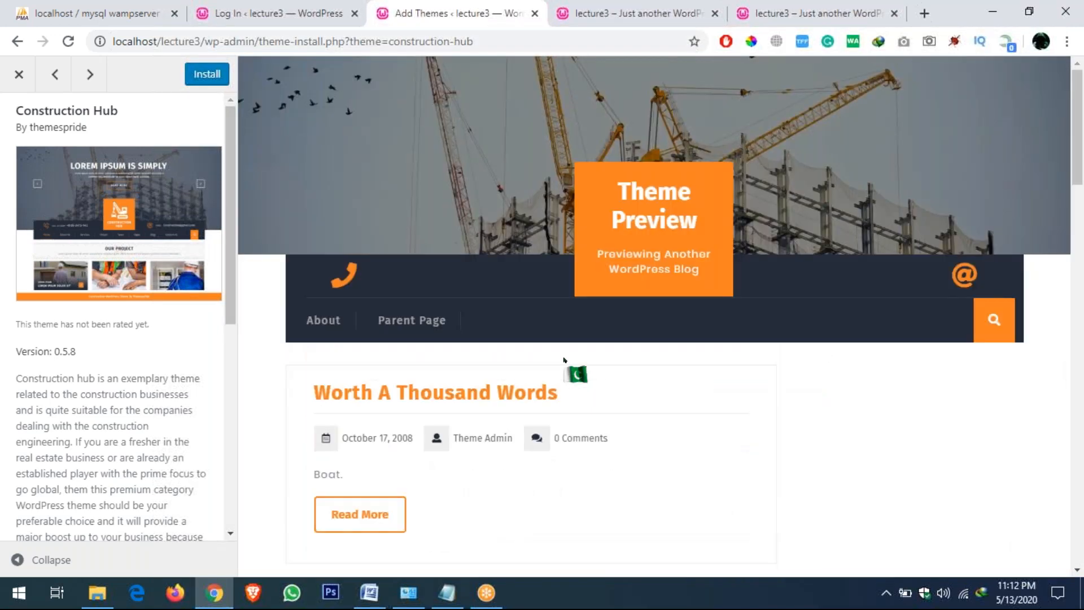
click(17, 76)
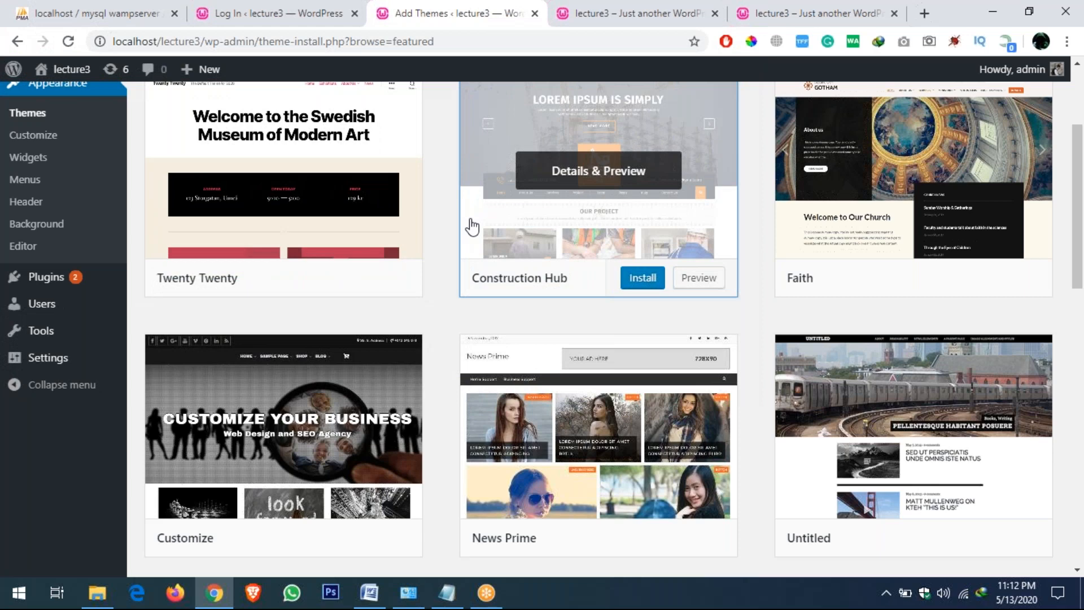
Install the BlogMagazine theme from the featured themes and activate it on the lecture3 site.
scroll(676, 341, down, 5)
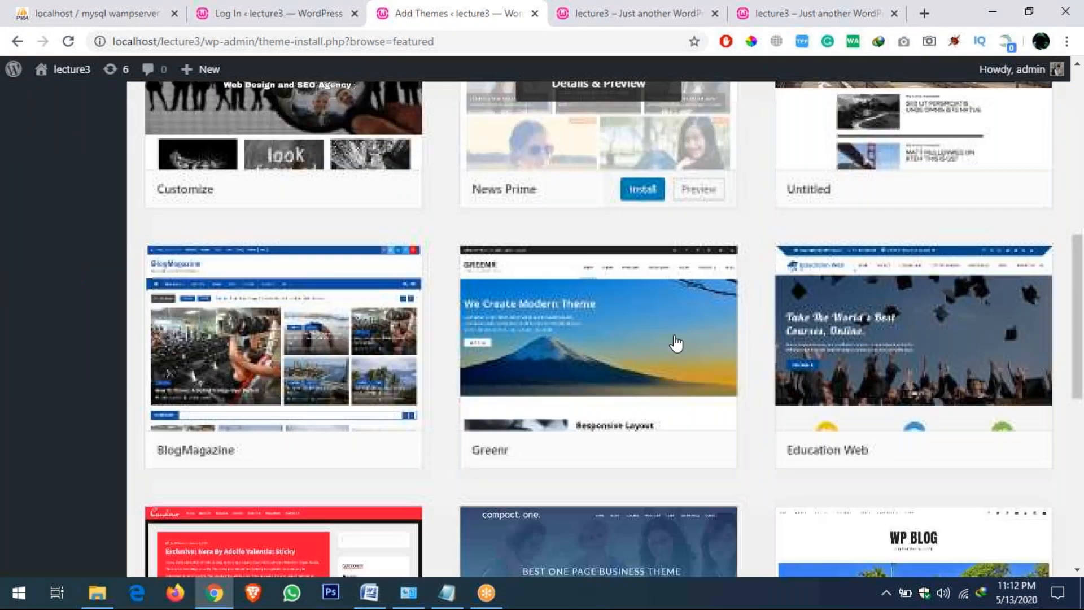
mouse_move(676, 343)
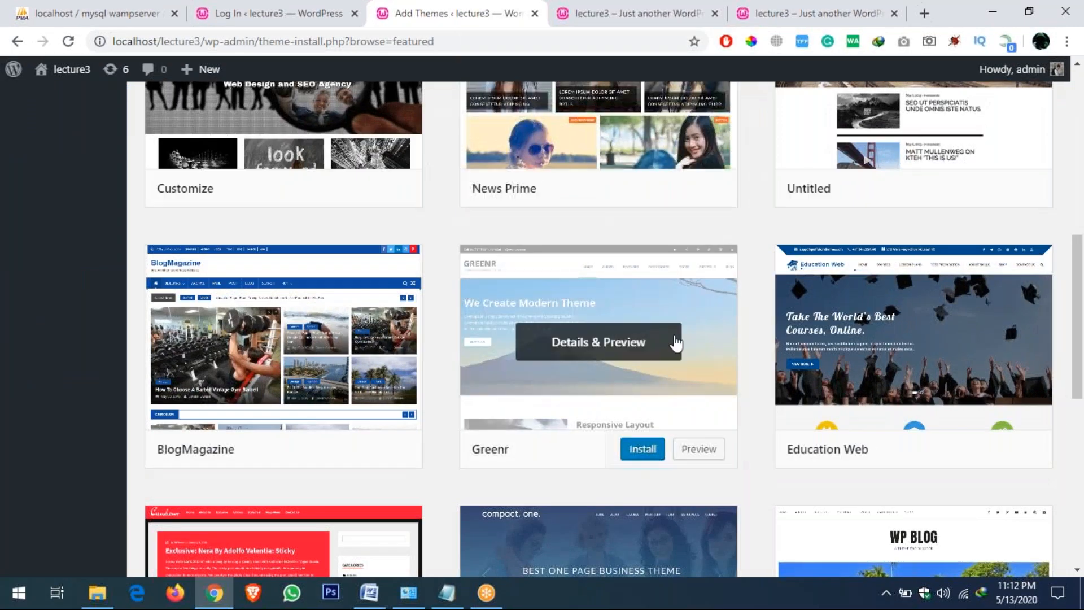
mouse_move(235, 297)
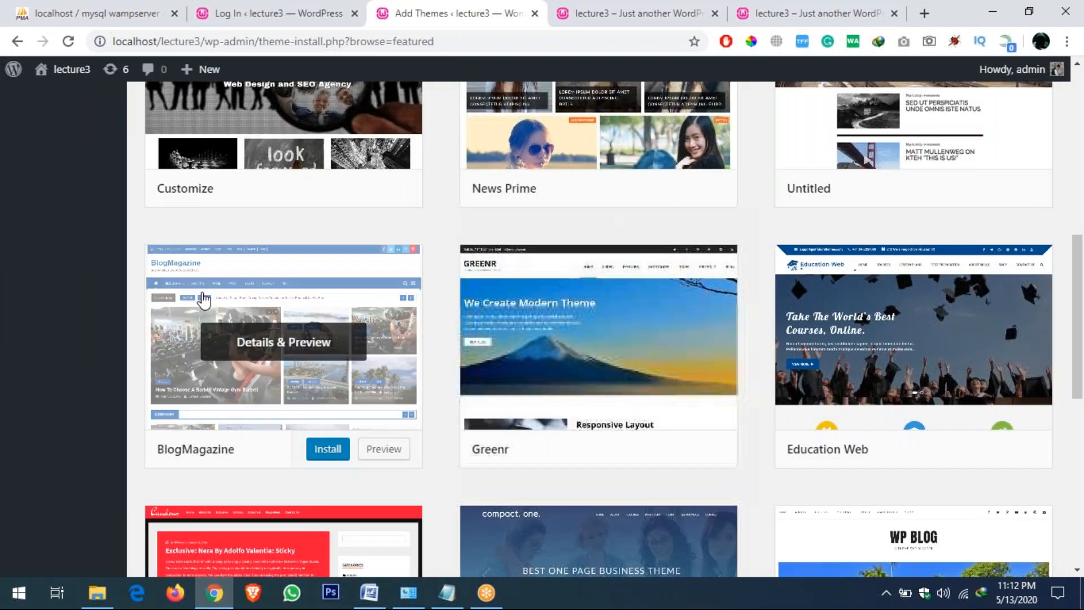
click(329, 451)
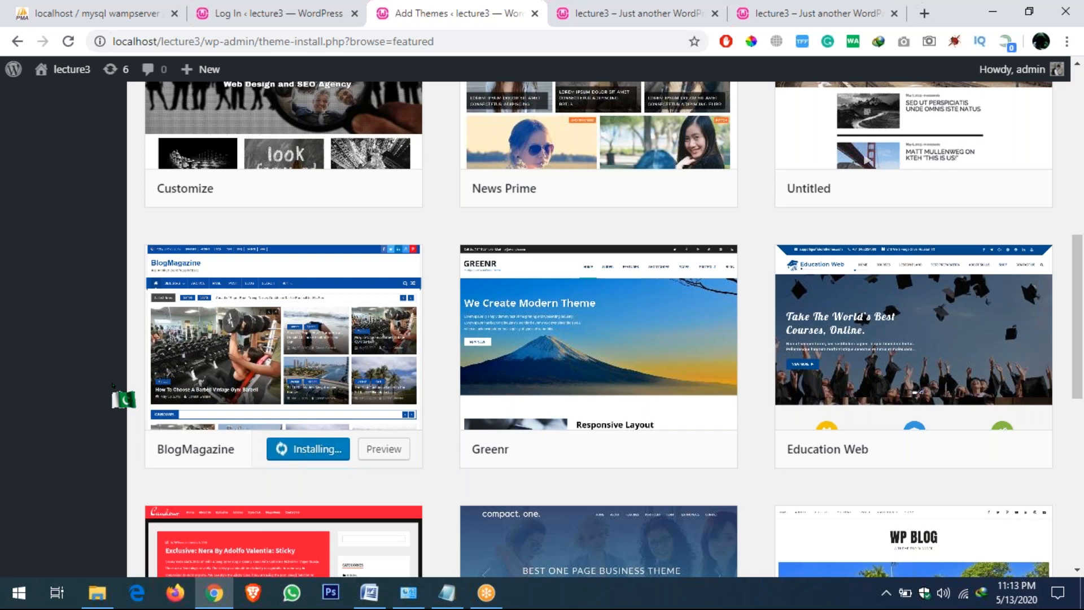
click(767, 27)
drag(767, 28, 918, 84)
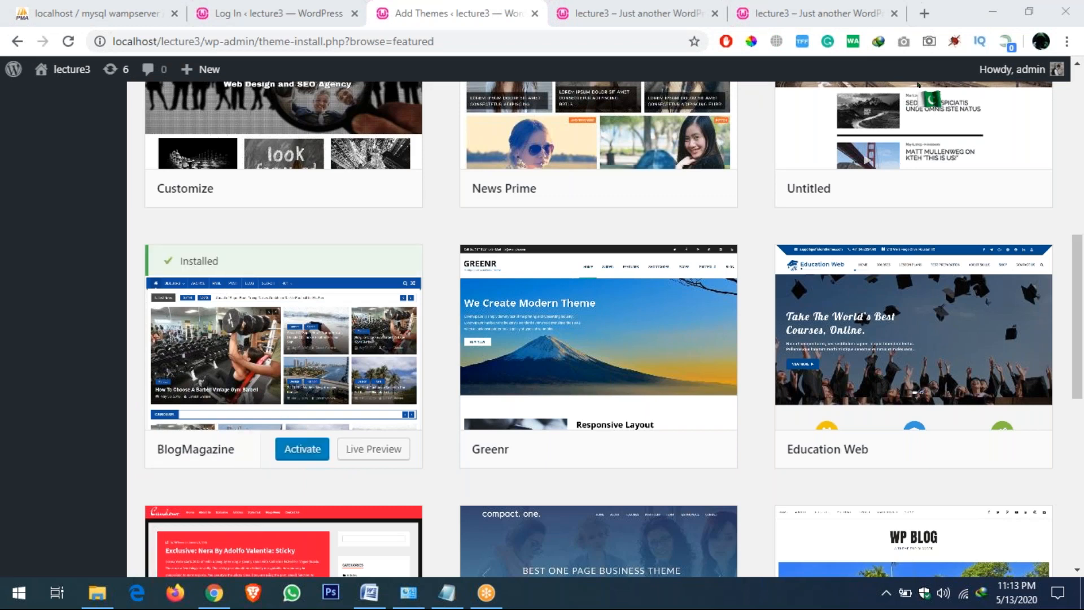
drag(918, 84, 918, 86)
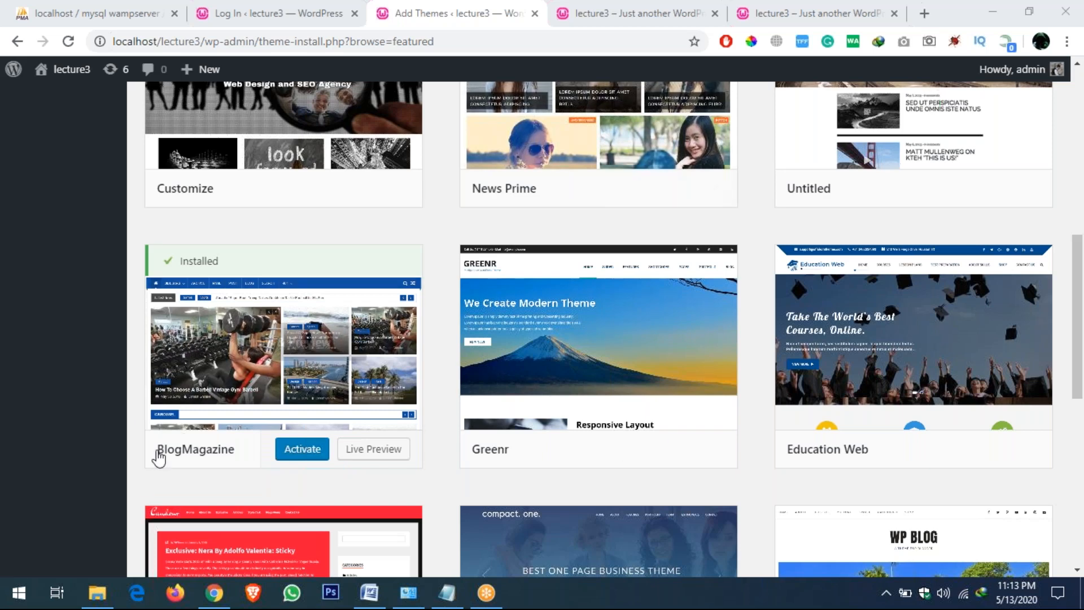
click(300, 462)
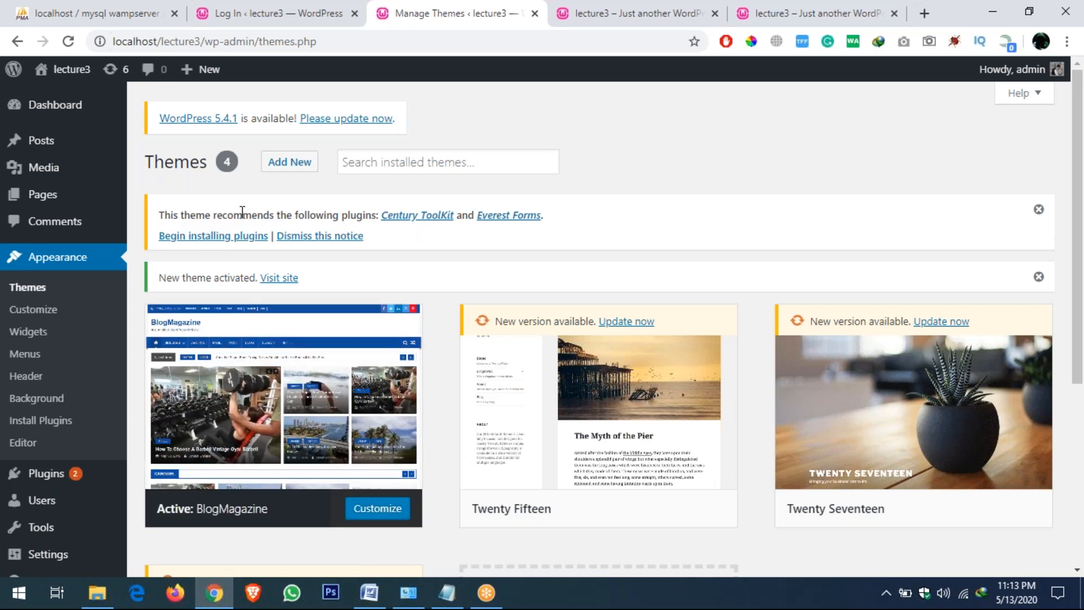
Reload the lecture3 homepage and review its BlogMagazine layout from the header down to the footer.
mouse_move(64, 72)
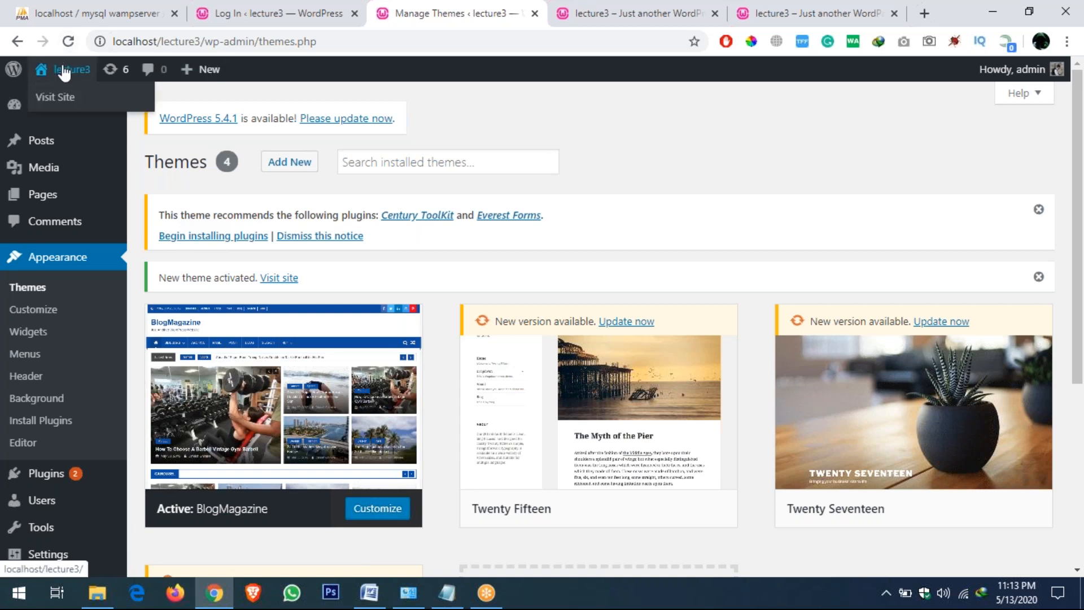
click(667, 12)
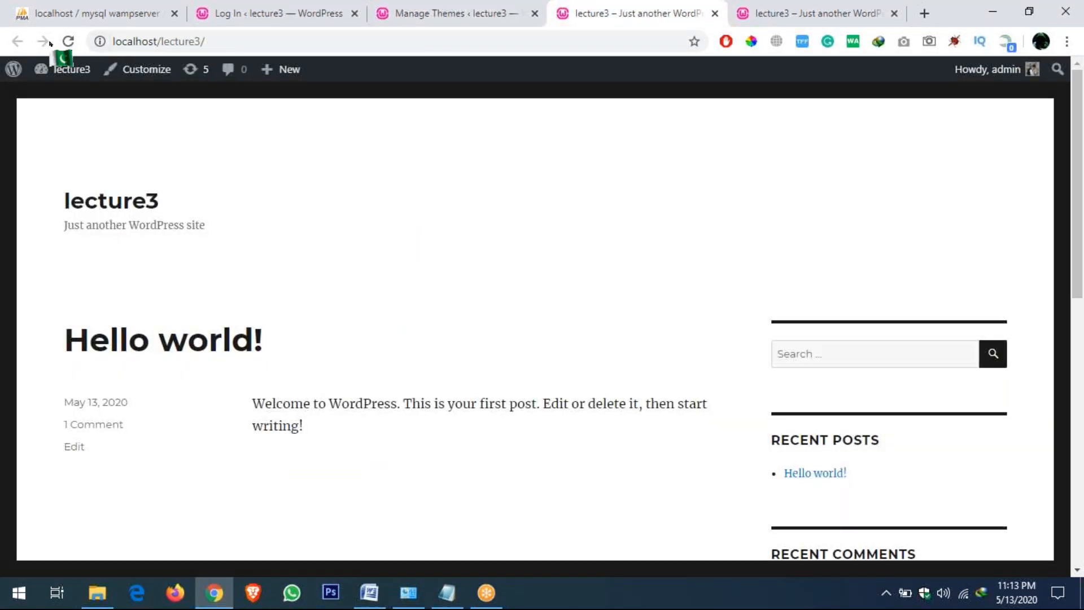
click(68, 41)
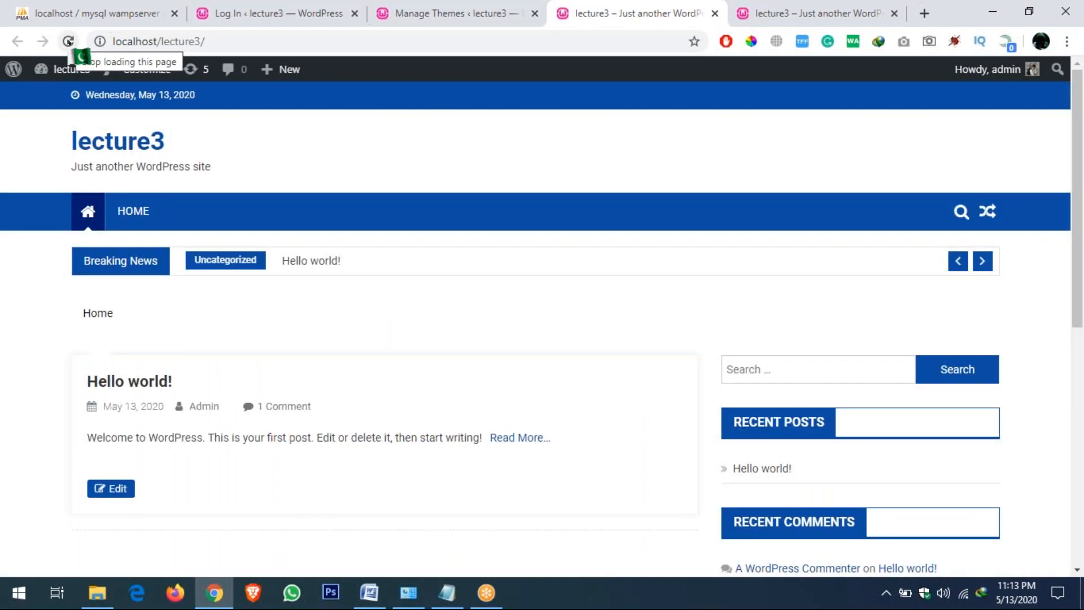
click(756, 52)
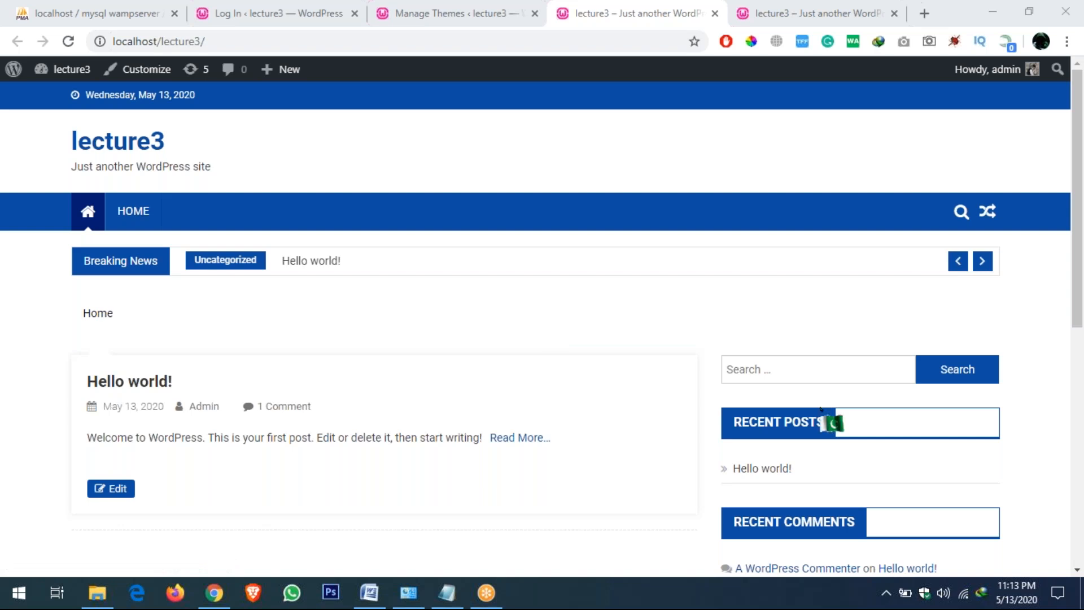
drag(1073, 240, 1039, 480)
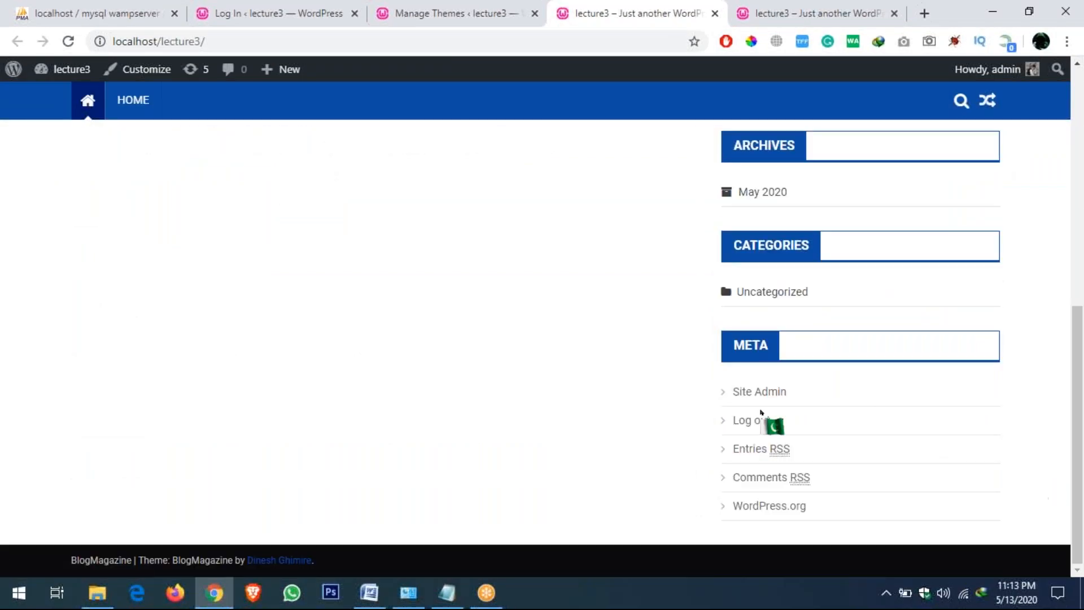
drag(1080, 361, 1082, 150)
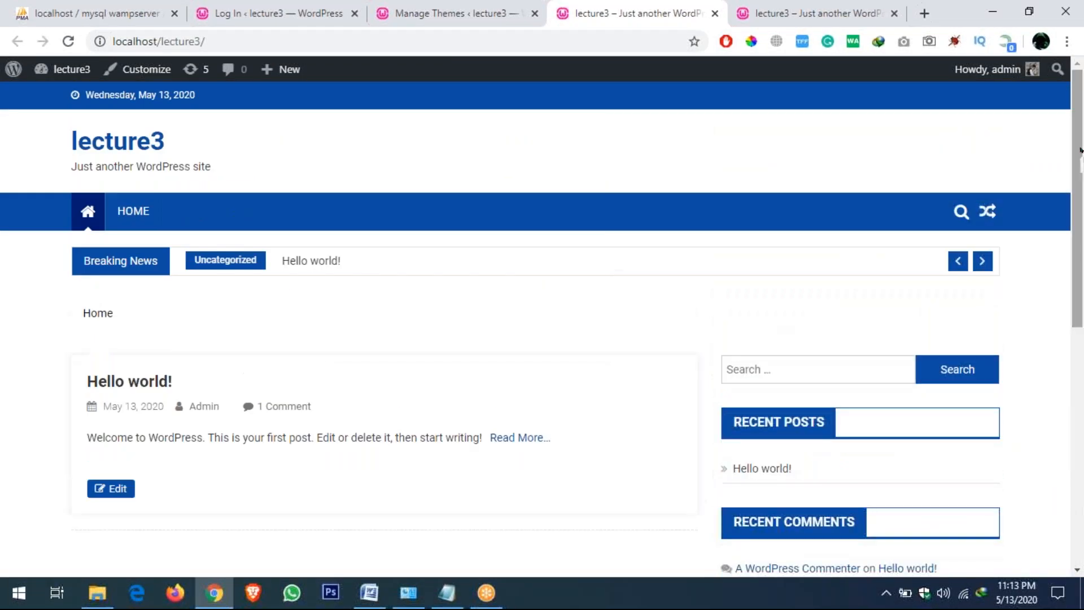
Compare the BlogMagazine thumbnail among the installed themes with the lecture3 homepage.
click(405, 17)
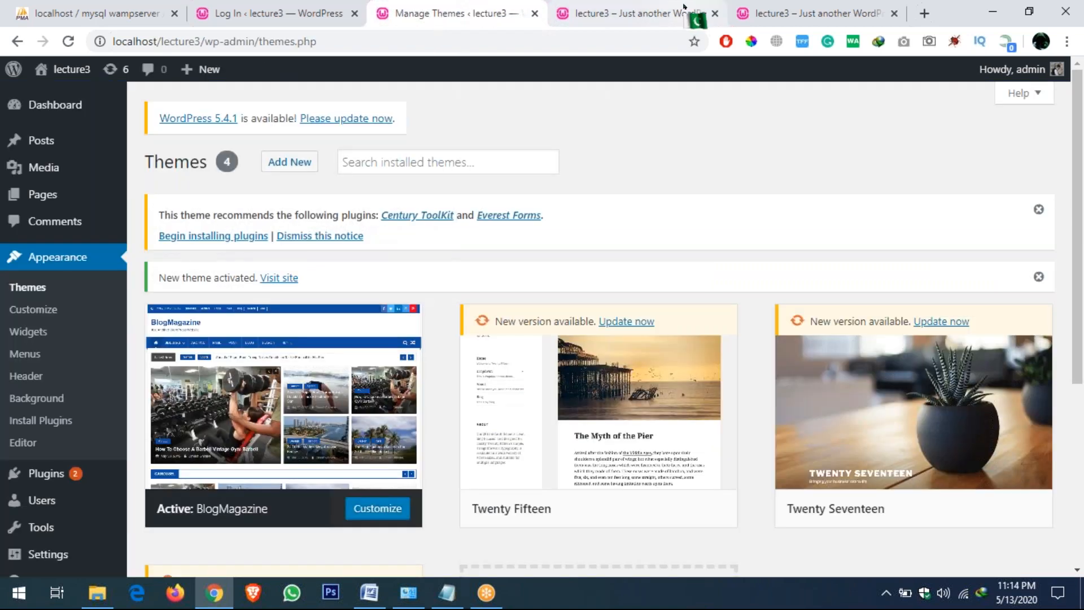
click(696, 16)
drag(760, 32, 908, 92)
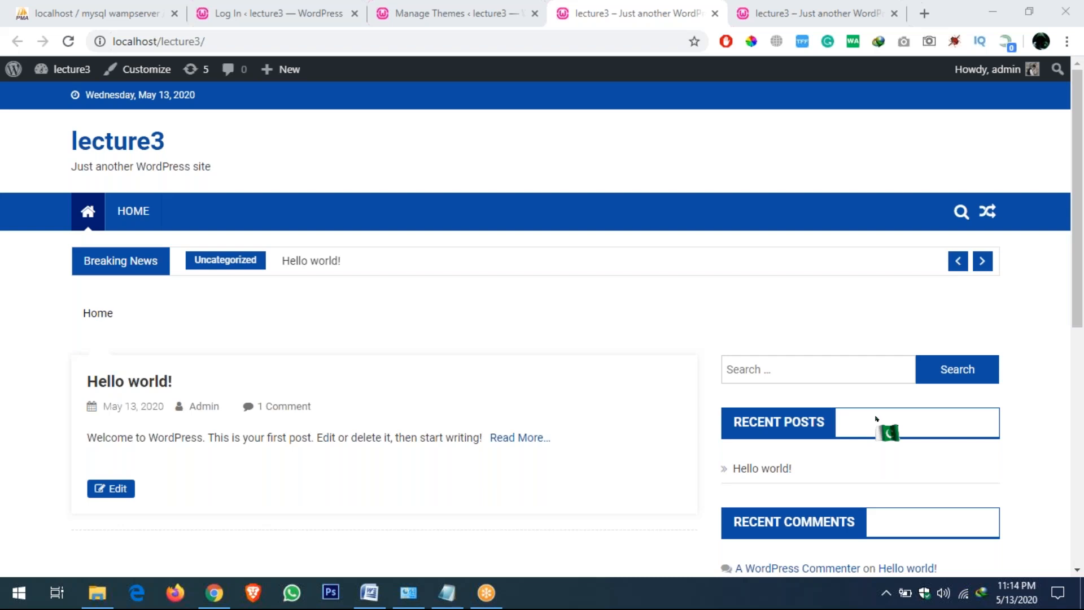
click(411, 13)
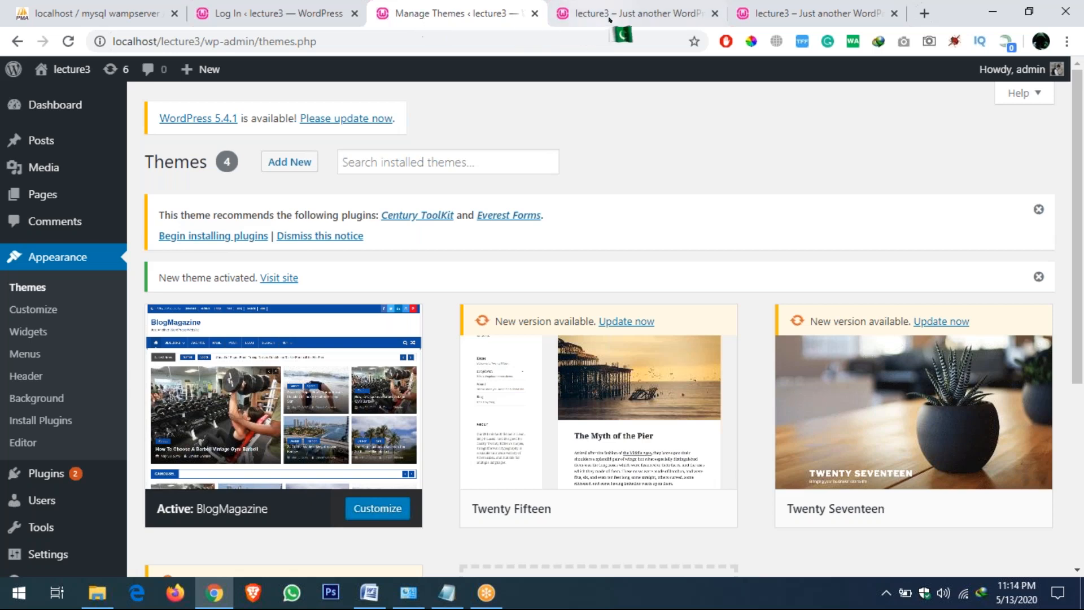
click(681, 12)
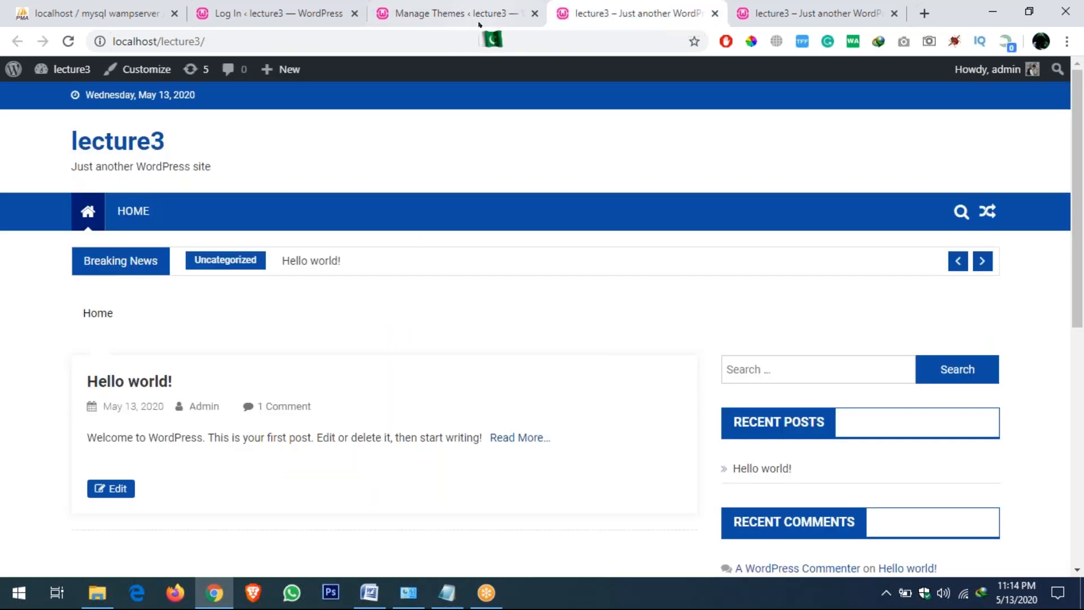
Open the theme Customizer in a new browser tab placed directly after the Manage Themes tab.
click(399, 16)
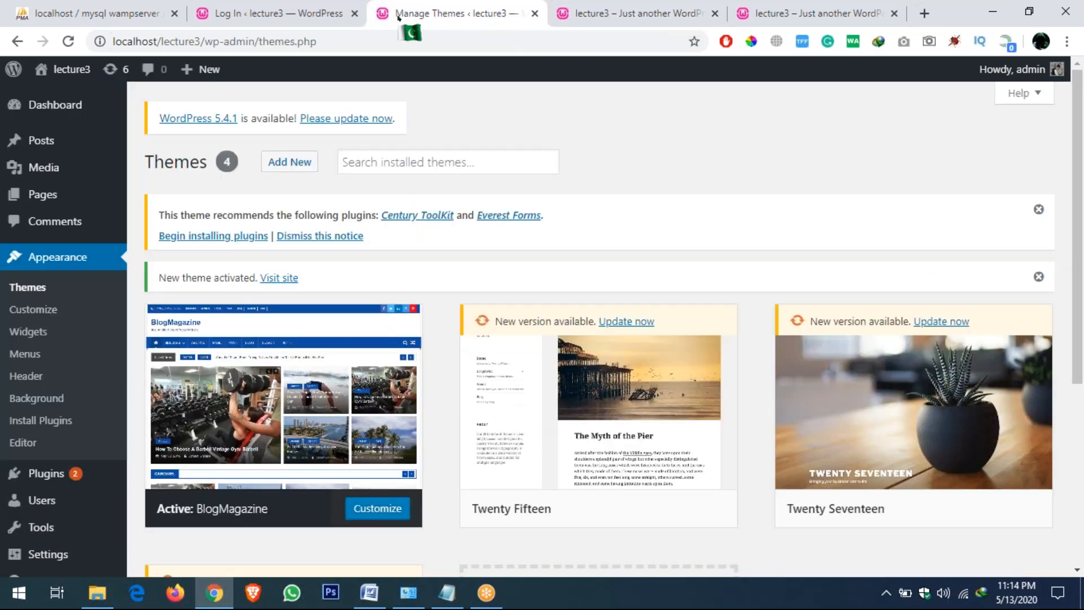
middle_click(24, 315)
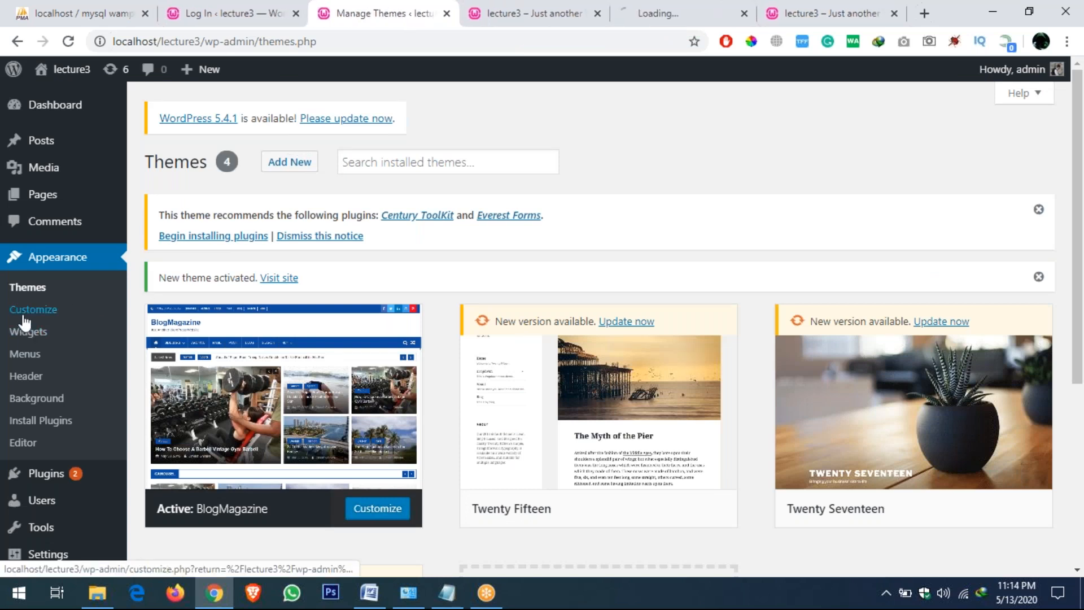
click(668, 16)
drag(669, 18, 525, 16)
click(716, 11)
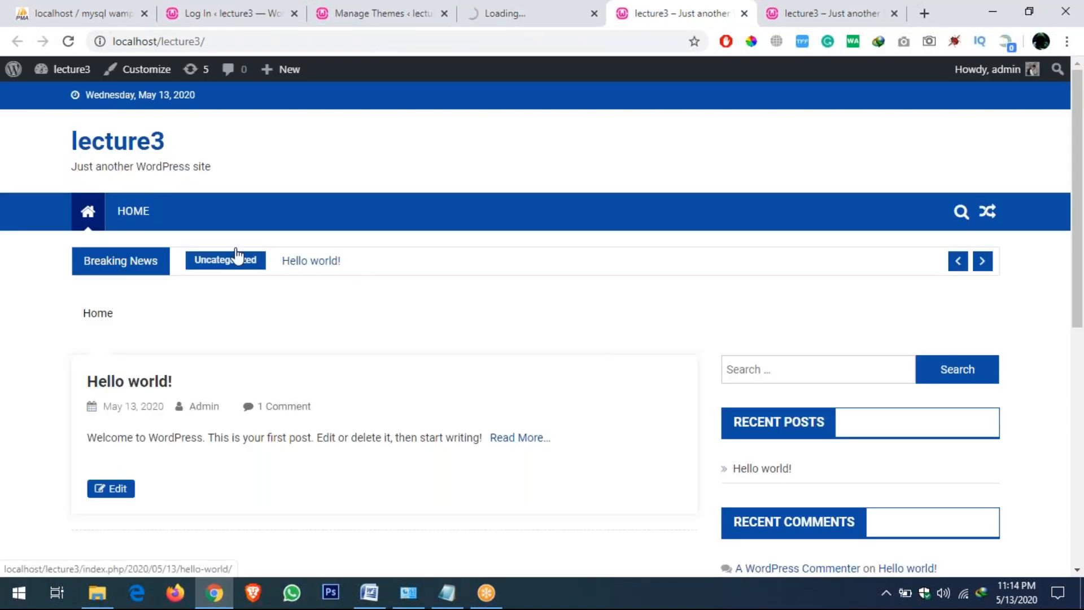
drag(115, 271, 377, 210)
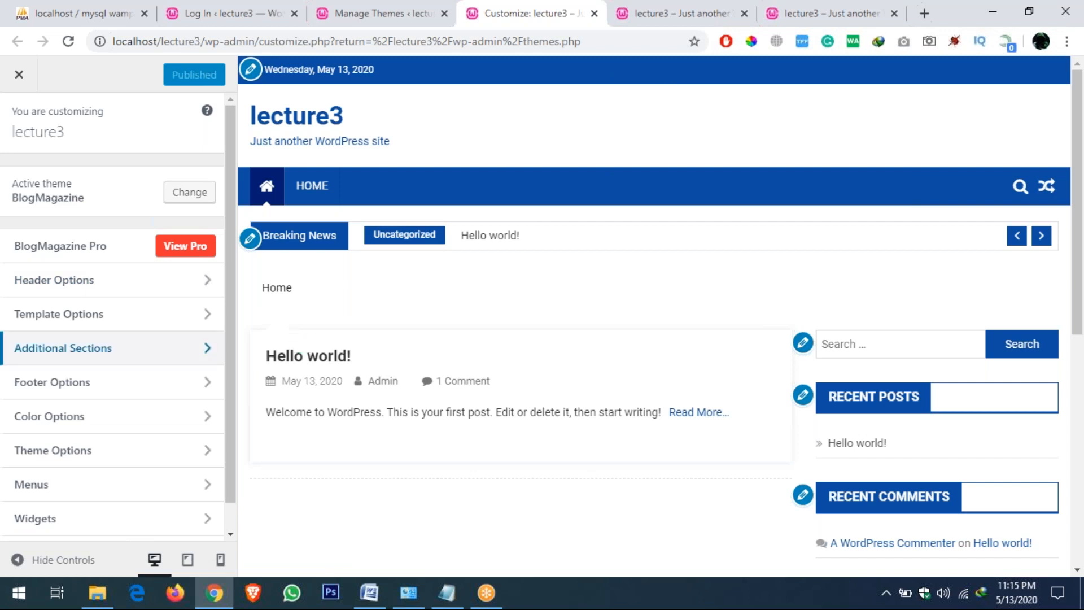
Examine the Header Media settings for header video and image under the Customizer's Header Options.
click(126, 291)
click(88, 183)
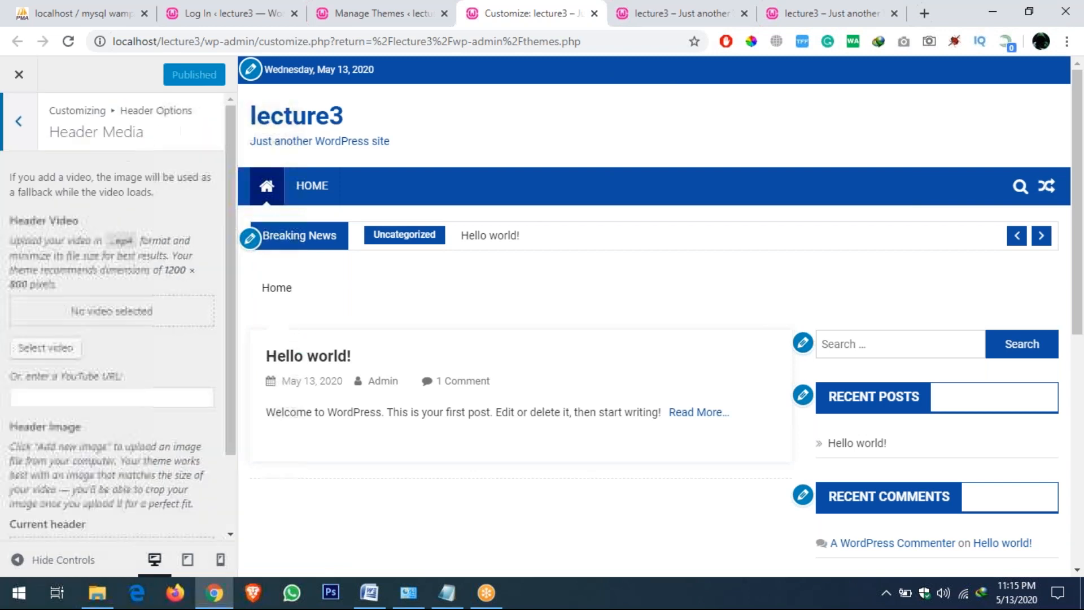
scroll(162, 226, down, 2)
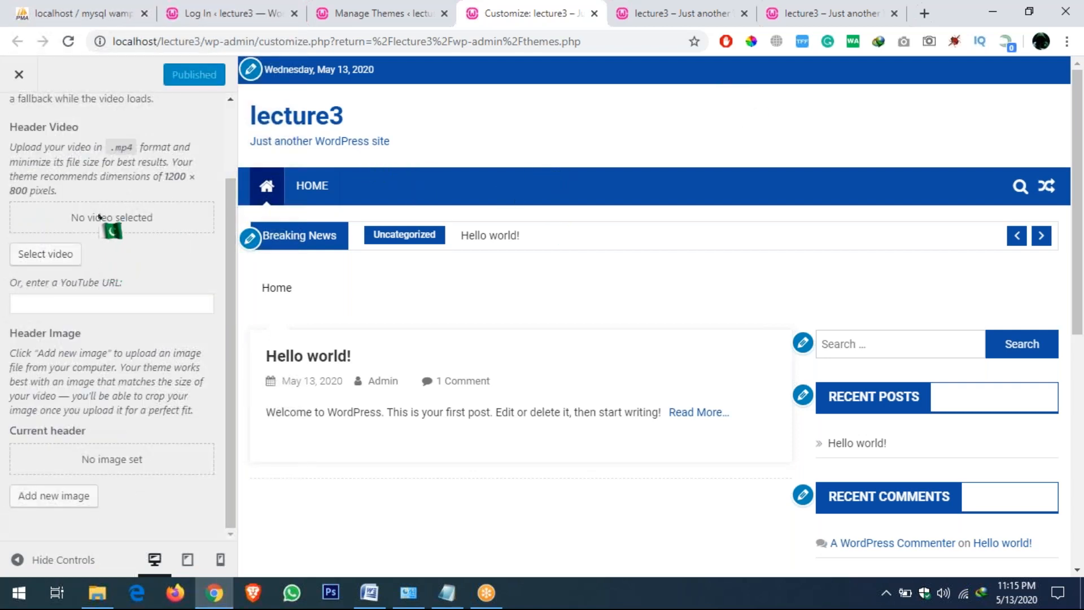
scroll(98, 217, up, 3)
Set the Top Header Section to Hide in the Top Header settings of Header Options.
click(18, 120)
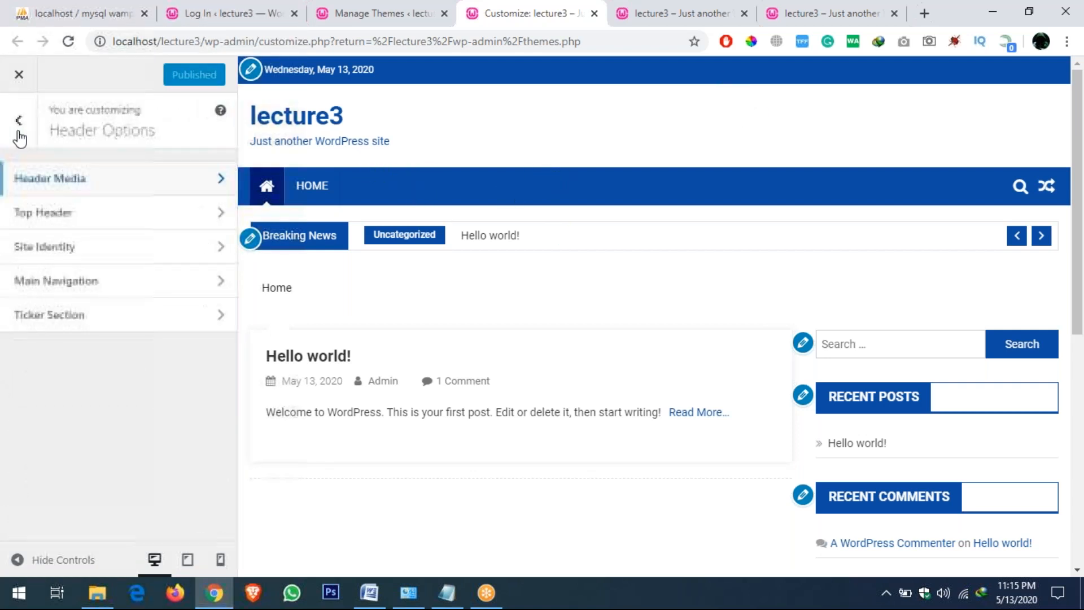
click(68, 217)
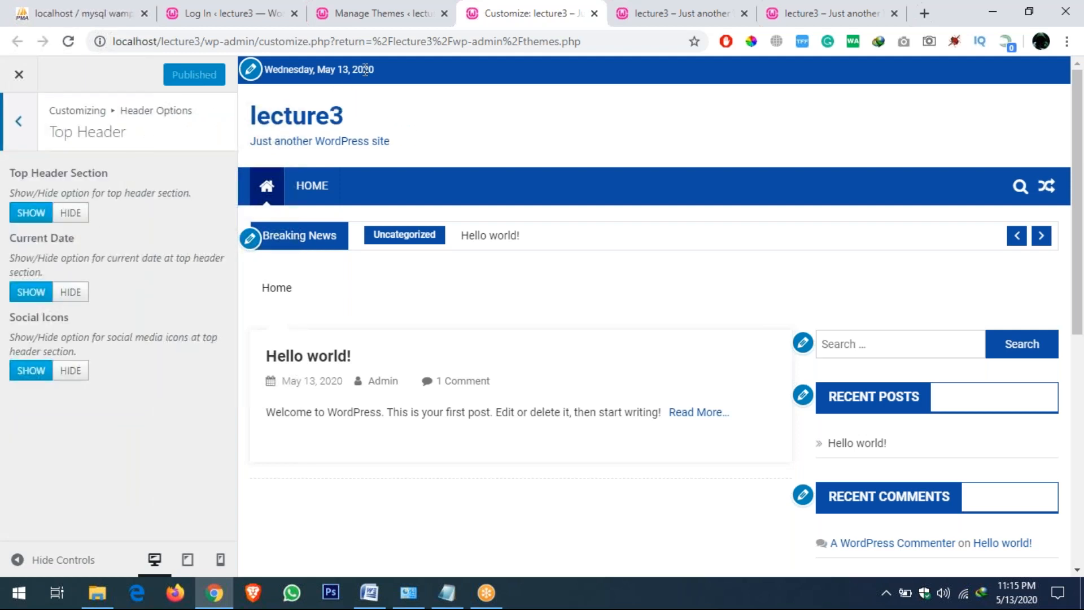
click(68, 218)
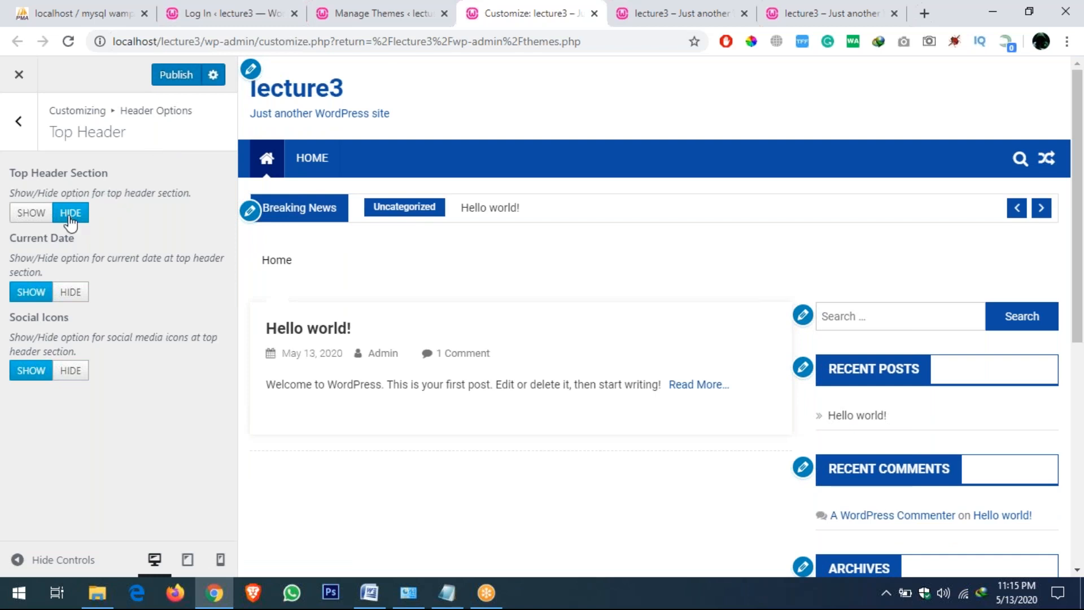
Set the Top Header Section back to Show and return to Header Options.
click(33, 214)
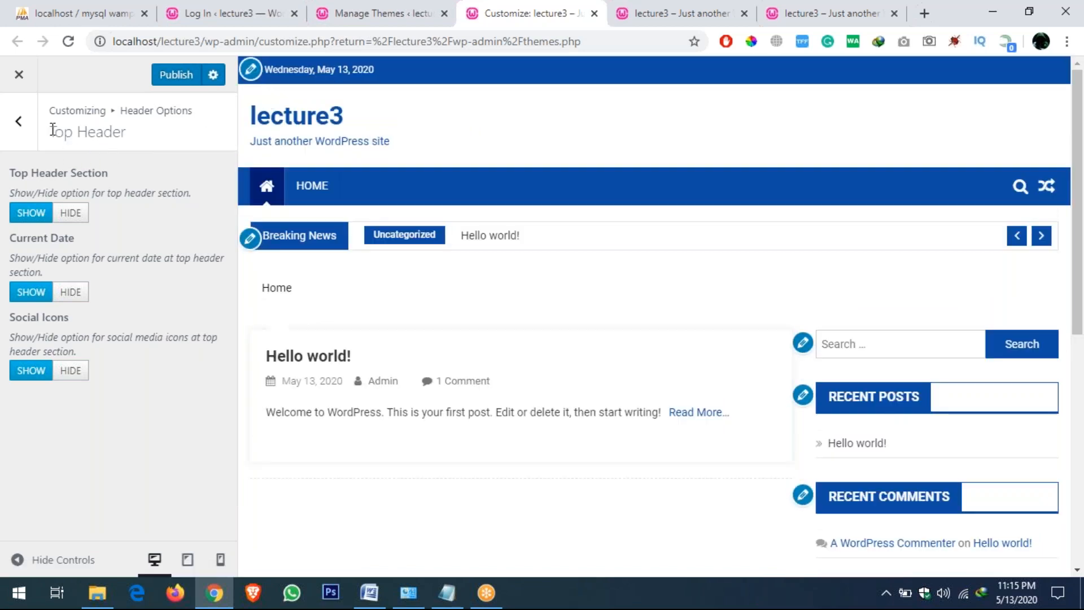
click(28, 135)
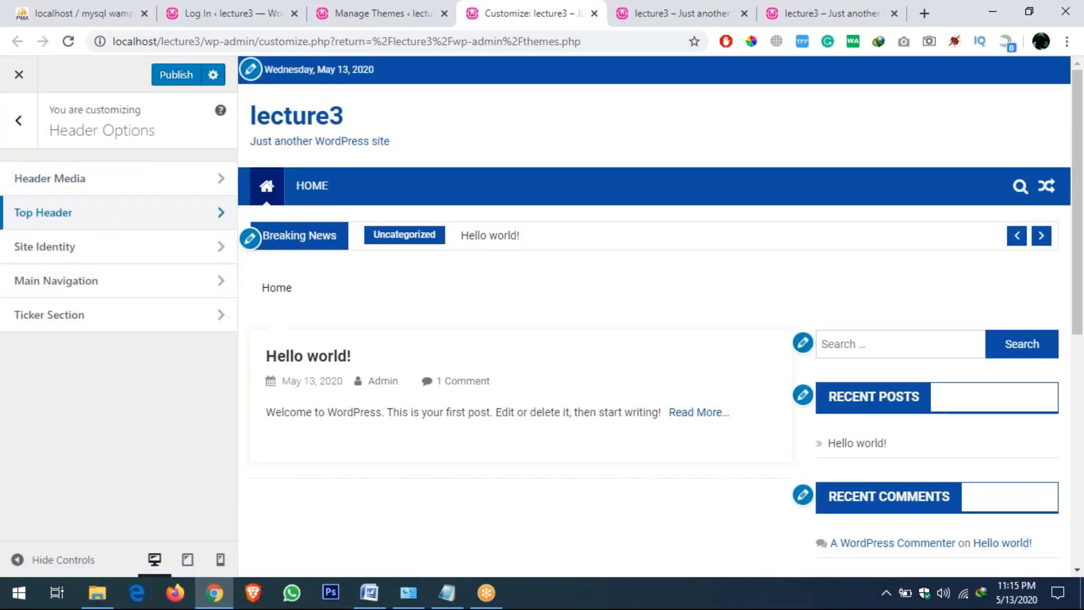
Try hiding the Current Date in the Top Header settings and restore it to Show.
click(126, 218)
drag(192, 194, 10, 194)
click(71, 293)
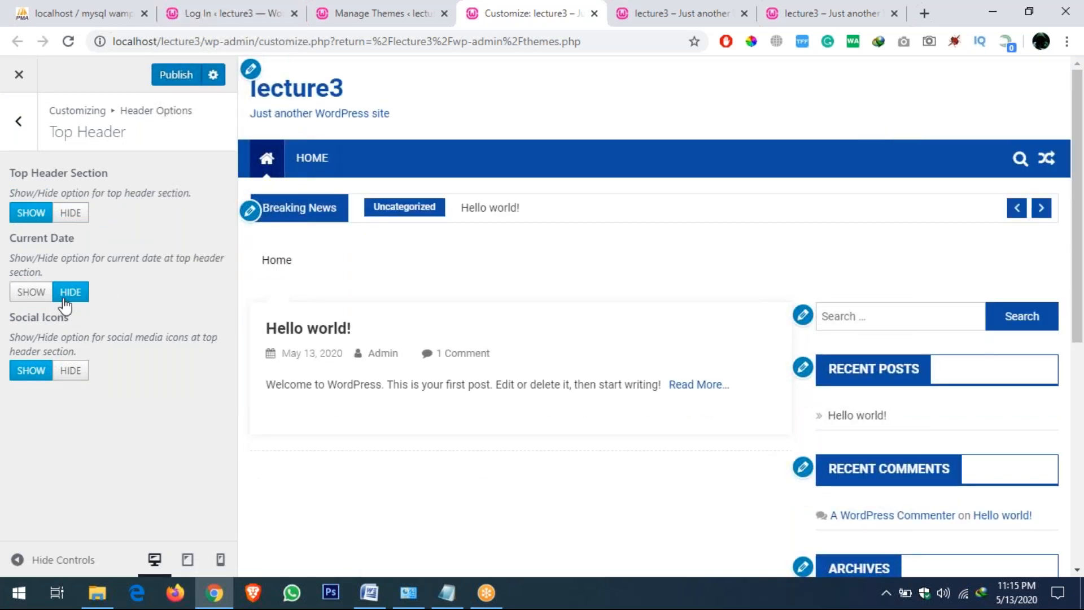
click(31, 292)
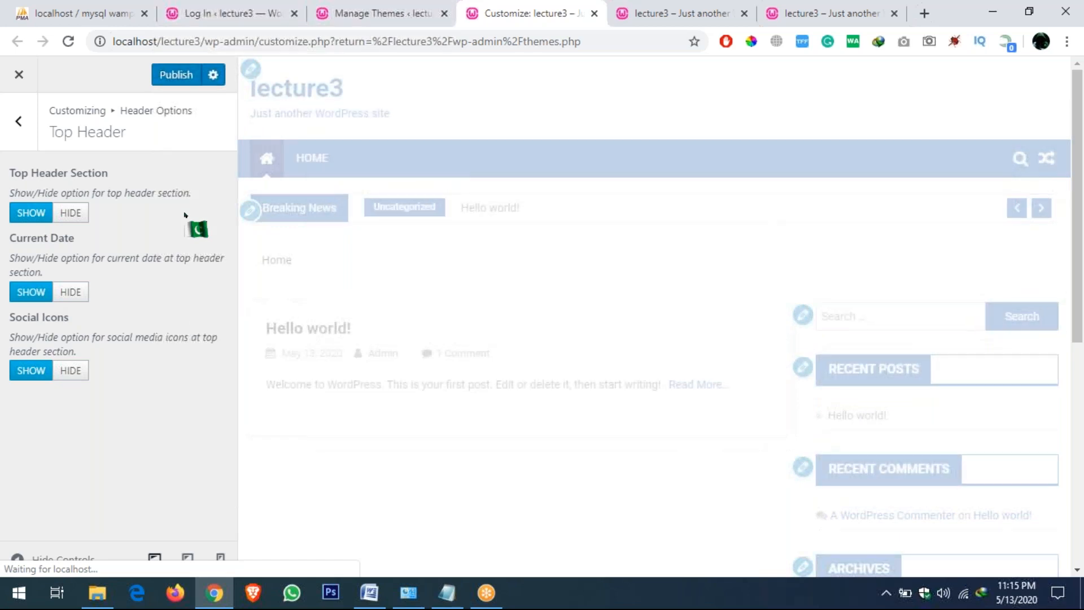
Try switching off Display Site Title and Tagline in the Site Identity settings and re-enable it.
click(15, 122)
click(51, 177)
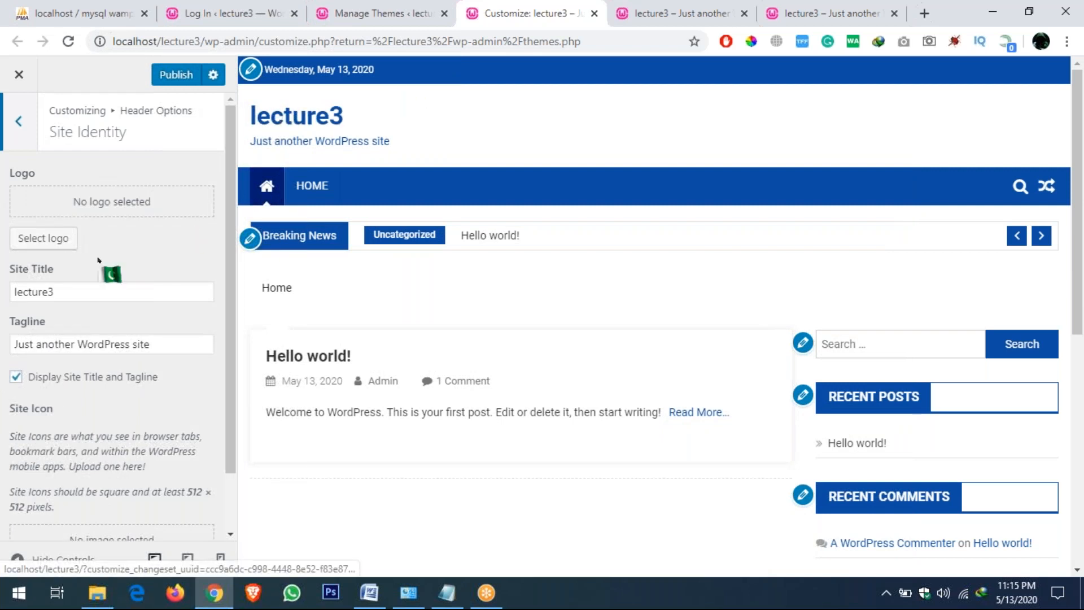
click(15, 376)
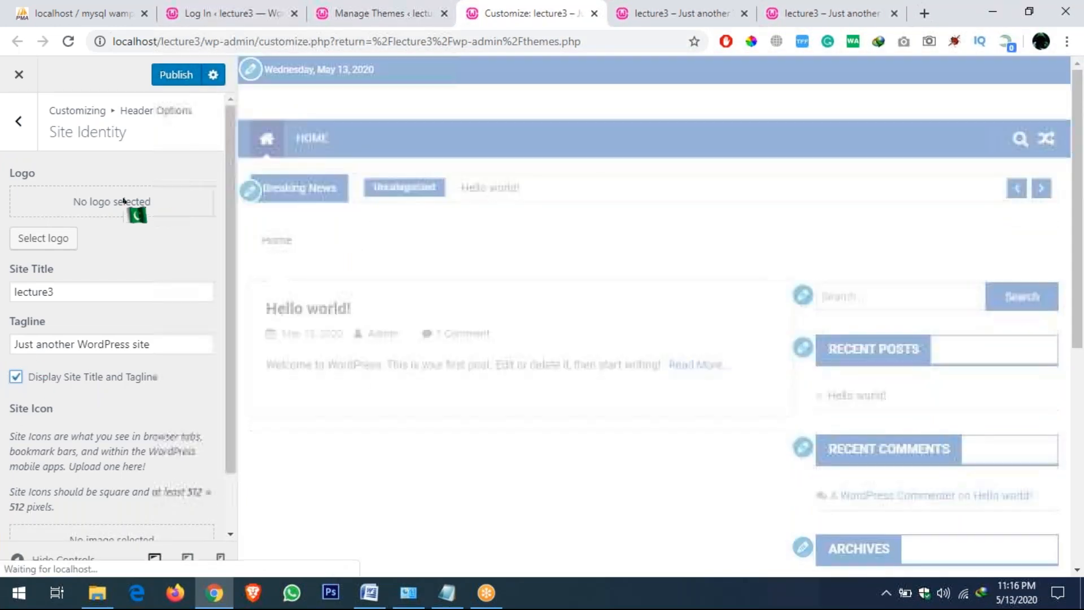
Try to find a logo image in the FUU Training folder, leaving the site logo unselected.
click(54, 241)
click(542, 337)
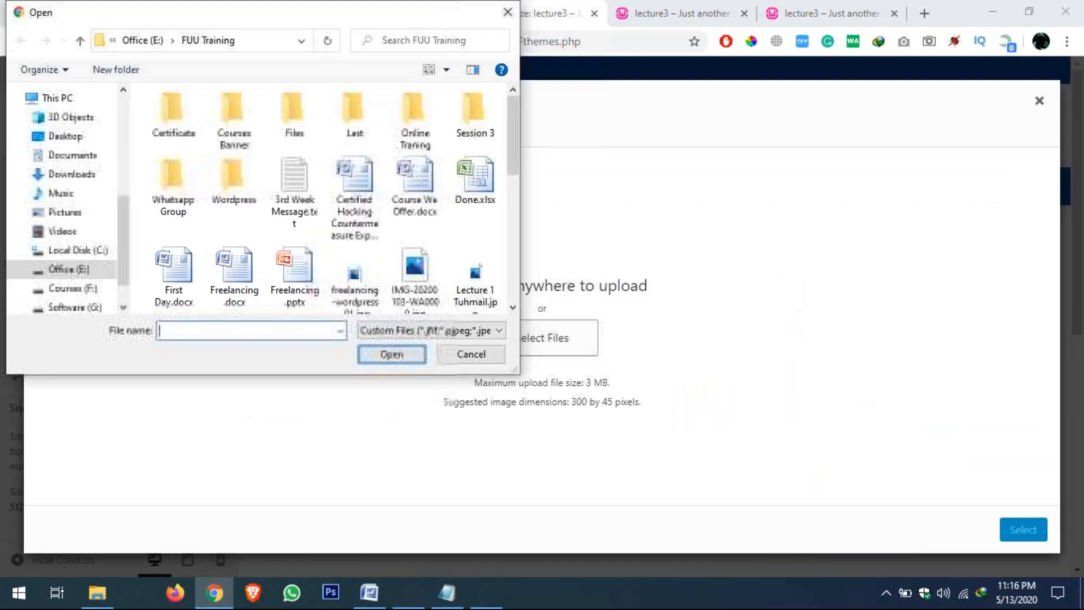
scroll(413, 170, down, 6)
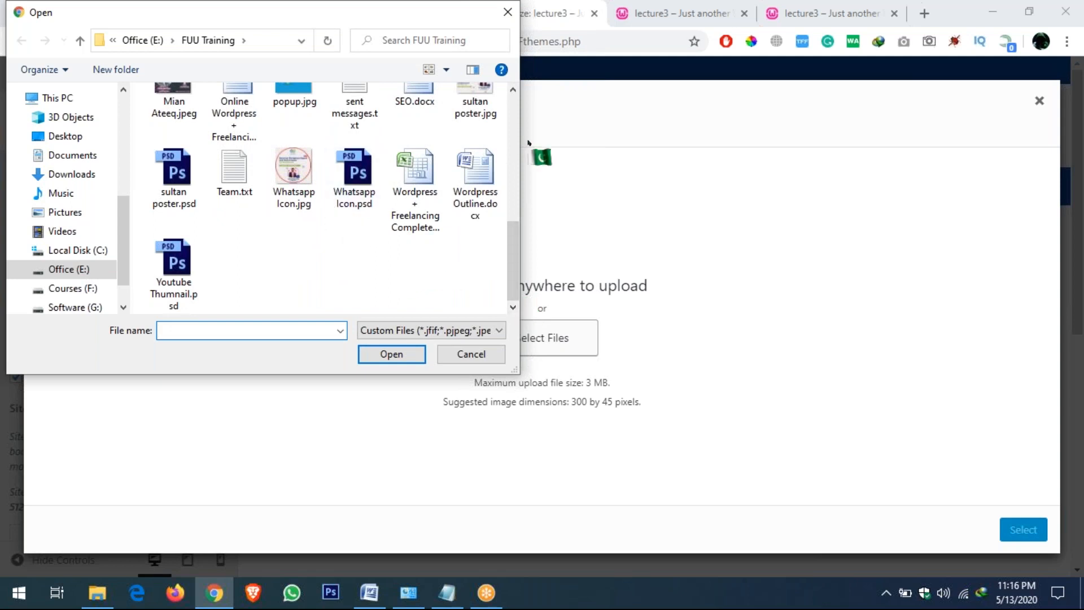
click(469, 355)
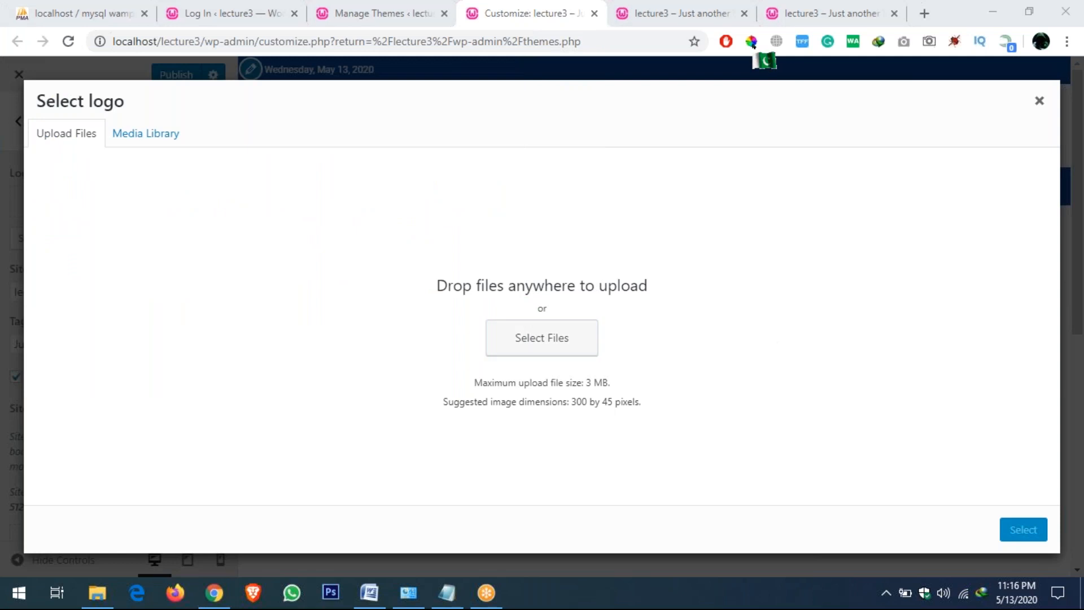
click(1039, 101)
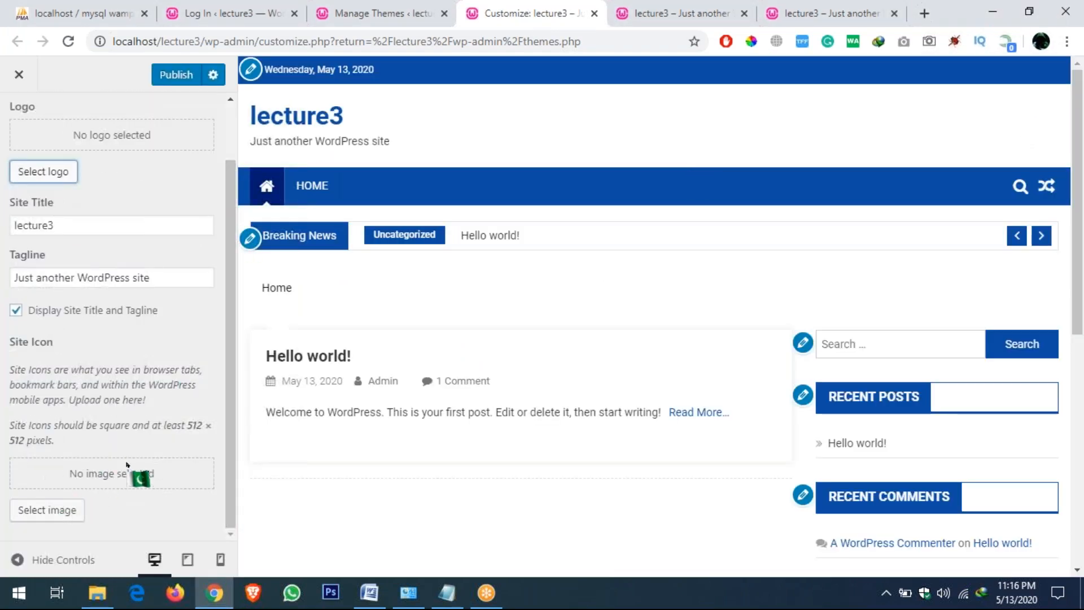
Examine the Site Icon size requirements in the Site Identity settings and return to Header Options.
drag(137, 452, 499, 368)
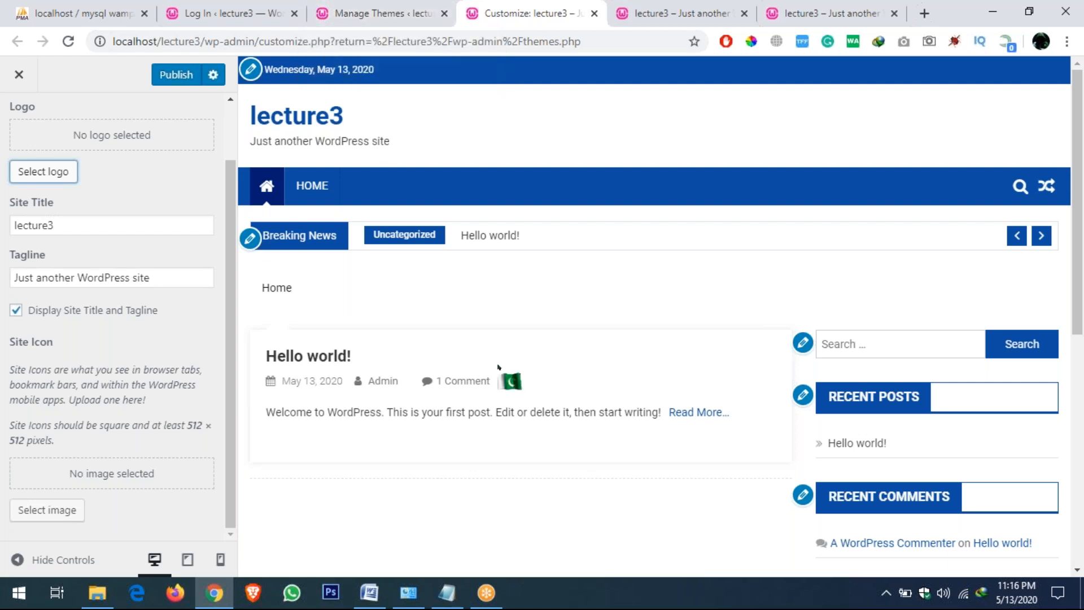
drag(499, 367, 87, 443)
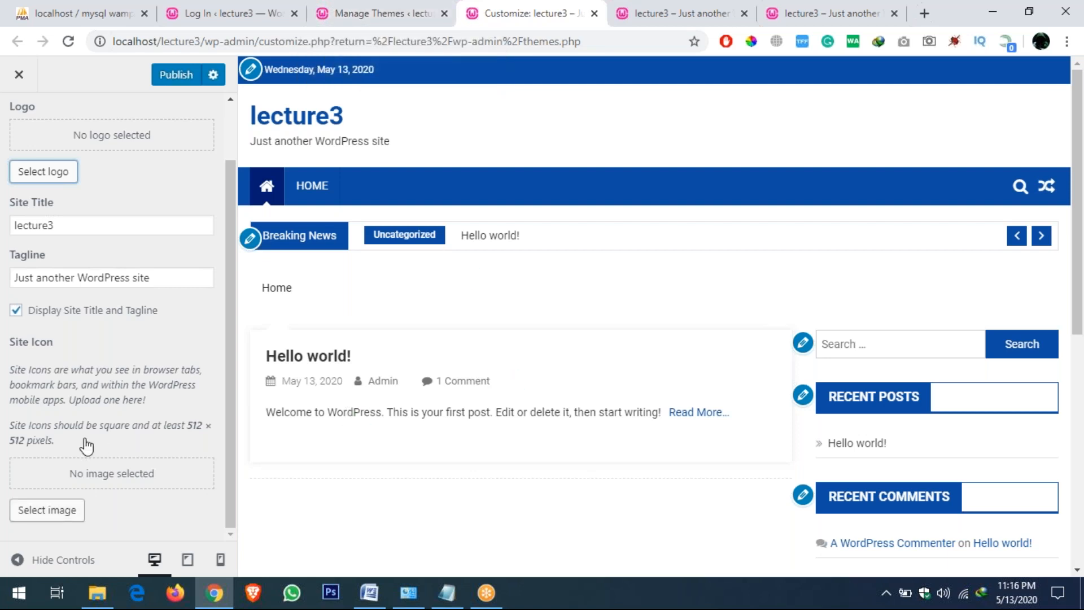
scroll(63, 192, up, 1)
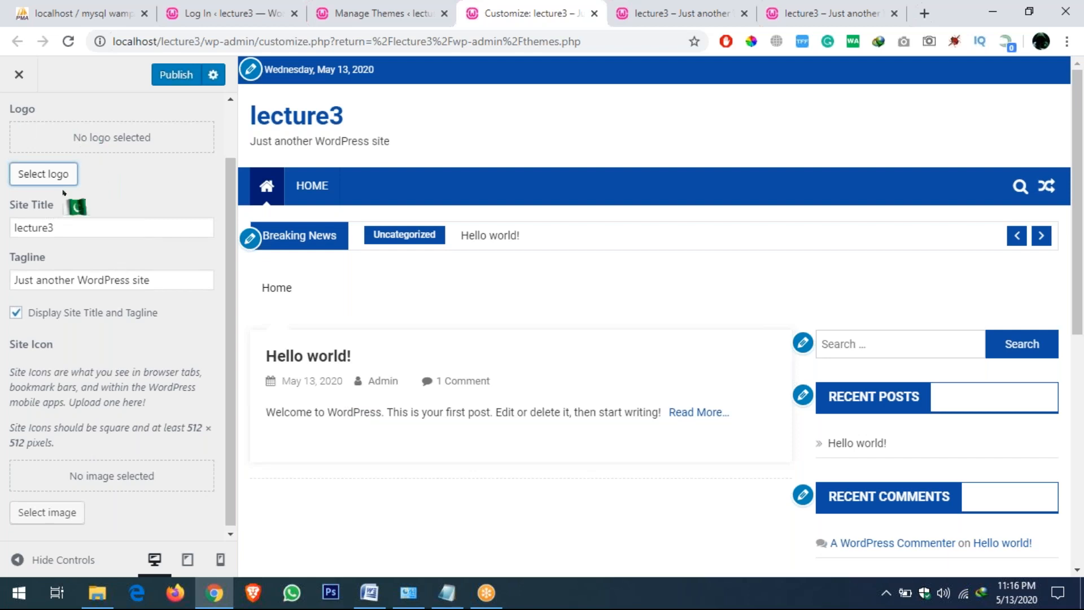
click(19, 98)
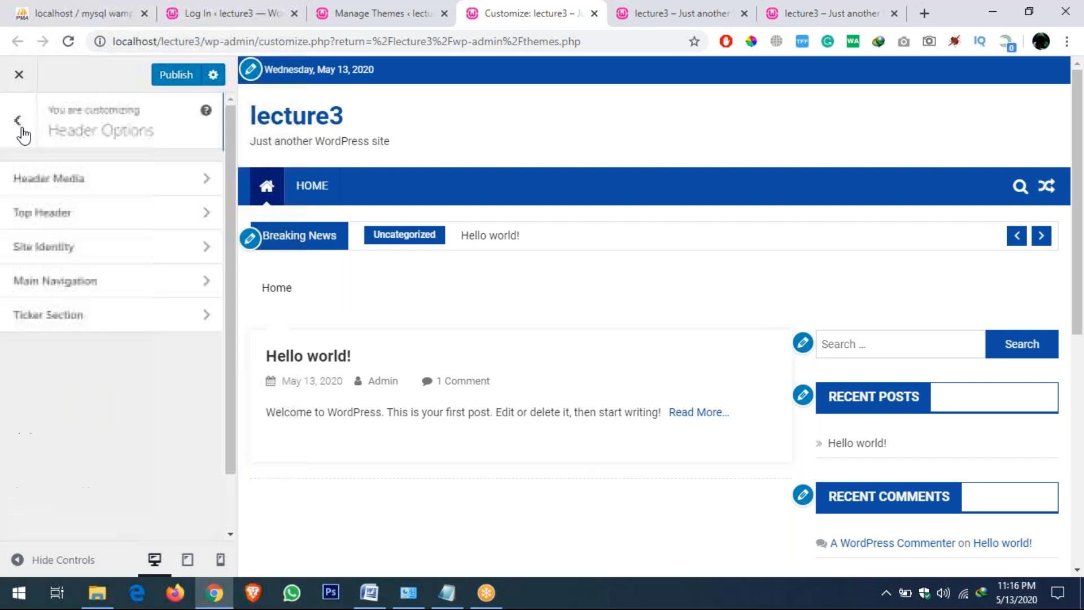
Set the Search Icon and the Random Post Icon to Hide in the Main Navigation settings of Header Options.
click(107, 282)
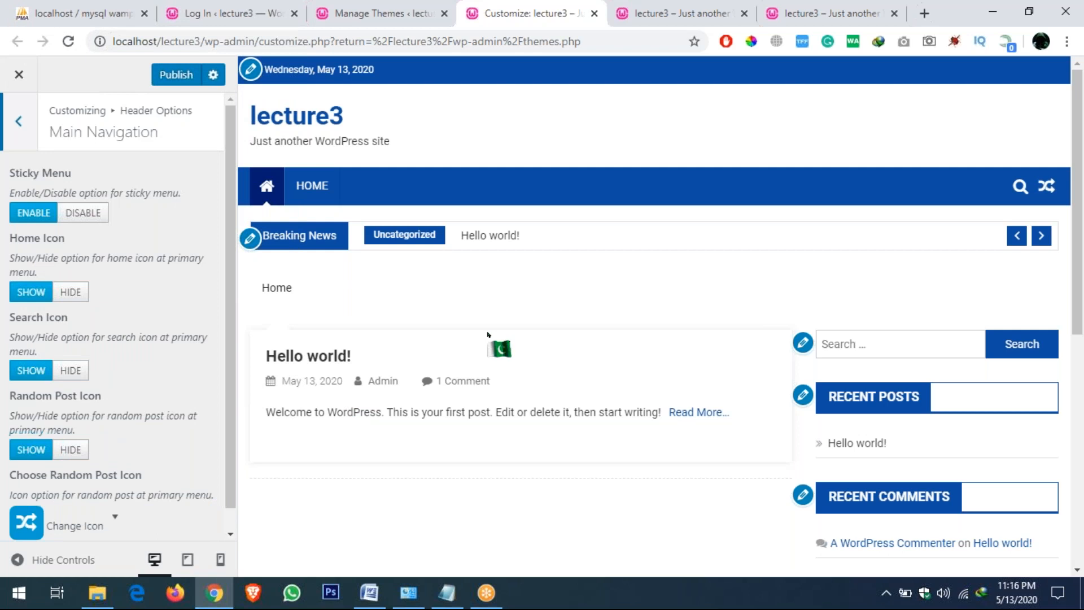
scroll(488, 335, down, 8)
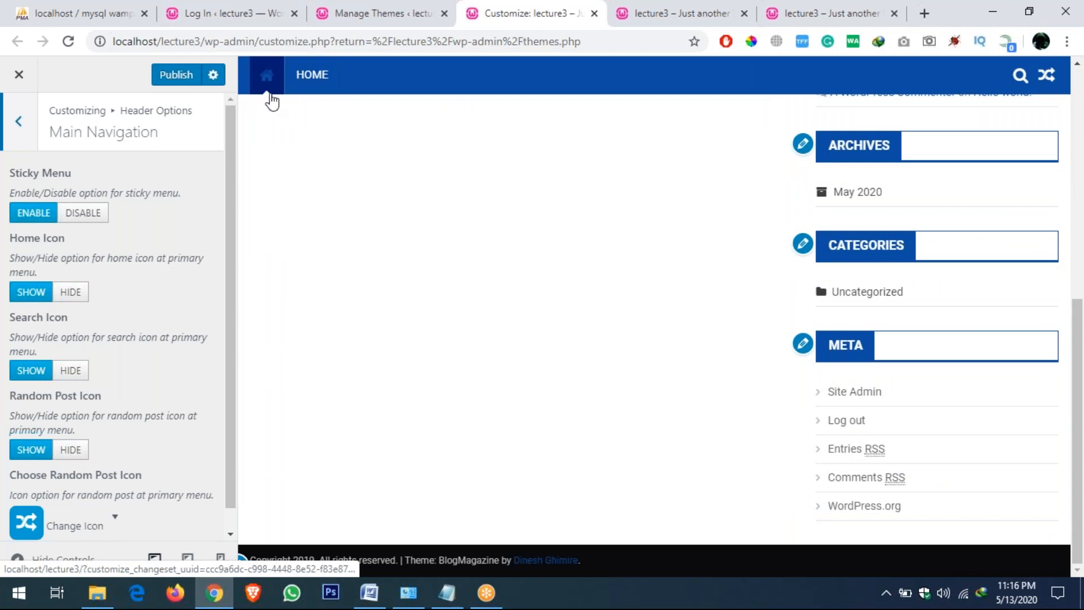
scroll(43, 352, down, 1)
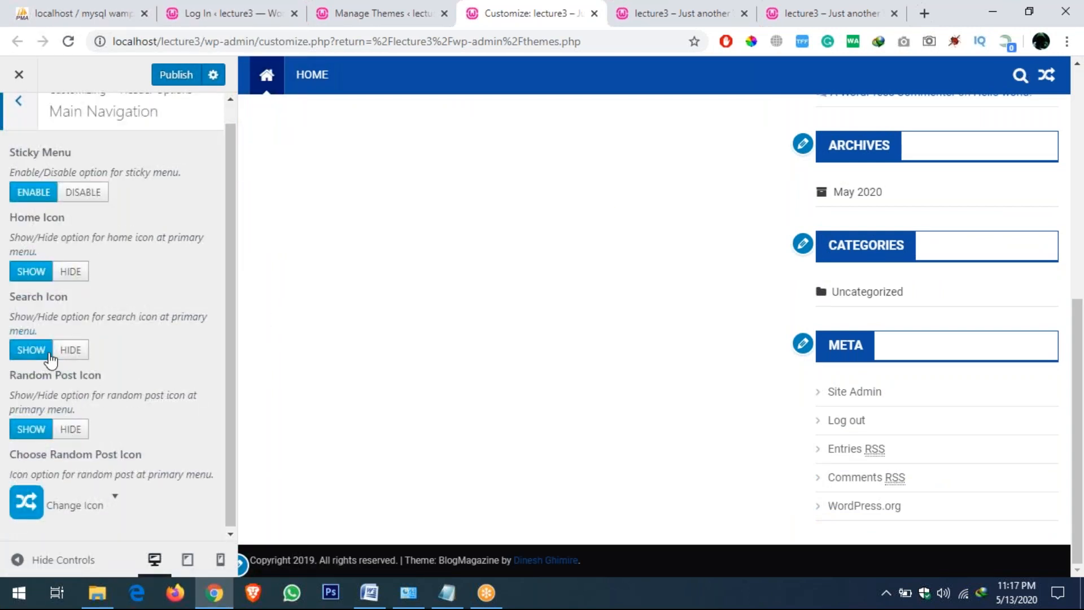
click(70, 350)
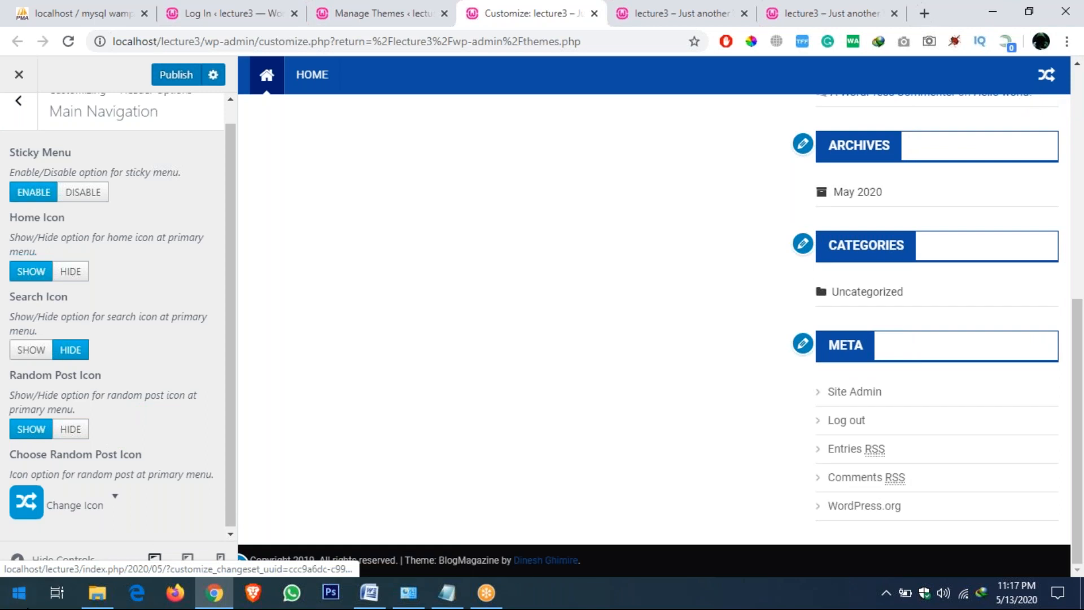
click(71, 429)
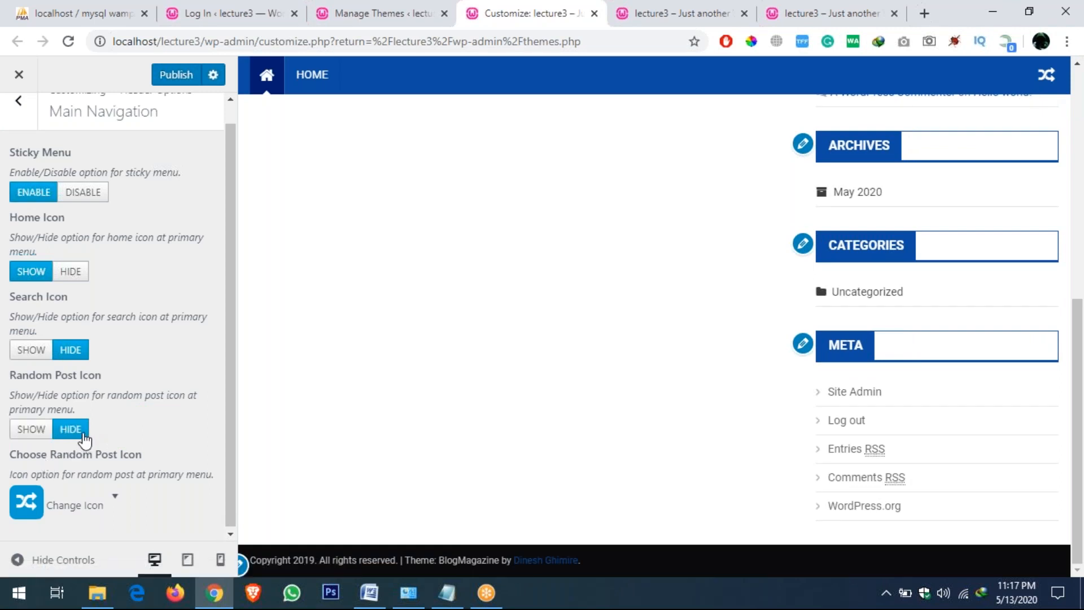
click(19, 102)
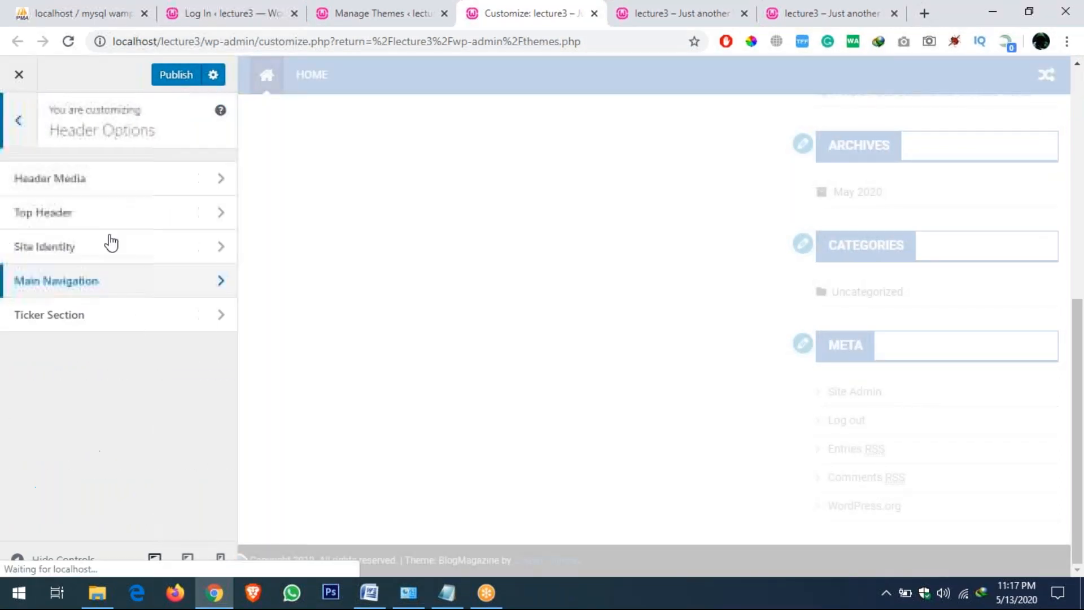
Compare the Ticker Section settings with the news ticker in the site preview and return to the Customizer's main list.
click(100, 315)
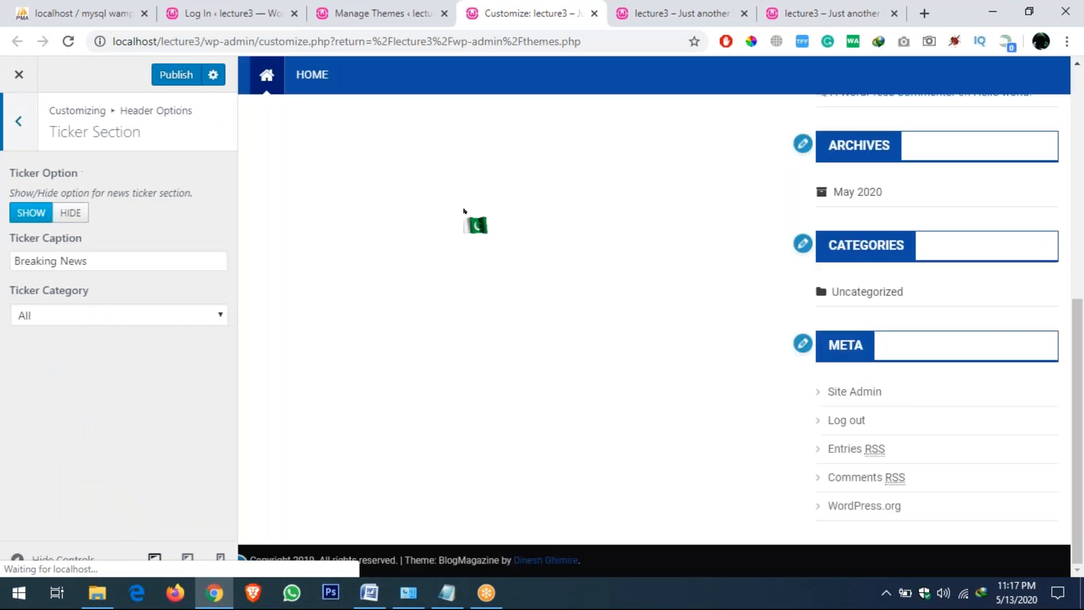
scroll(463, 211, up, 8)
key(ctrl+minus)
click(669, 70)
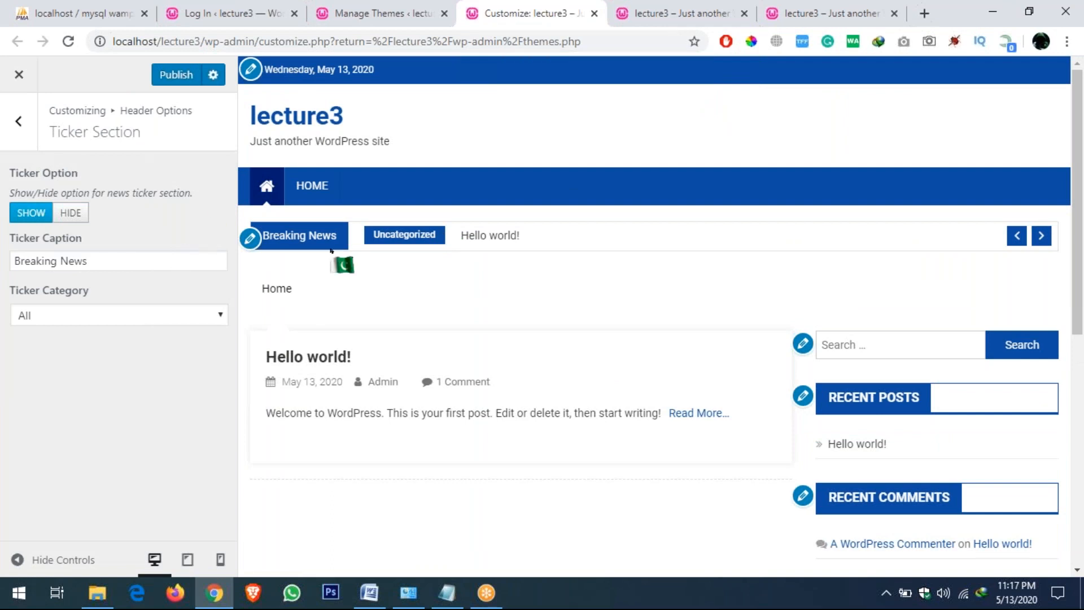
click(20, 140)
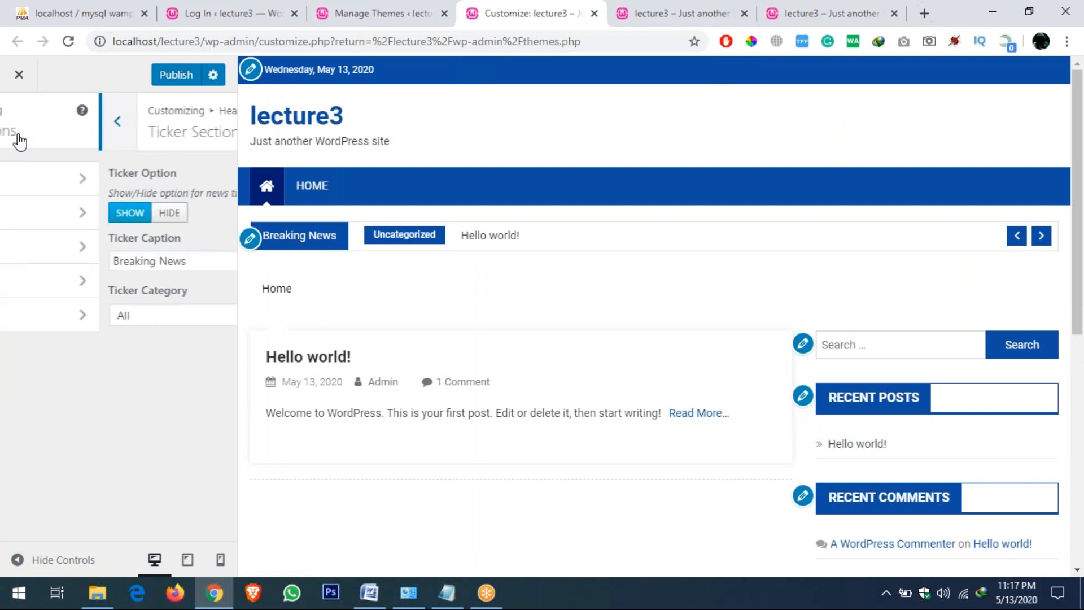
click(20, 138)
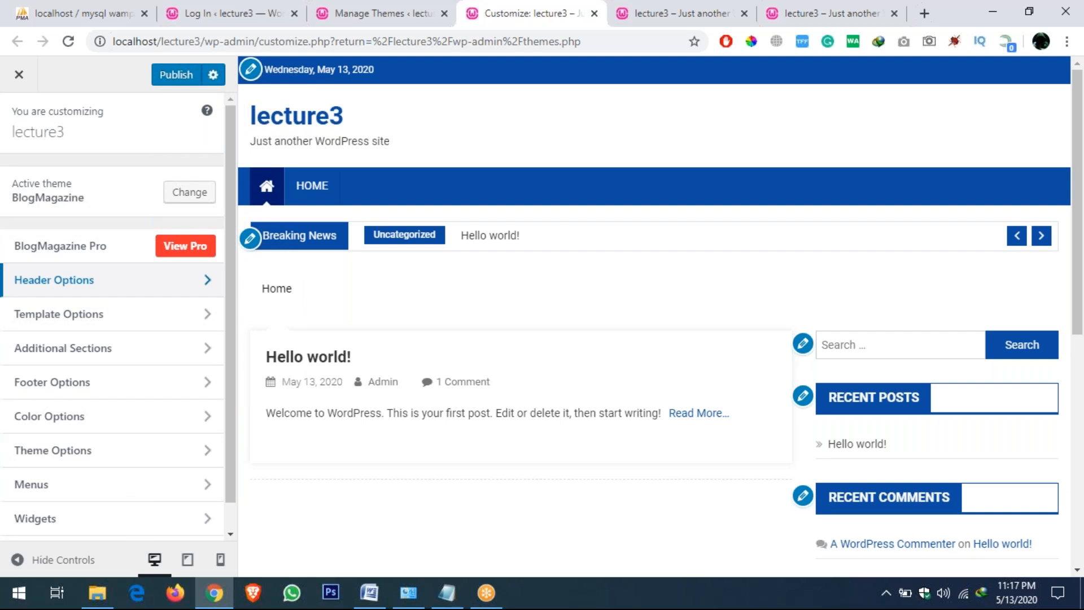
Examine the Homepage Settings and Post Options under the Customizer's Template Options.
click(113, 323)
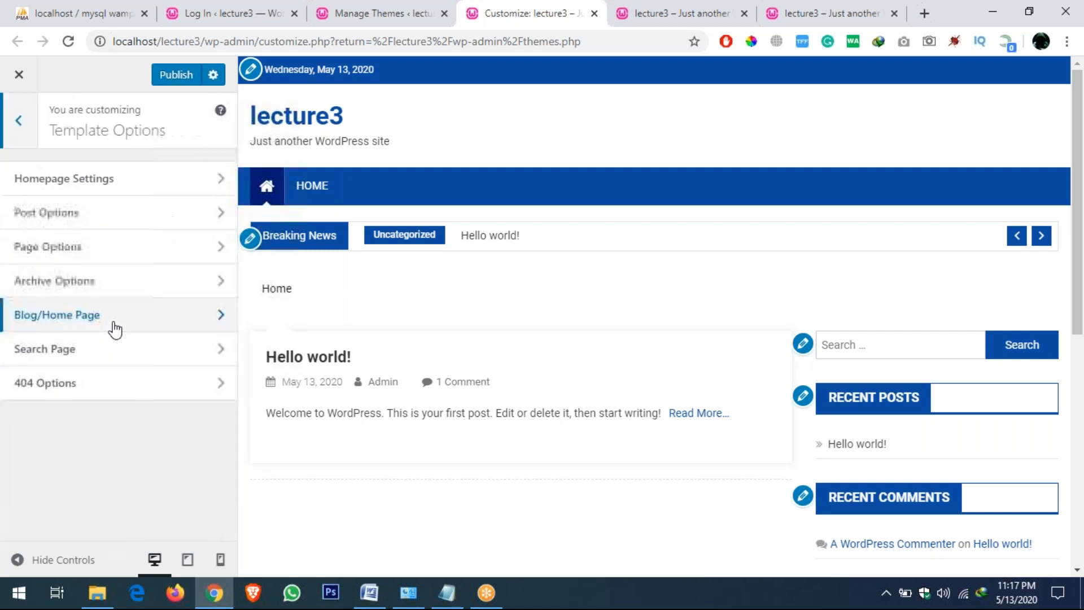
click(99, 182)
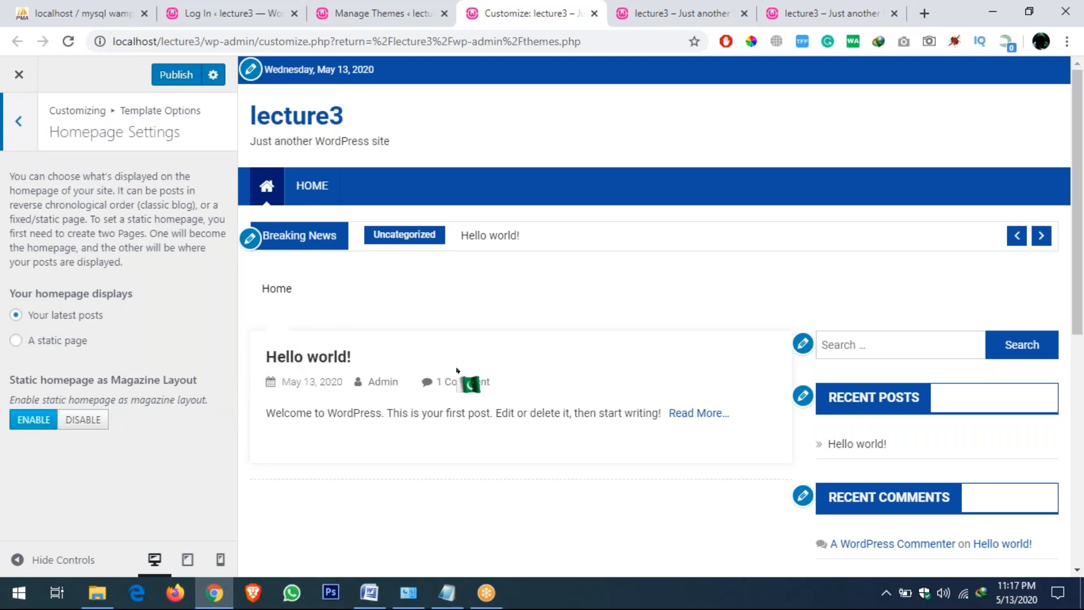
click(19, 130)
click(164, 211)
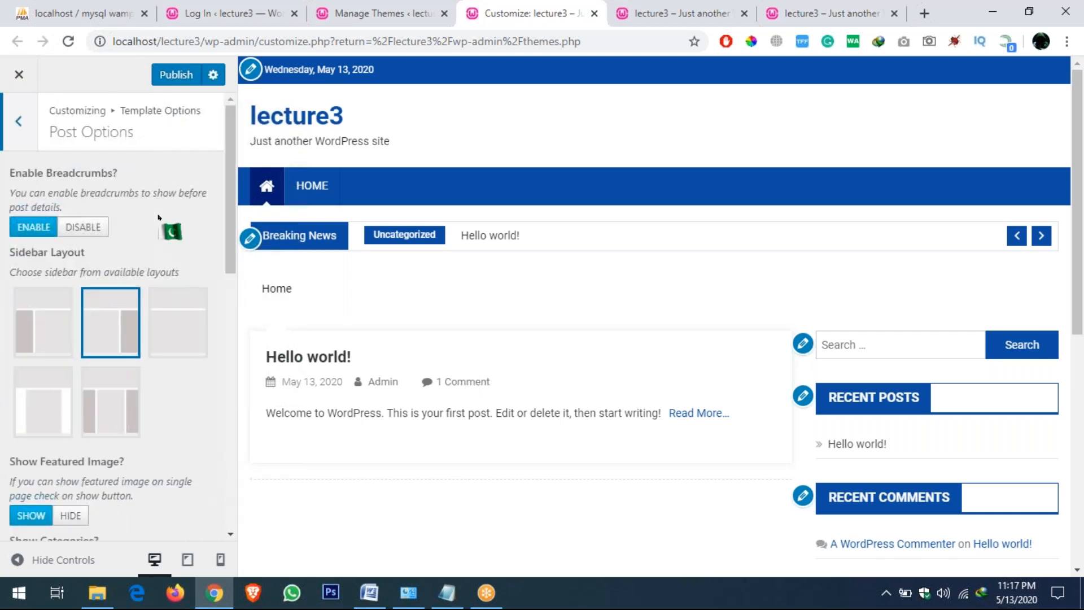
scroll(151, 334, down, 9)
scroll(151, 334, up, 9)
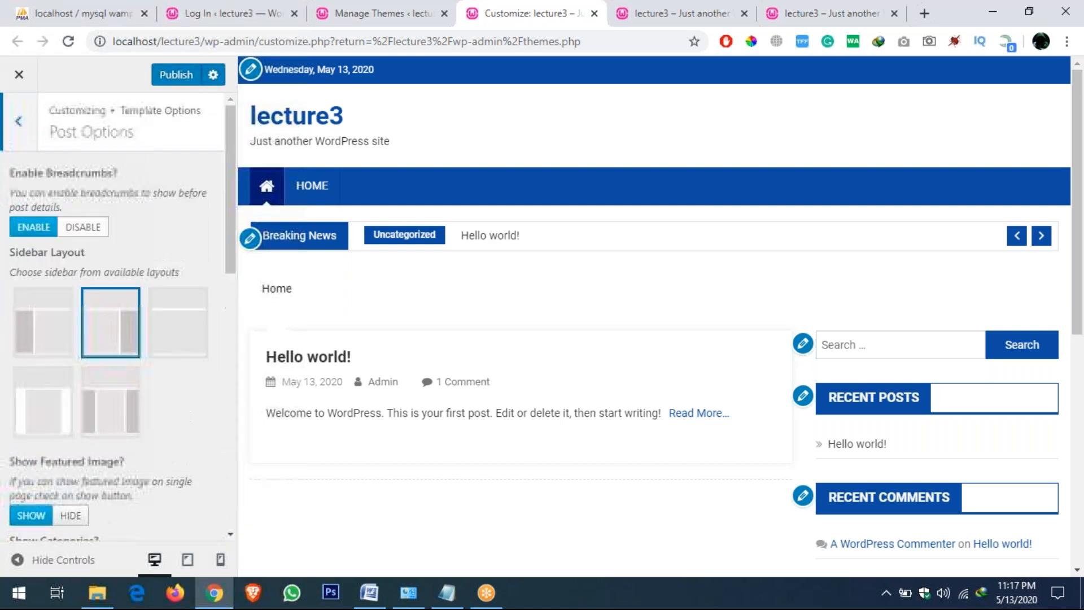
click(18, 121)
click(19, 121)
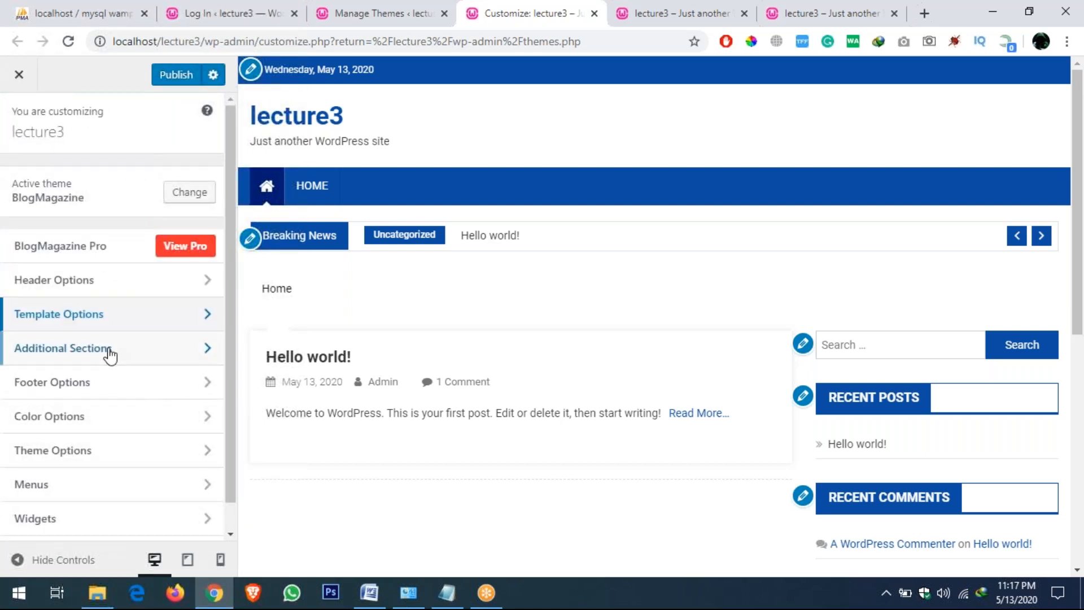
Examine the Footer Bottom copyright text and the Footer Main widget layouts under Footer Options.
scroll(104, 355, down, 1)
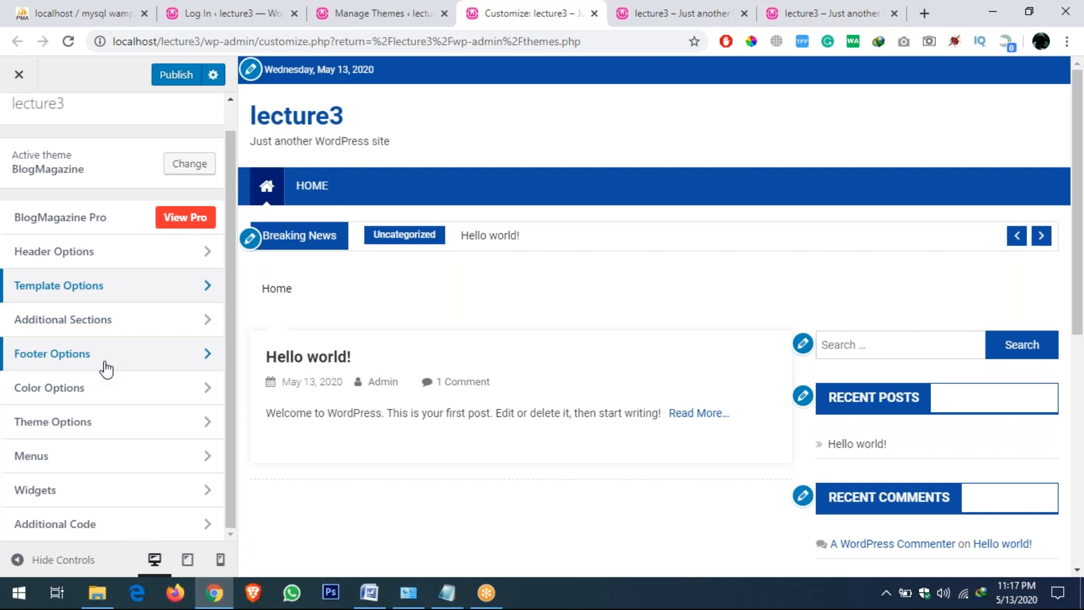
click(105, 368)
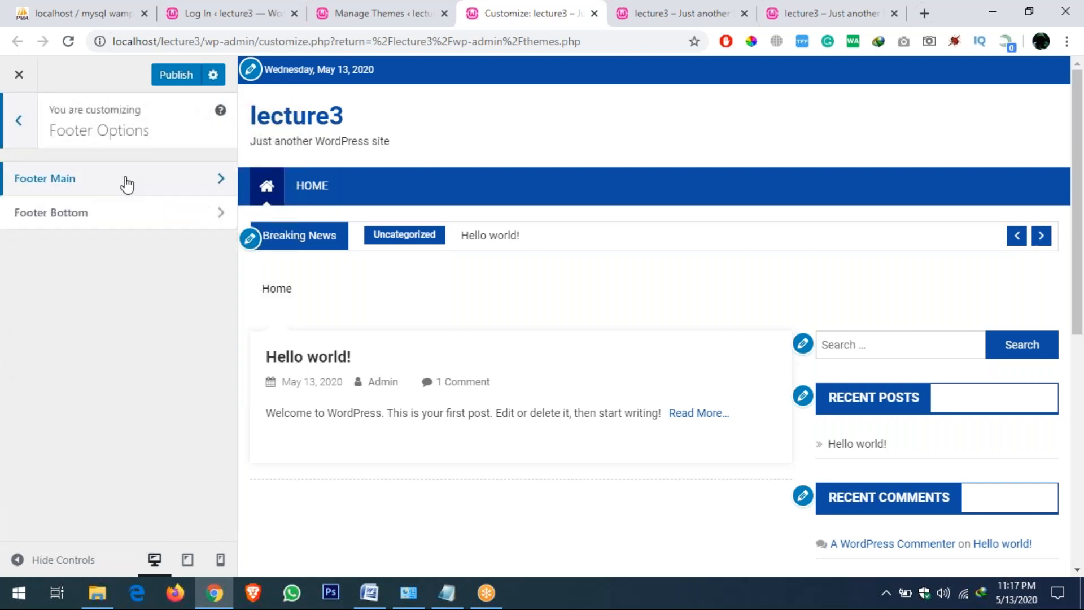
click(126, 223)
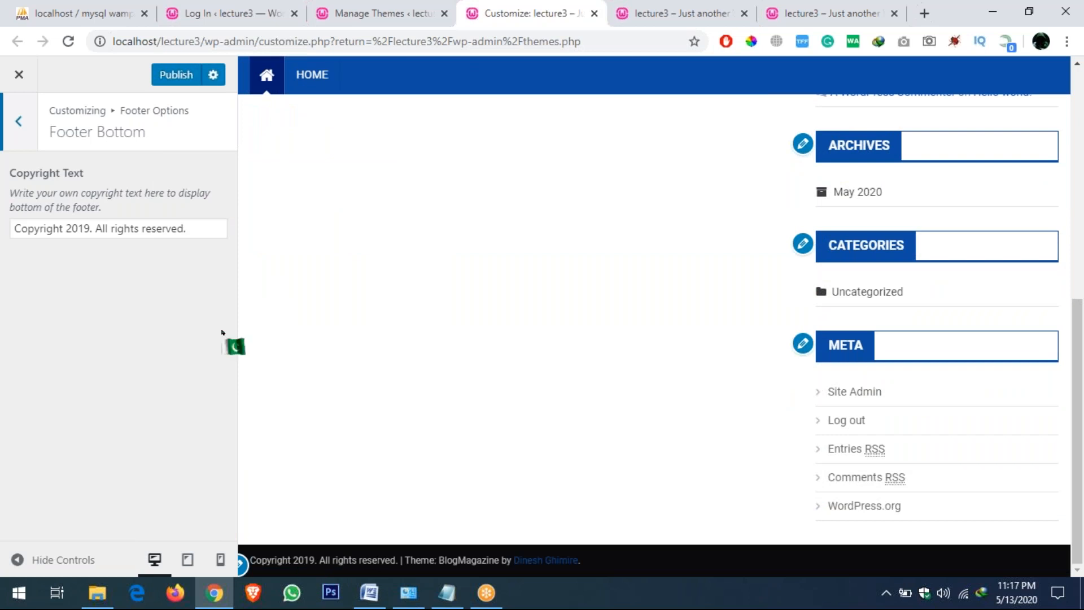
click(18, 122)
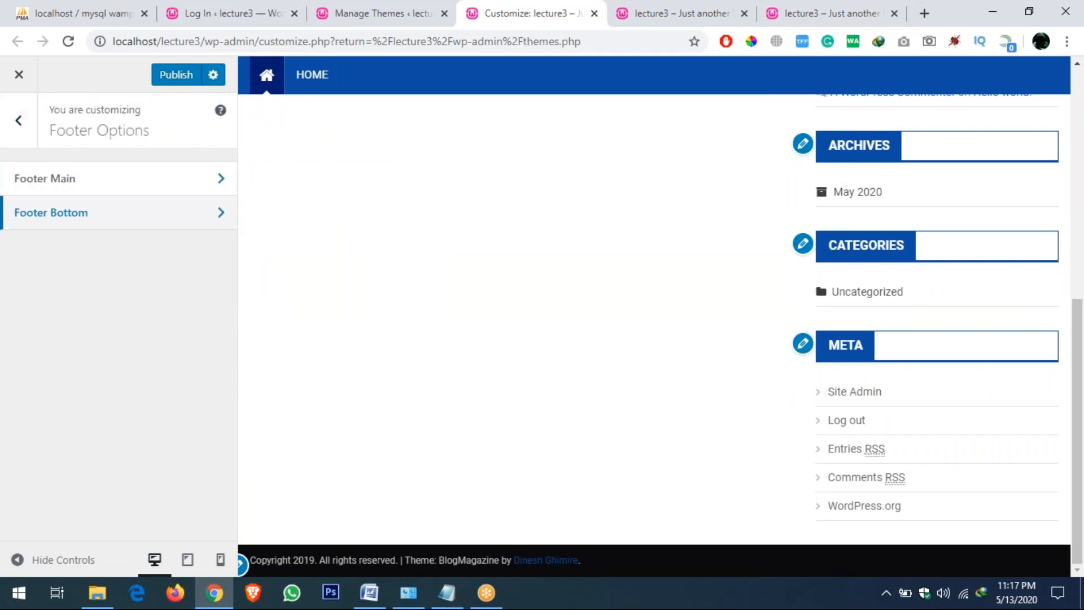
click(68, 180)
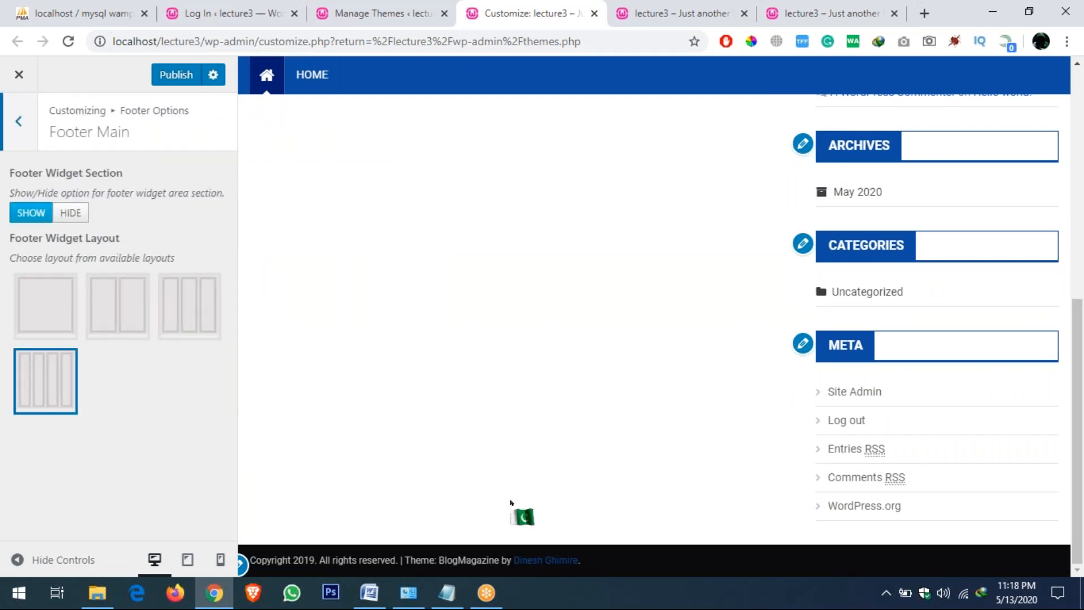
click(26, 128)
click(24, 125)
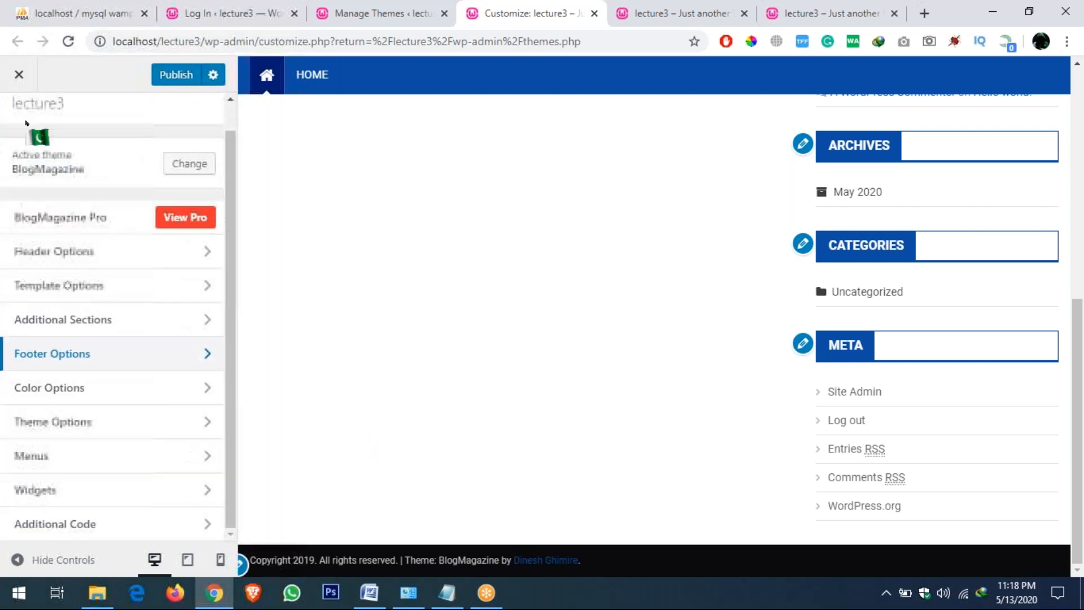
Set the Header Text Color to bright red in the Theme Color settings of Color Options.
click(68, 392)
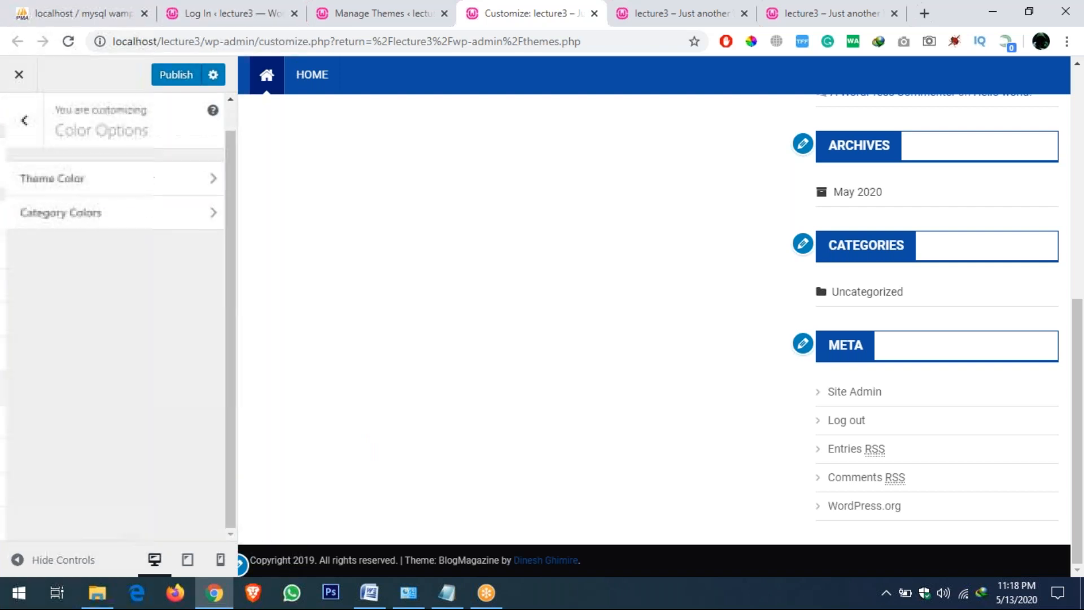
click(116, 188)
click(34, 201)
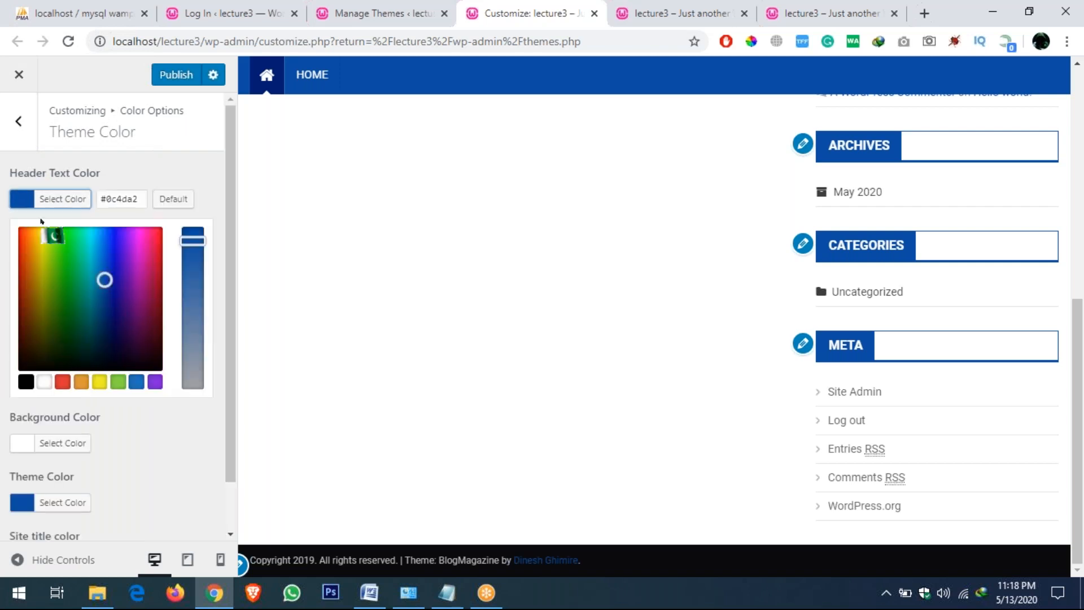
drag(105, 280, 3, 190)
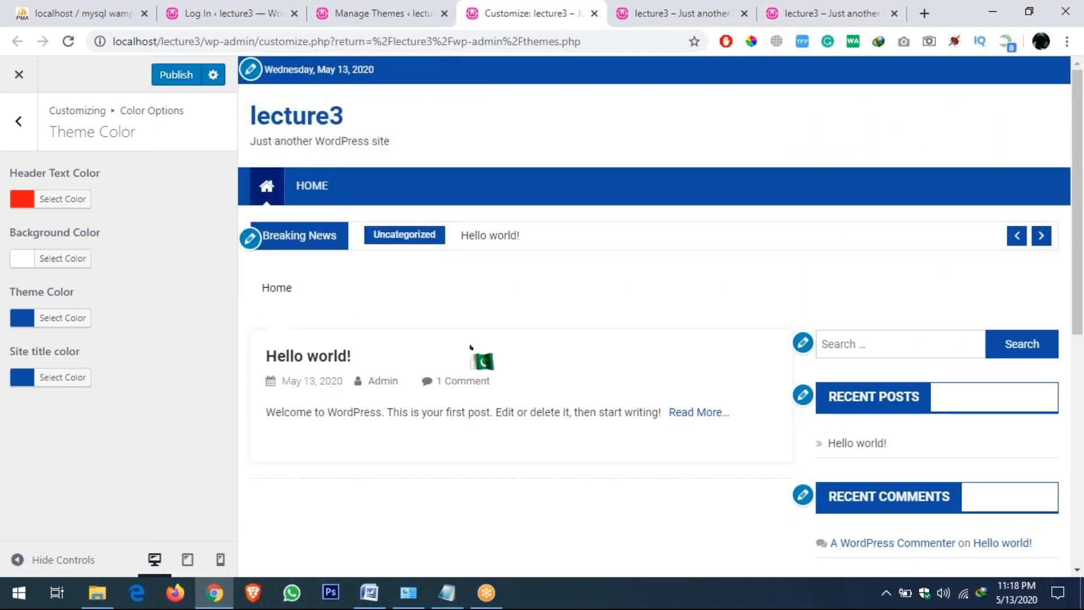
Change the Theme Color to the same bright red so the site's bars and widget headings match.
scroll(474, 351, down, 2)
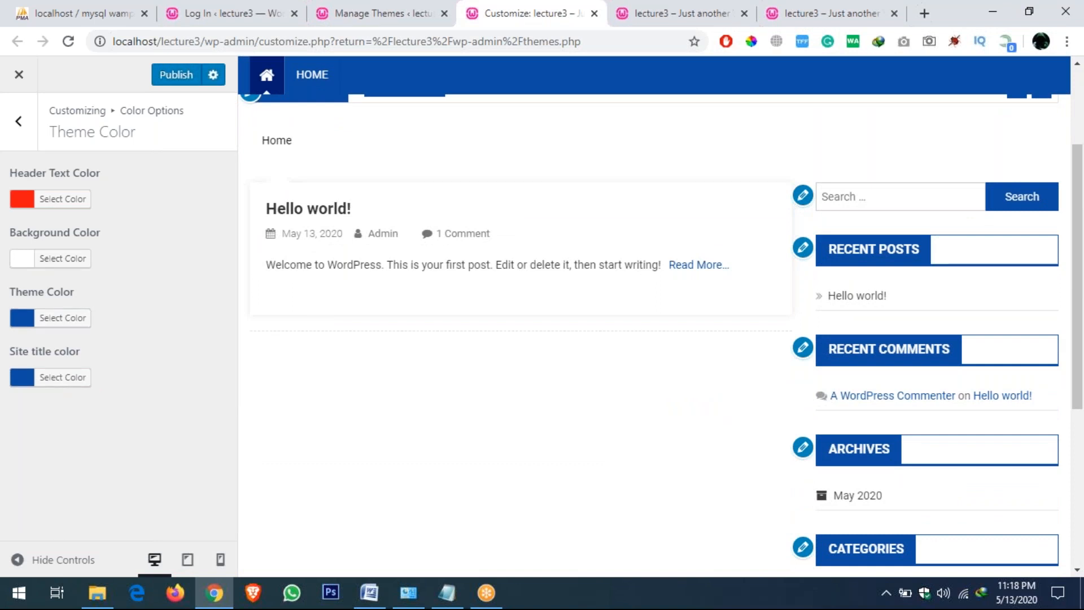
click(30, 319)
drag(87, 380, 11, 342)
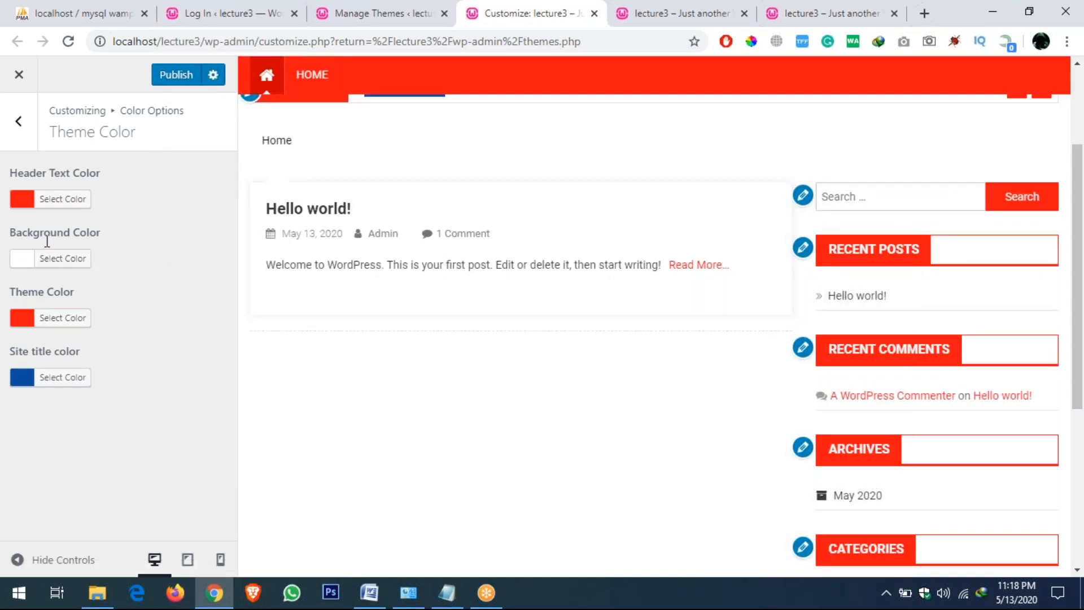
Try black, red #dd3333 and orange as the site's Background Color and reset it to the default.
click(22, 260)
click(29, 445)
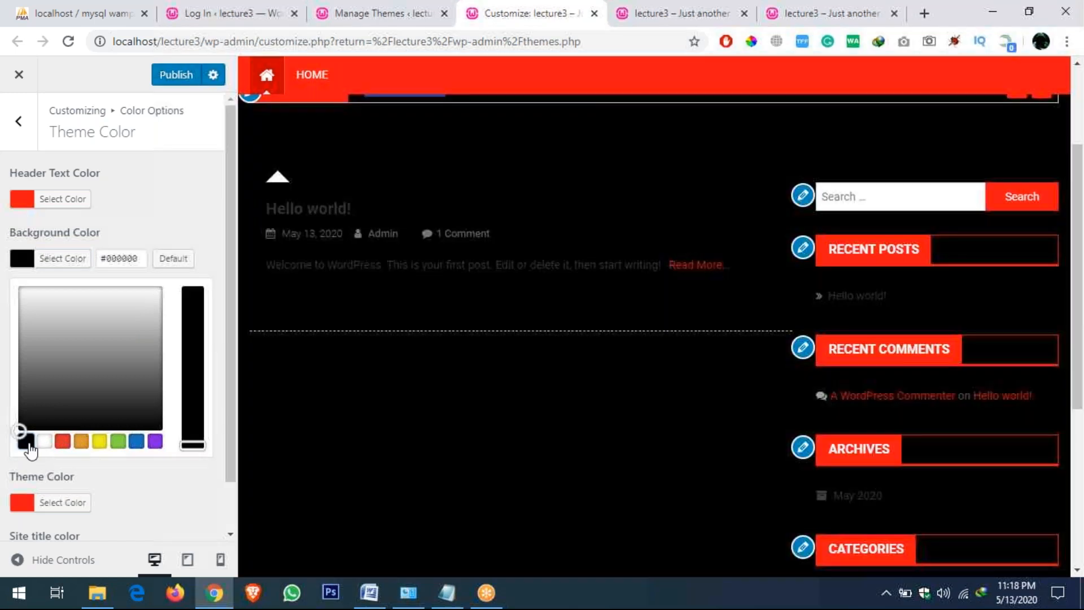
click(63, 441)
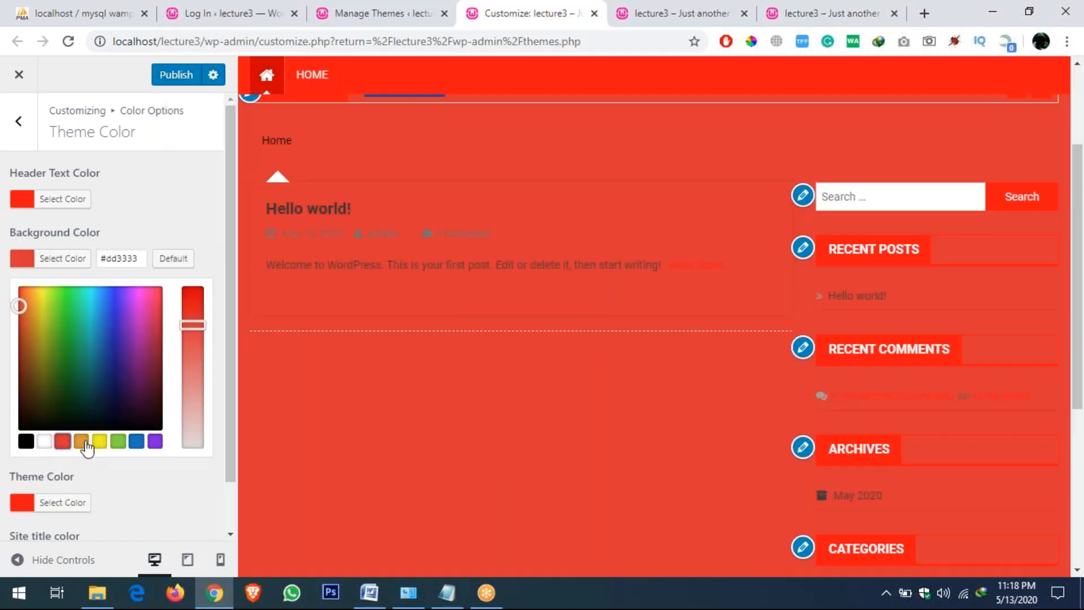
click(82, 441)
click(174, 262)
Examine the Category Colors under Color Options and the Background Image settings under Theme Options.
click(19, 122)
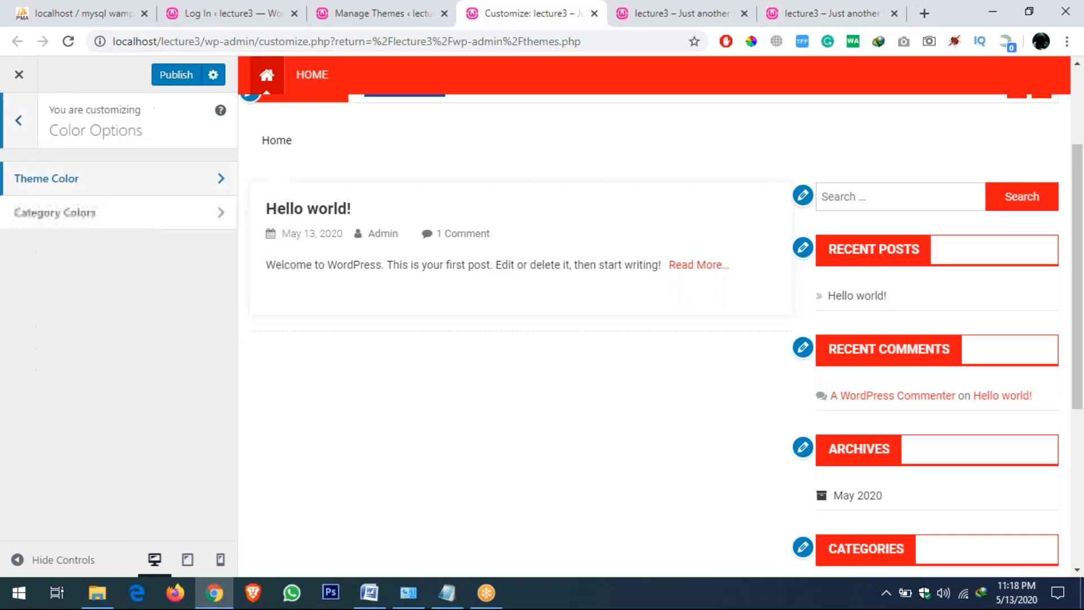
click(102, 212)
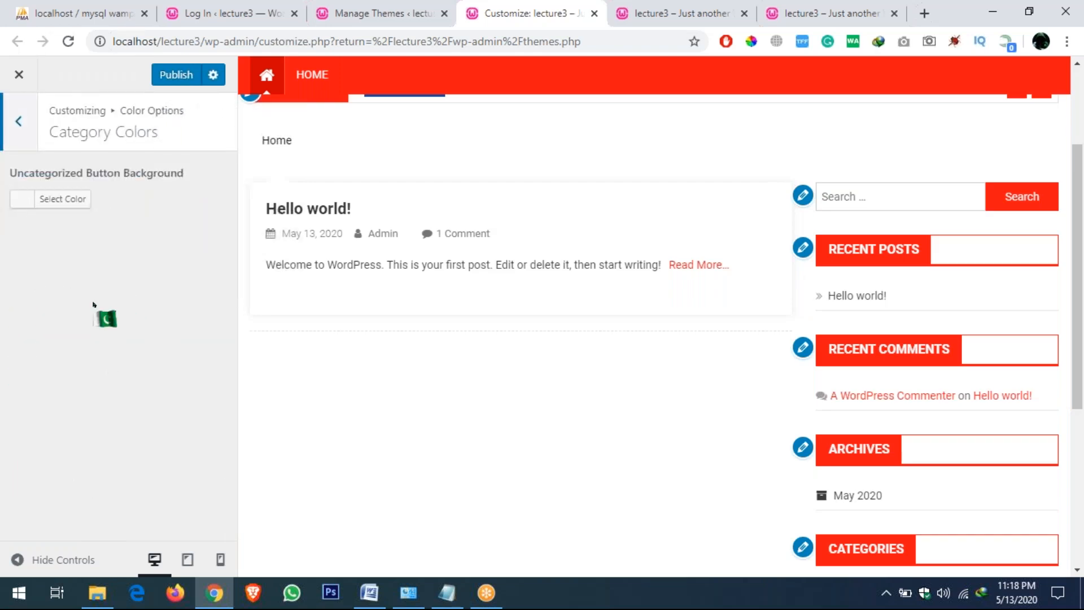
click(28, 125)
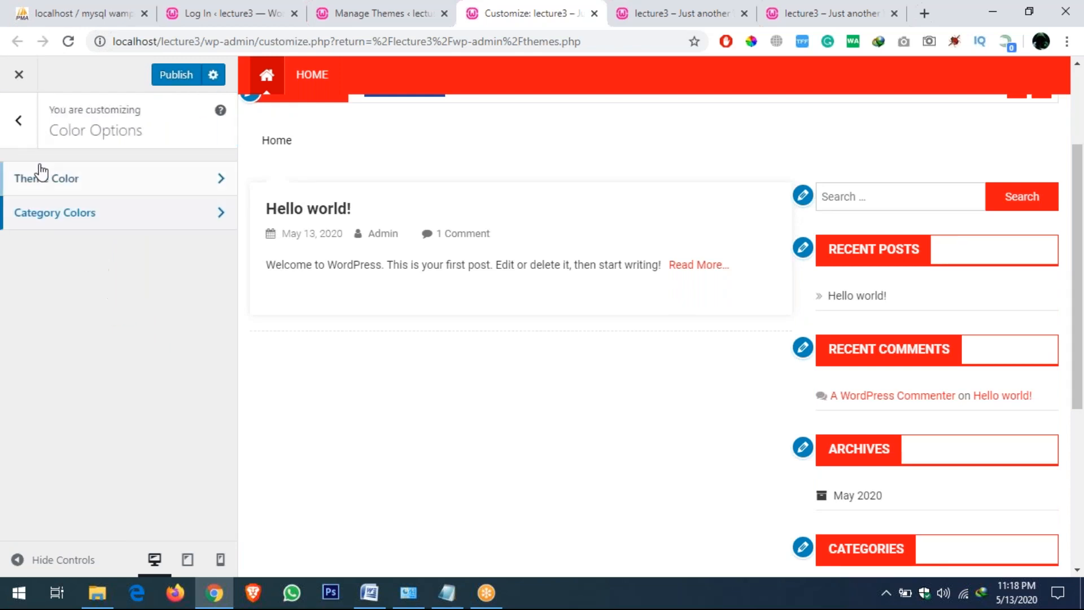
click(22, 142)
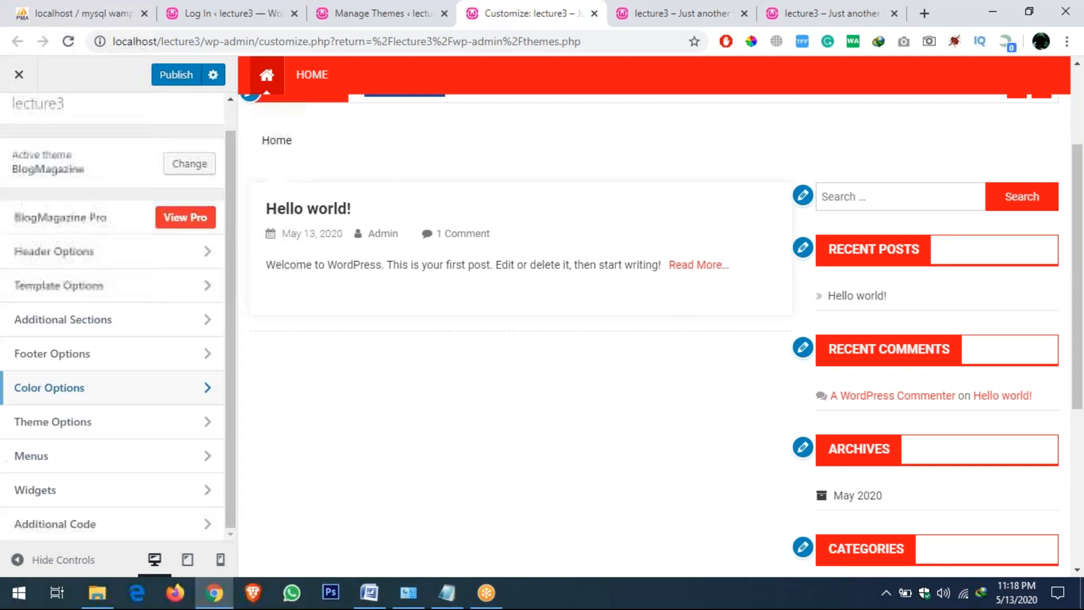
click(135, 421)
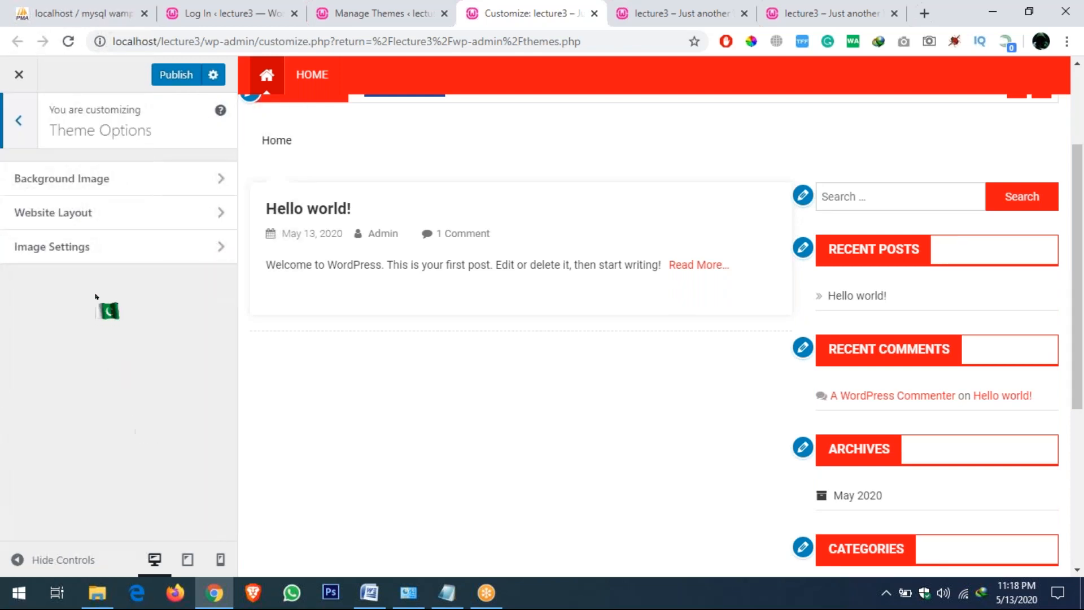
click(88, 184)
click(20, 124)
click(21, 125)
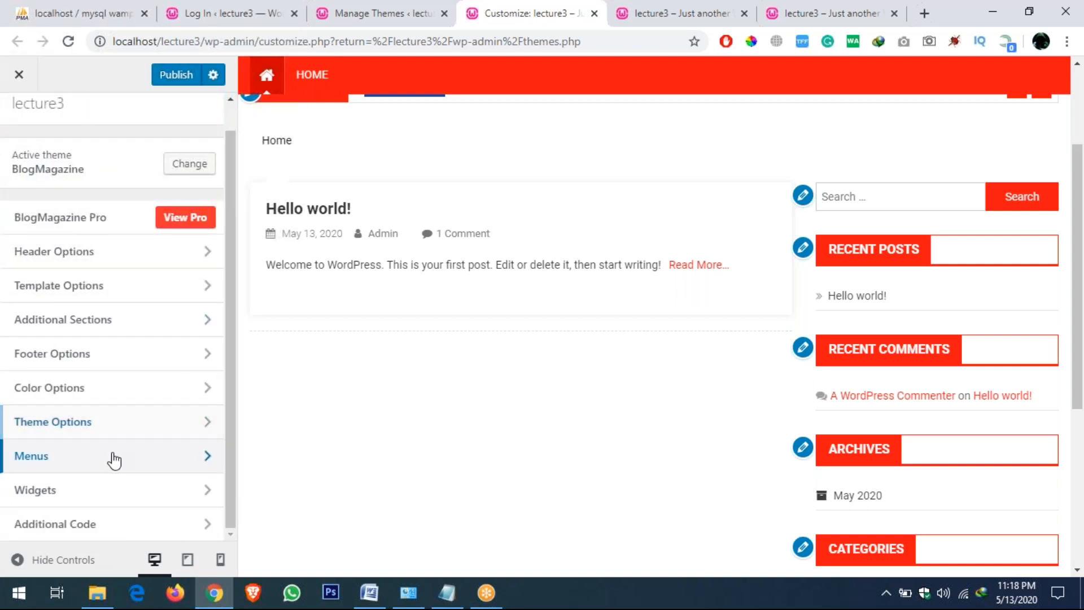
Create a new menu named Main and assign it to the Primary Menu location.
click(111, 456)
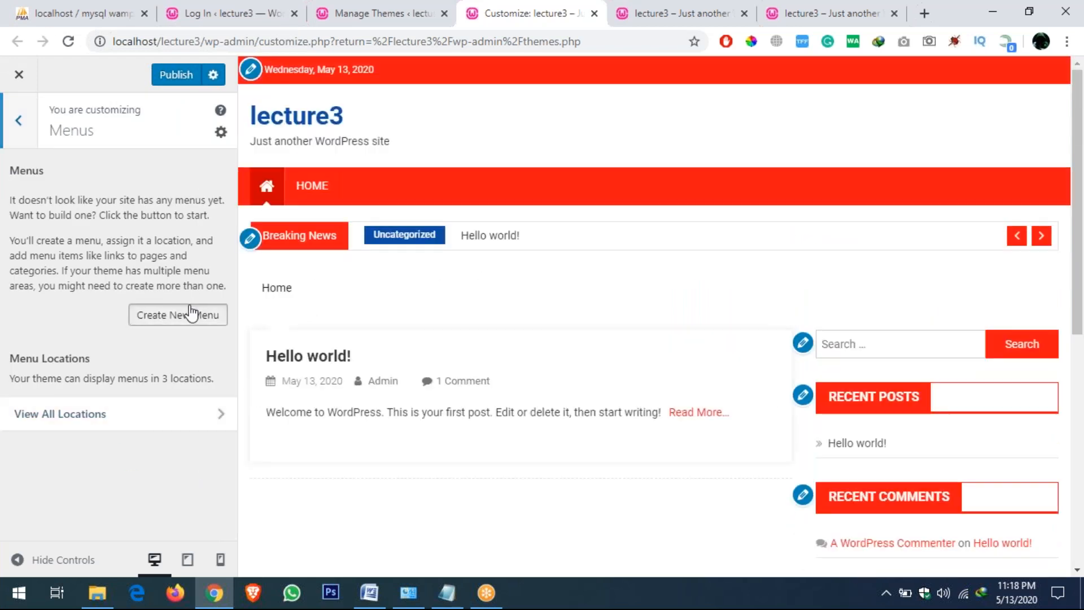
click(191, 314)
click(86, 202)
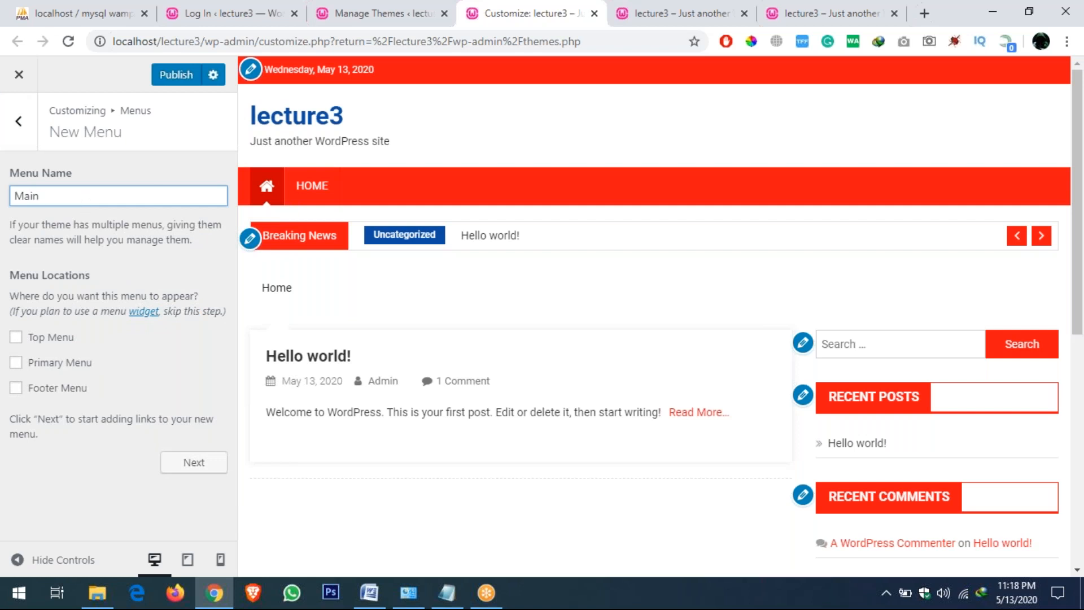
click(46, 364)
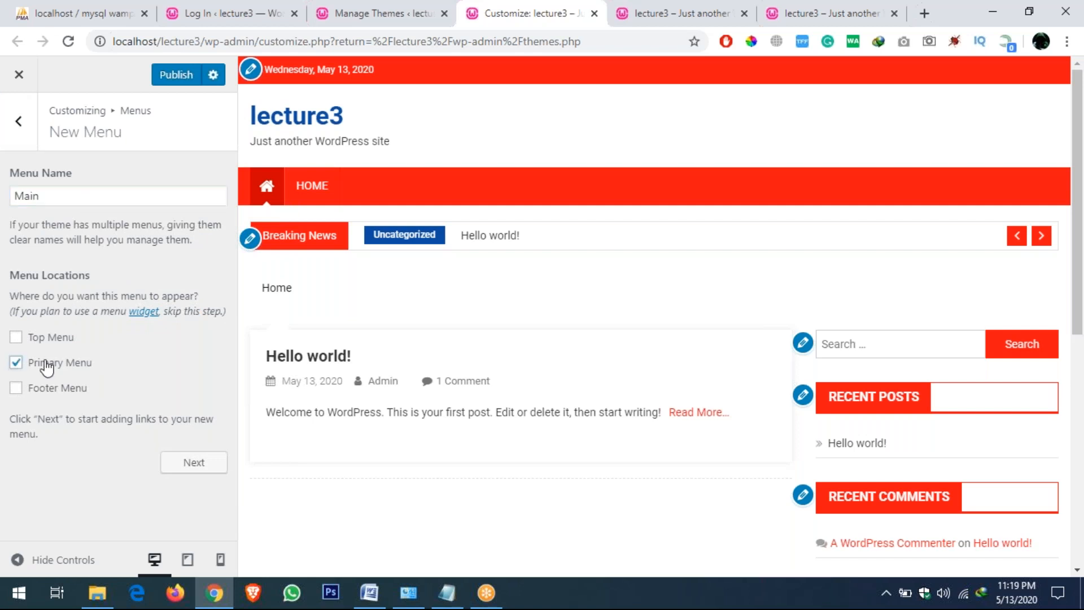
click(215, 463)
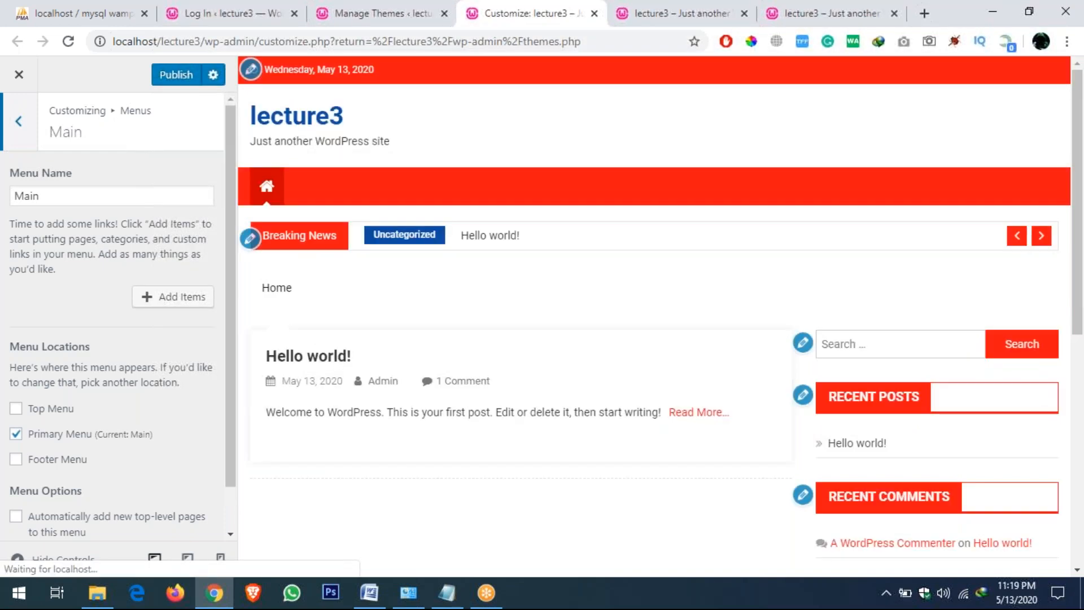
Add the Home item from the Pages group to the Main menu.
click(169, 299)
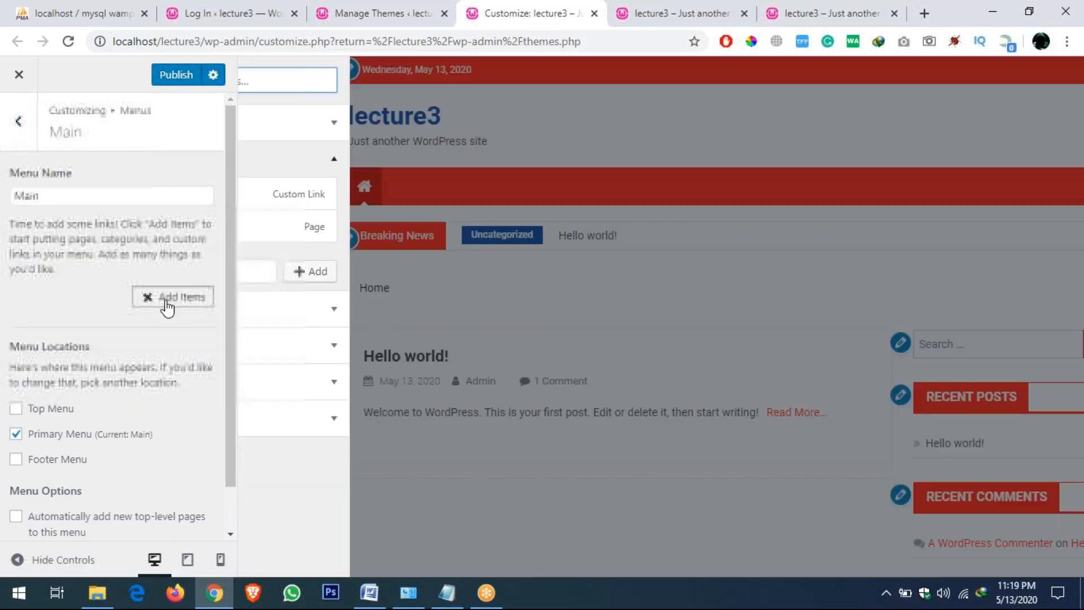
drag(310, 195, 239, 214)
click(305, 201)
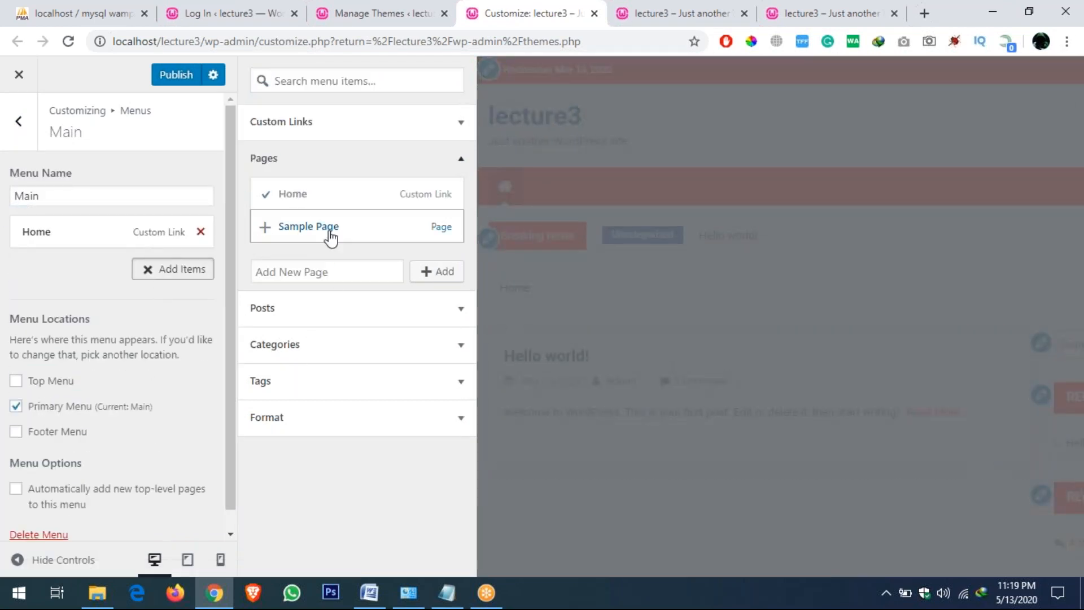
Add a custom link with the URL # and the link text "ABout Us" to the Main menu.
click(341, 121)
click(392, 155)
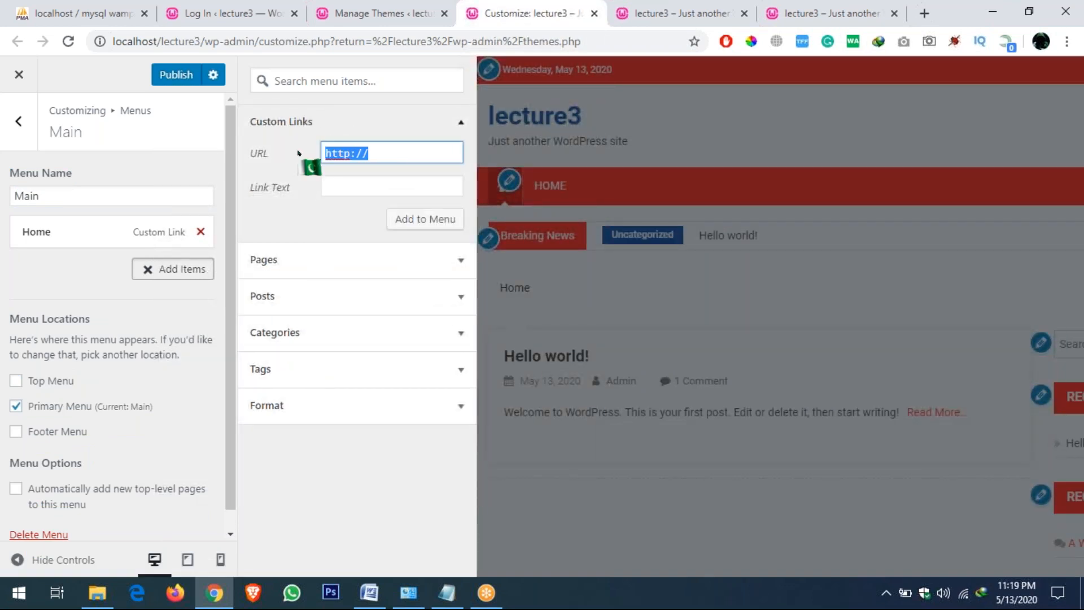
text(#)
key(Tab)
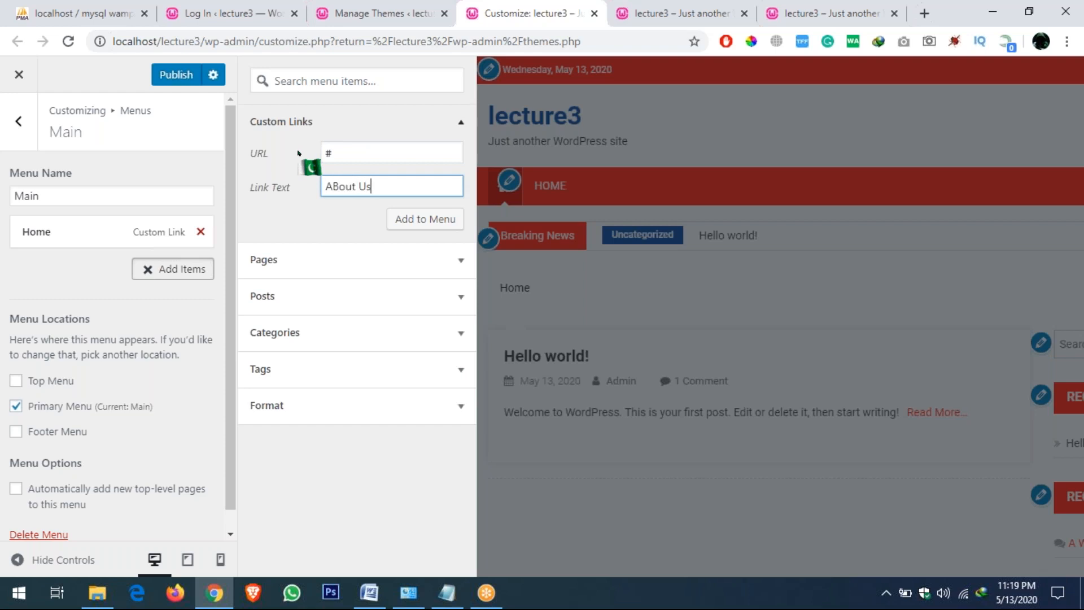
click(408, 218)
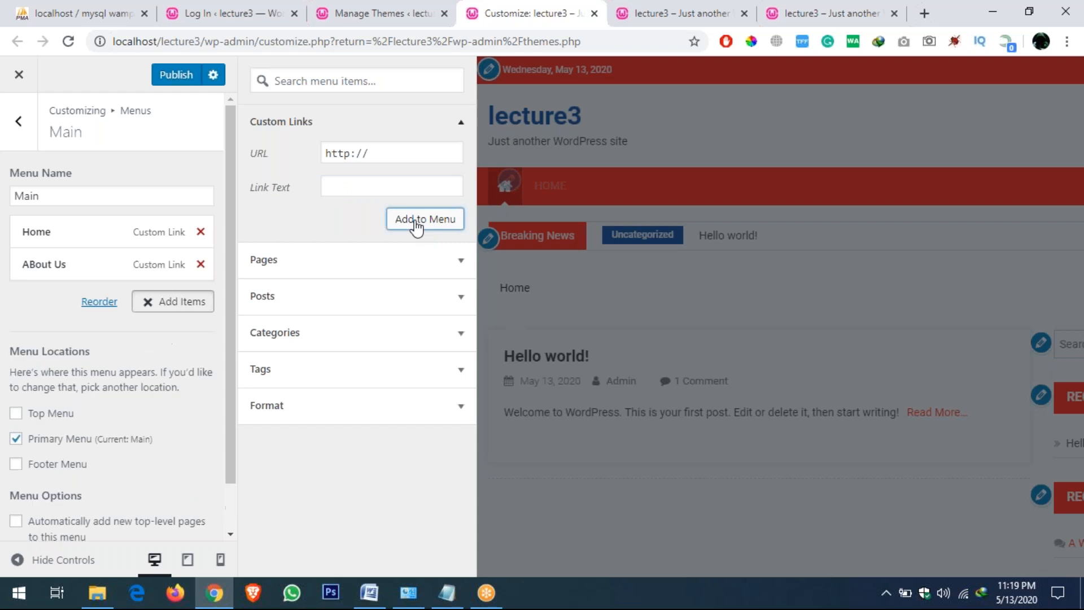
Add a custom link with the URL # and the link text "Contact Us" to the Main menu.
click(346, 153)
drag(346, 153, 316, 155)
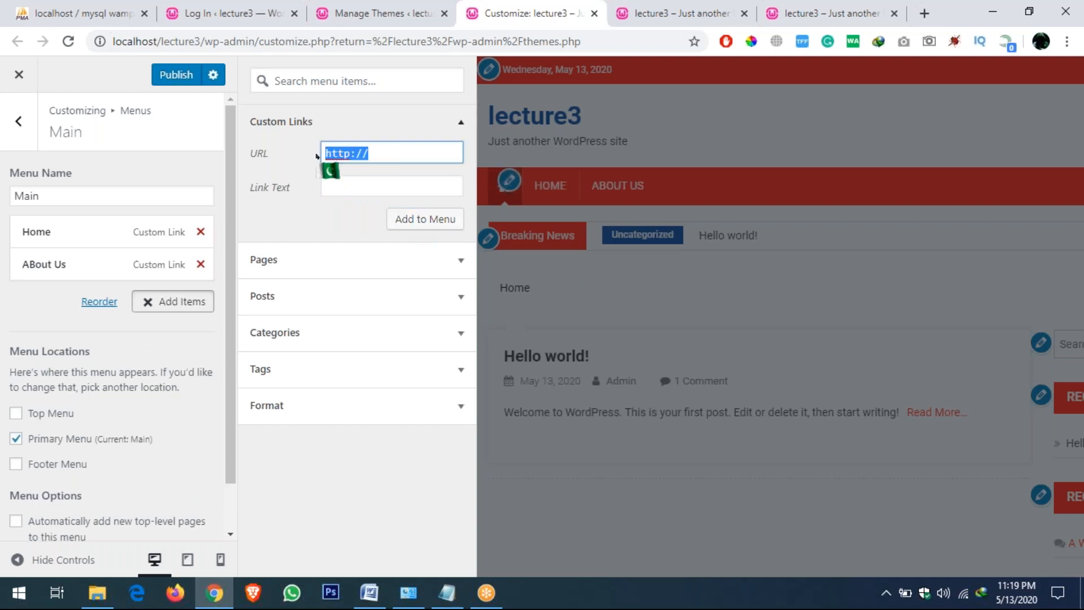
text(#)
key(Tab)
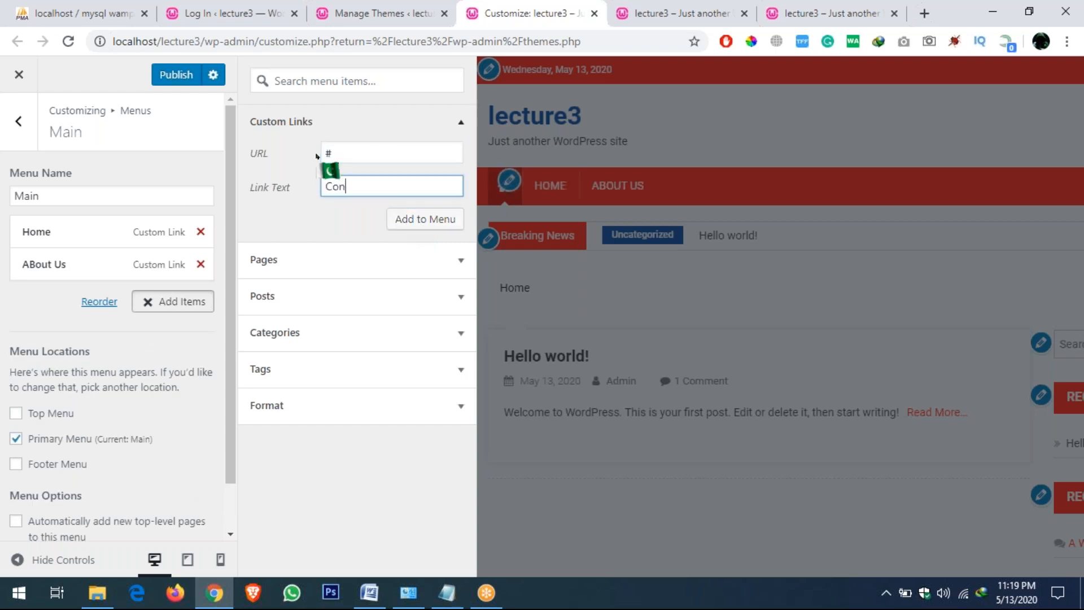
click(405, 218)
Add a custom link with the URL # and the link text "Server" to the Main menu.
drag(370, 153, 323, 160)
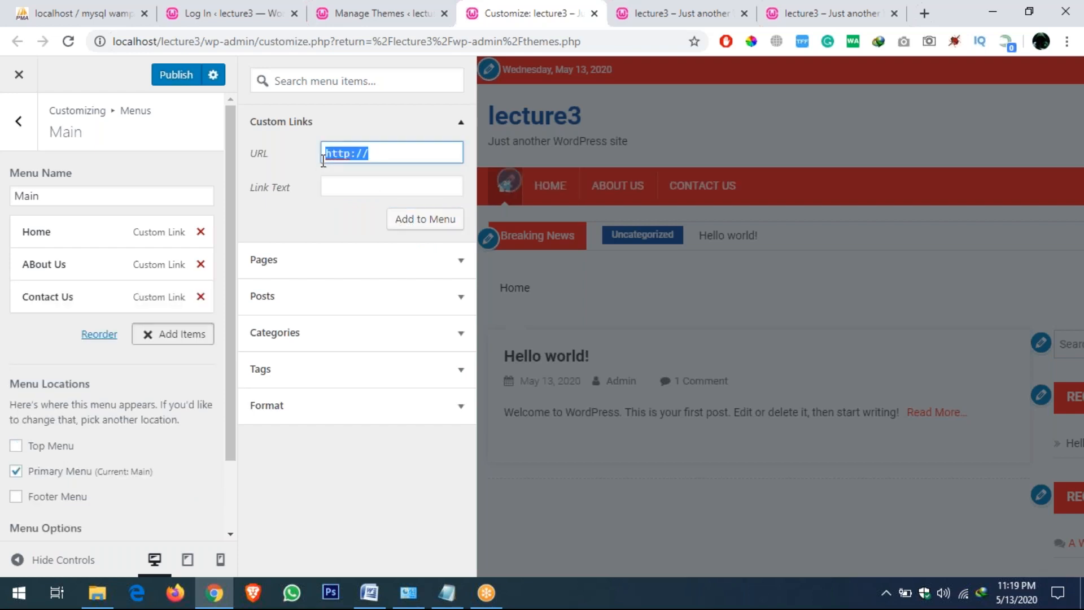
text(Se)
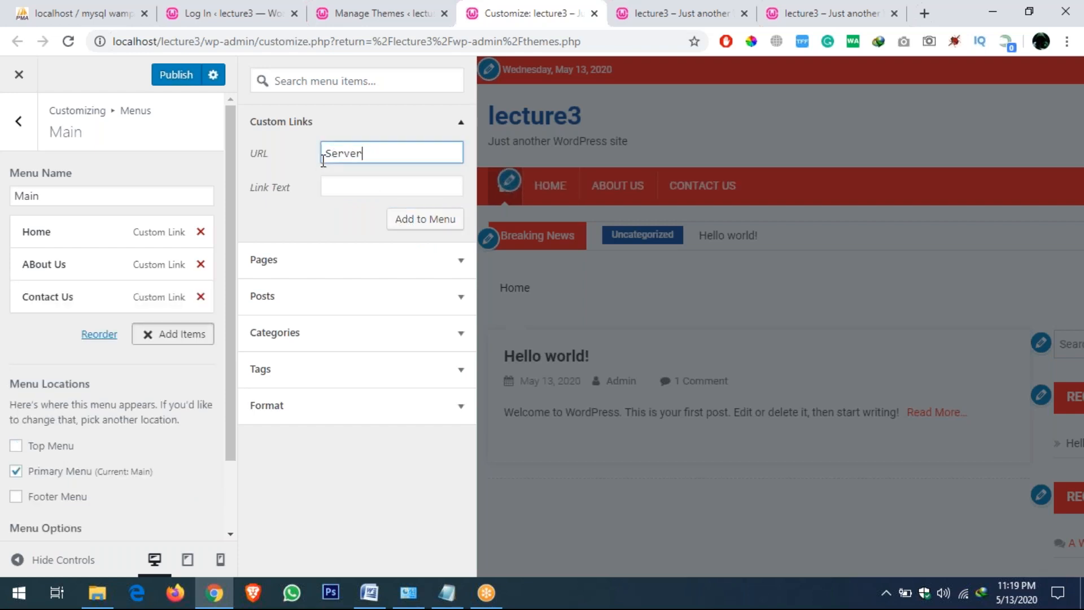
text(rver)
double_click(389, 146)
text(#)
key(Tab)
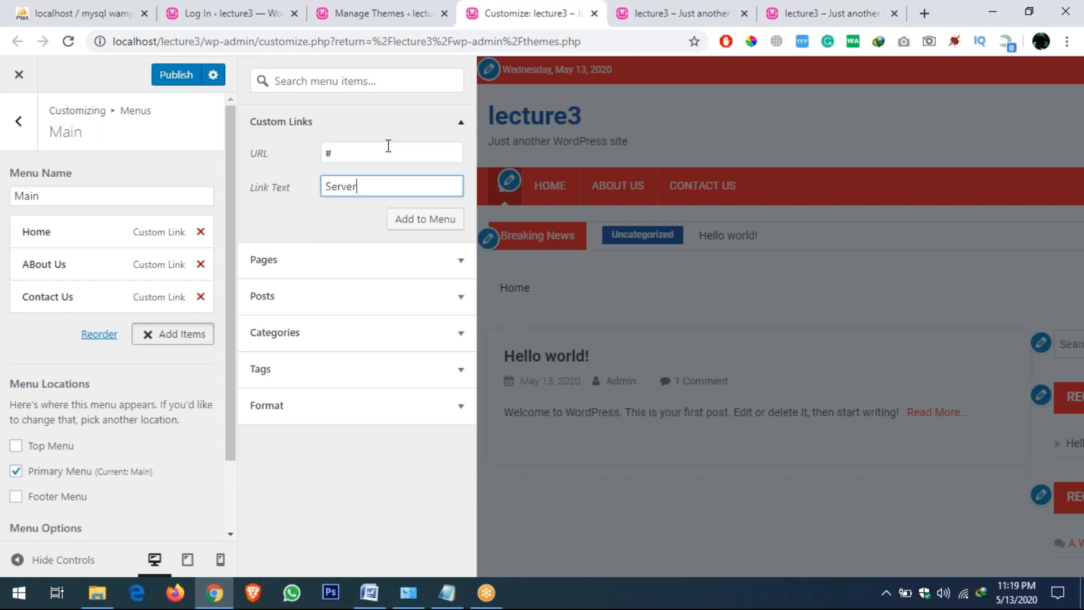
click(407, 222)
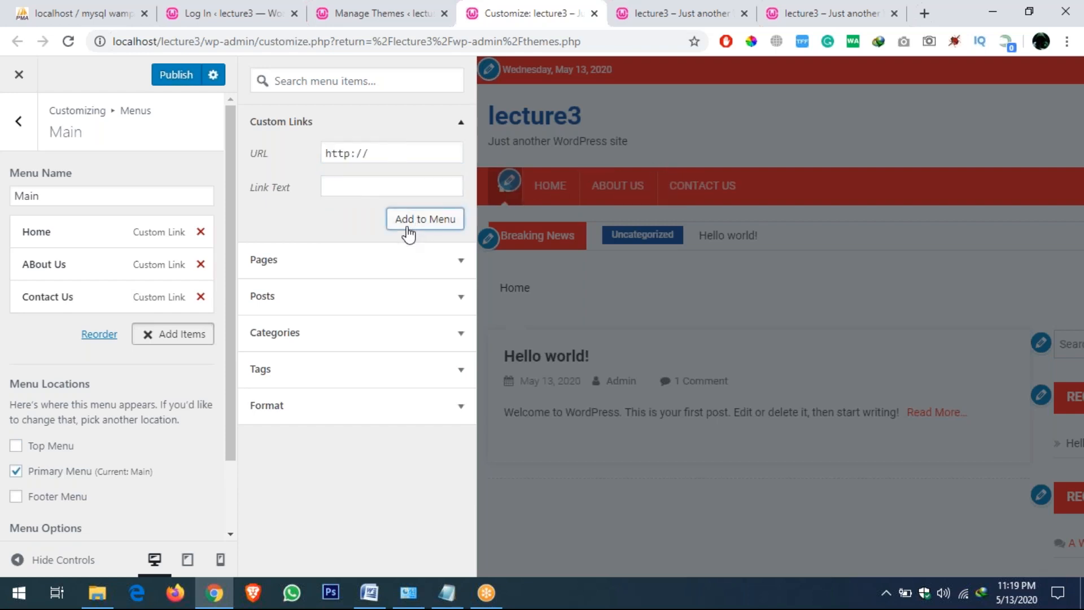
Add a custom link with the URL # and the link text "Website Development" to the Main menu.
drag(398, 154, 323, 154)
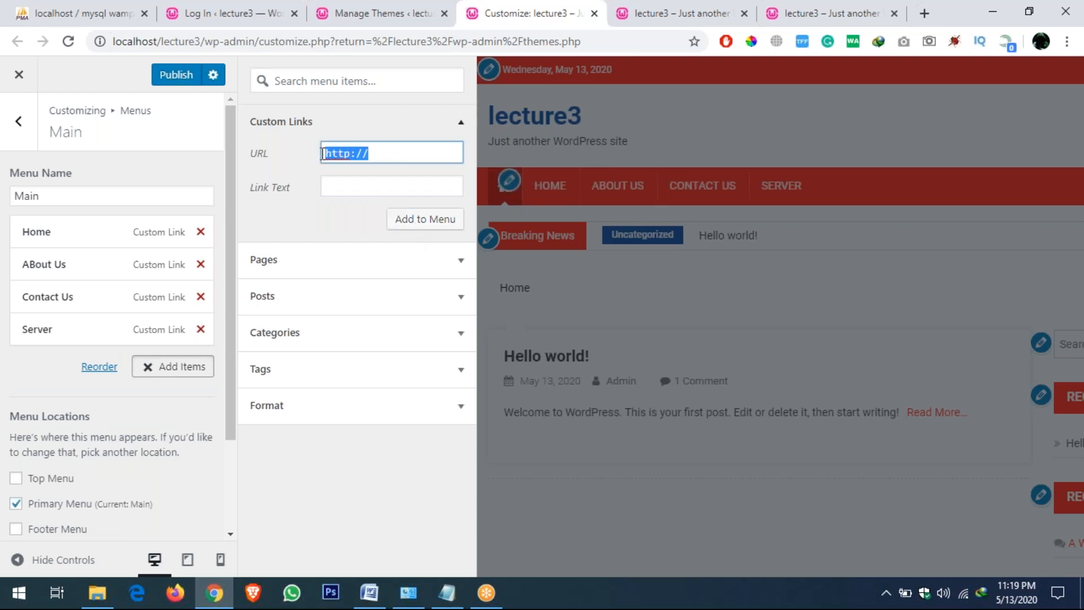
text(Website Develipment)
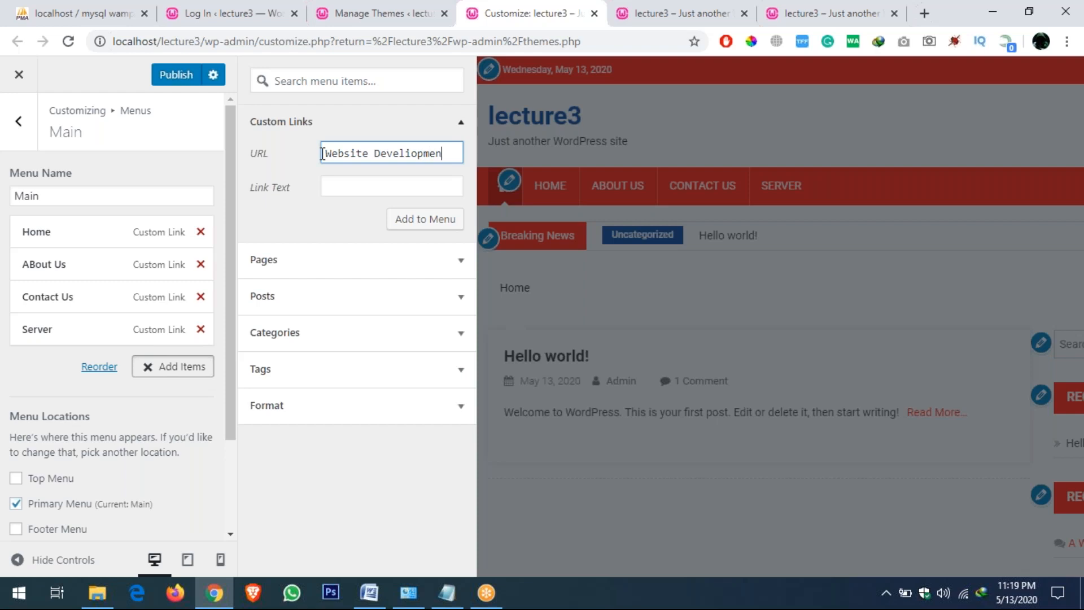
key(BackSpace)
text(o)
key(ctrl+a)
text(#)
key(Tab)
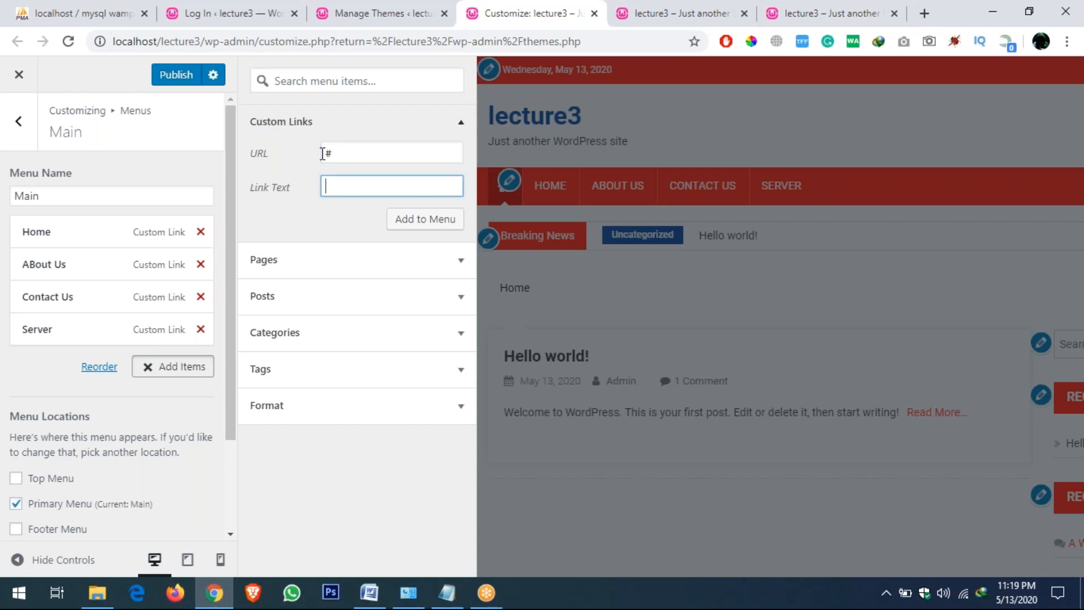
text(Website Development)
click(423, 220)
Add a custom link "Graphics Designing" with the URL # to the Main menu and publish the customizations.
click(361, 155)
key(ctrl+a)
text(#)
key(Tab)
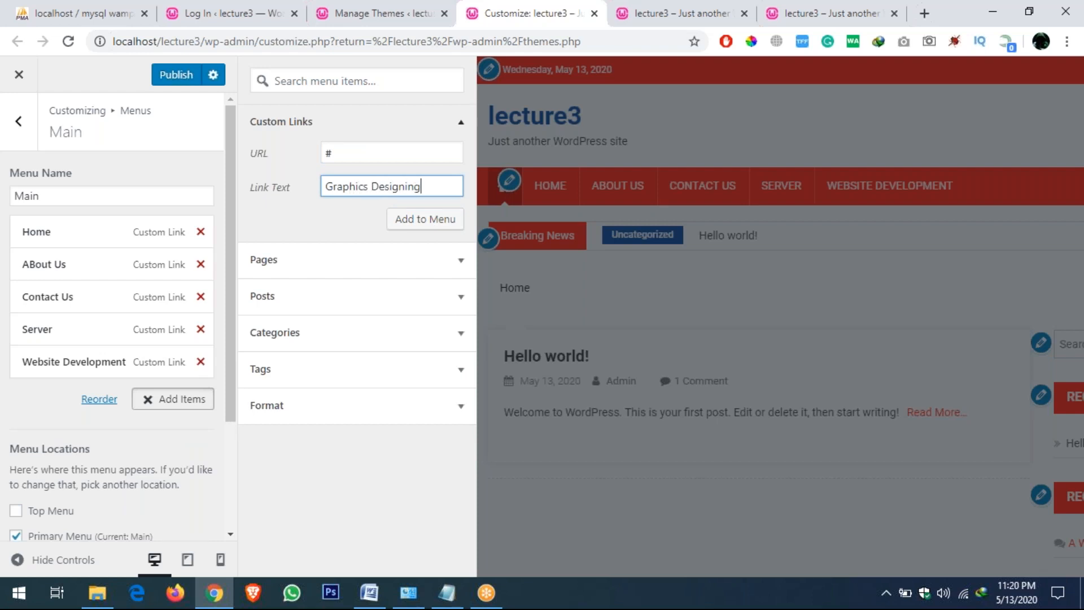
click(425, 220)
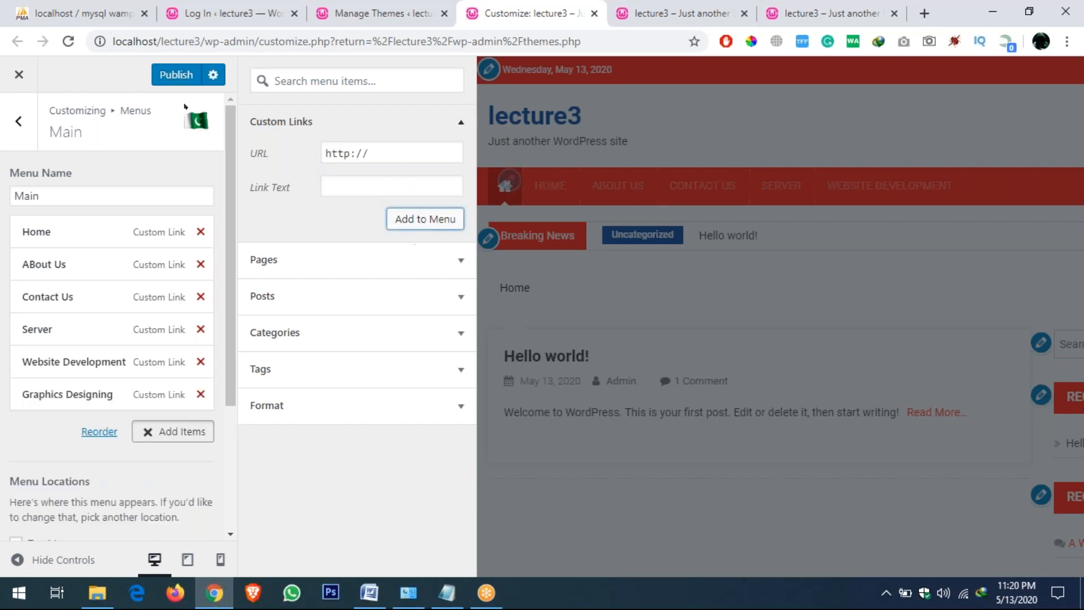
click(130, 171)
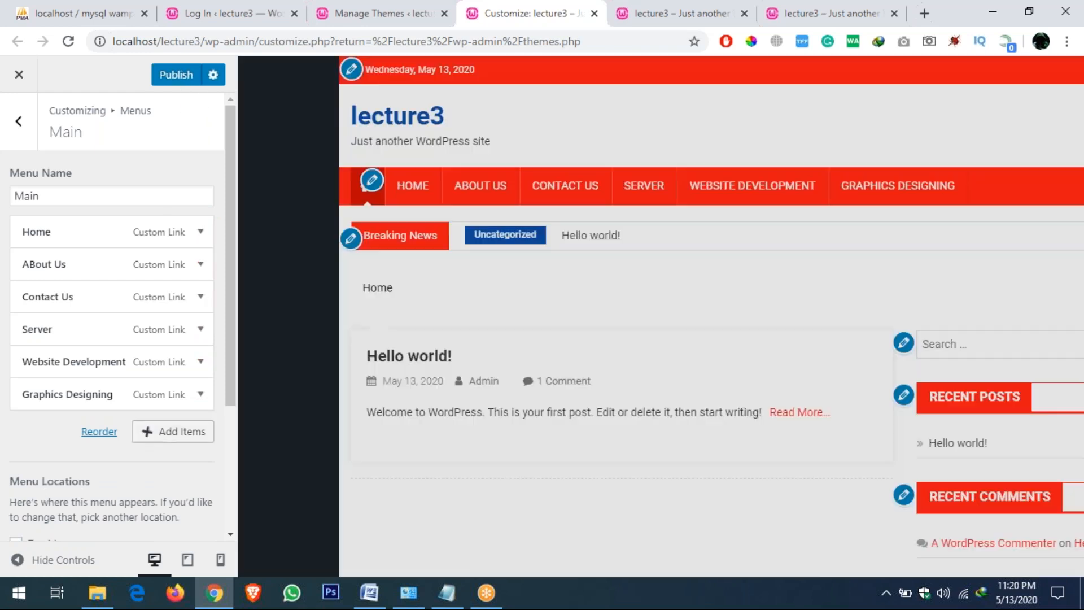
click(184, 79)
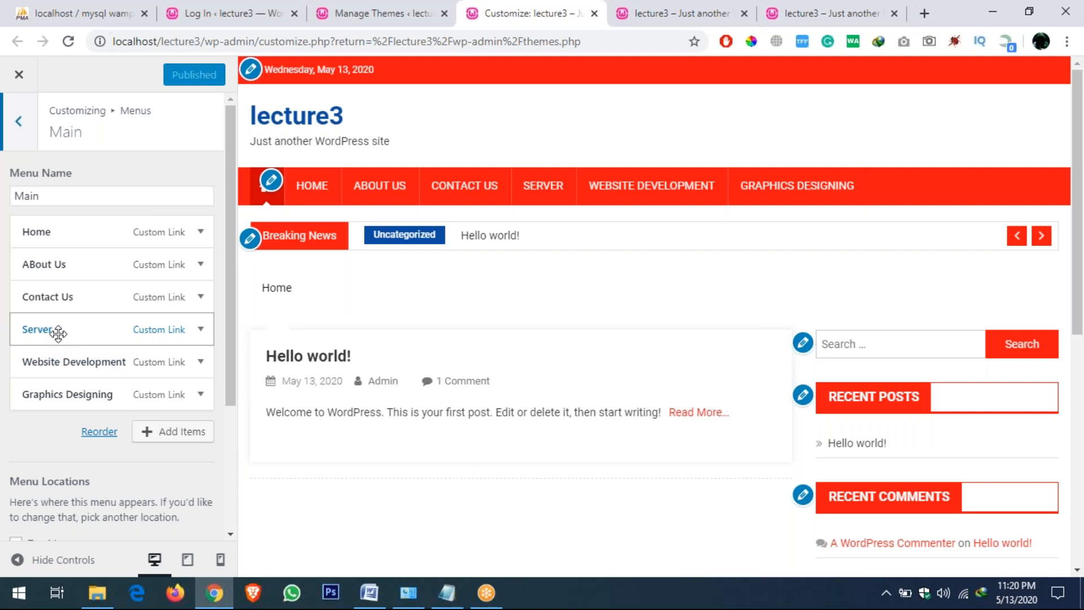
Change the navigation label of the Server menu item to "Services".
click(58, 334)
drag(65, 426, 40, 426)
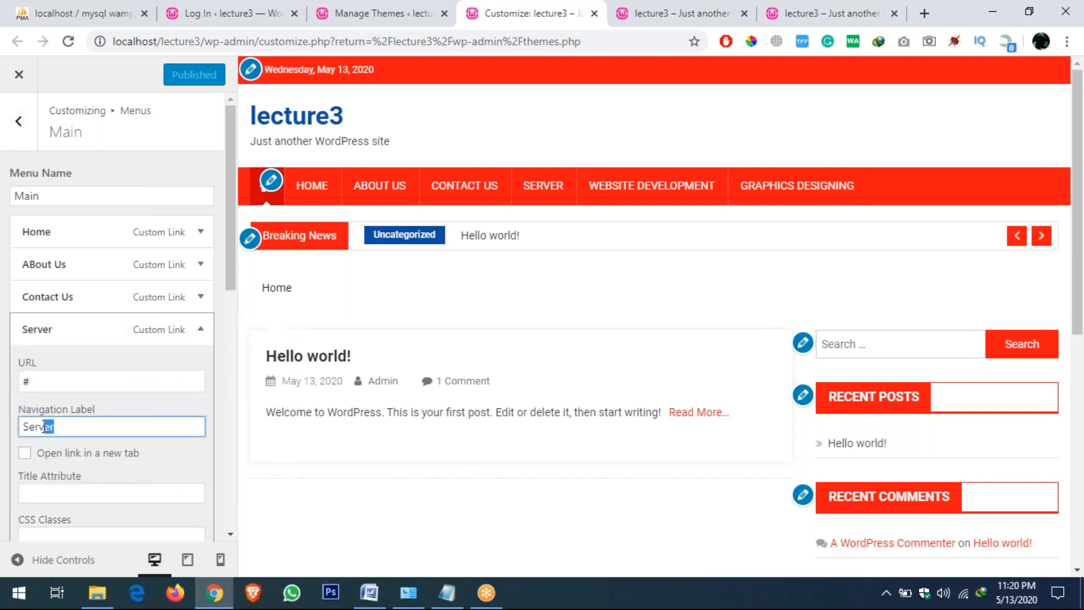
text(ices)
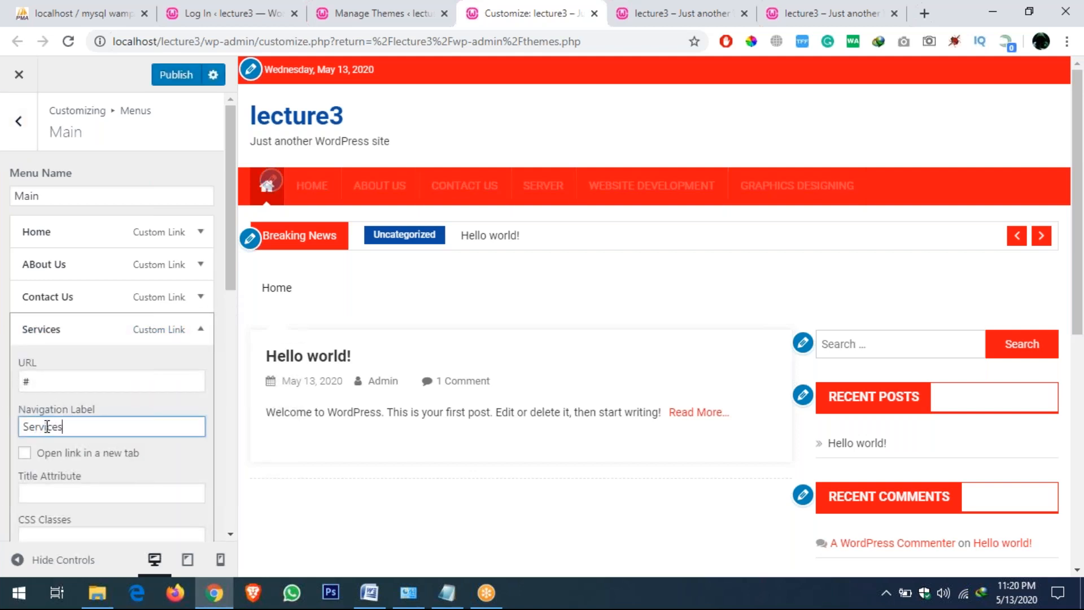
click(85, 327)
Nest the Website Development and Graphics Designing items under Services and check the dropdown in the preview.
drag(80, 362, 111, 362)
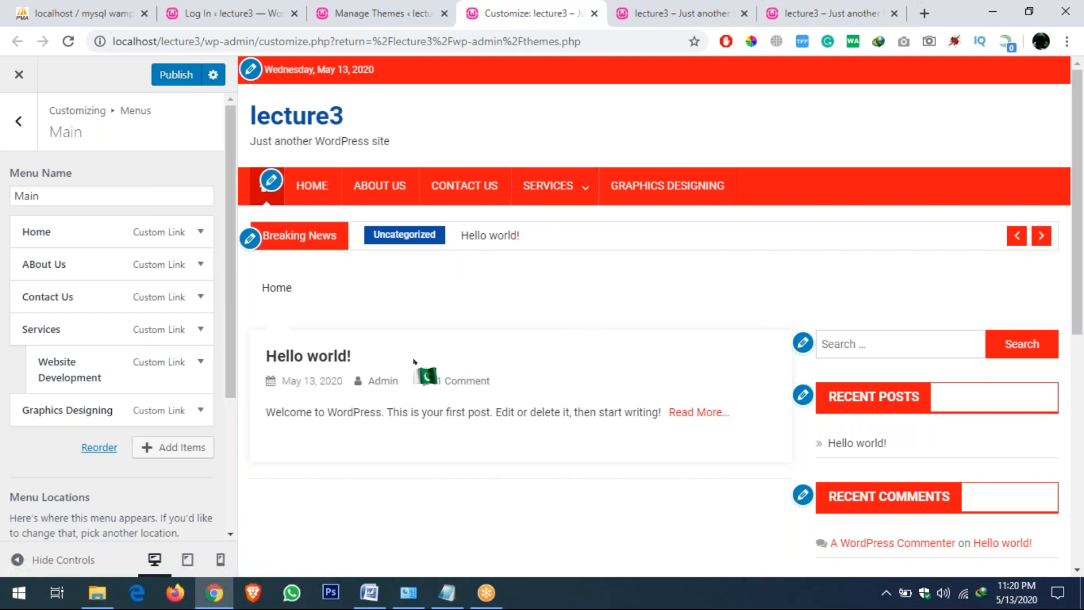
drag(97, 416, 116, 417)
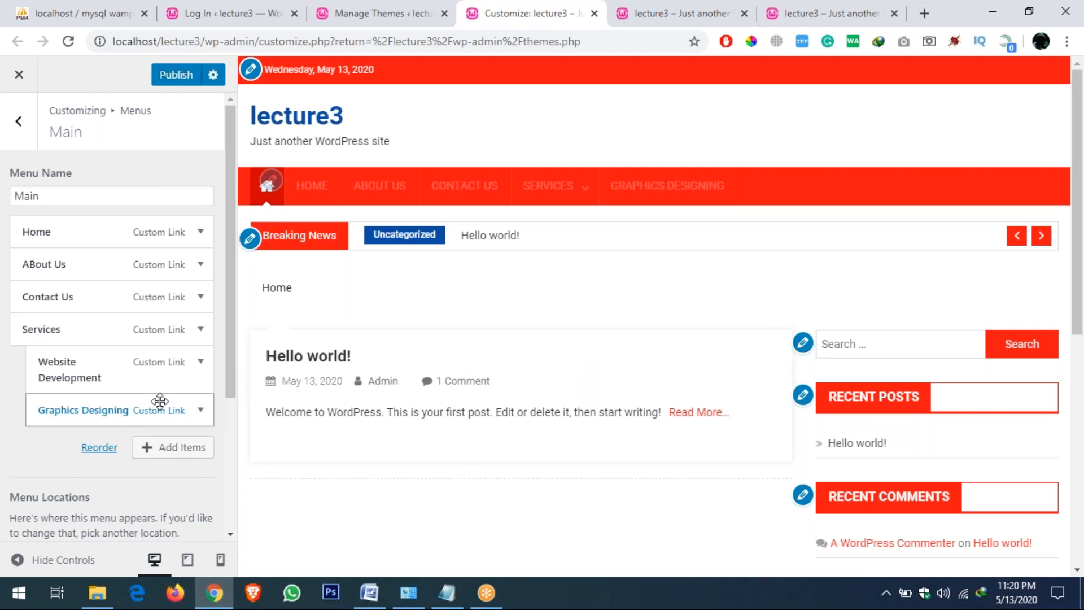
mouse_move(588, 186)
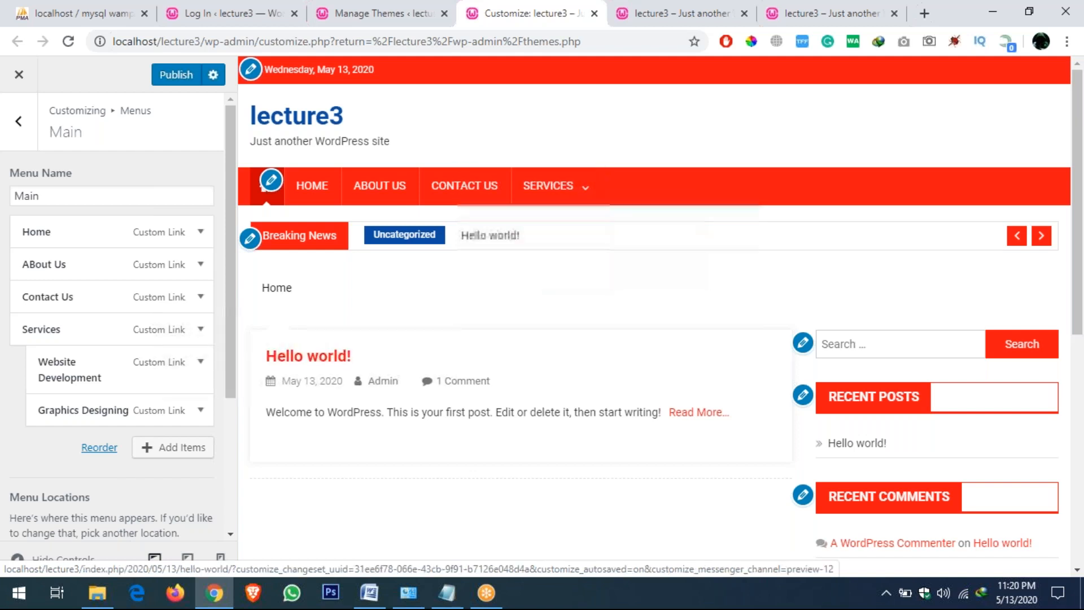
Try Graphics Designing as a sub-item of Website Development, check it in the preview, and move it back directly under Services.
drag(113, 410, 138, 390)
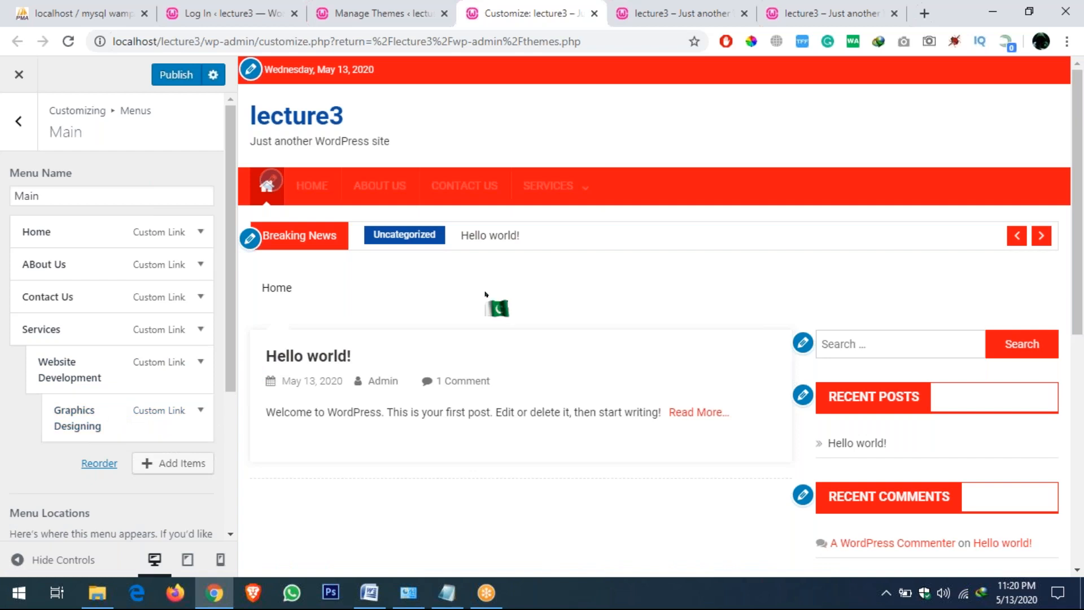
mouse_move(666, 226)
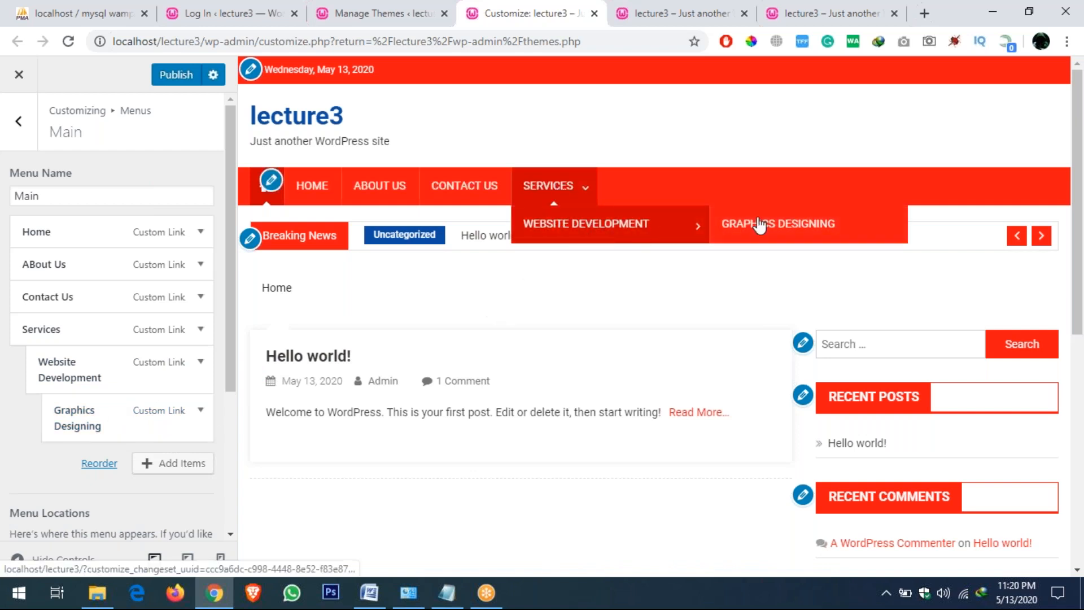
drag(109, 412, 55, 417)
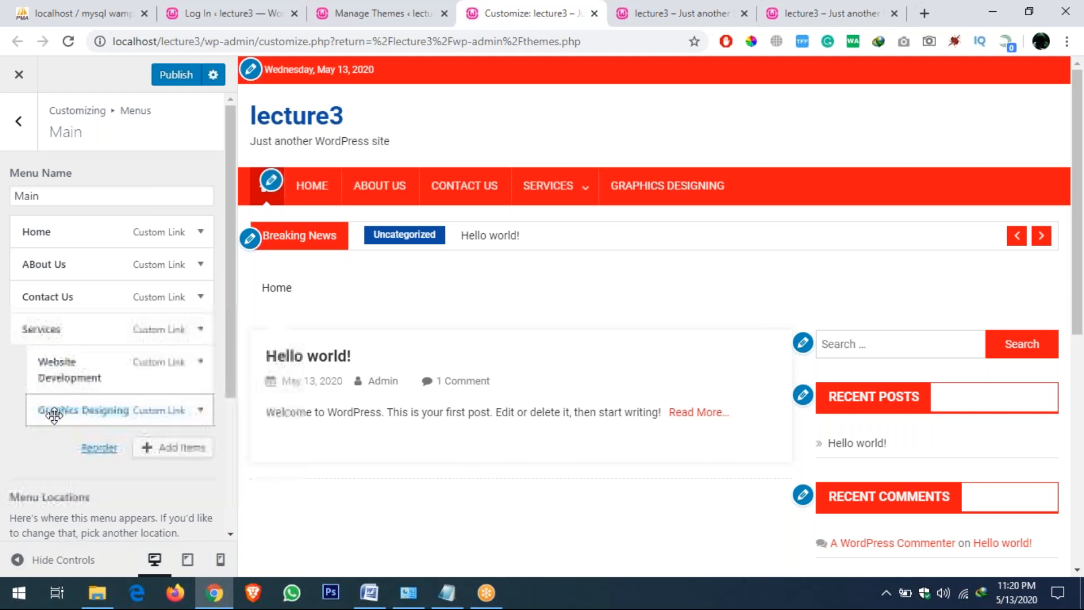
Publish the Main menu changes and open the theme's widget settings.
click(172, 76)
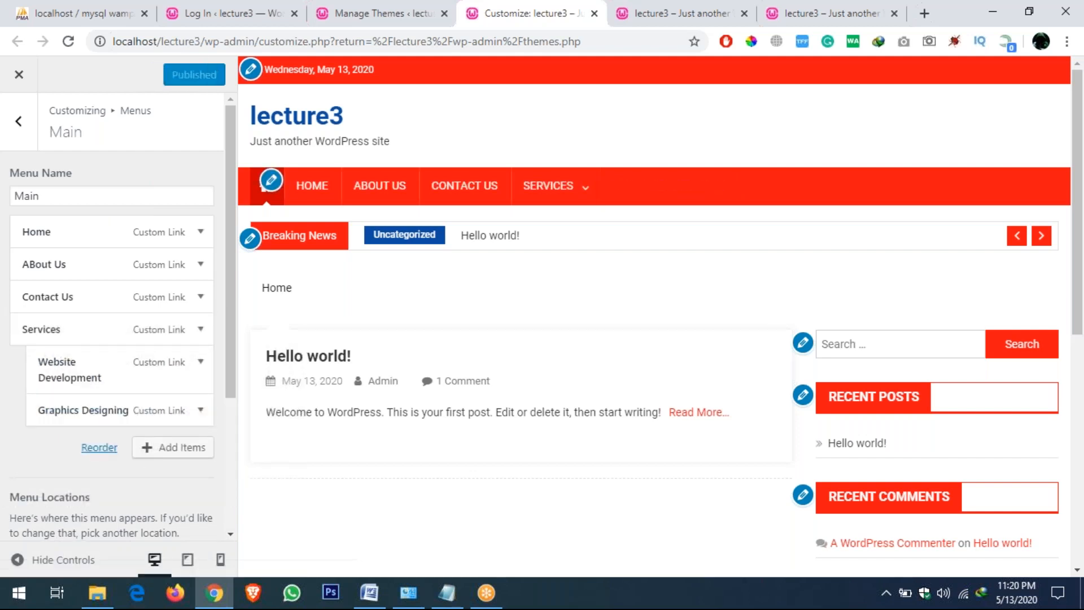
click(28, 127)
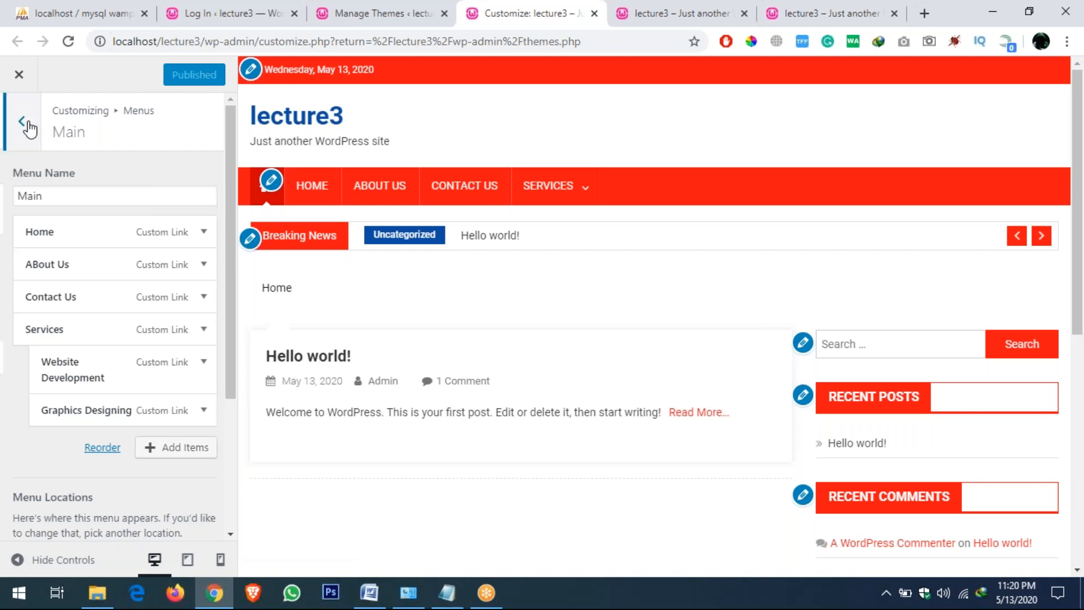
click(29, 127)
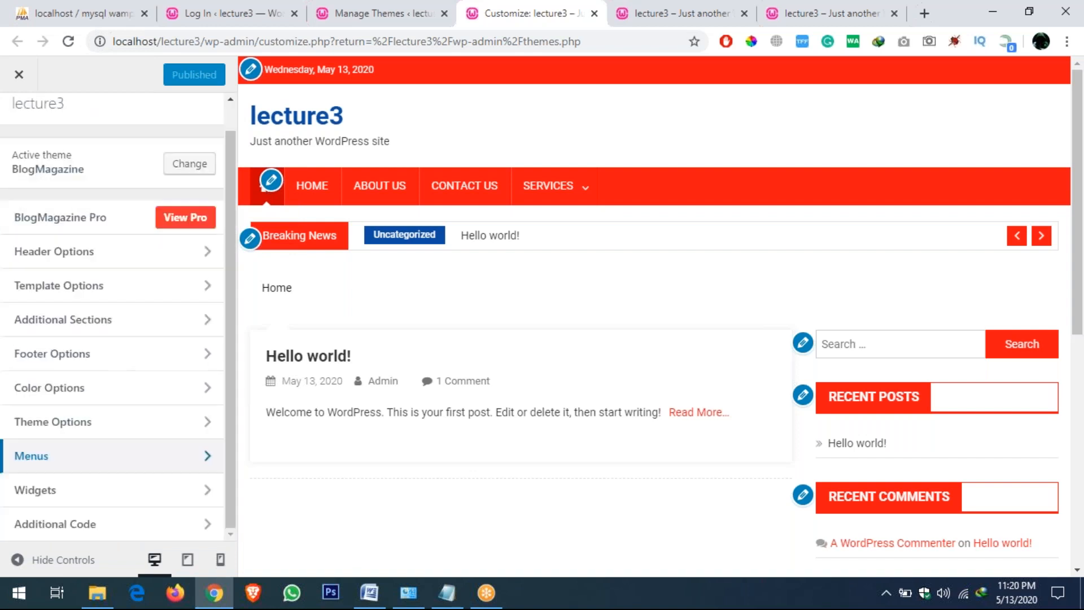
click(45, 487)
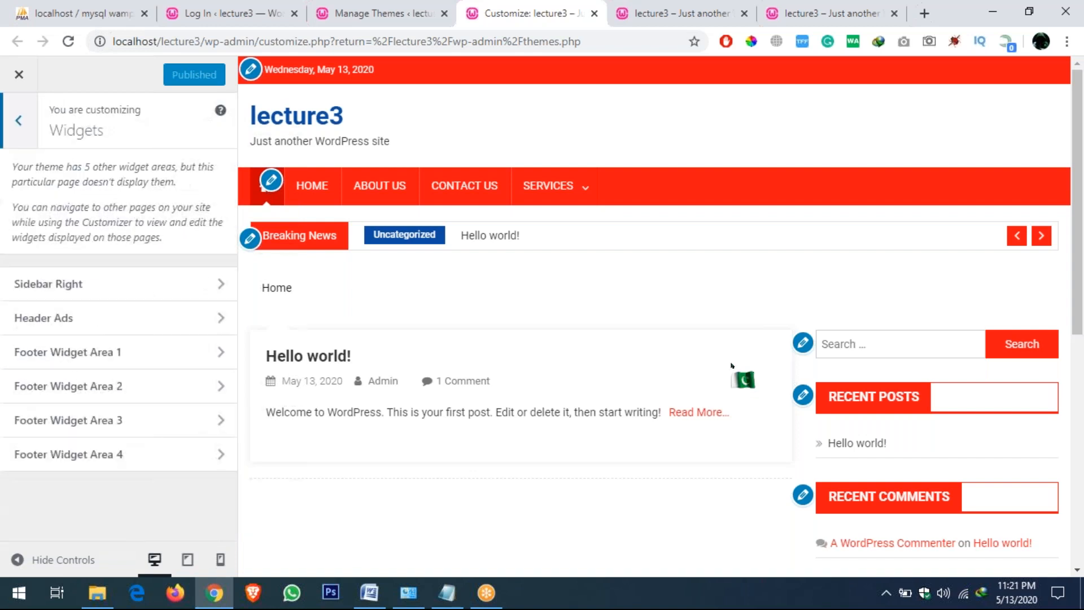
Remove the Recent Comments widget from the Sidebar Right widget area.
scroll(677, 326, down, 8)
right_click(676, 328)
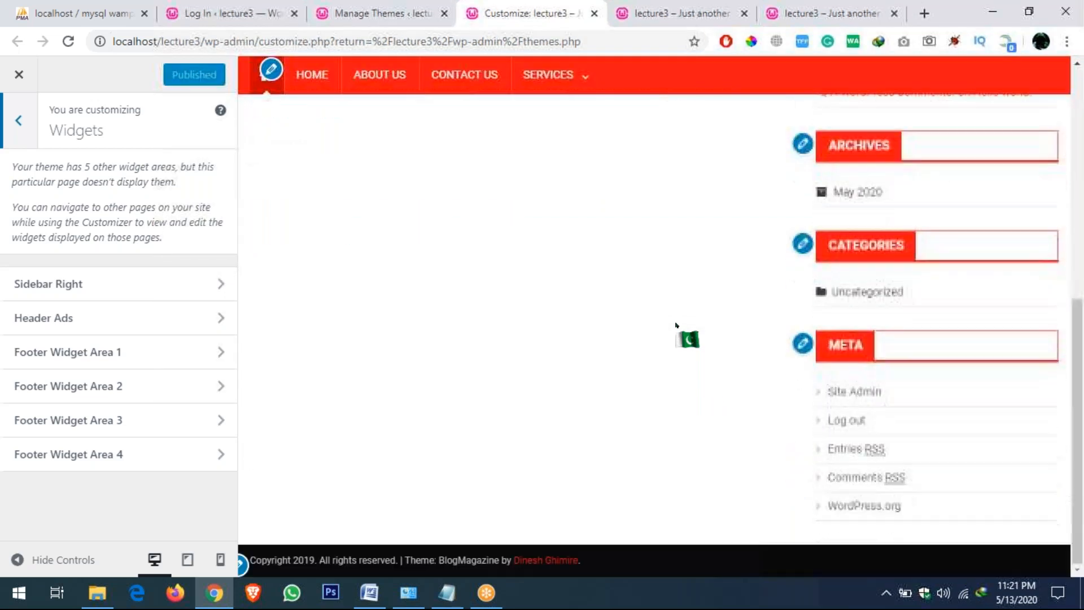
click(415, 481)
scroll(612, 346, up, 10)
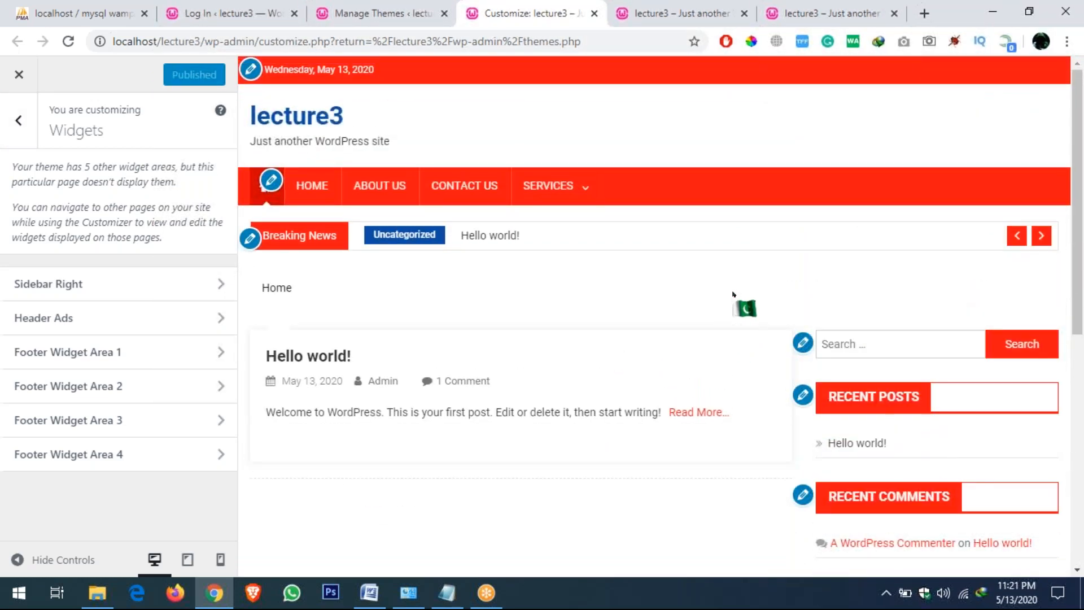
scroll(732, 293, down, 4)
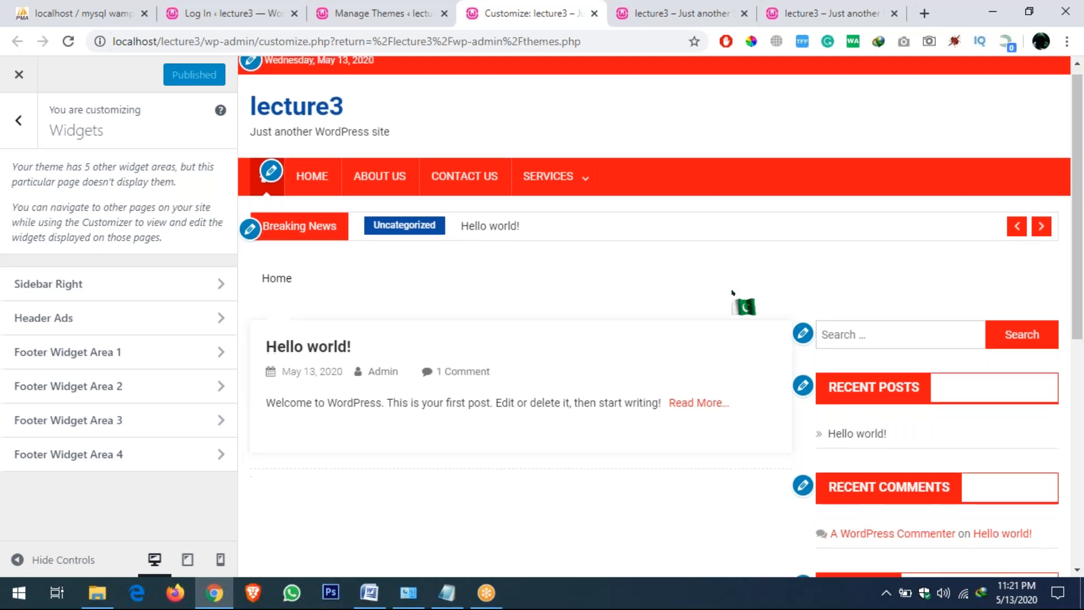
click(170, 284)
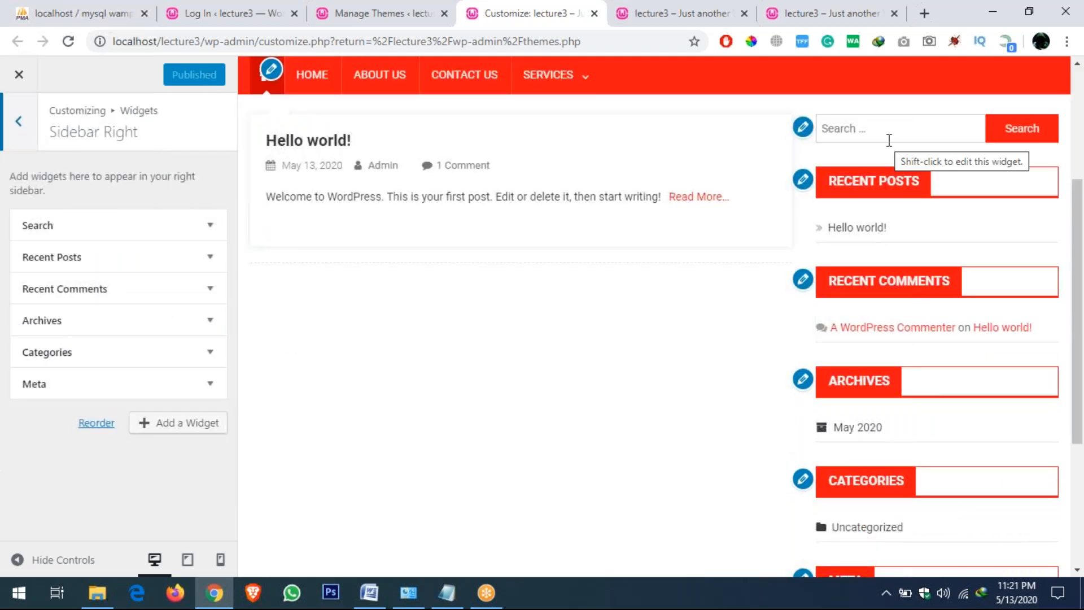
click(172, 290)
click(36, 423)
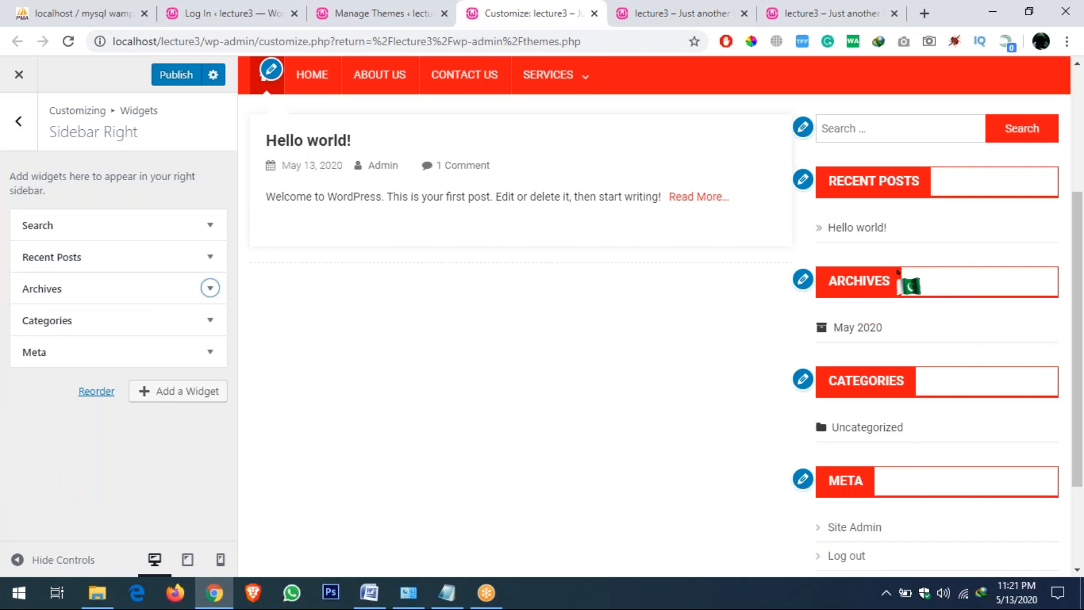
Remove the Archives and Meta widgets from the Sidebar Right widget area.
click(160, 281)
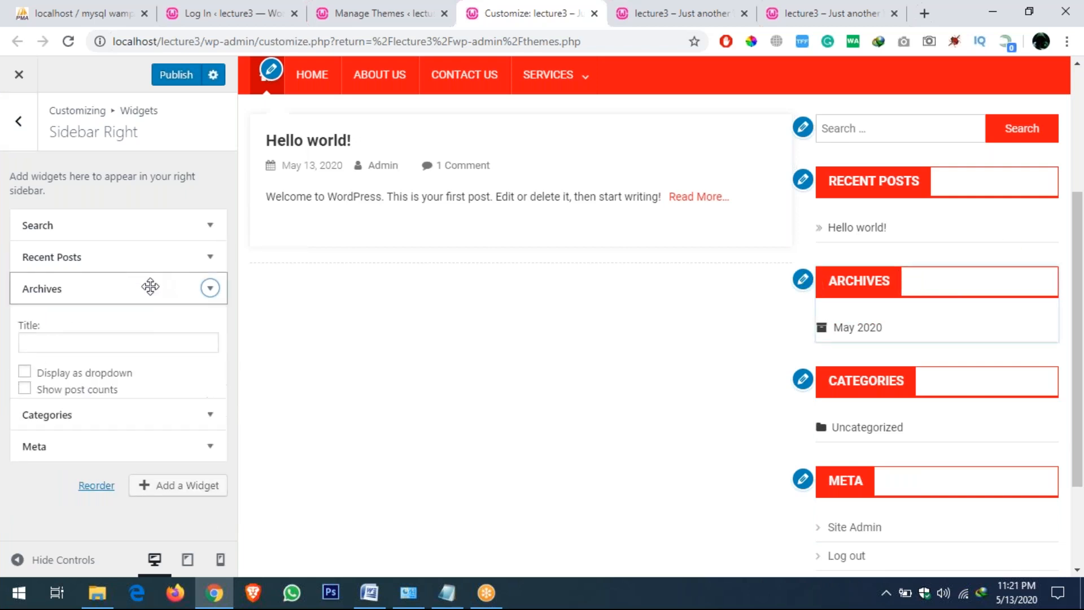
click(34, 416)
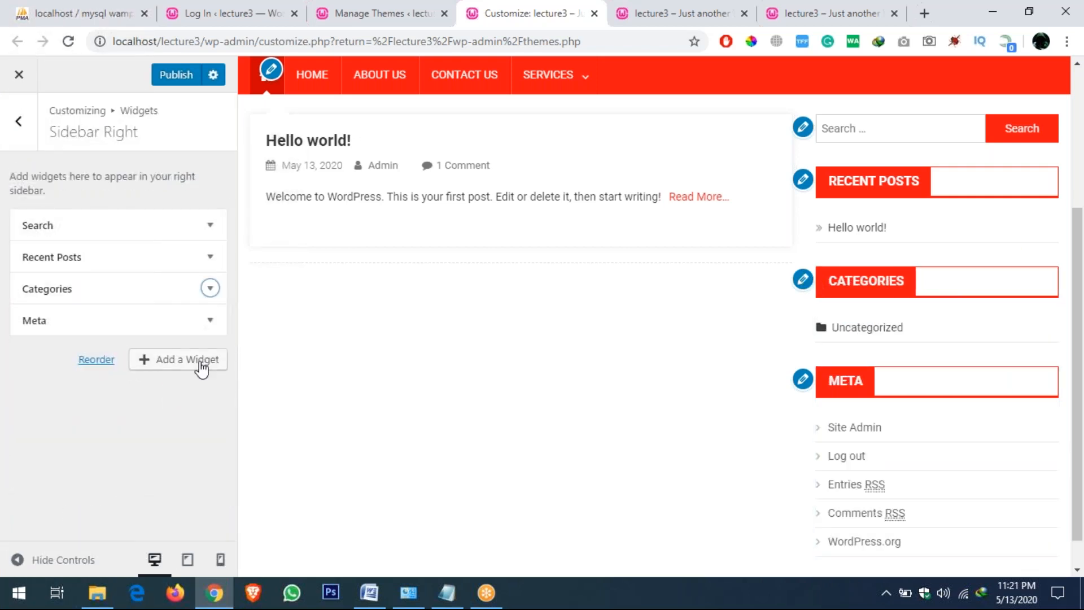
click(210, 320)
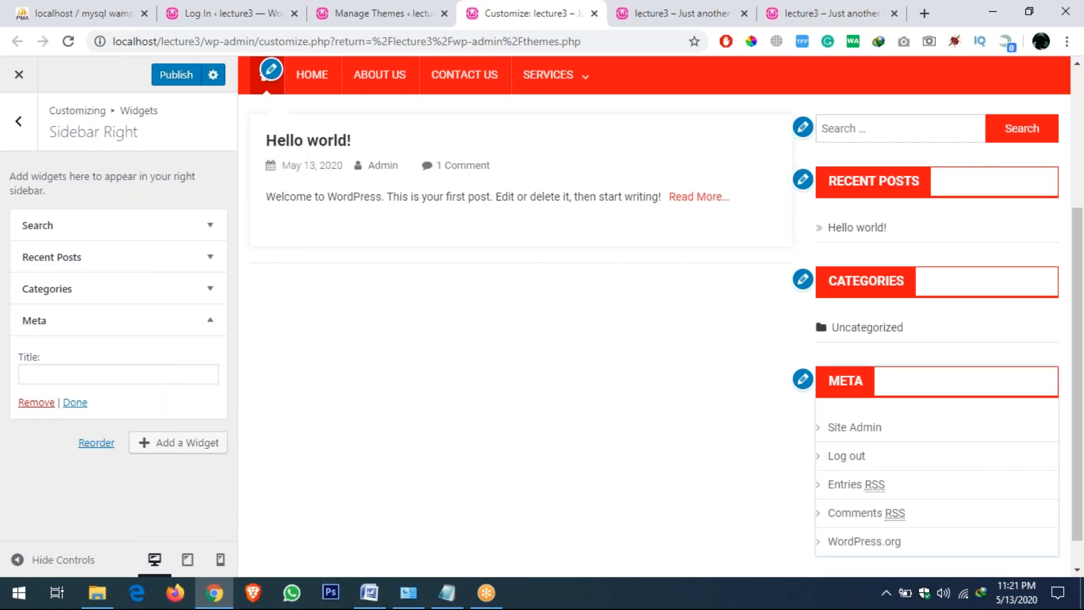
click(36, 402)
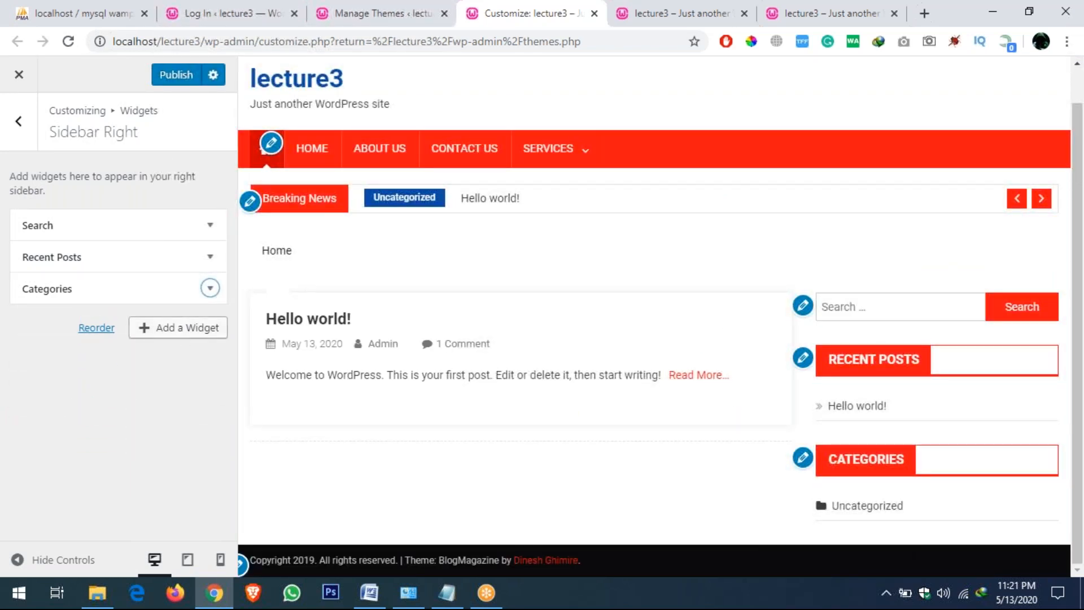
Search the available widgets for "text" and add a Text widget to Footer Widget Area 1.
click(26, 124)
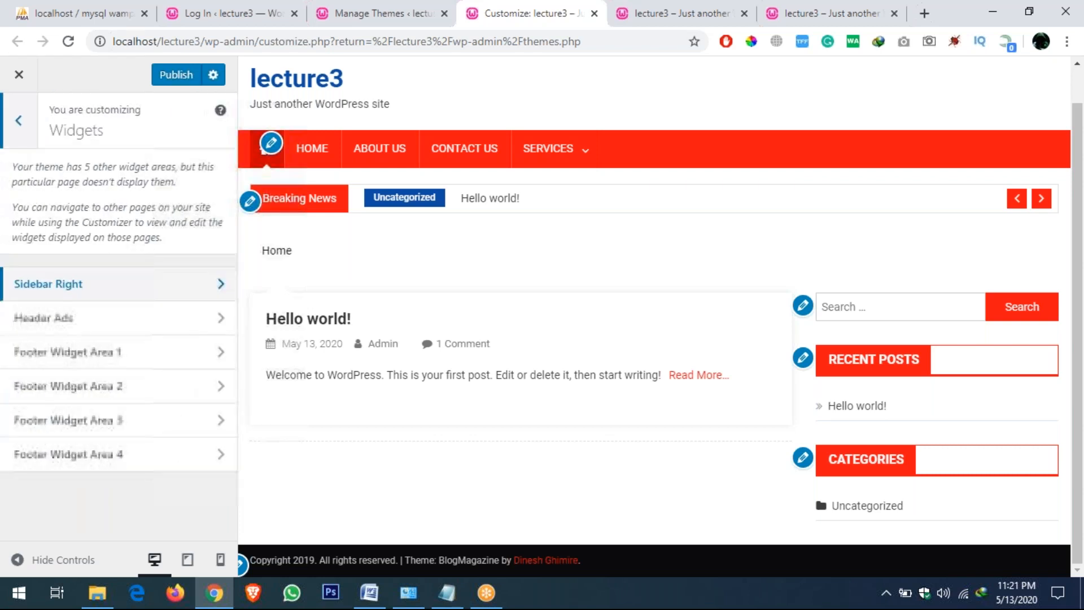
click(110, 352)
click(181, 207)
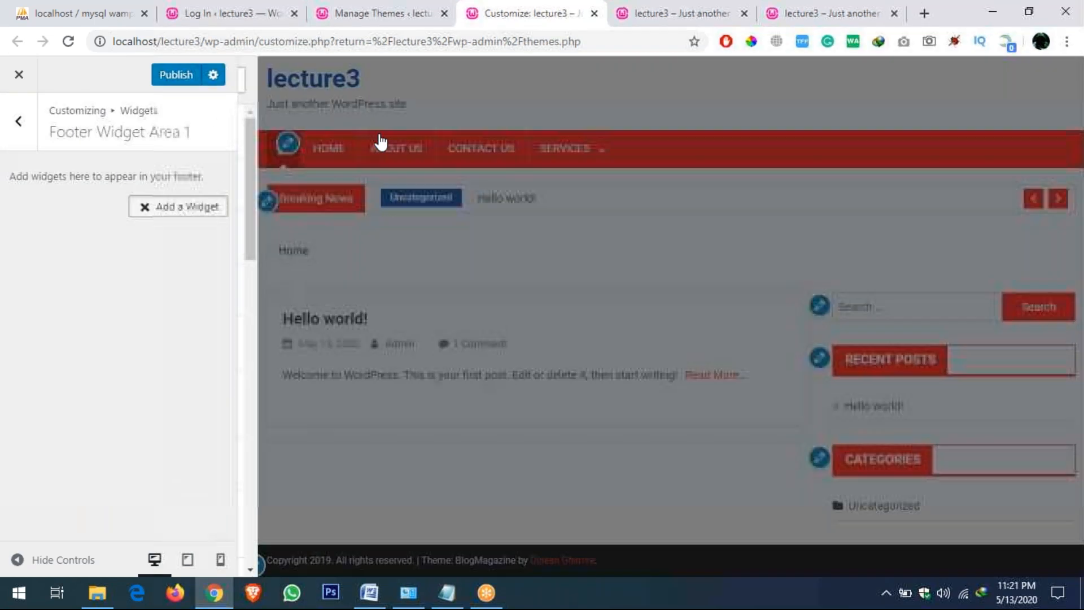
text(text)
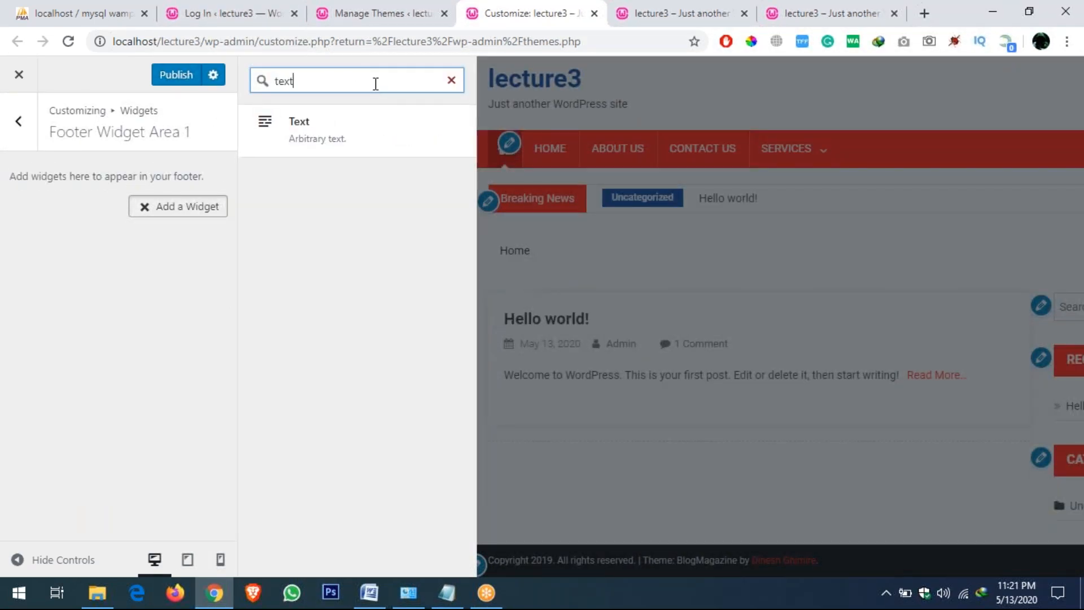
click(302, 122)
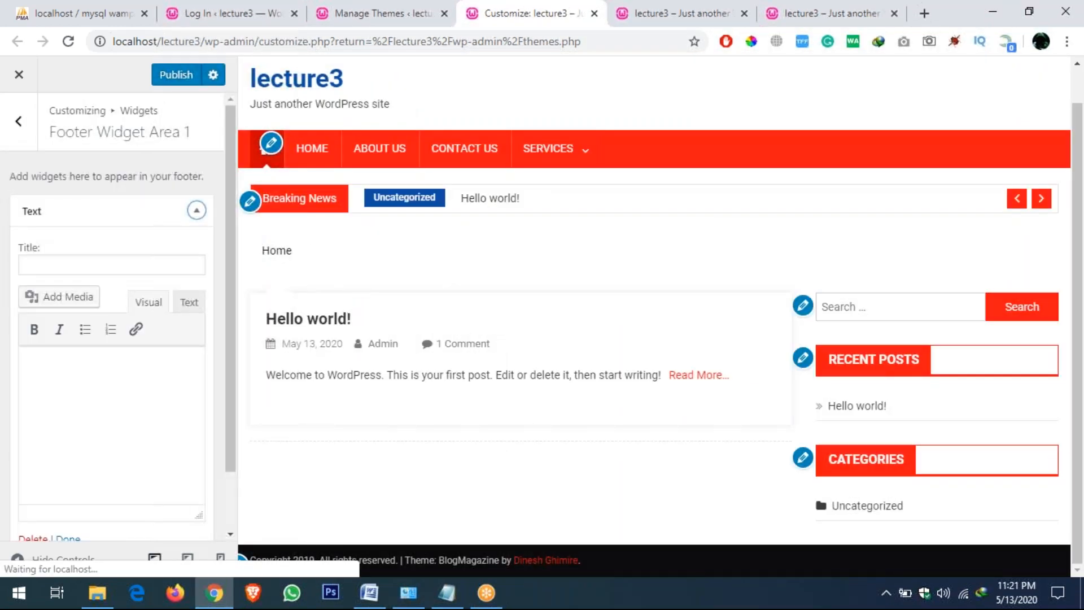
Title the footer Text widget "ABout Us" and copy the title.
click(128, 265)
text(ABout Us)
key(ctrl+a)
key(Tab)
key(Tab)
Fill the Text widget's body with repeated "ABout Us" text and collapse the widget.
click(111, 382)
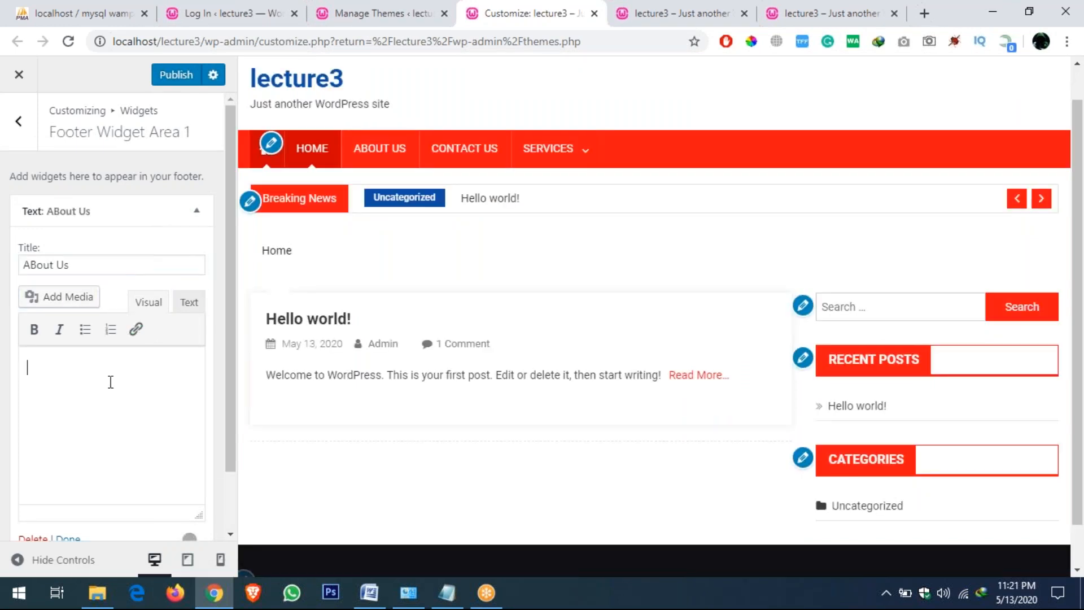
key(ctrl+v)
key(ctrl+v)
key(ctrl+v)
key(ctrl+v)
key(ctrl+v)
key(ctrl+v)
key(ctrl+v)
key(ctrl+v)
key(ctrl+v)
key(ctrl+v)
key(ctrl+v)
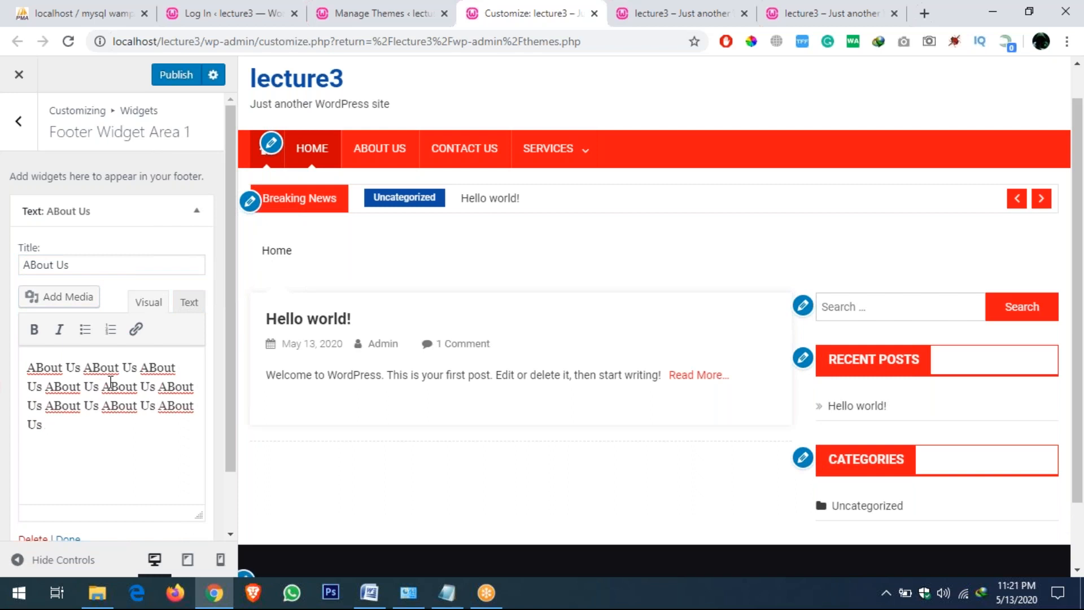
click(196, 211)
click(184, 255)
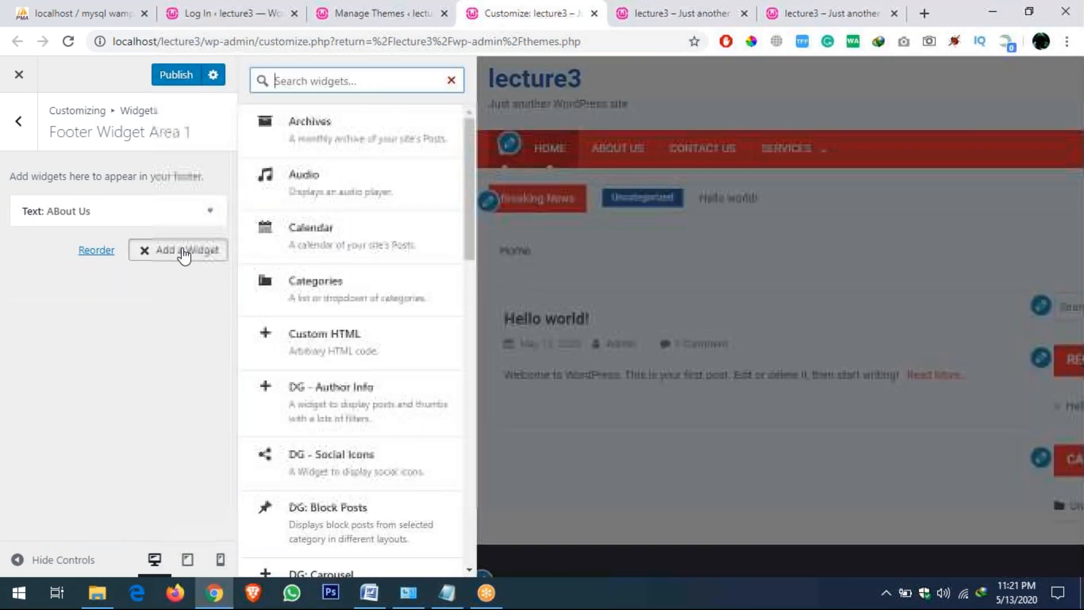
click(314, 225)
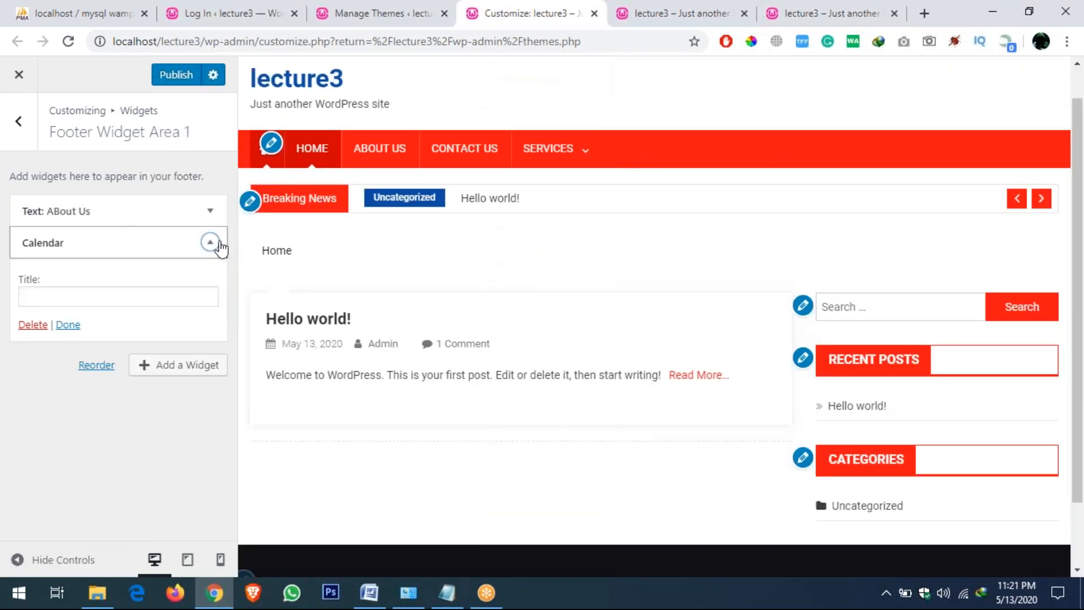
click(31, 324)
Add a Calendar widget to Footer Widget Area 2.
click(22, 130)
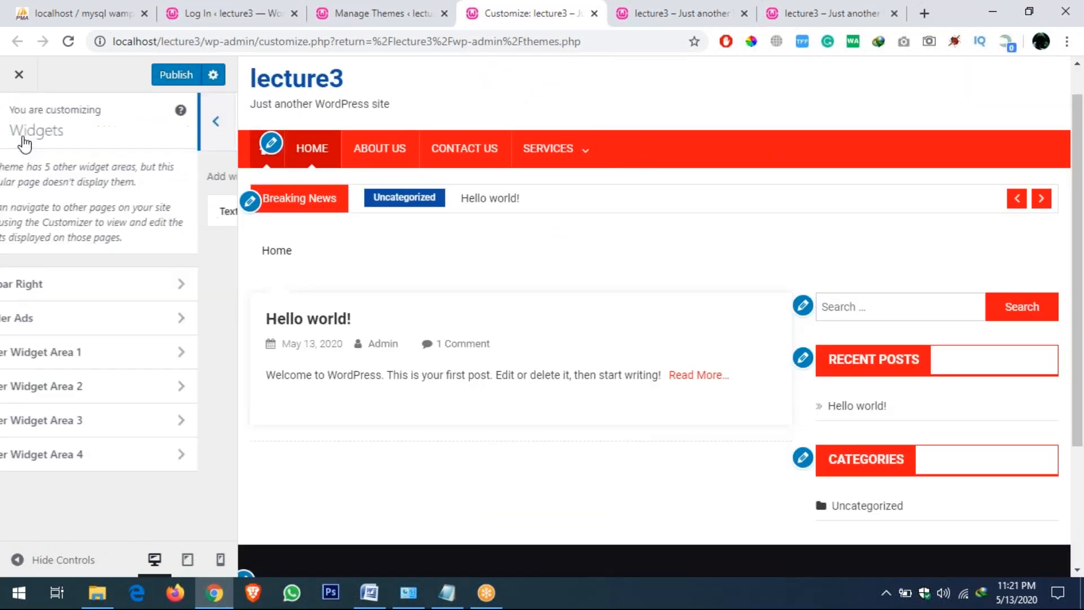
click(85, 386)
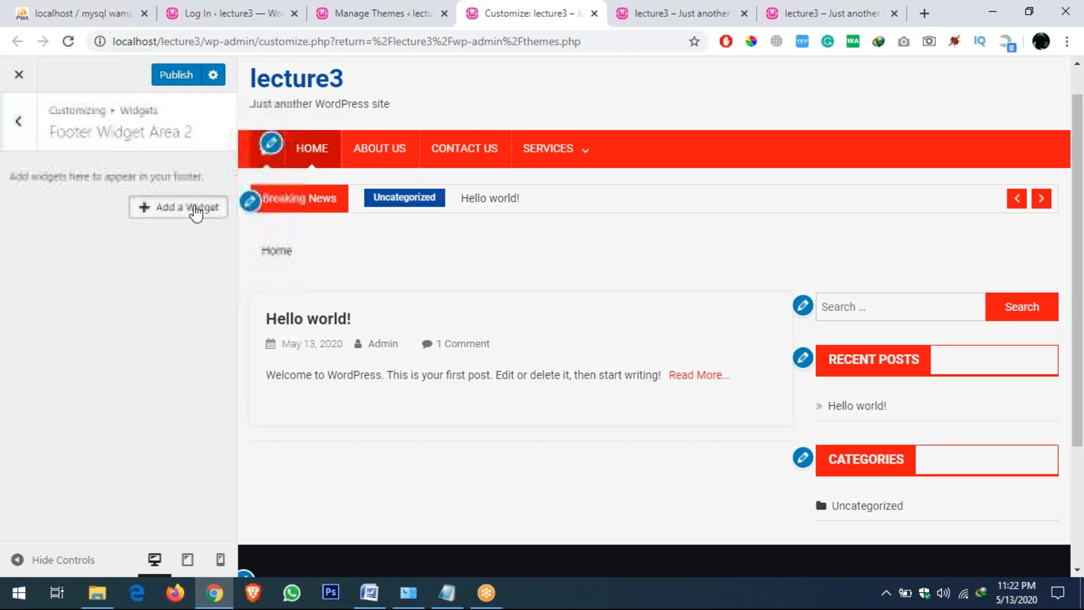
click(195, 210)
click(303, 224)
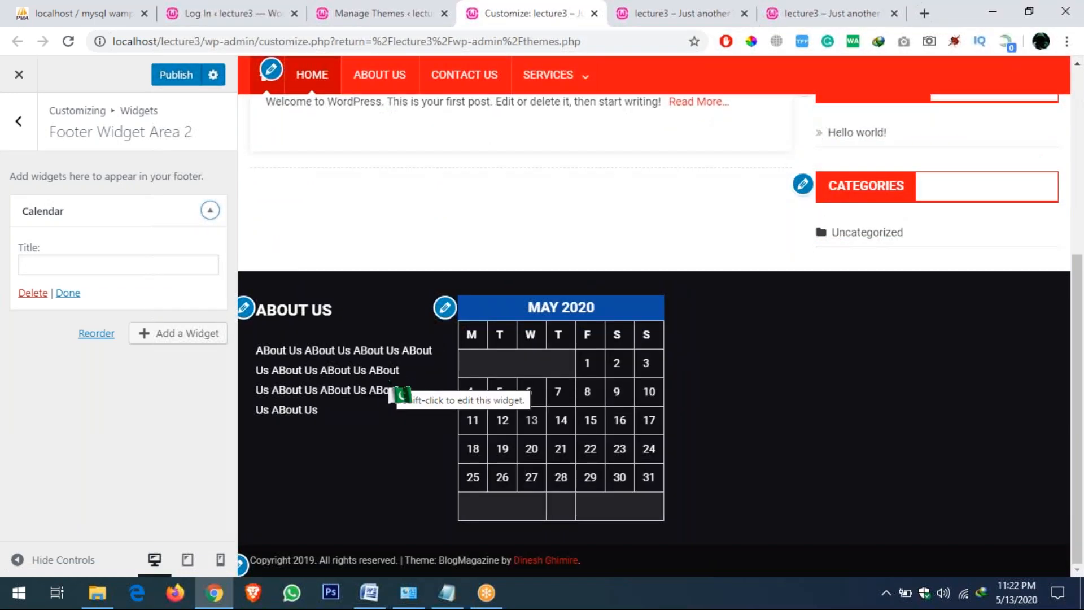
Open Footer Widget Area 3 and browse the available widgets without adding one.
click(15, 136)
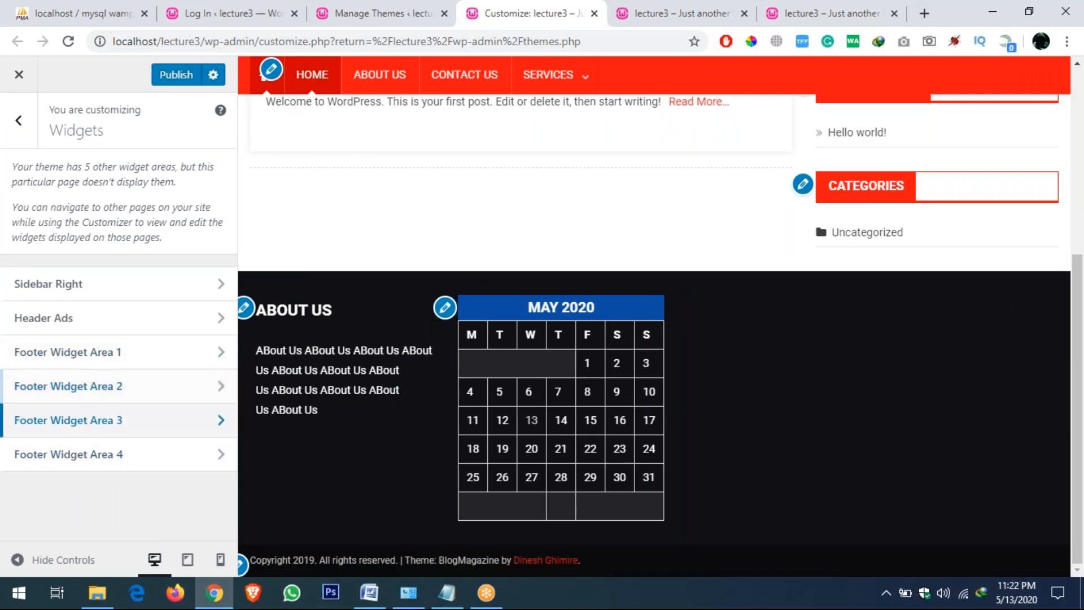
click(90, 420)
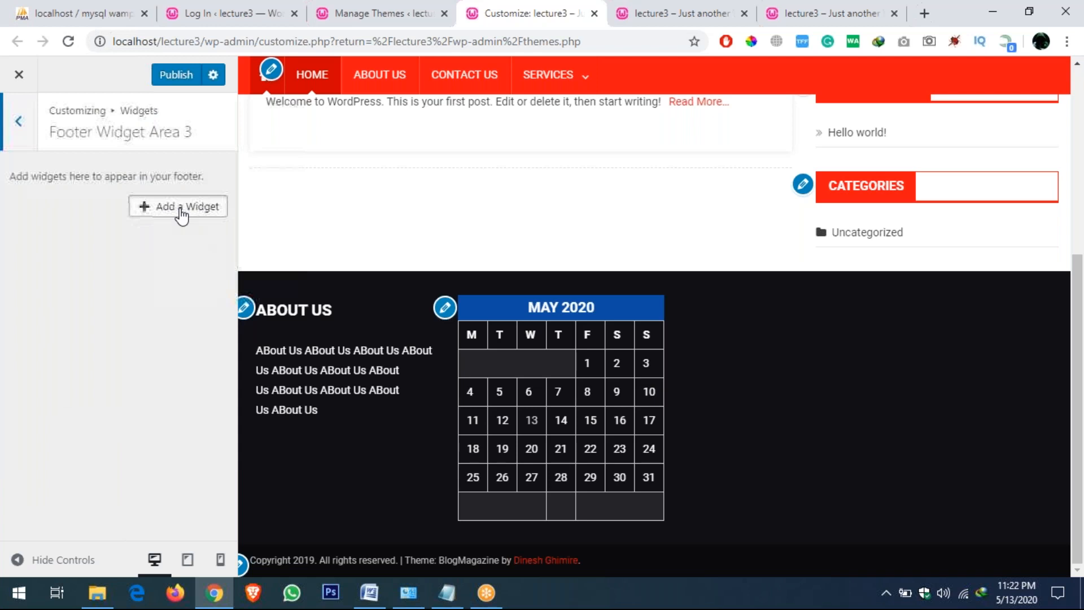
click(181, 207)
scroll(384, 429, down, 14)
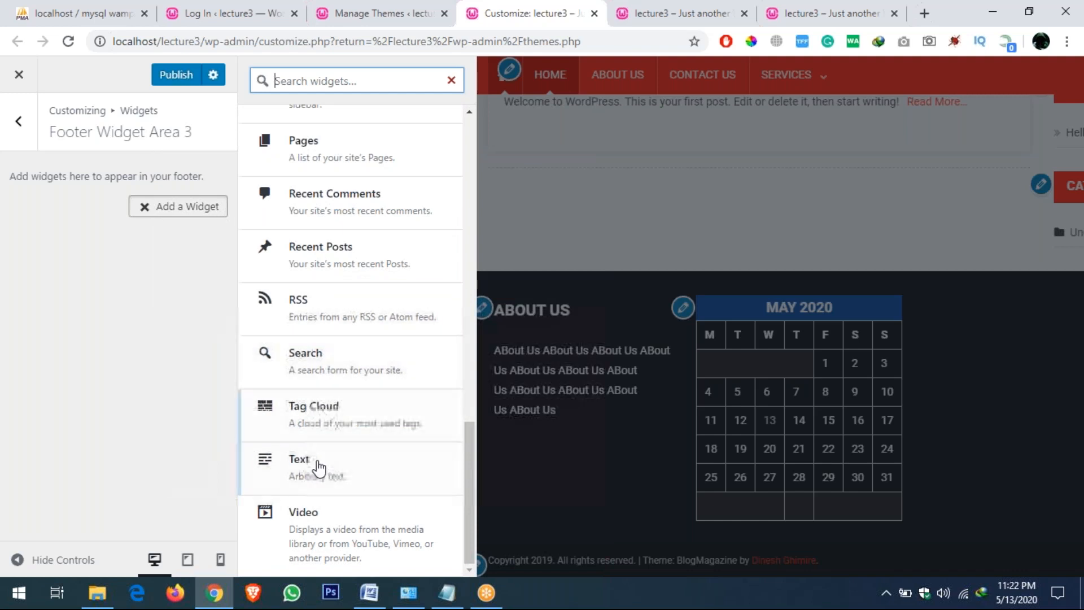
click(121, 290)
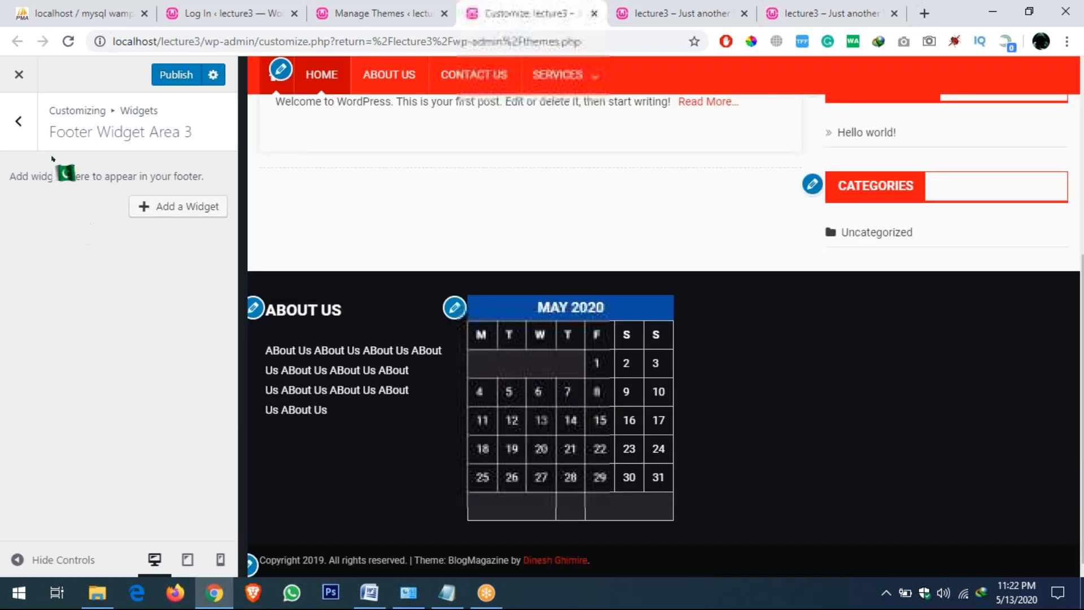
Leave the widget settings, publish the footer widget changes, and open the Additional Code section.
click(18, 127)
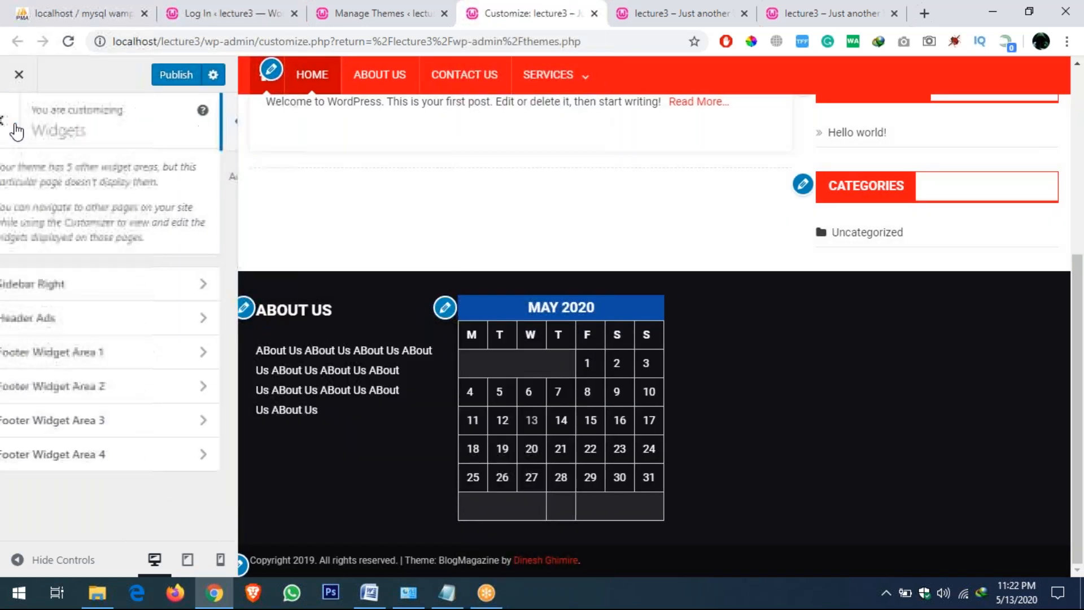
click(22, 123)
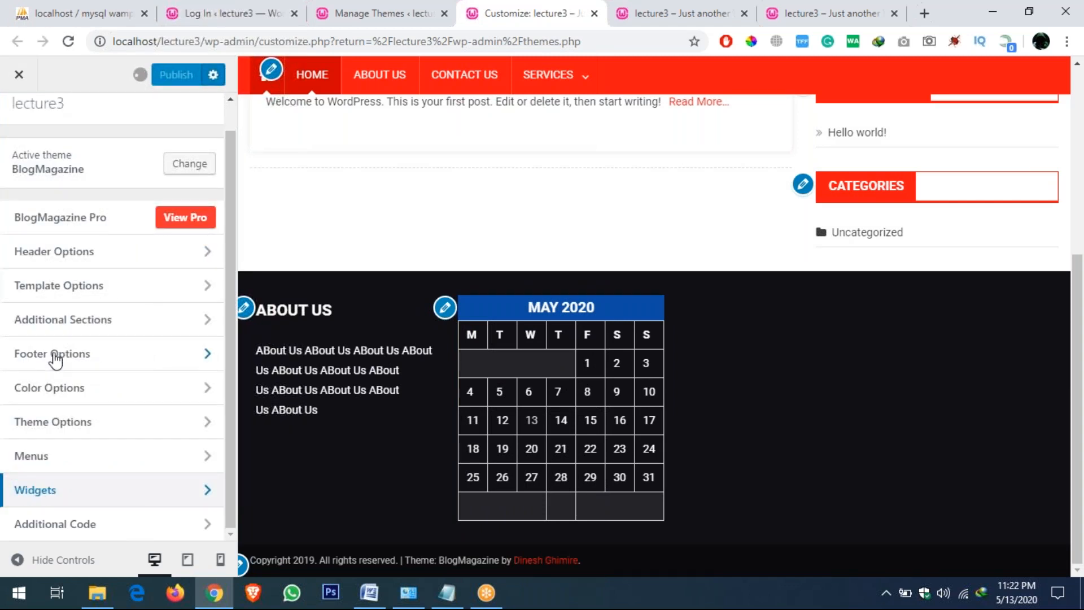
scroll(132, 481, down, 1)
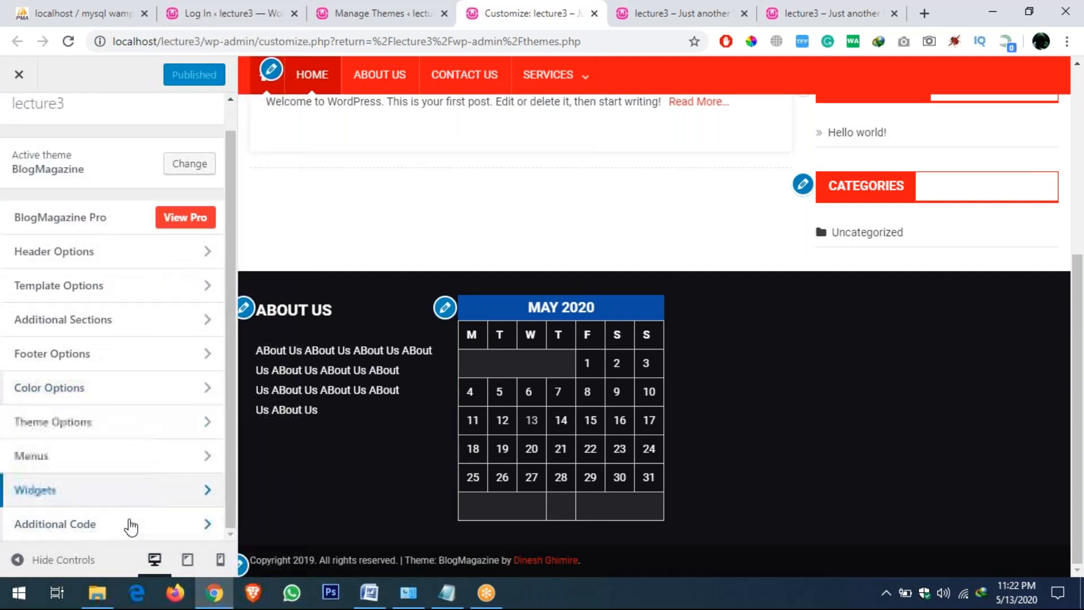
click(131, 527)
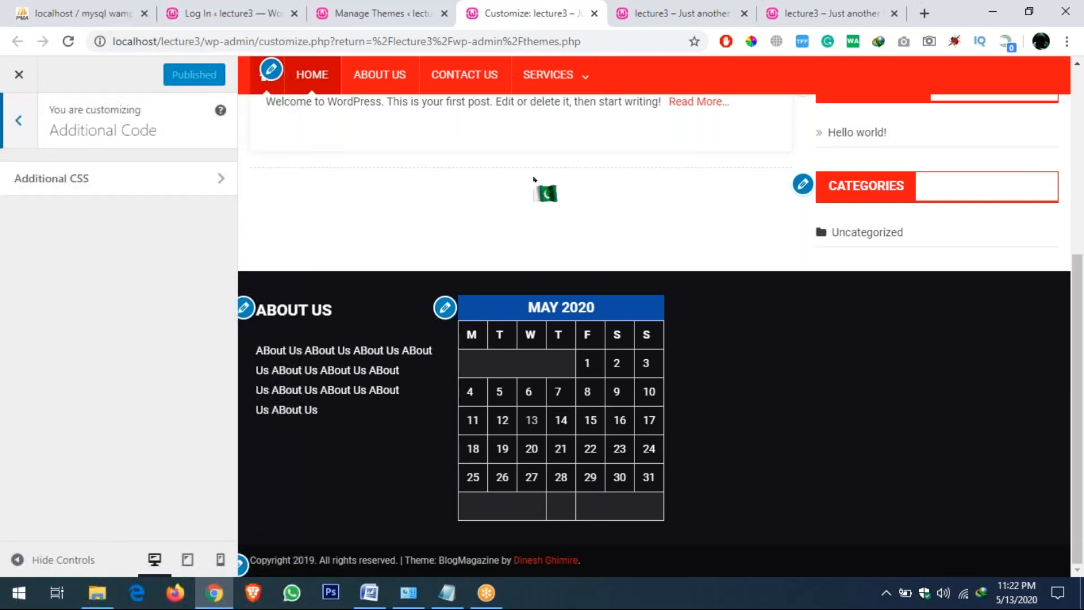
Inspect the Home breadcrumb in the site preview and add "display: none" to its last-child span style rule.
scroll(305, 303, up, 5)
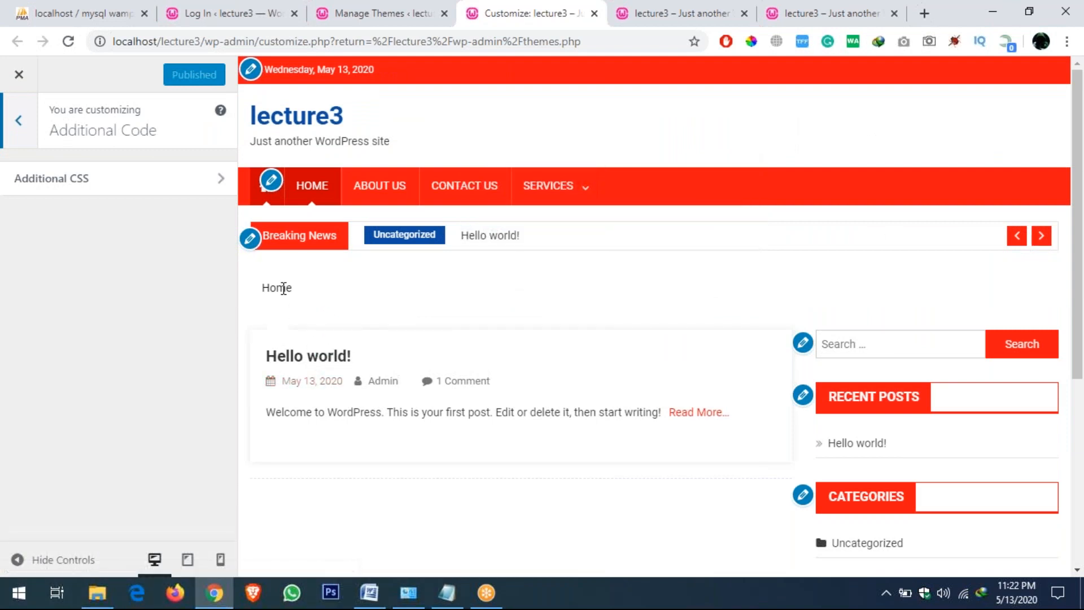
right_click(282, 288)
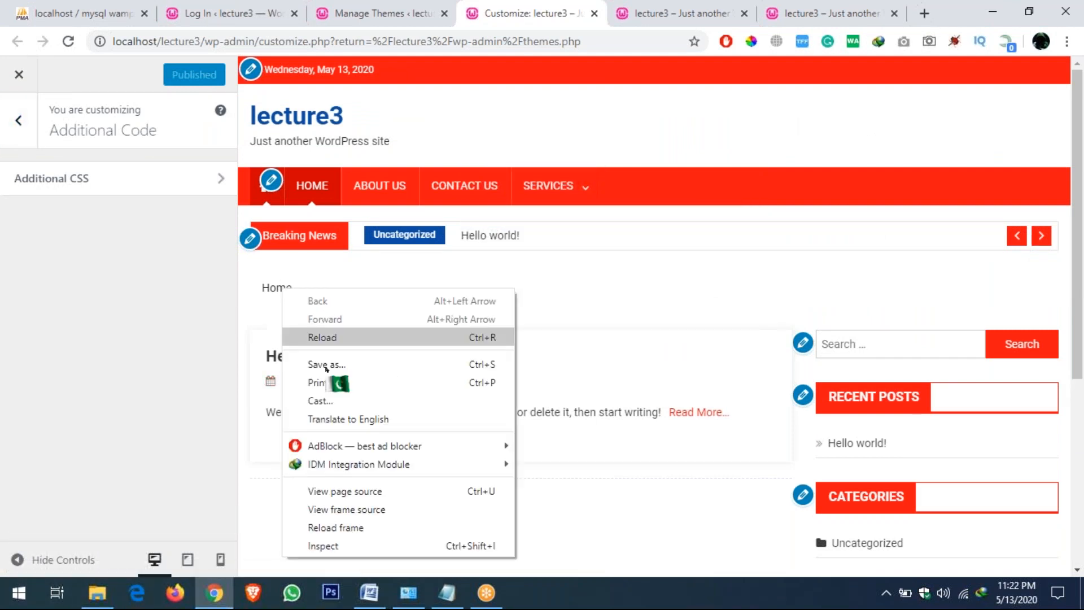
click(326, 544)
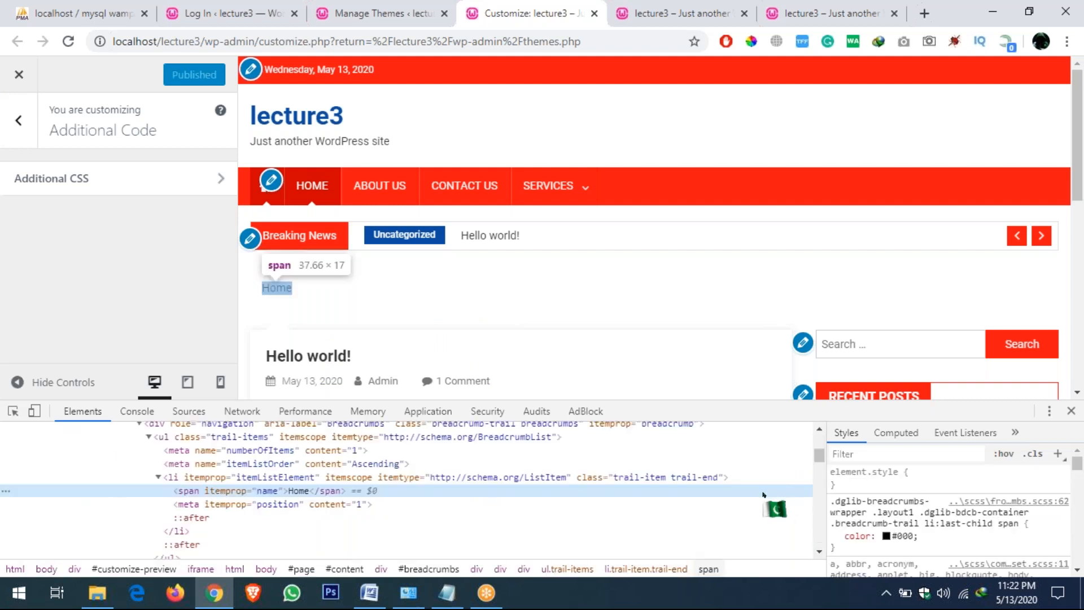
click(865, 543)
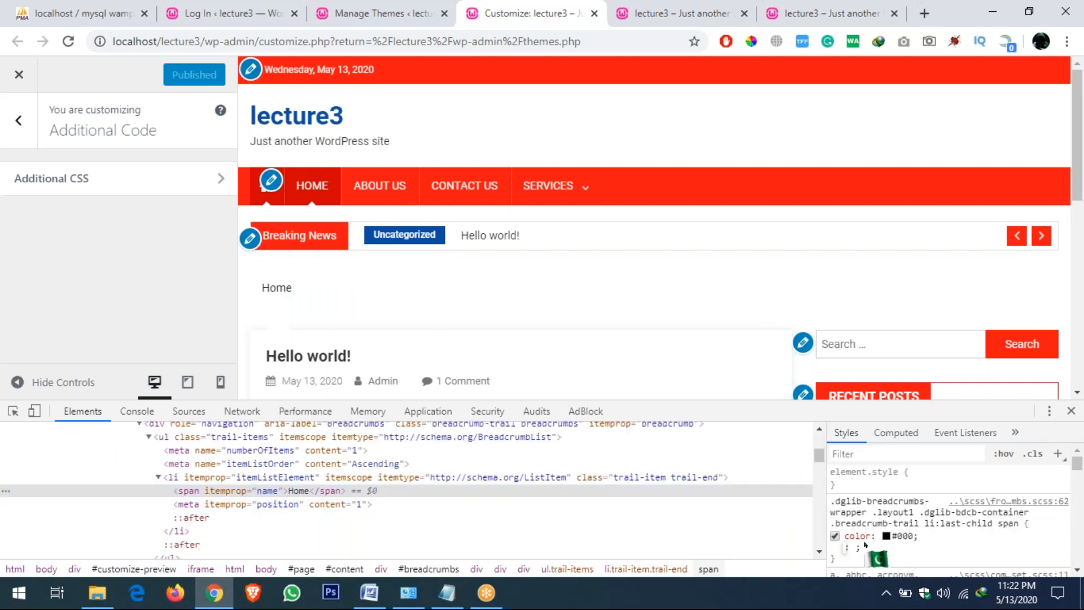
text(di)
key(Tab)
text(none)
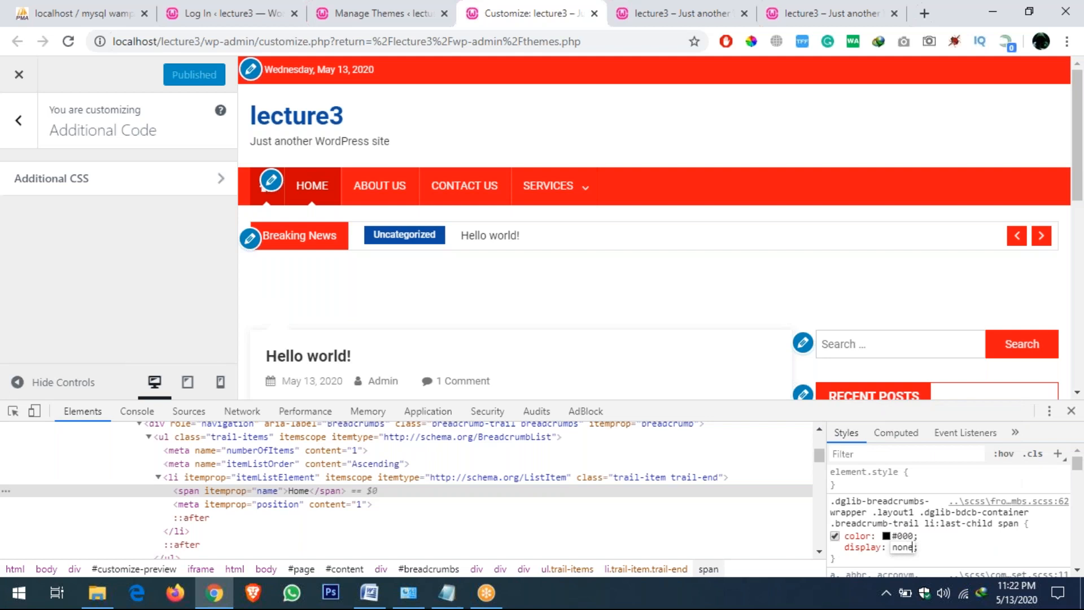
Copy the whole edited breadcrumb CSS rule and close the developer tools.
drag(848, 564, 832, 505)
key(ctrl+c)
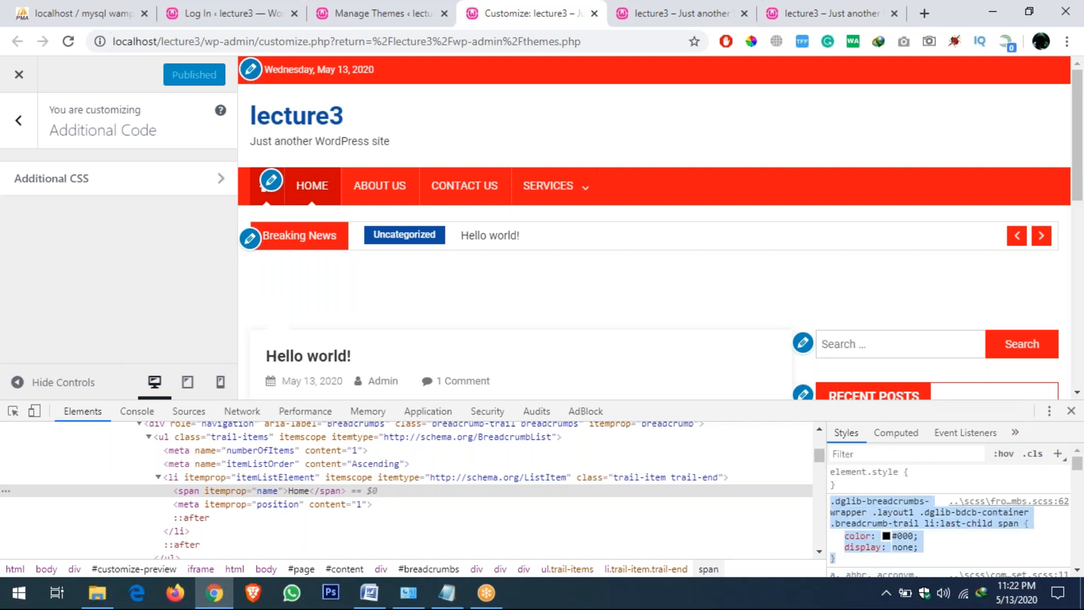
click(1072, 411)
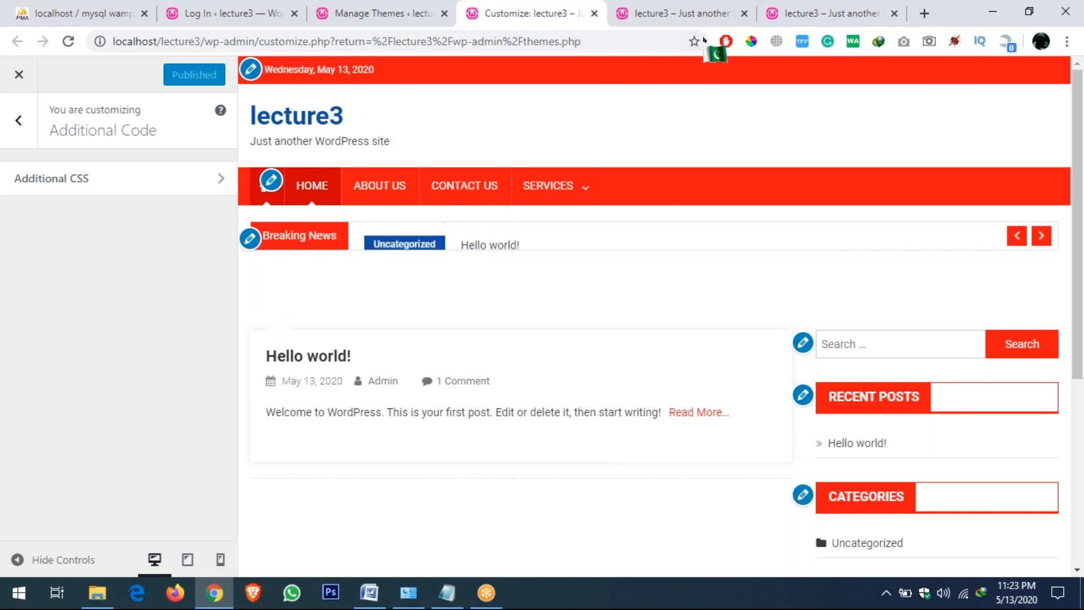
Reload the live lecture3 site to check its Home breadcrumb and return to the Customizer.
click(677, 13)
click(68, 42)
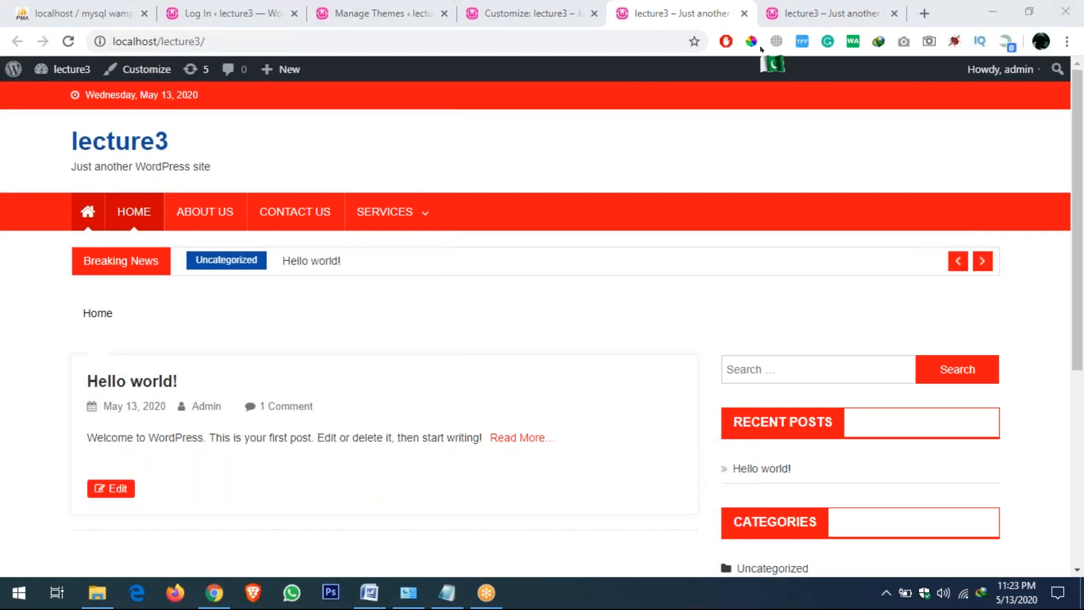
click(529, 13)
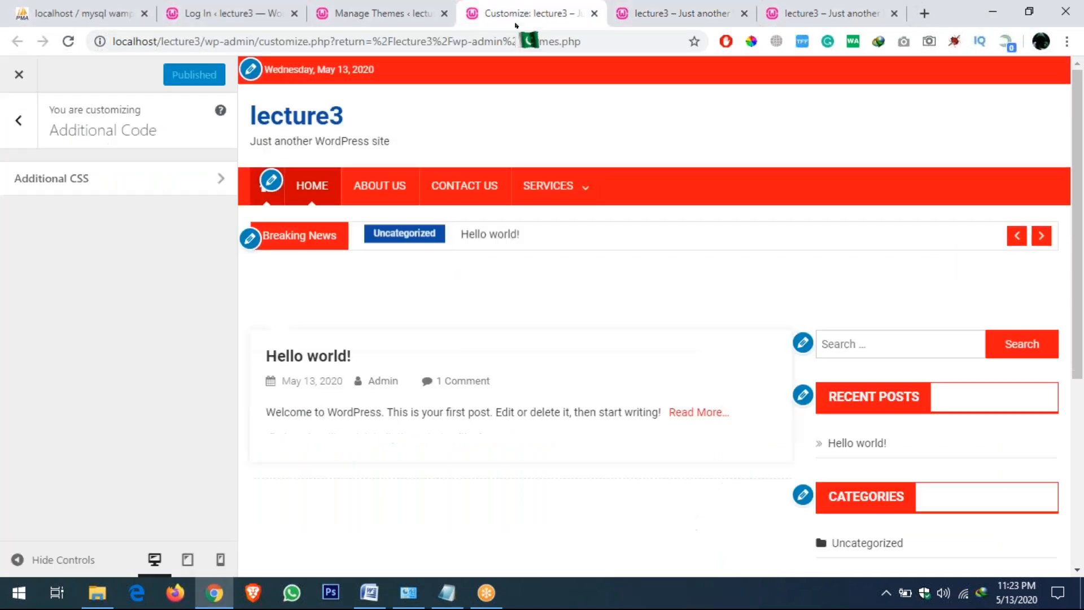
Paste the copied breadcrumb rule into Additional CSS and publish the change.
click(158, 179)
scroll(91, 305, down, 4)
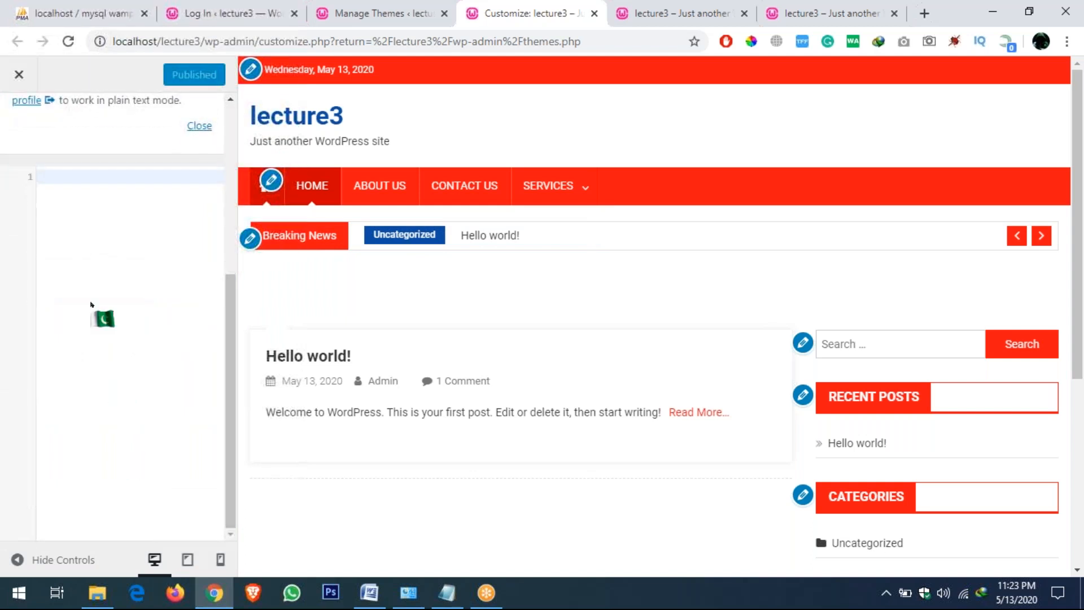
key(ctrl+v)
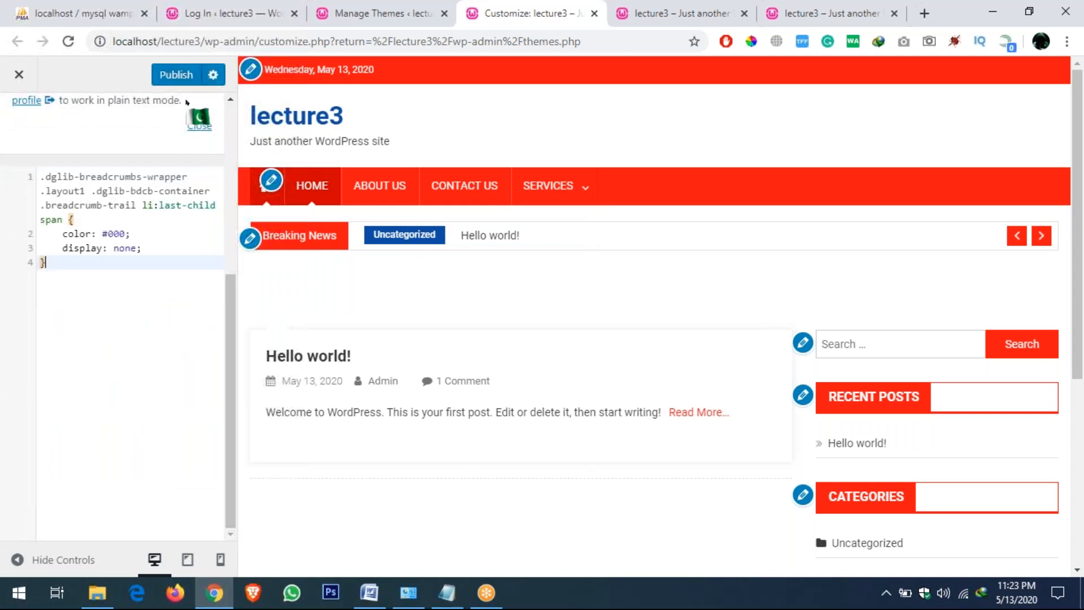
click(174, 84)
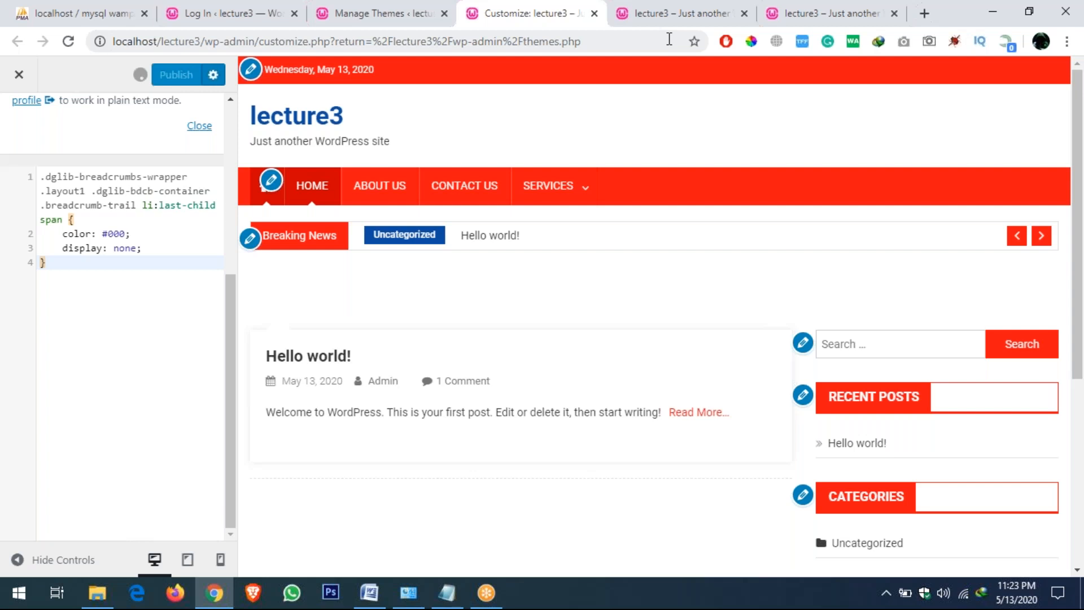
Reload the live lecture3 home page and check it with the published CSS.
click(683, 13)
click(68, 41)
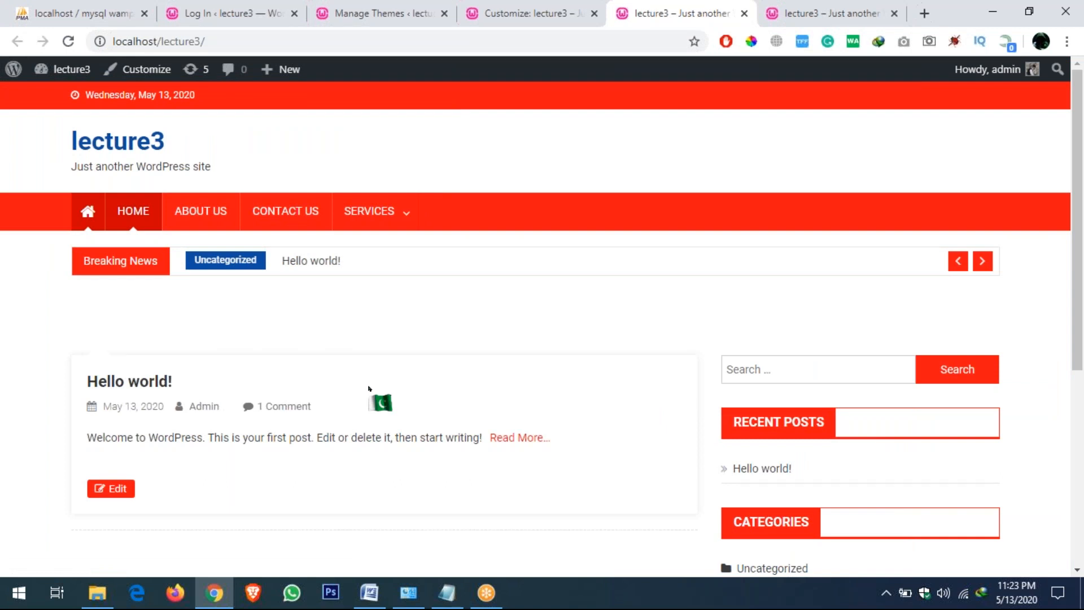
scroll(368, 389, down, 5)
scroll(368, 389, up, 5)
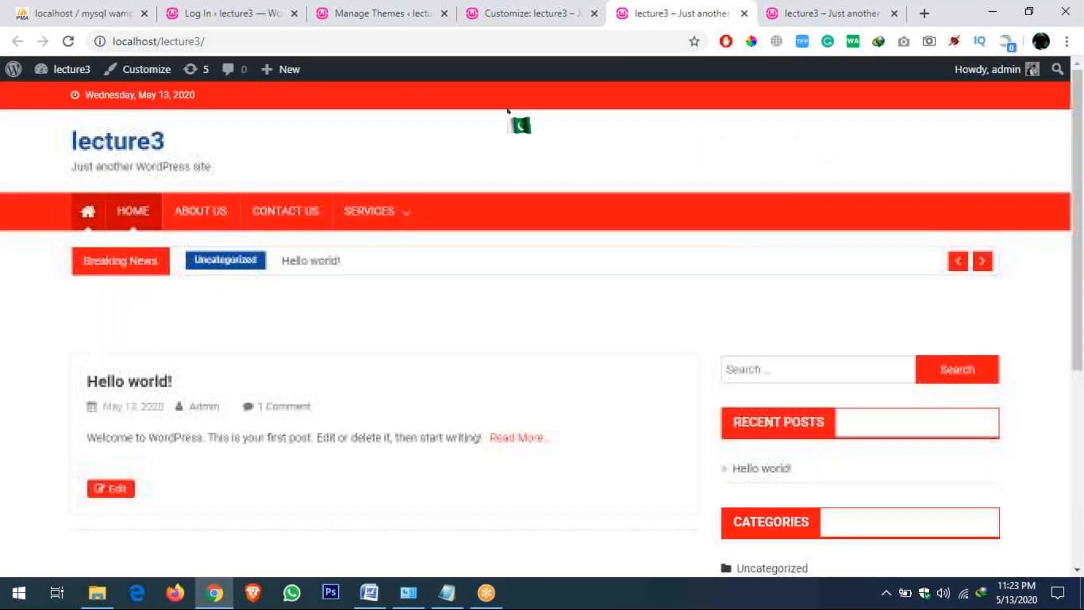
Return to the WordPress admin and open the list of installed plugins.
click(491, 23)
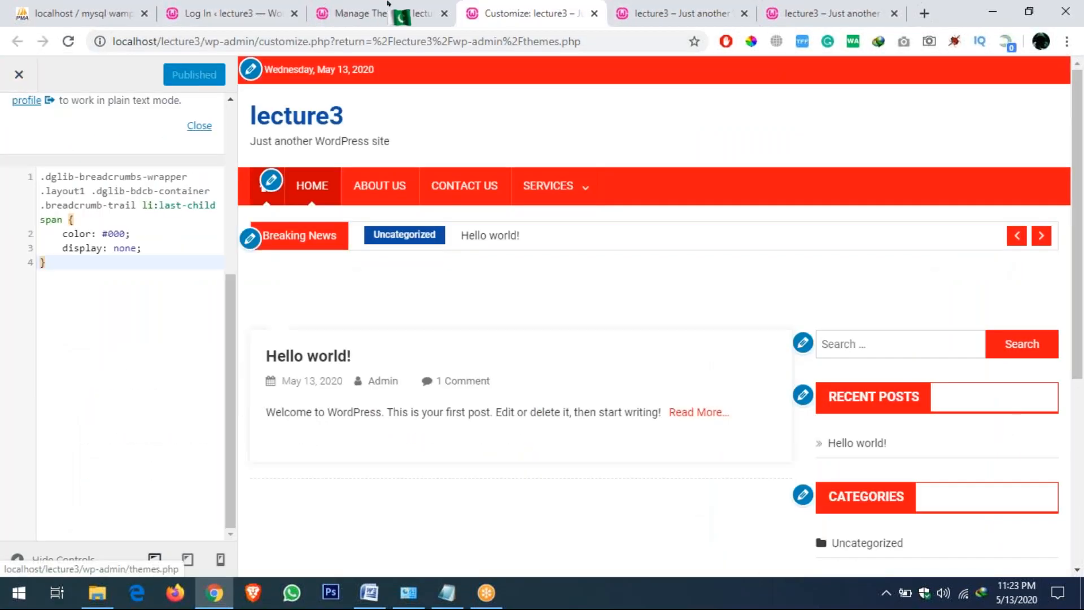
click(375, 18)
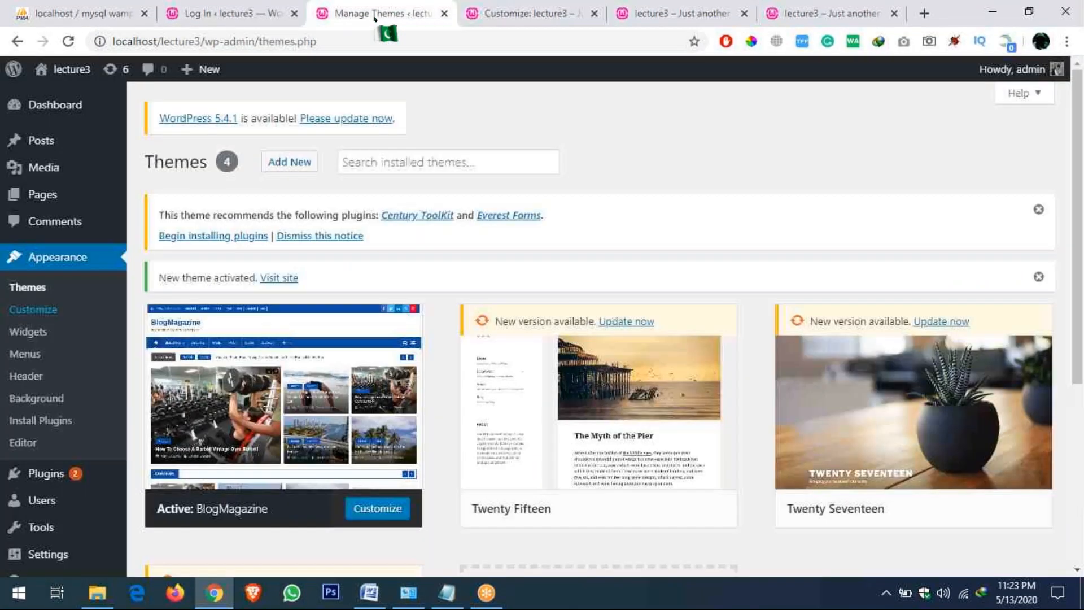
scroll(91, 347, down, 2)
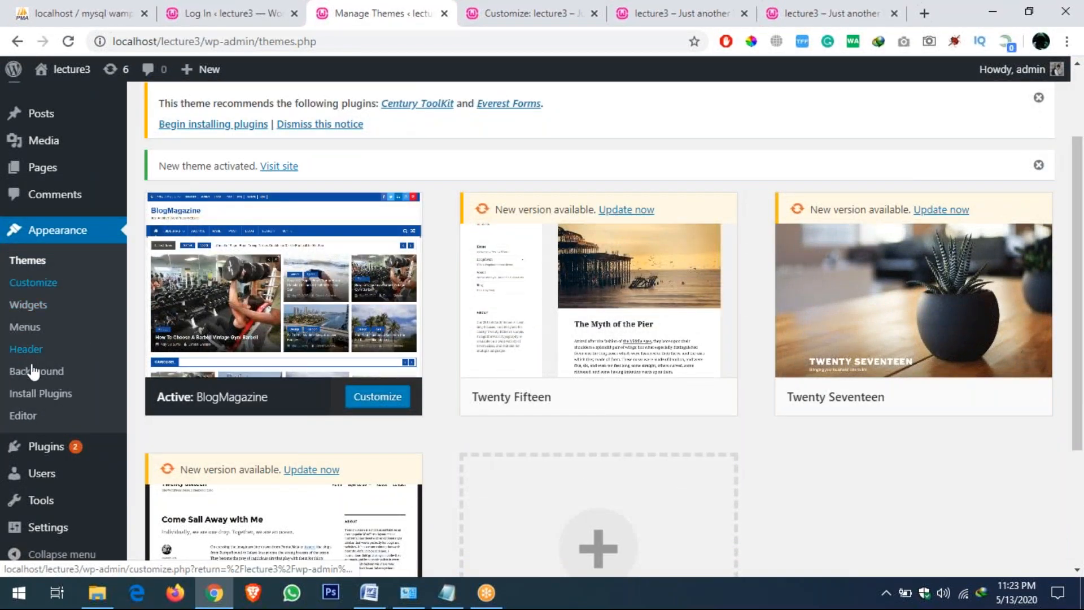
click(53, 452)
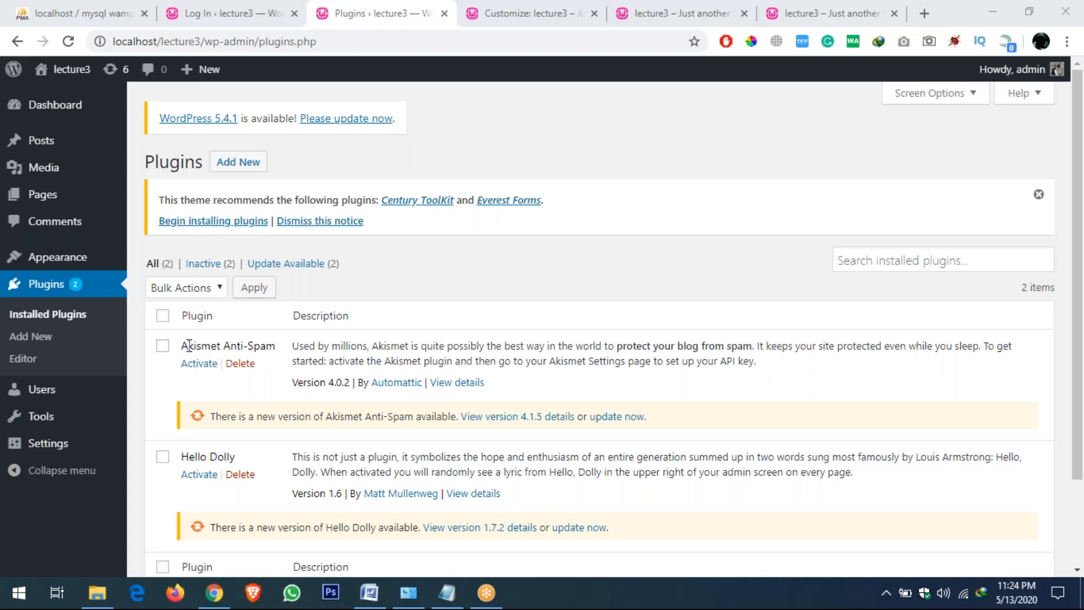
click(463, 250)
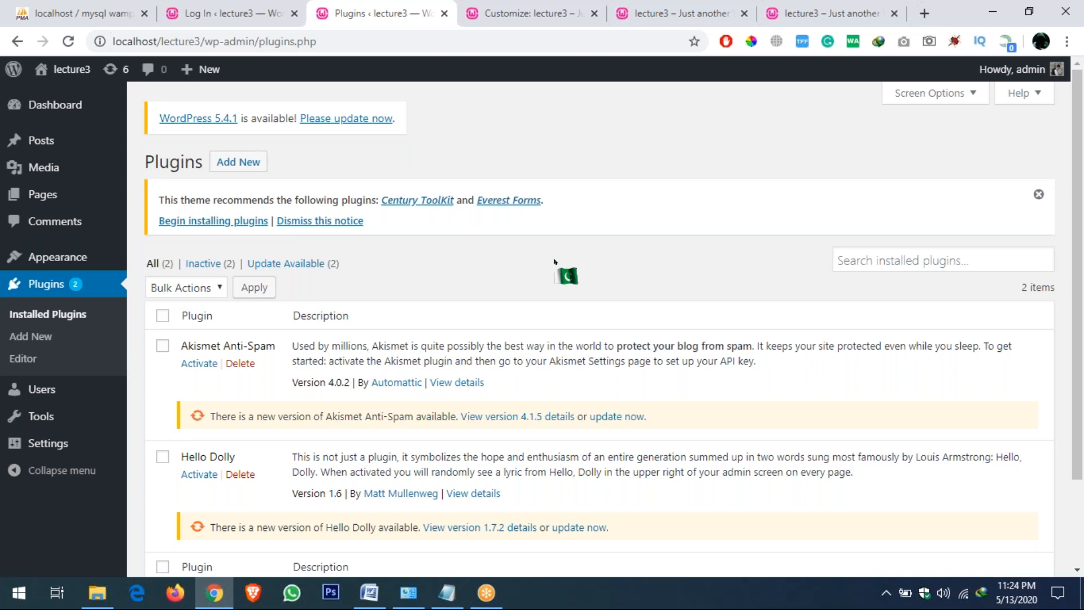
Try the Contact Us menu item on the live lecture3 site.
click(713, 17)
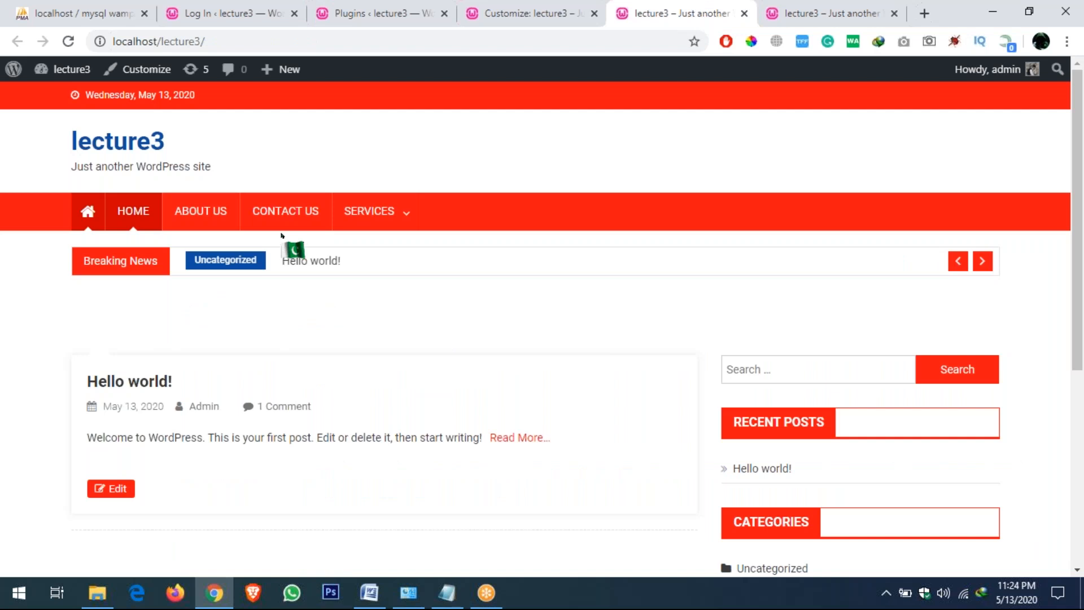
click(285, 211)
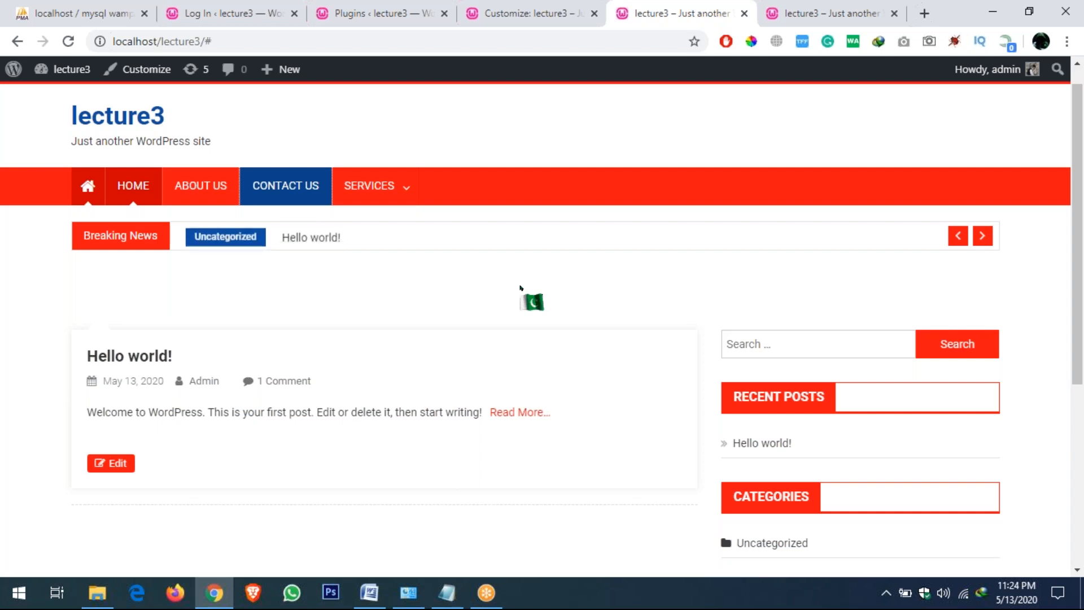
scroll(521, 288, up, 1)
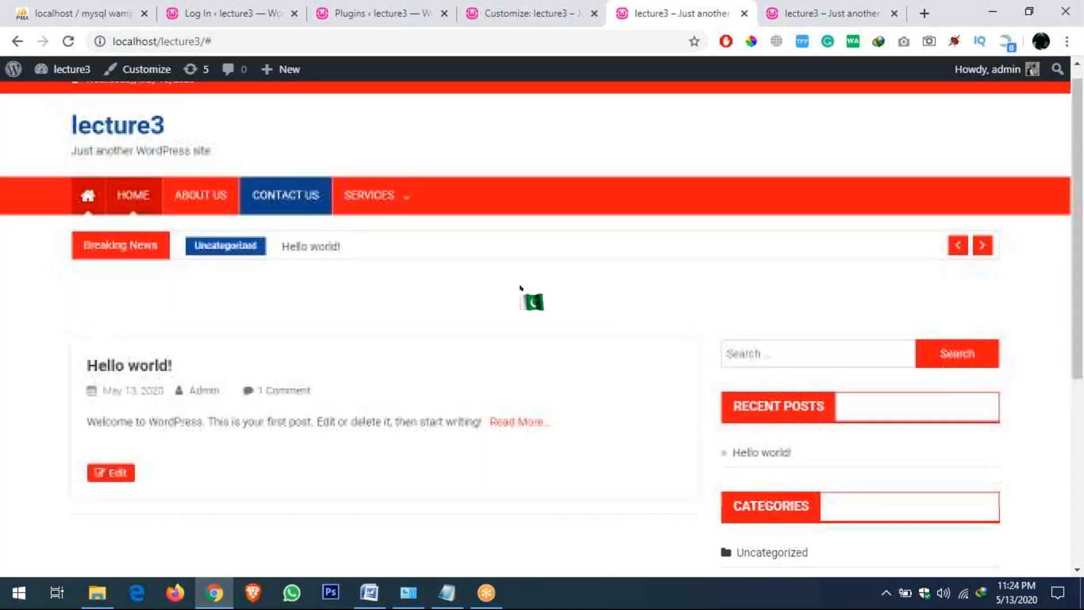
scroll(520, 288, up, 1)
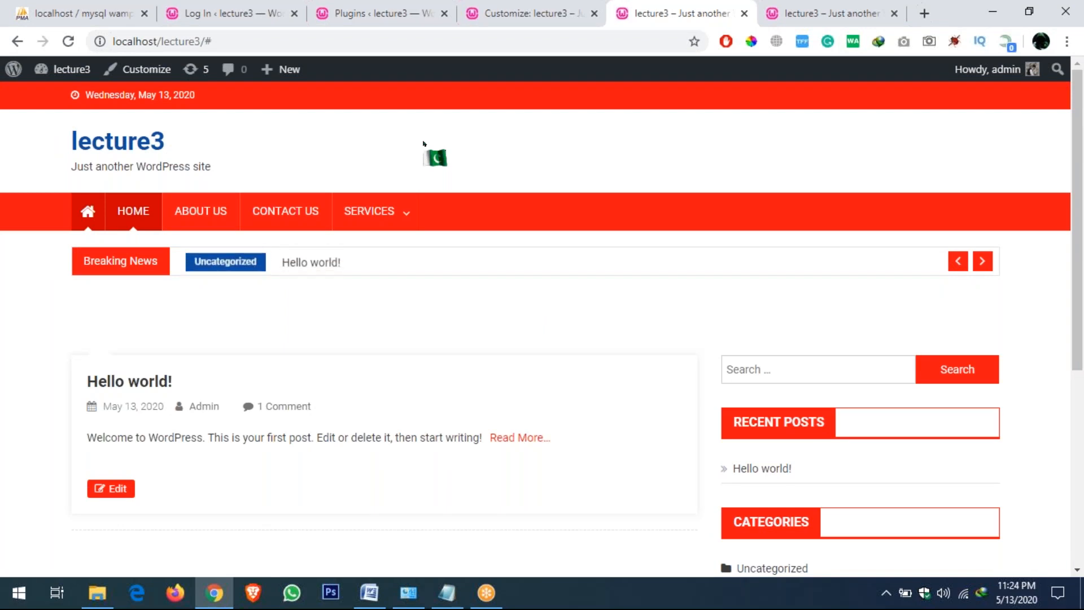
Open the page for adding new plugins and search the plugin directory for "Form".
click(351, 17)
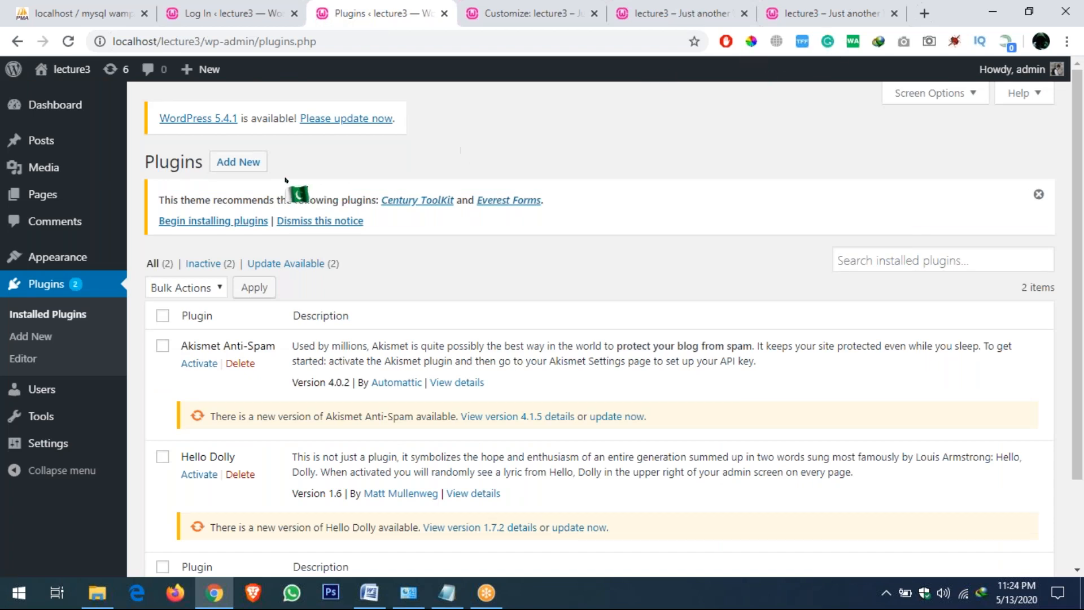
click(252, 165)
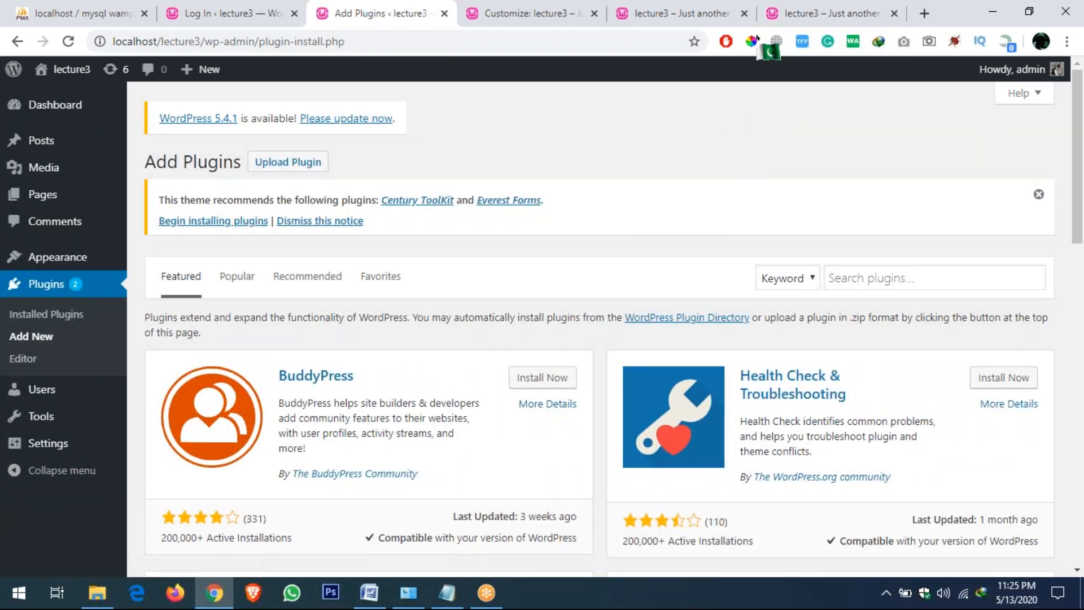
click(888, 277)
text(Form)
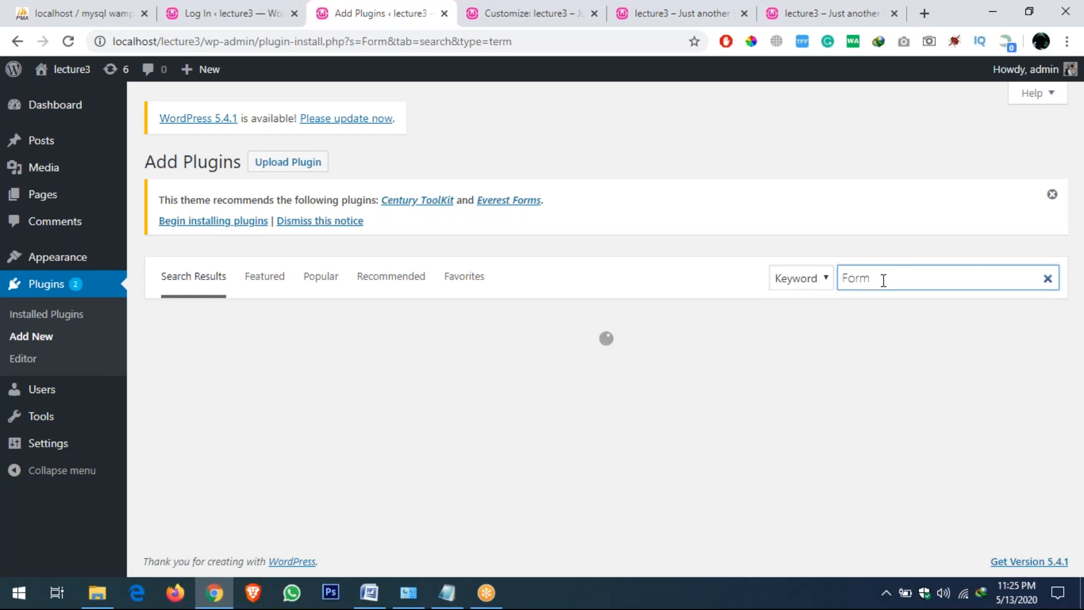
Search the plugin directory for "Contact Form 7".
double_click(884, 280)
text(Conta)
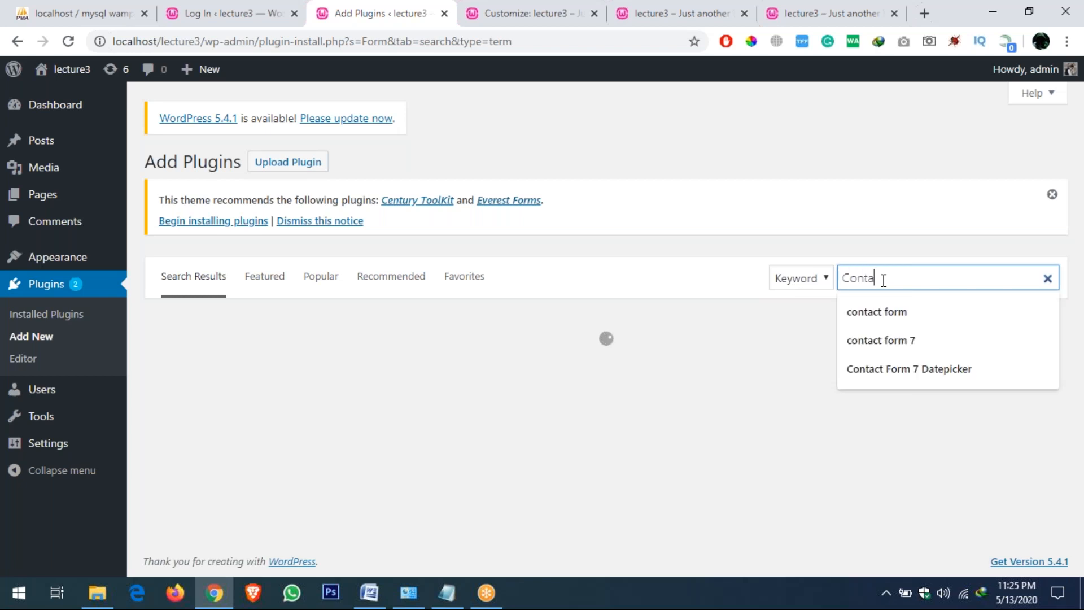
text(ct Form)
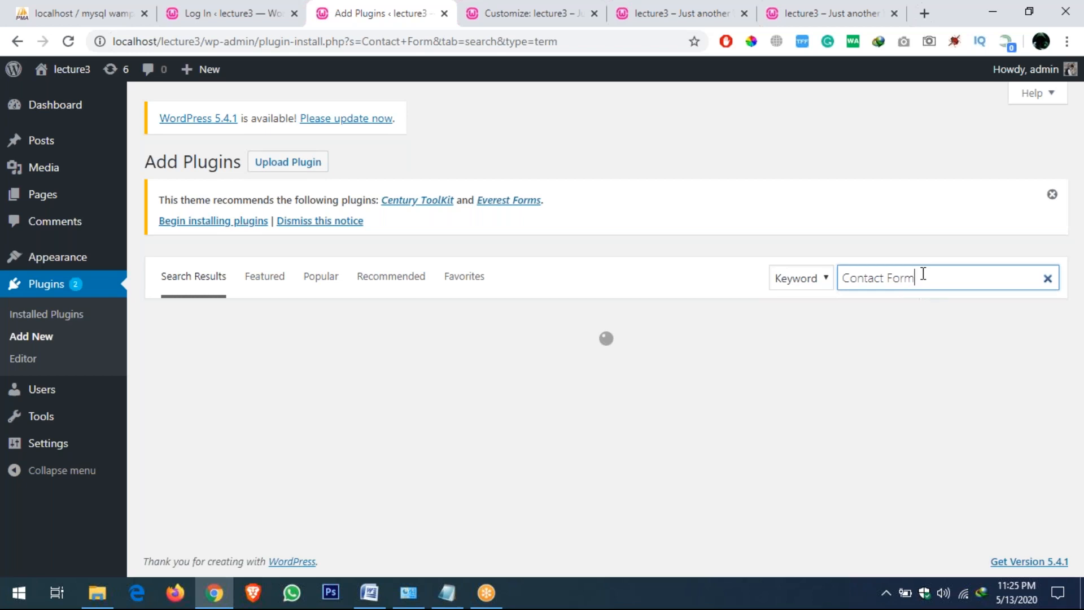
text( 7)
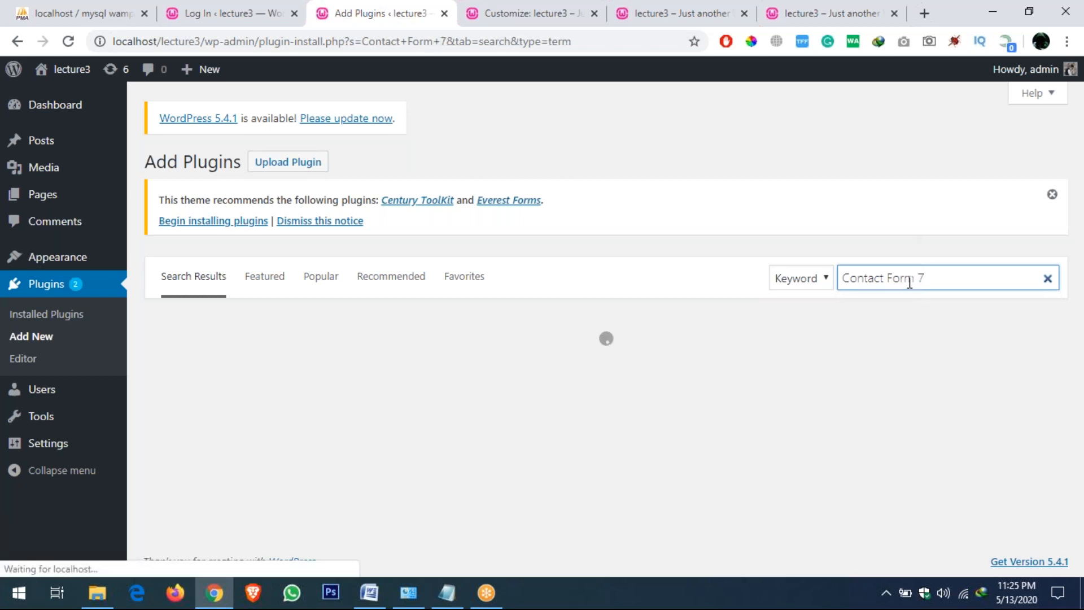
click(970, 278)
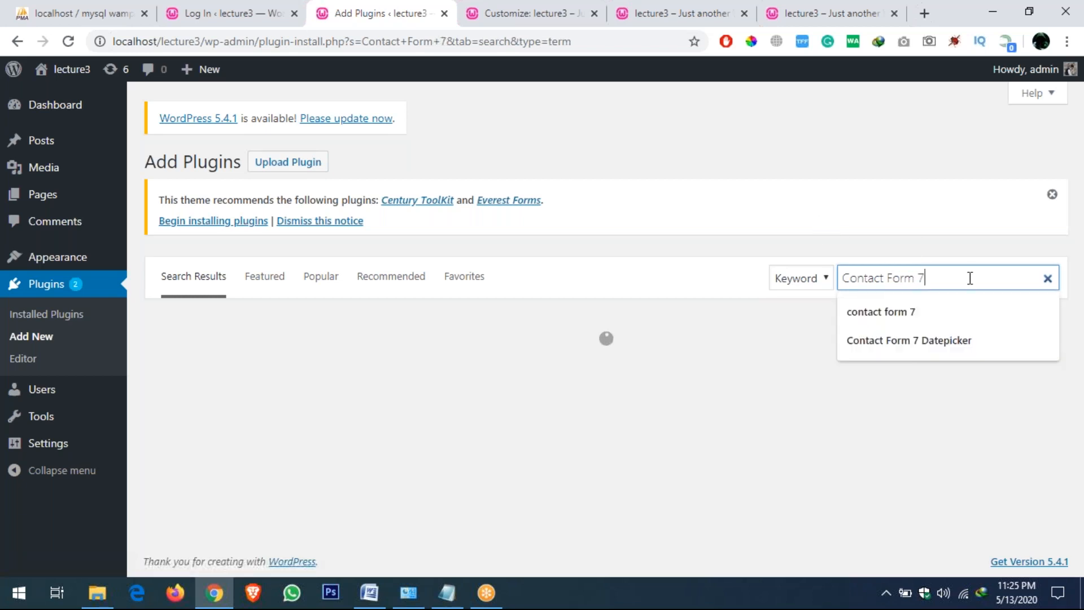
click(805, 169)
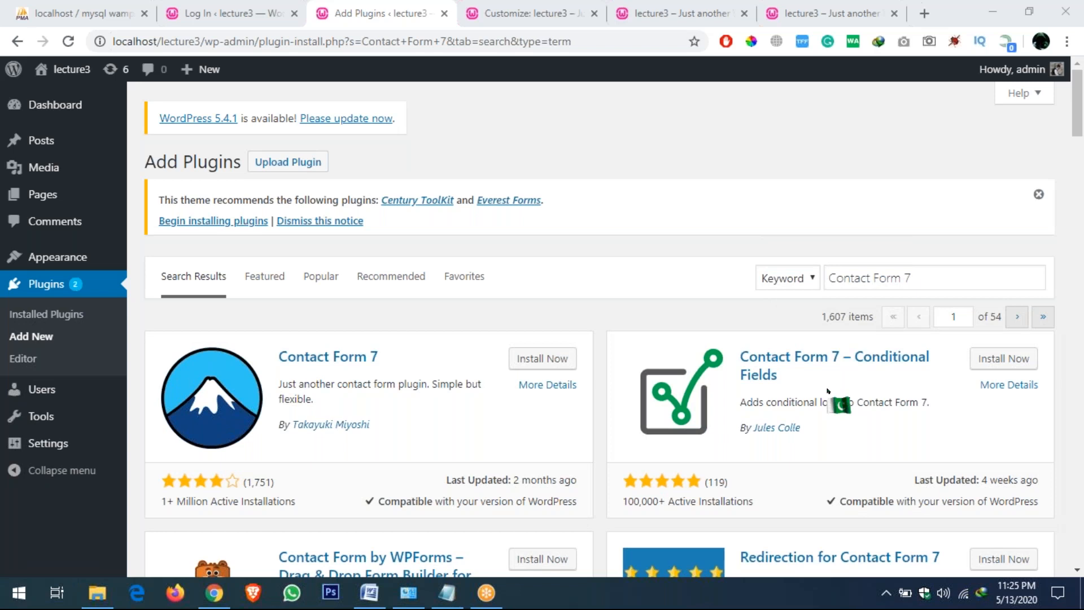
Install and activate the Contact Form 7 plugin.
click(551, 364)
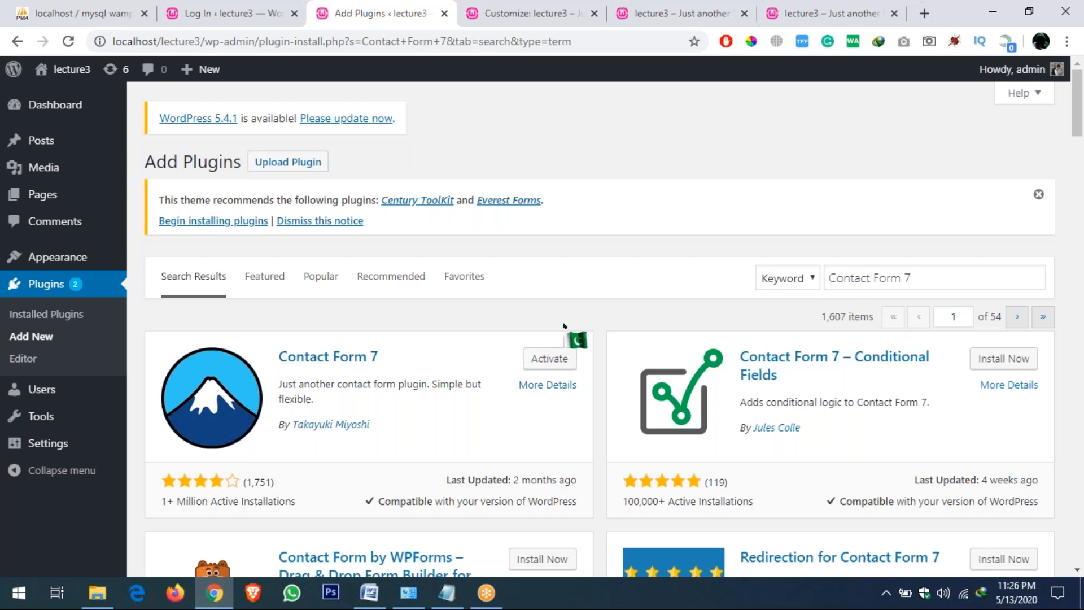
click(552, 359)
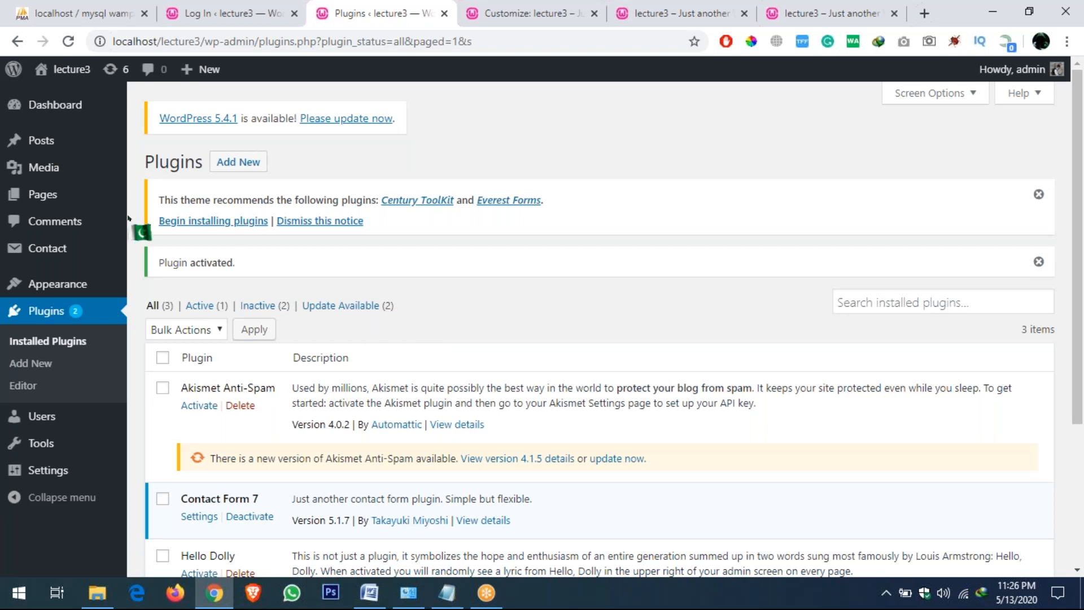
Open Contact form 1 from the contact forms list and examine the name, email and other fields in its form template.
click(61, 253)
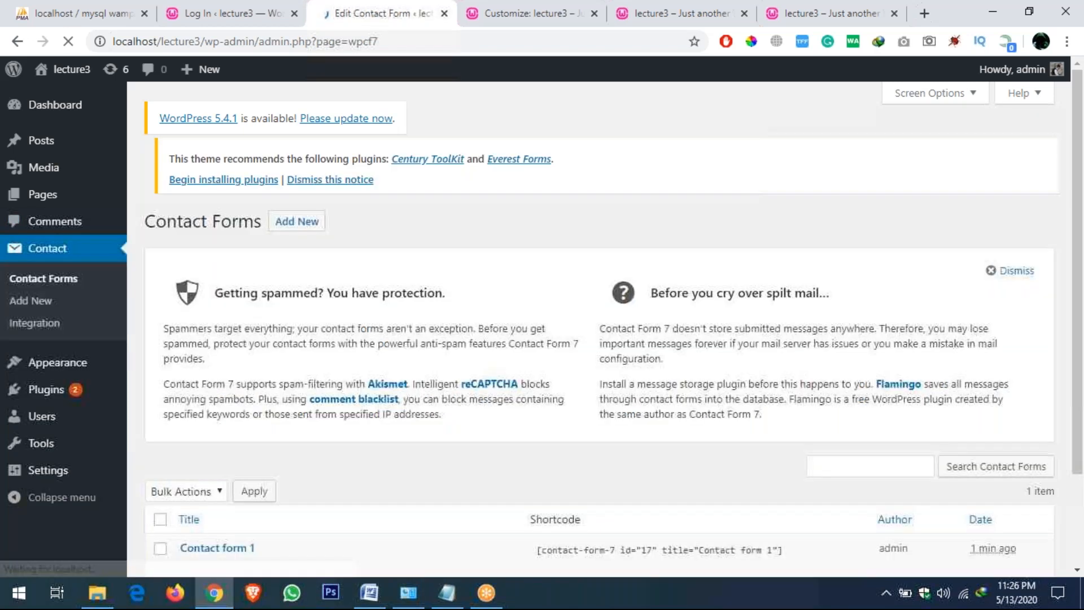
scroll(469, 367, down, 2)
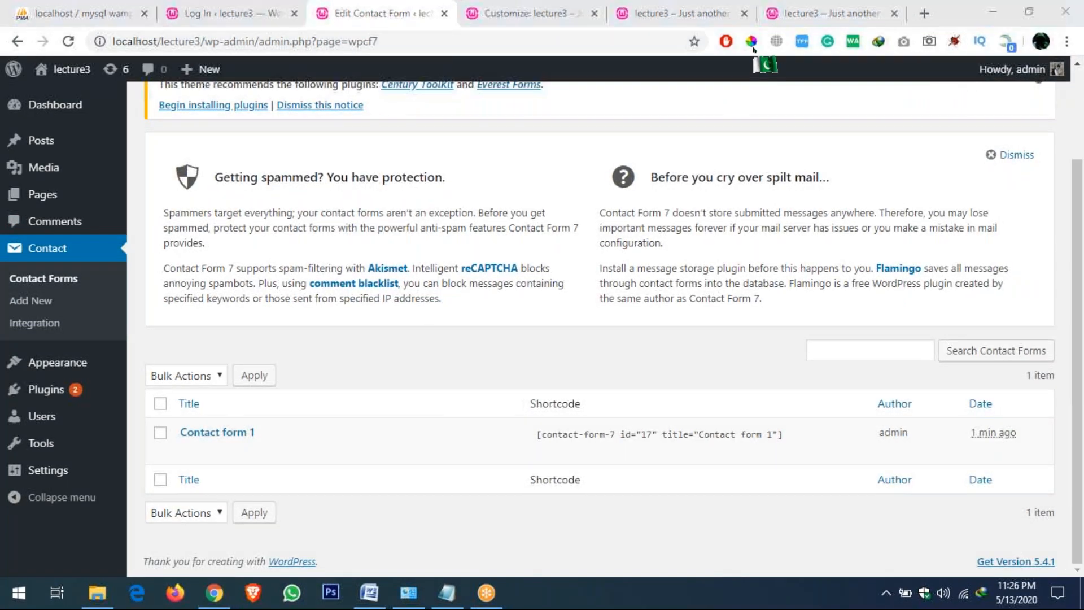
click(188, 452)
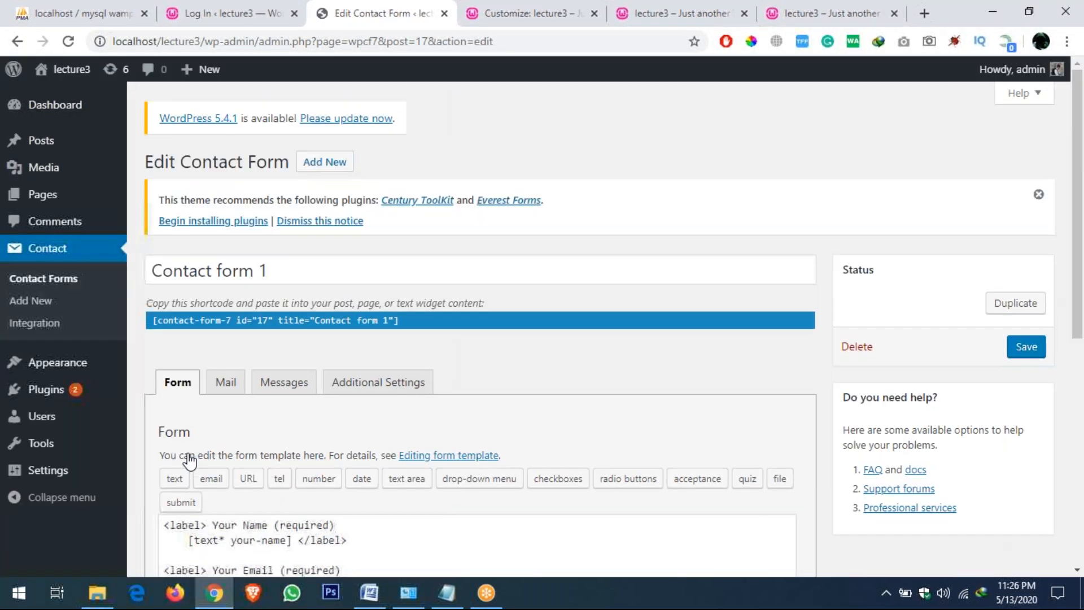
scroll(524, 368, down, 2)
scroll(524, 368, down, 3)
drag(213, 237, 268, 238)
drag(213, 285, 269, 287)
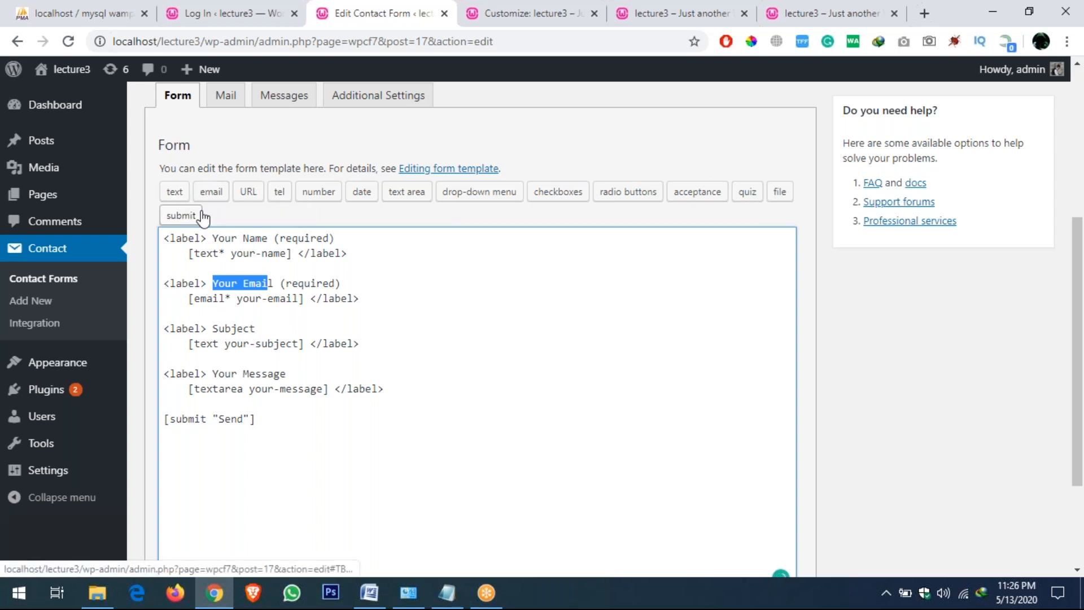
scroll(269, 316, up, 2)
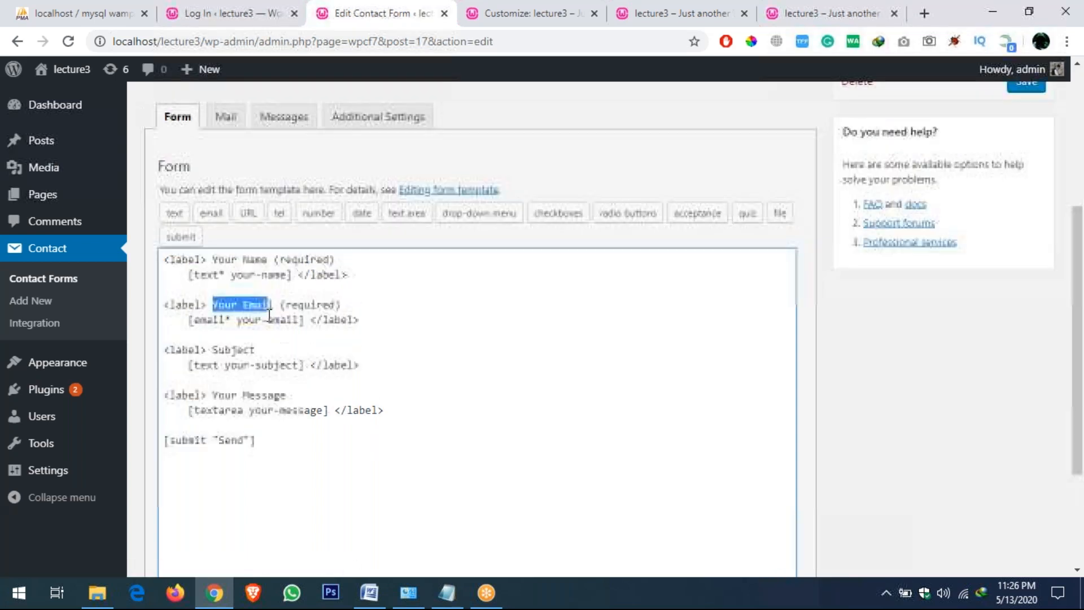
Return to the contact forms list and copy the shortcode of Contact form 1.
click(47, 248)
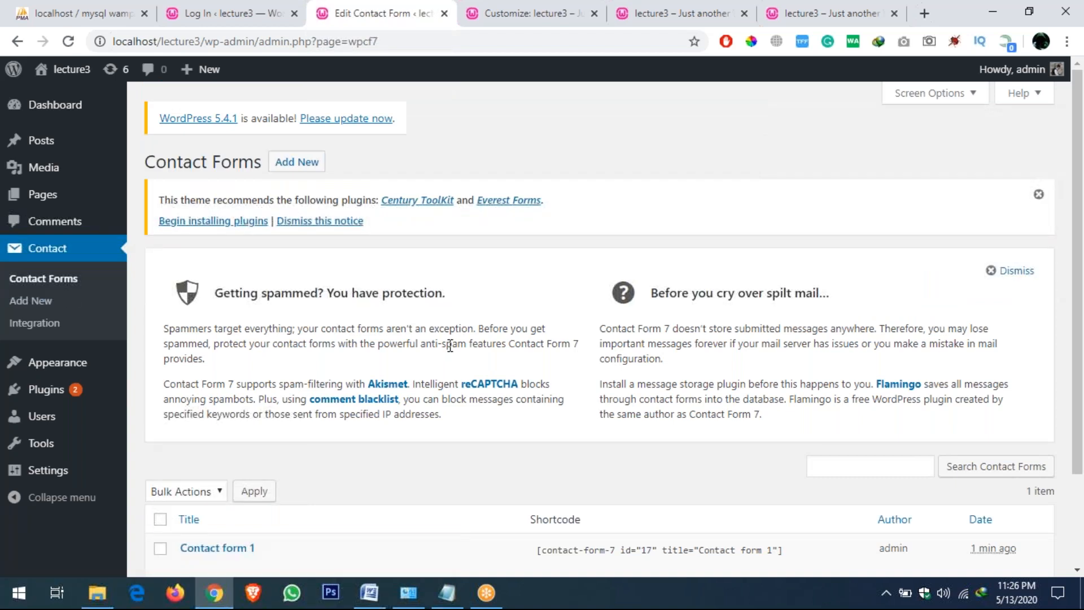
scroll(450, 346, down, 2)
scroll(450, 345, down, 1)
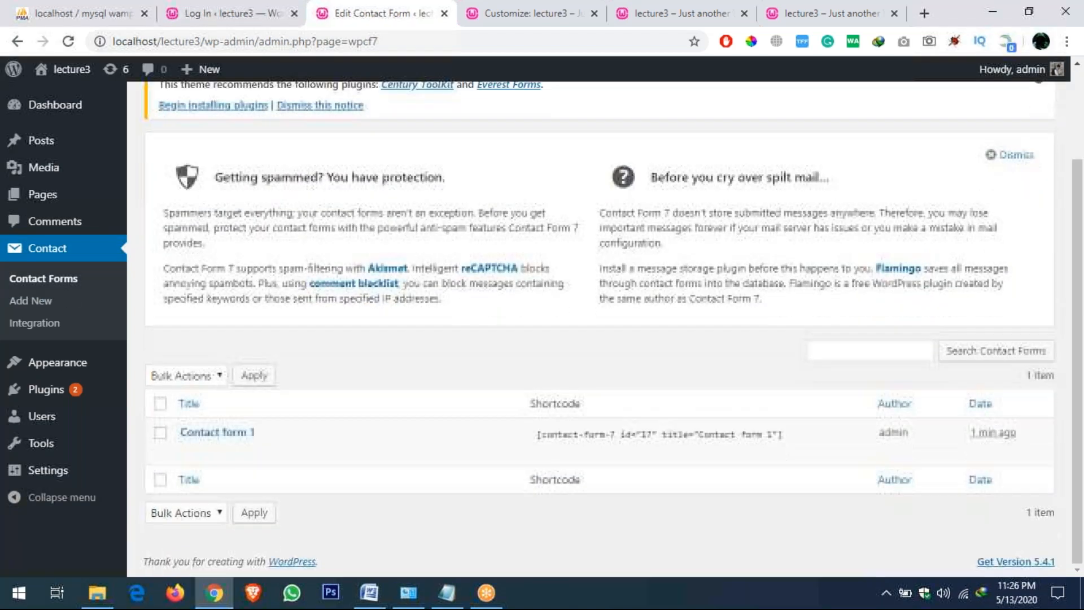
click(594, 437)
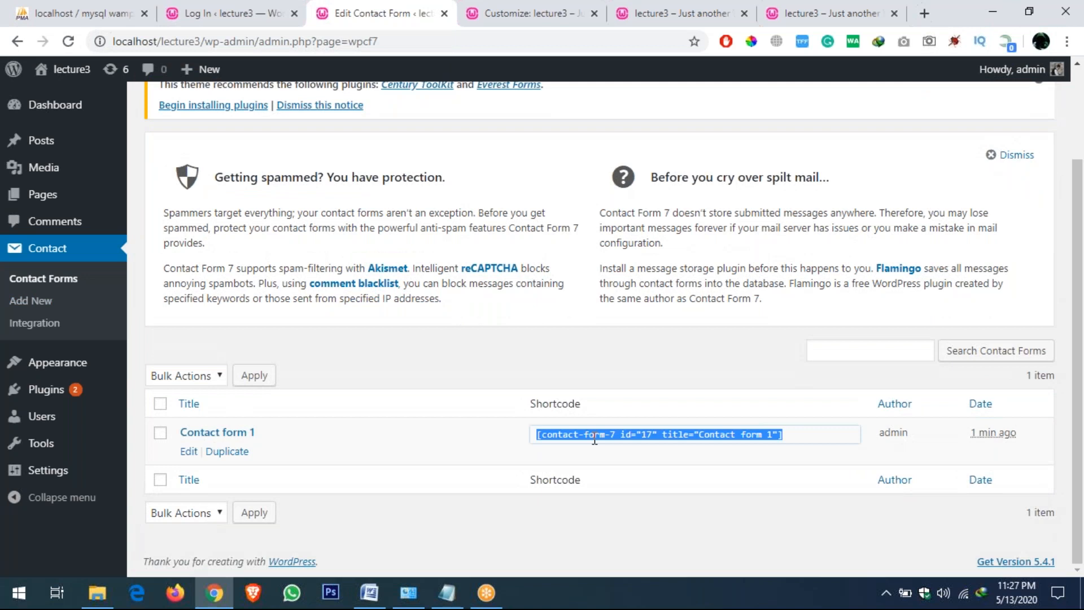
right_click(595, 439)
click(628, 449)
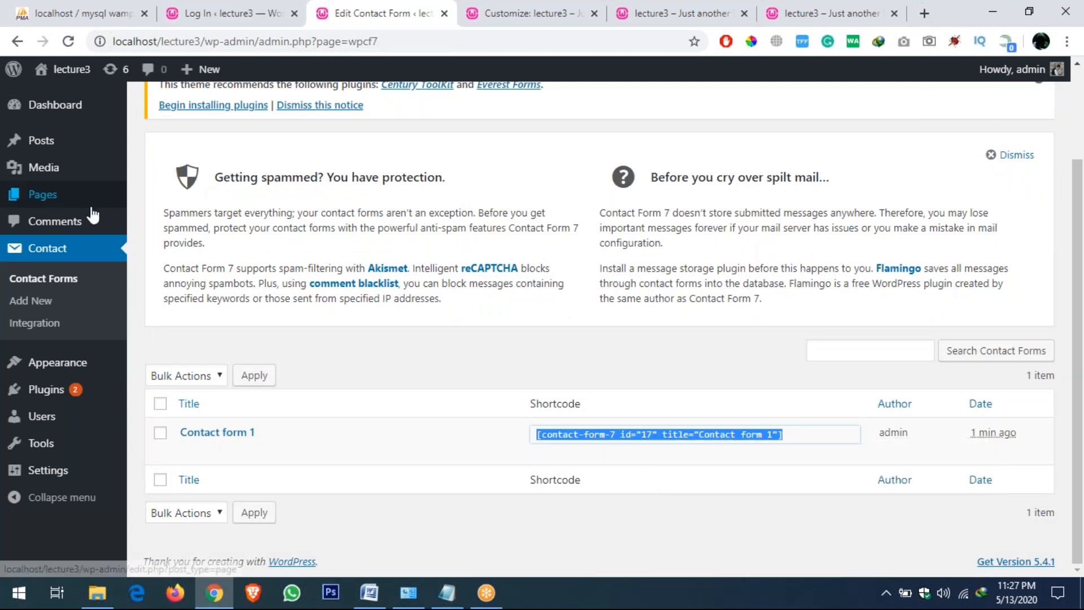
Create a page titled "COntact" in a separate browser tab, paste the Contact form 1 shortcode as its content and publish it.
mouse_move(58, 206)
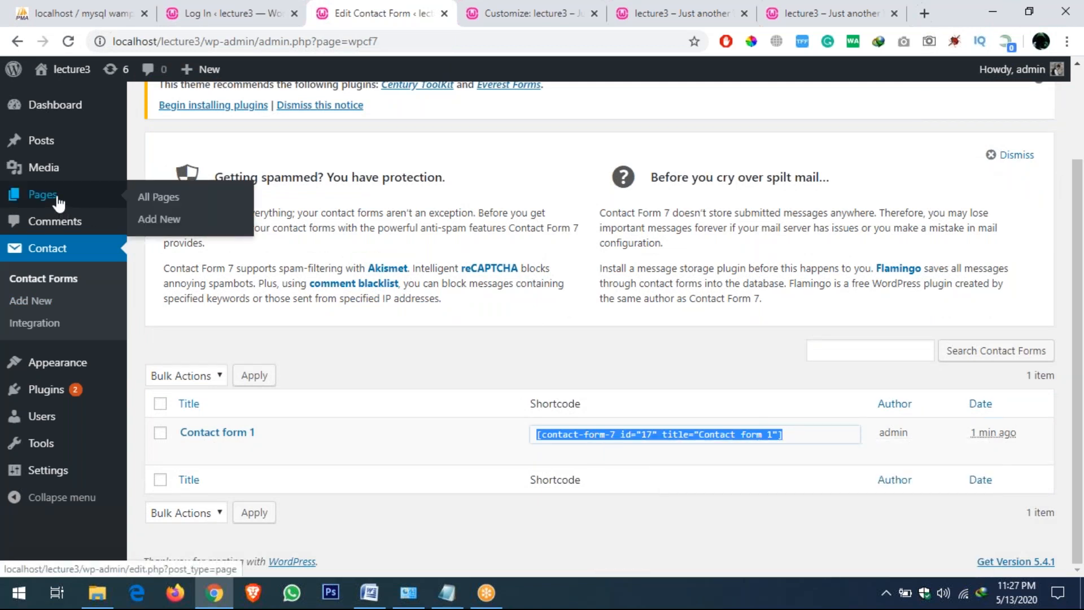
middle_click(59, 201)
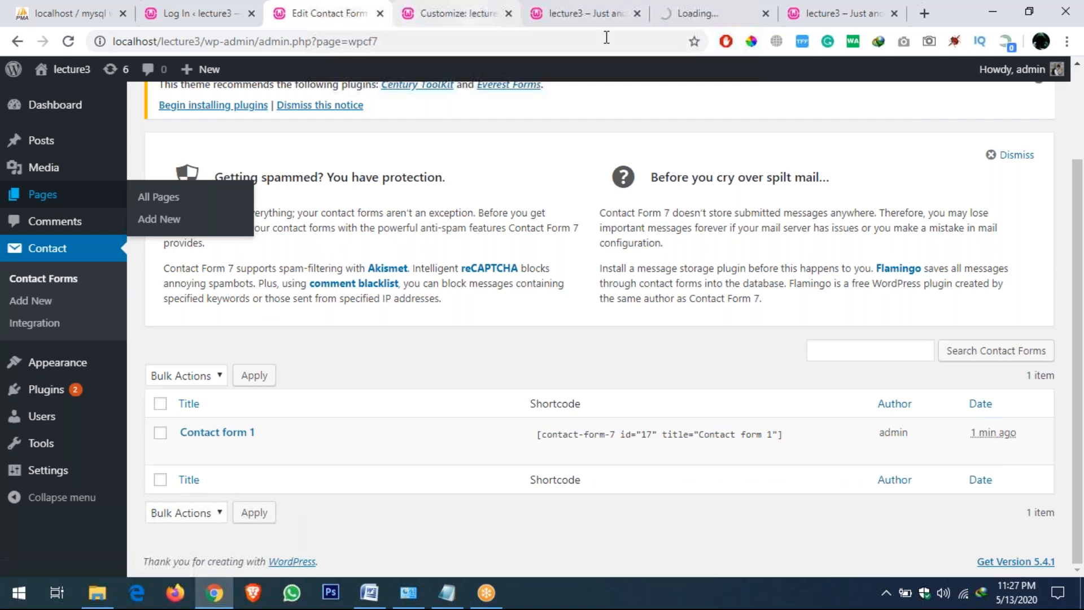
click(700, 9)
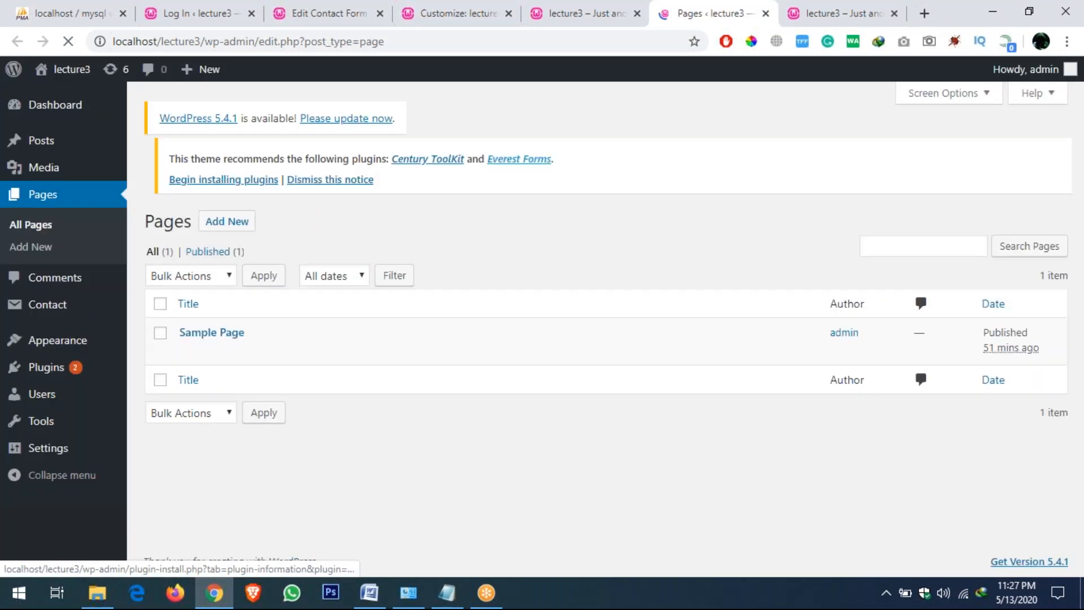
click(227, 220)
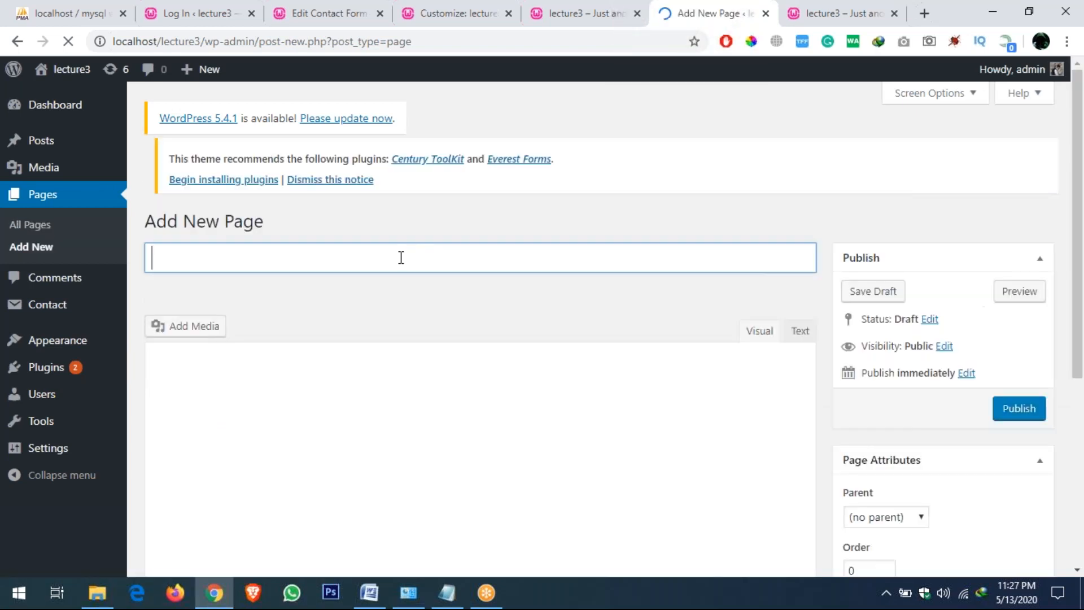
text(COntact)
key(Tab)
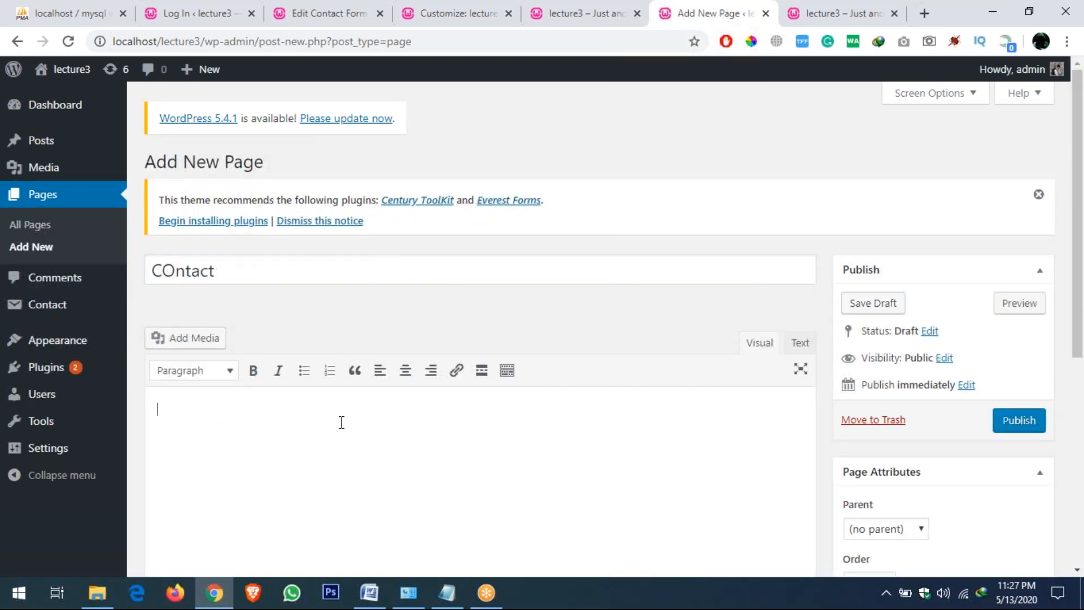
key(ctrl+v)
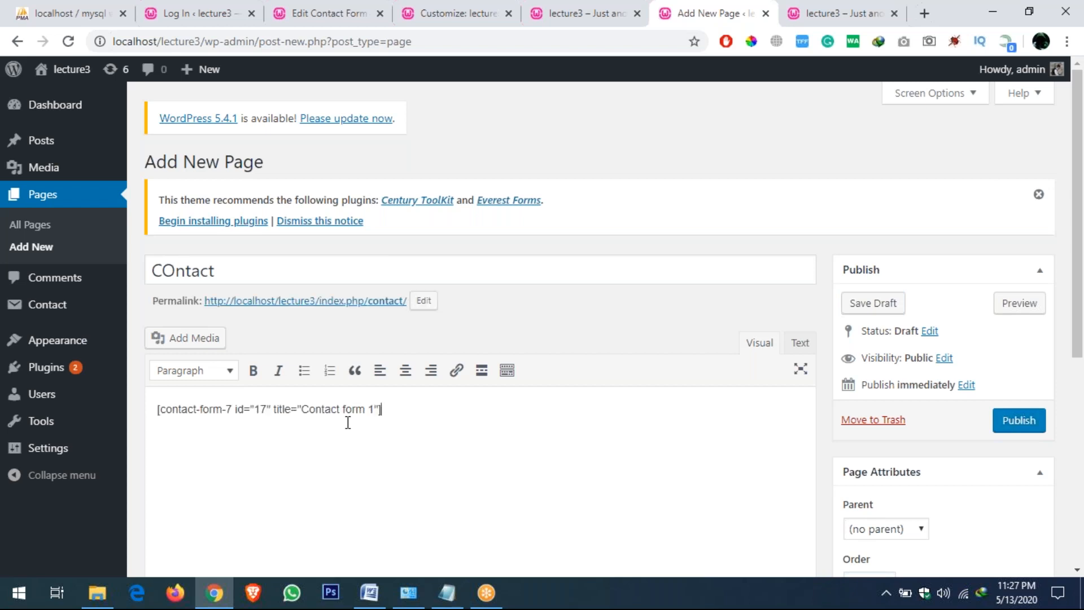
click(1019, 420)
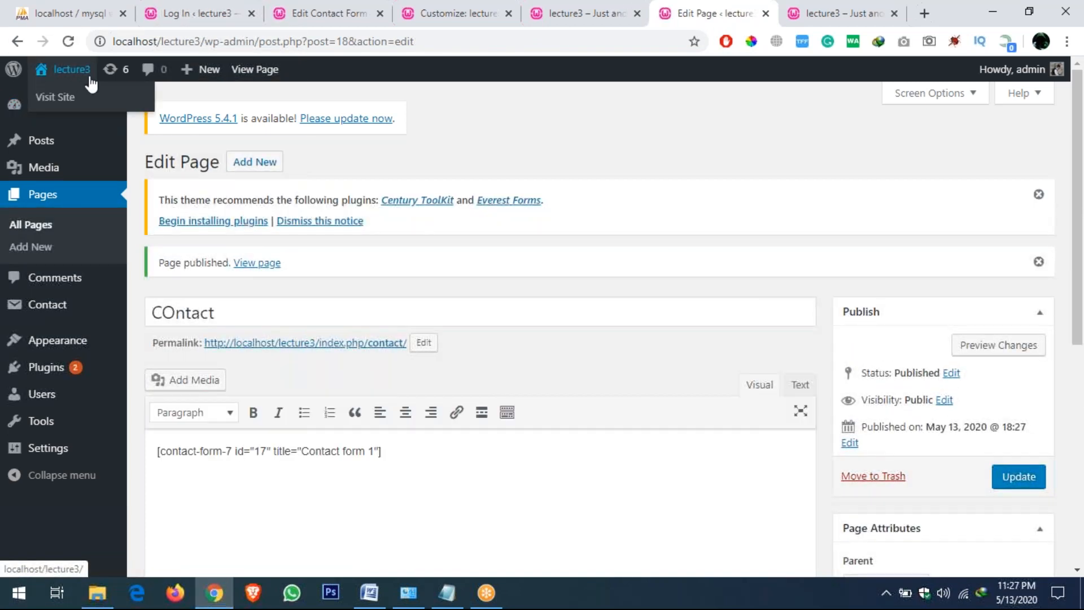
View the published contact page on the site and check the name, email, subject and message fields of its form.
click(258, 265)
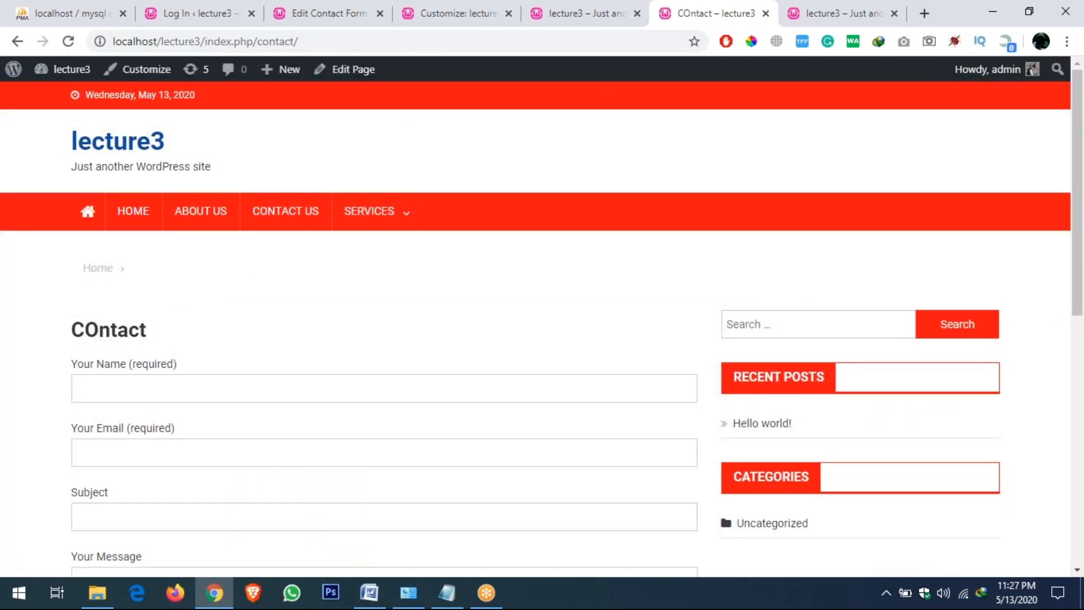
scroll(542, 317, down, 2)
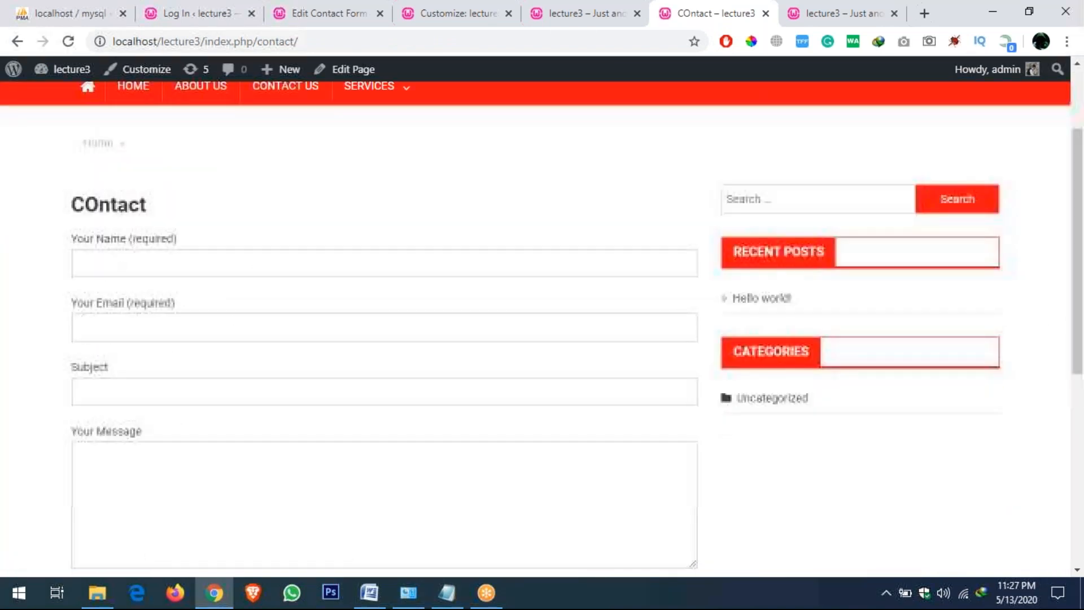
scroll(176, 175, down, 2)
click(177, 175)
click(297, 228)
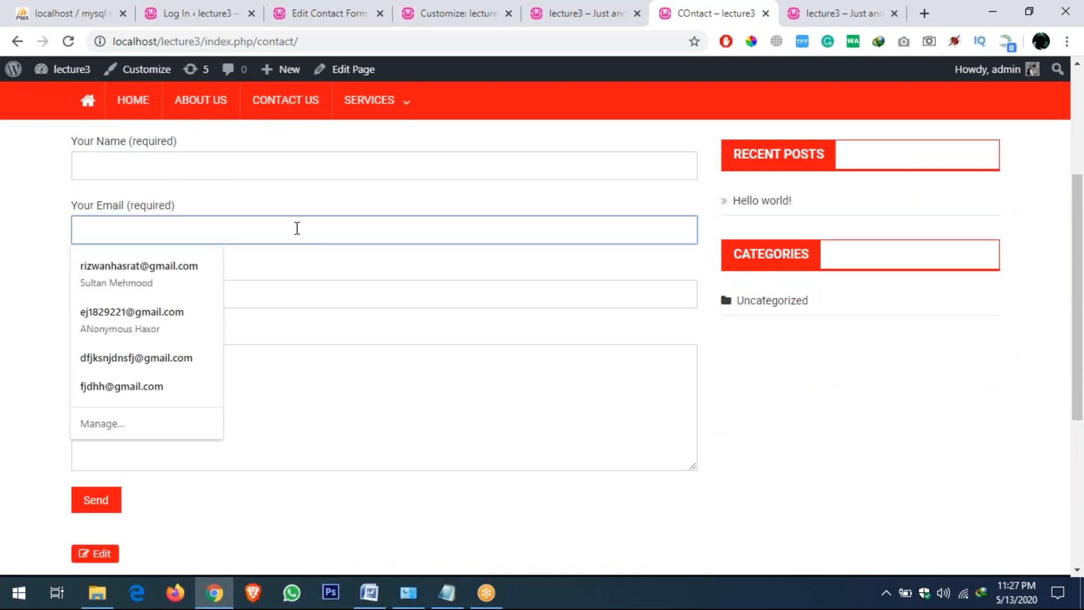
click(21, 198)
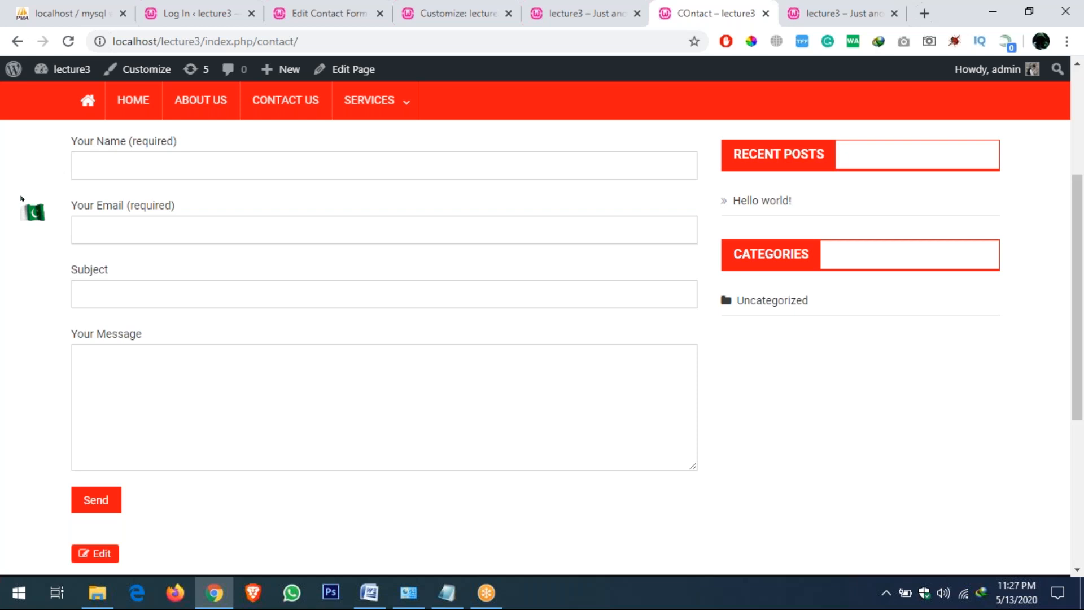
Return to the WordPress admin and open the page for adding new plugins.
click(407, 12)
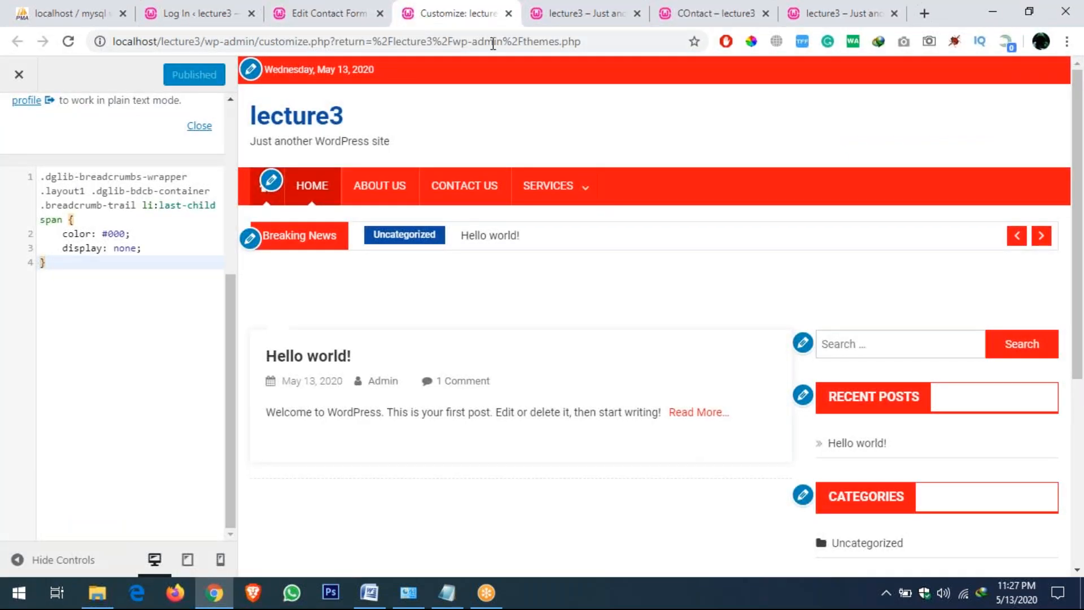
click(309, 14)
click(163, 414)
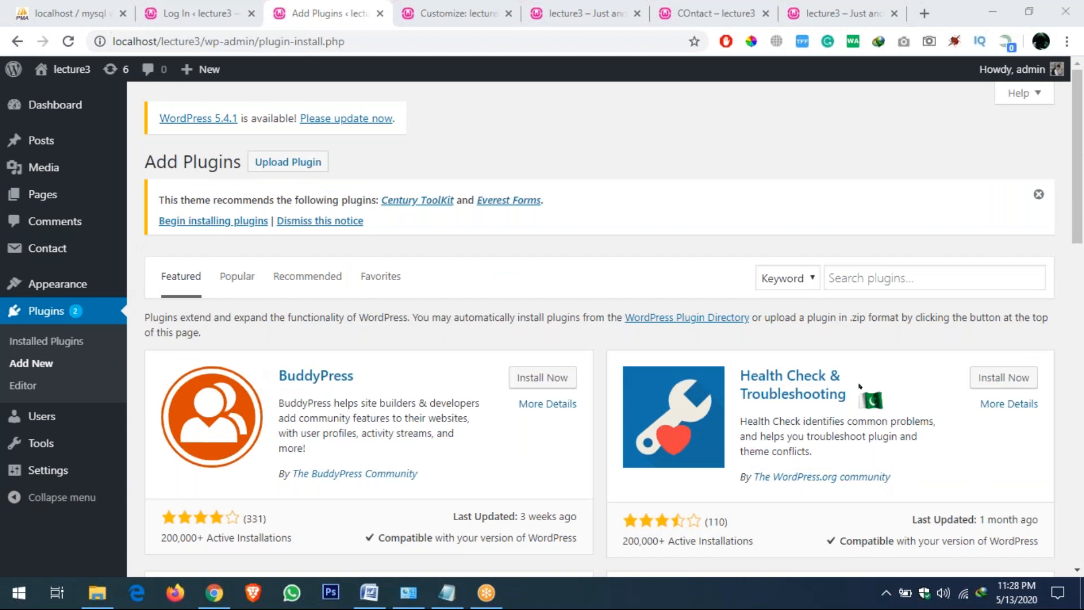
Browse the featured plugins in the plugin directory down to Jetpack and Akismet Anti-Spam.
click(556, 277)
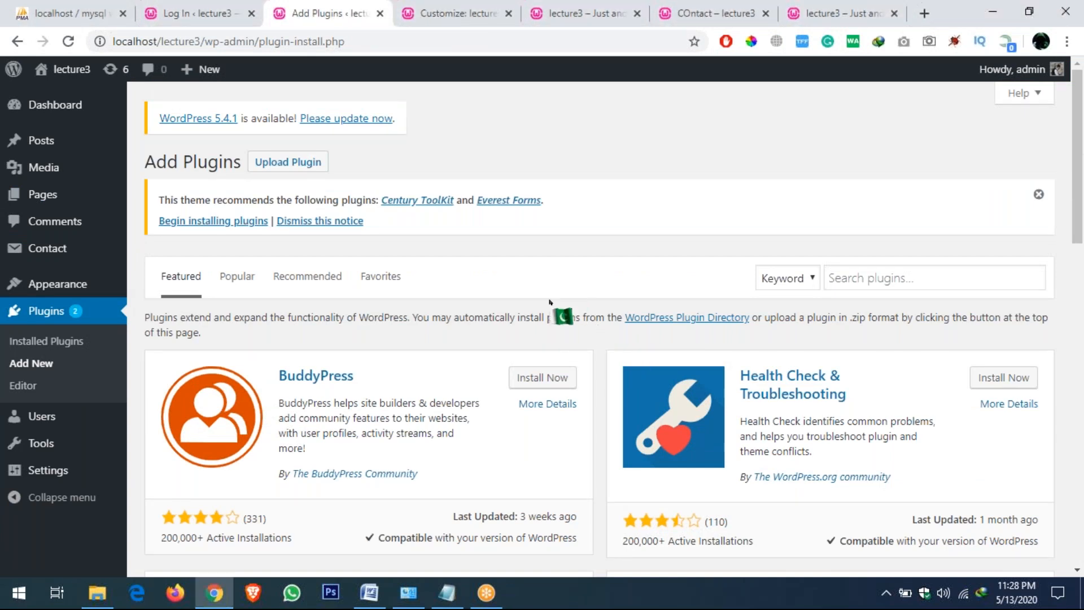
scroll(441, 370, down, 1)
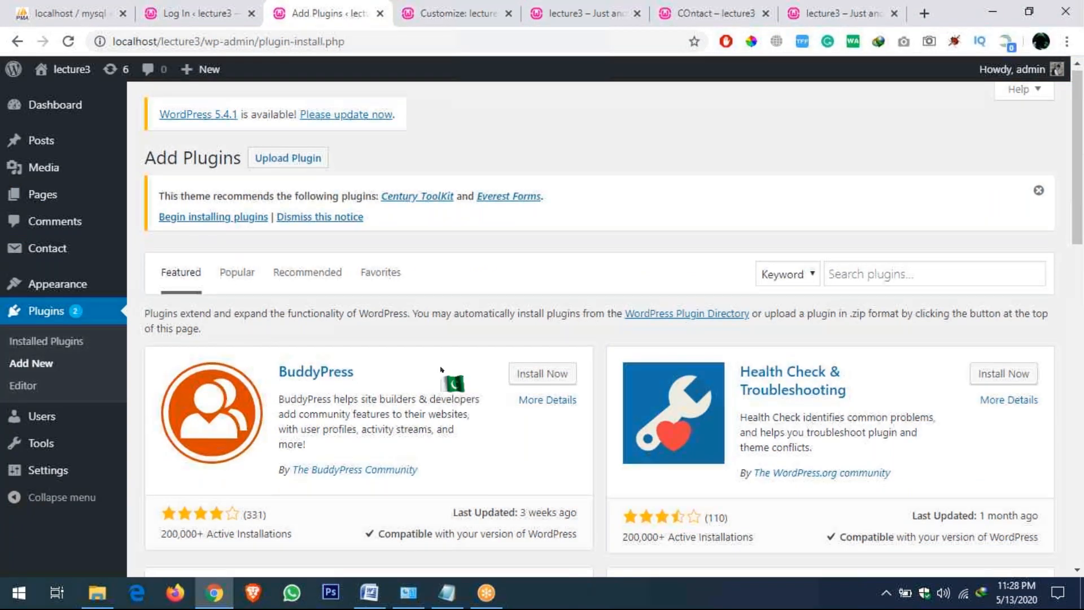
scroll(441, 369, down, 3)
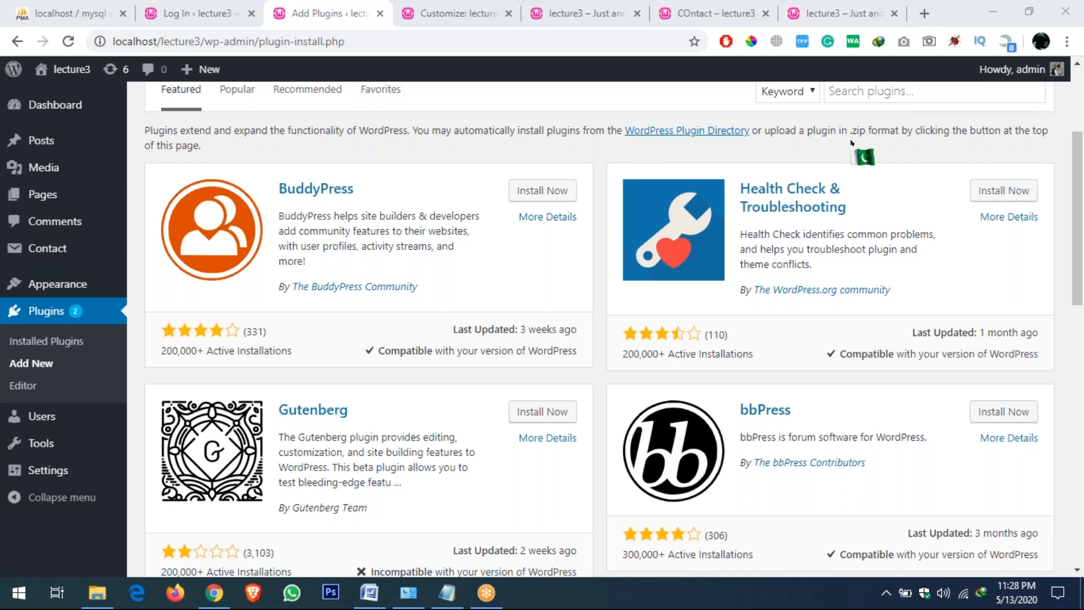
click(669, 161)
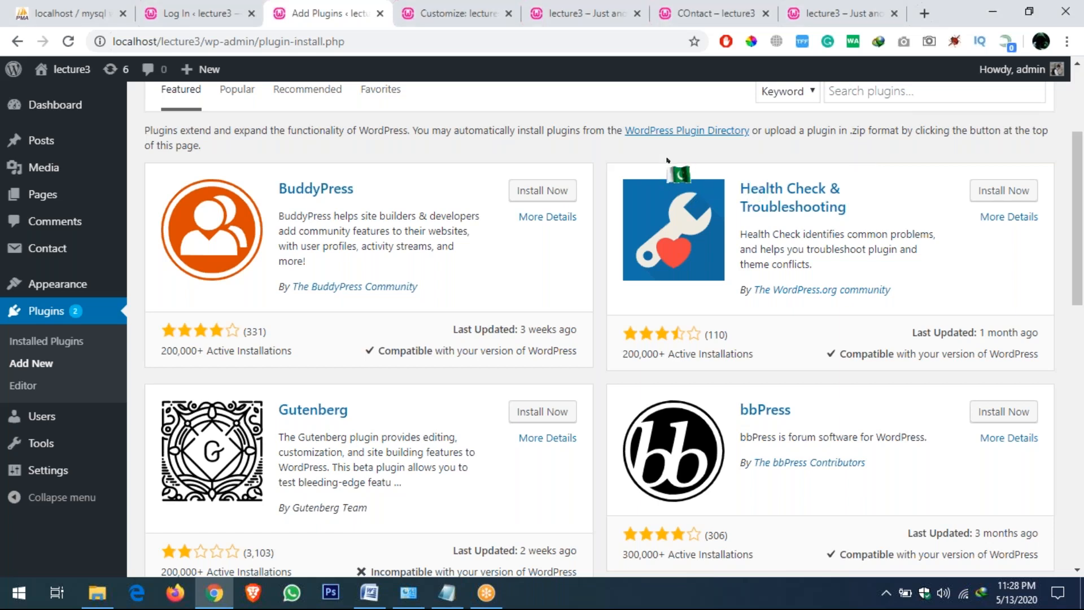
click(754, 46)
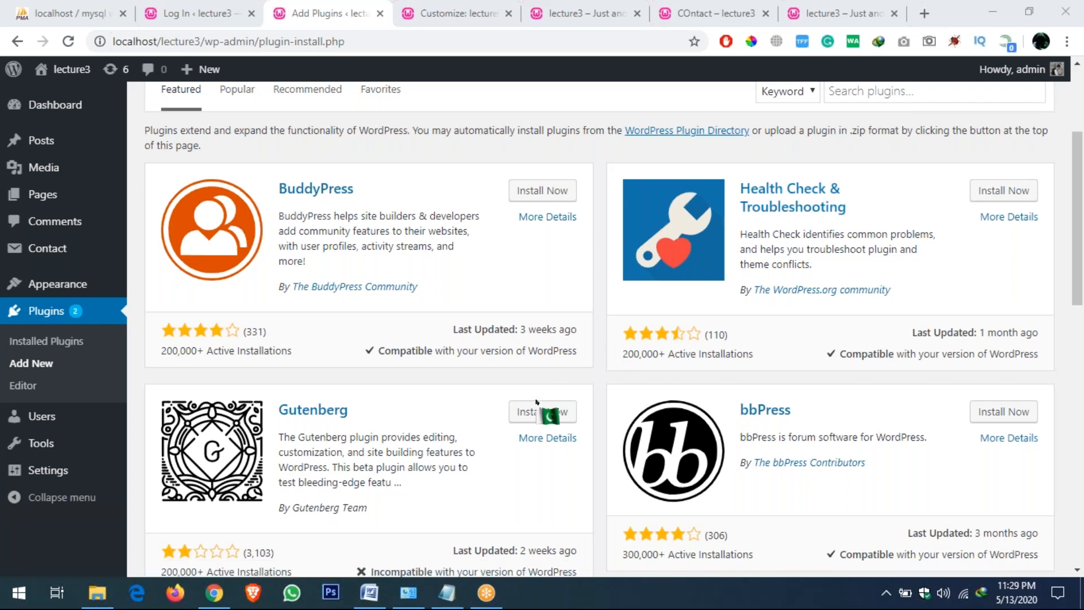
drag(1072, 216, 1069, 293)
scroll(1072, 240, down, 3)
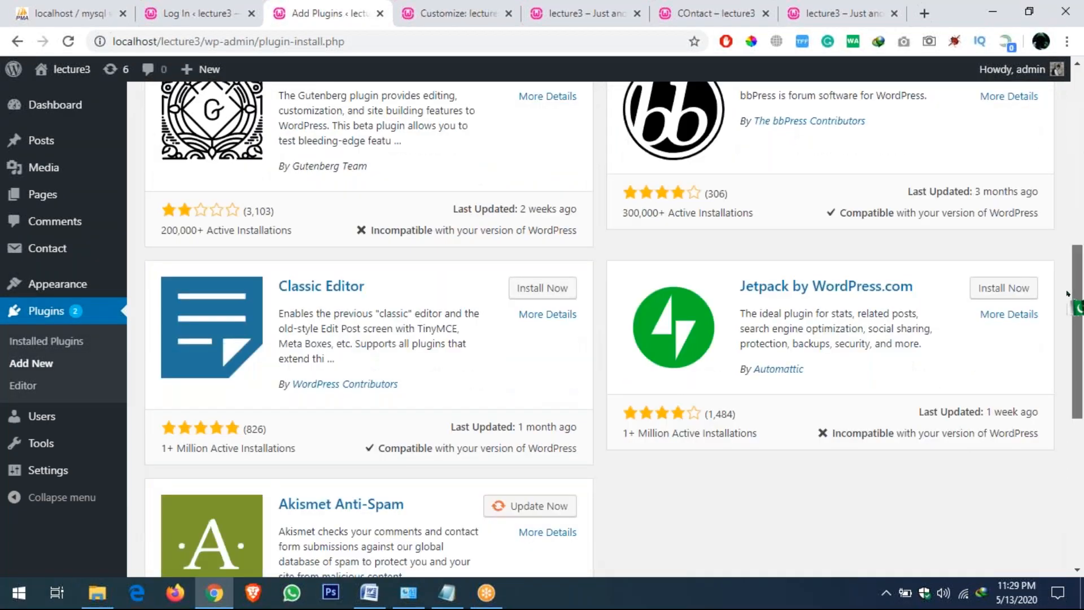
Open the list of all site users and check the roles available for changing a user's role.
scroll(397, 425, down, 2)
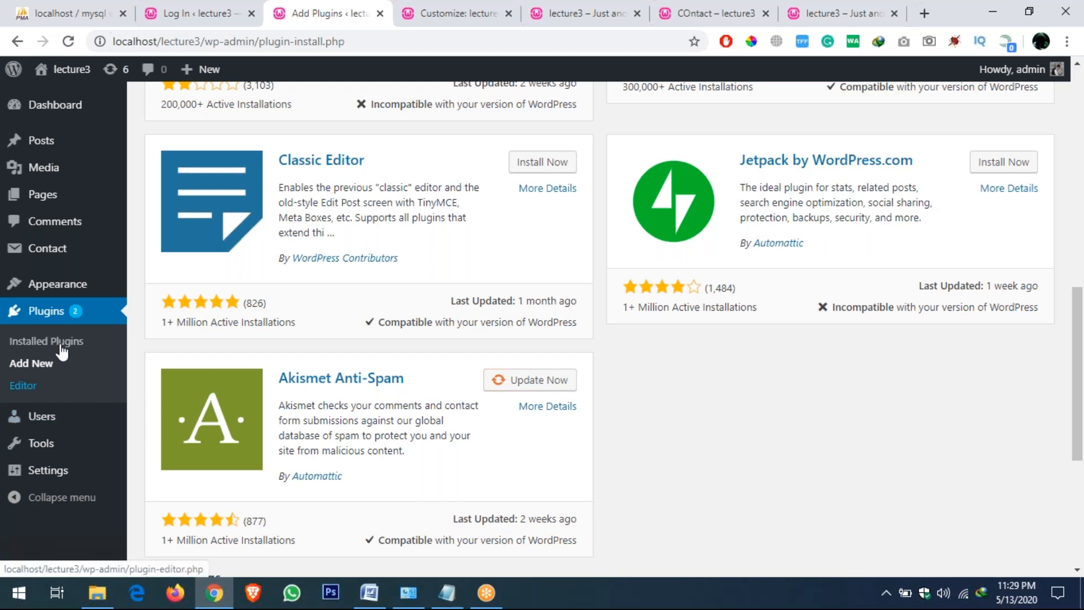
click(53, 423)
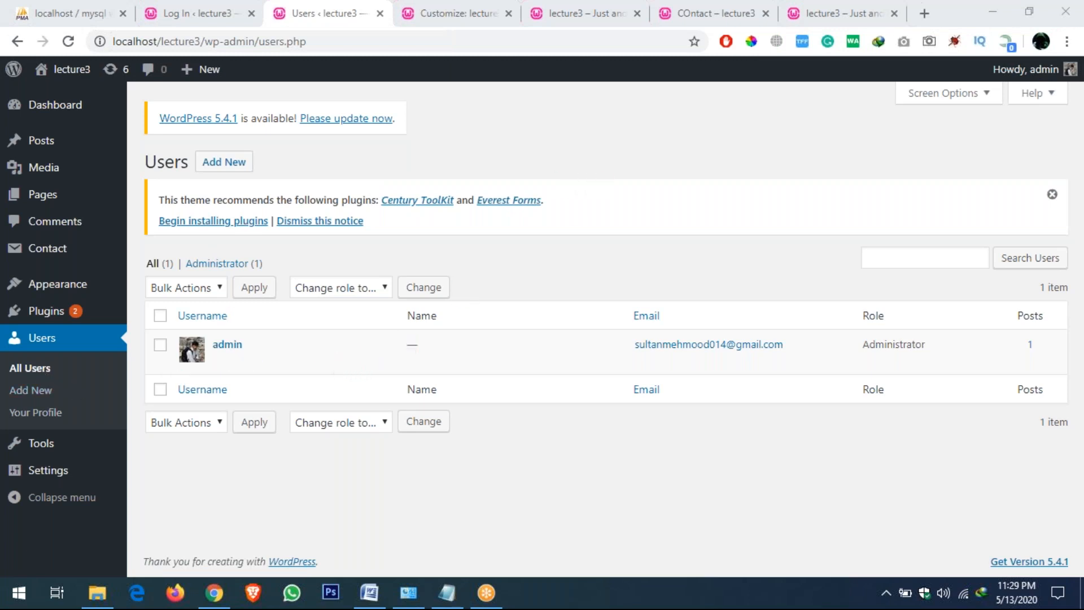
click(331, 288)
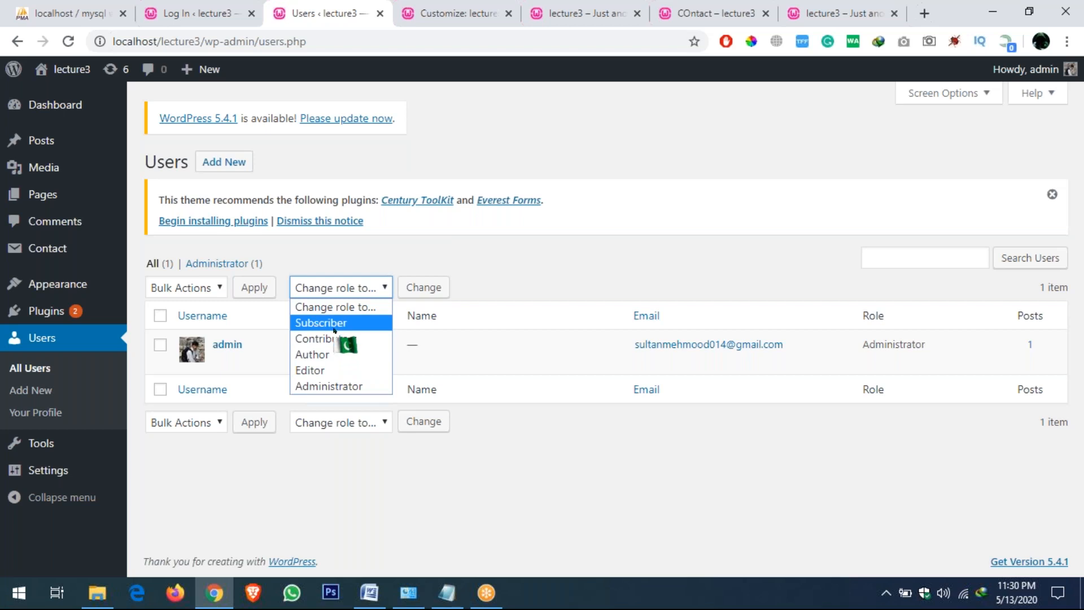
click(924, 84)
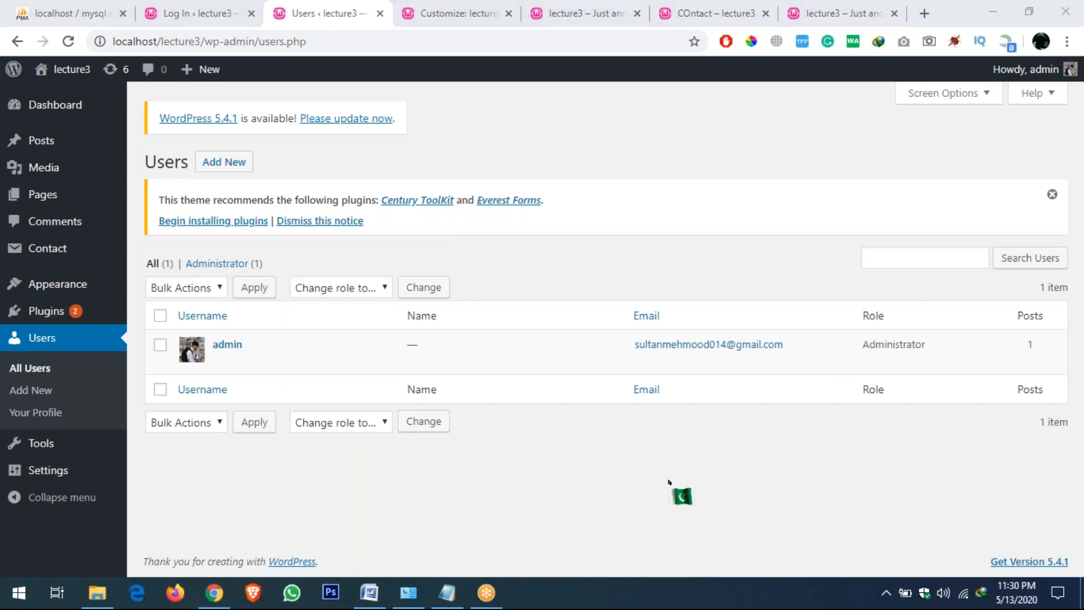
click(670, 482)
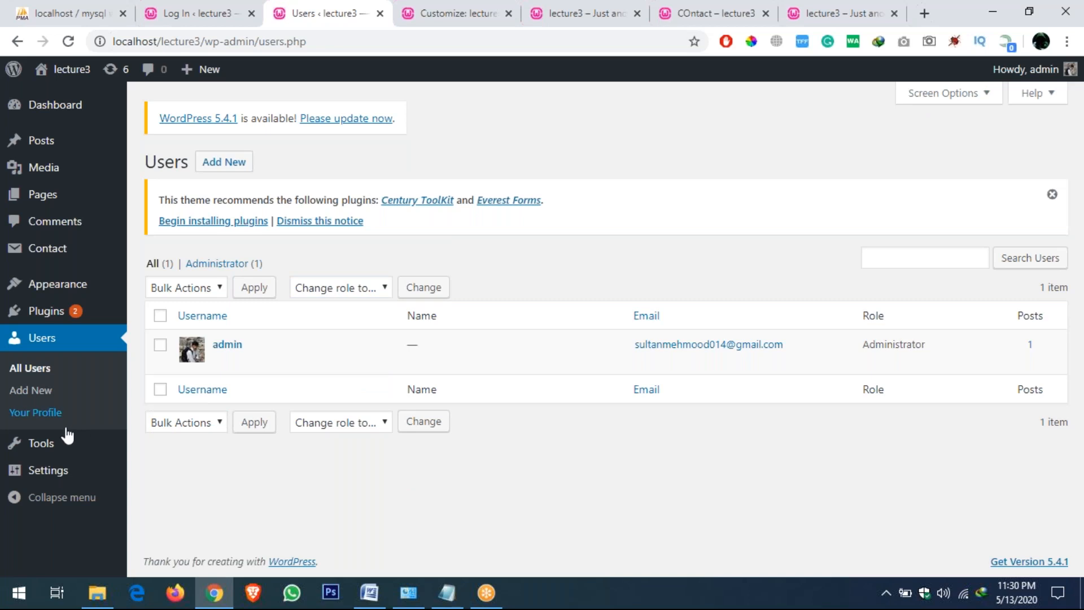
Open the site tools and review the importers down to WordPress, followed by the content choices for exporting.
click(71, 444)
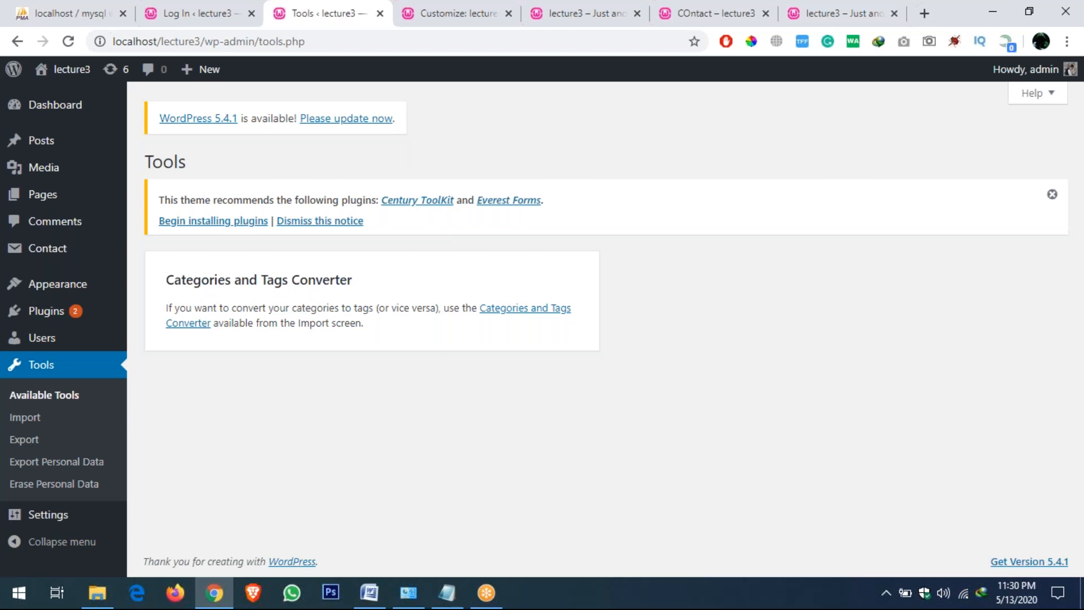
click(30, 419)
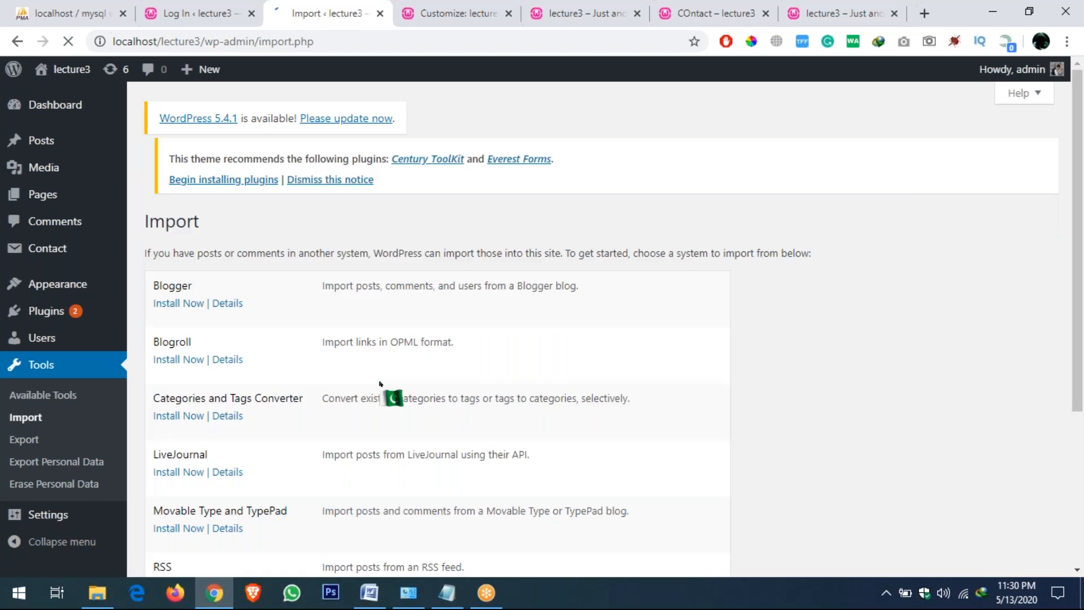
scroll(220, 184, down, 2)
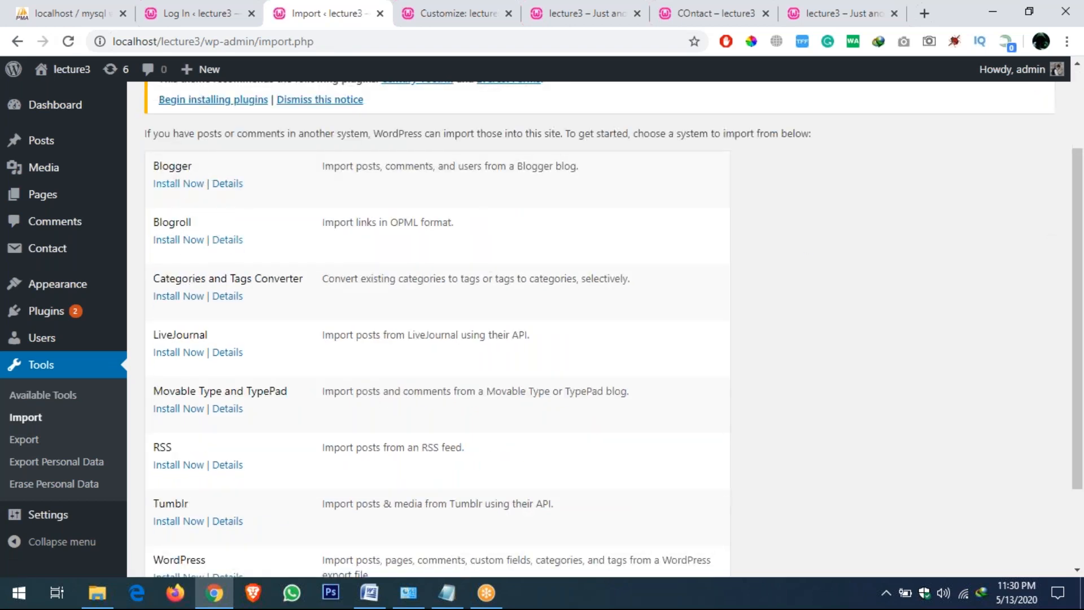
scroll(220, 239, down, 2)
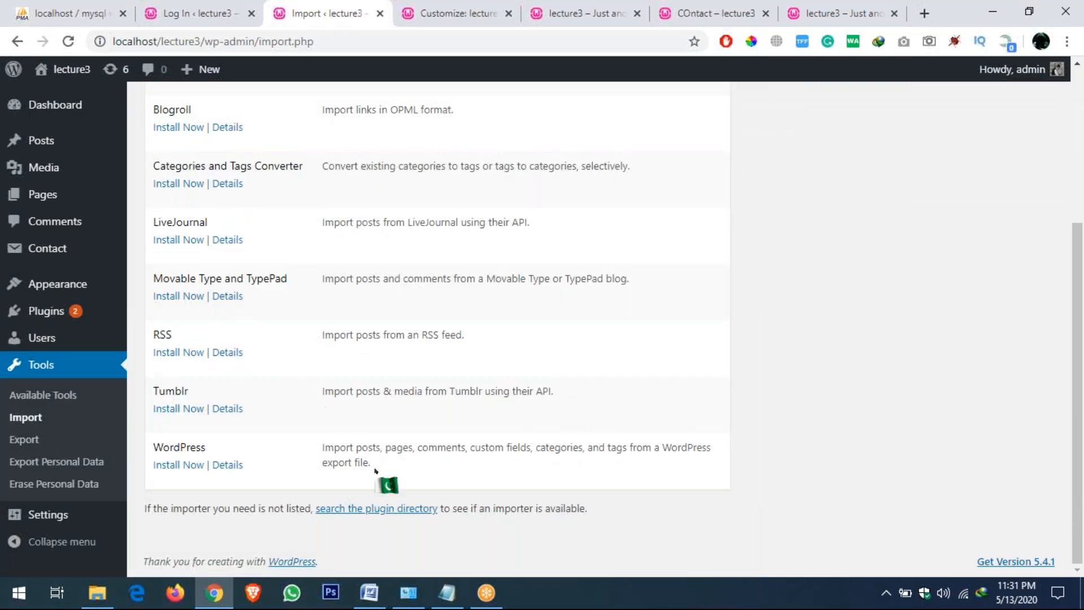
drag(388, 475, 317, 445)
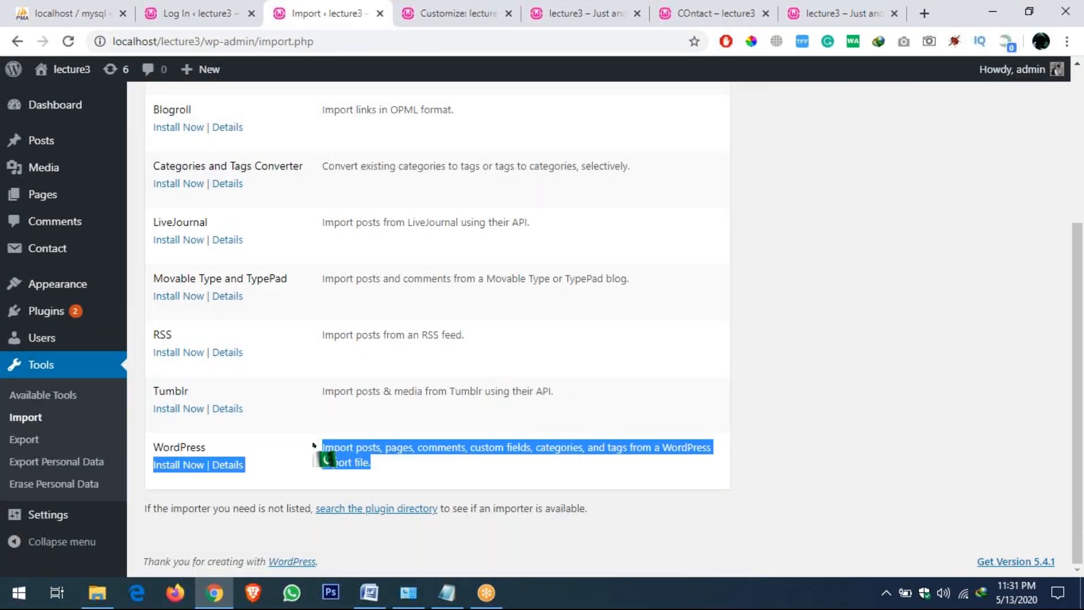
click(373, 455)
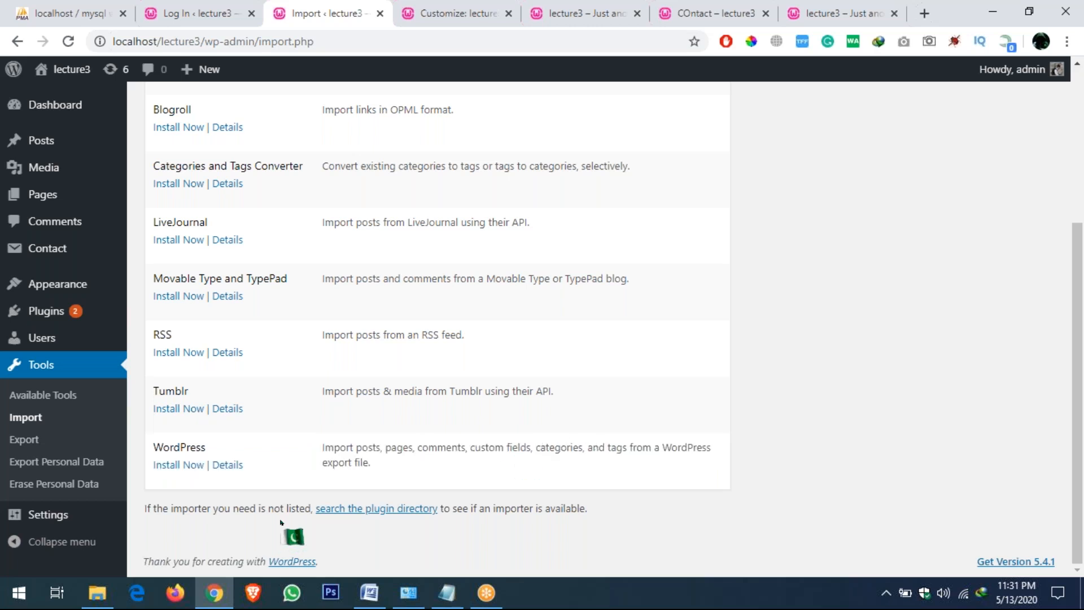
click(32, 441)
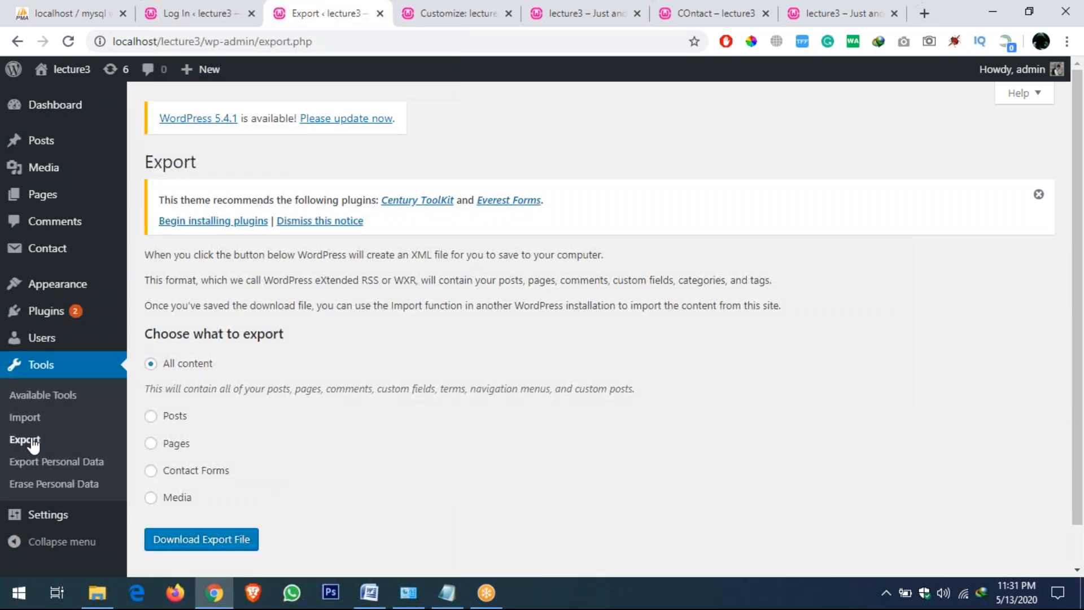
scroll(92, 464, down, 1)
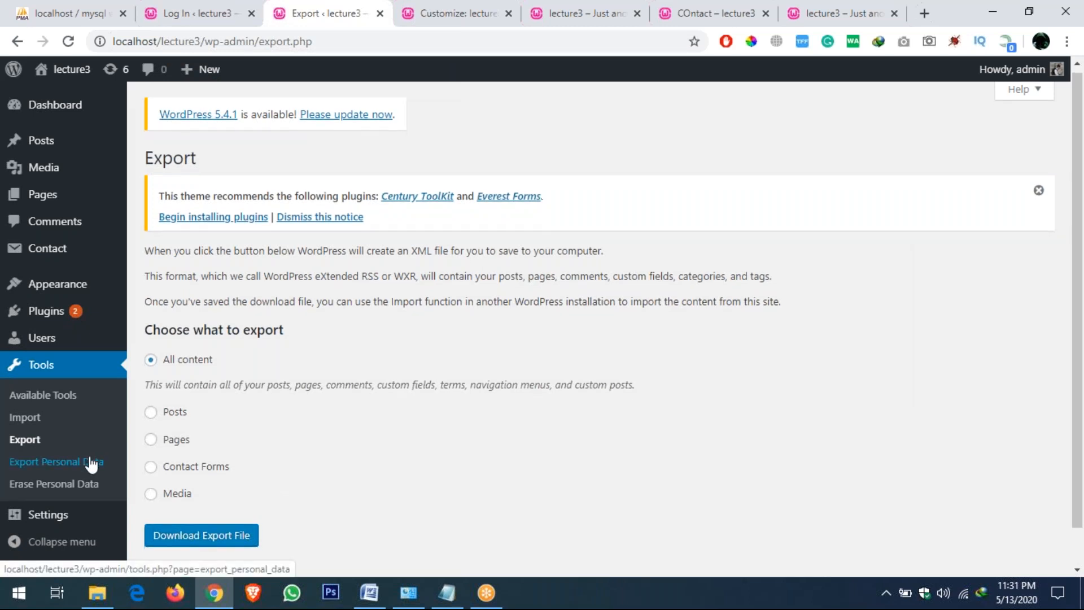
Open the general settings and point out the site title and tagline.
click(65, 518)
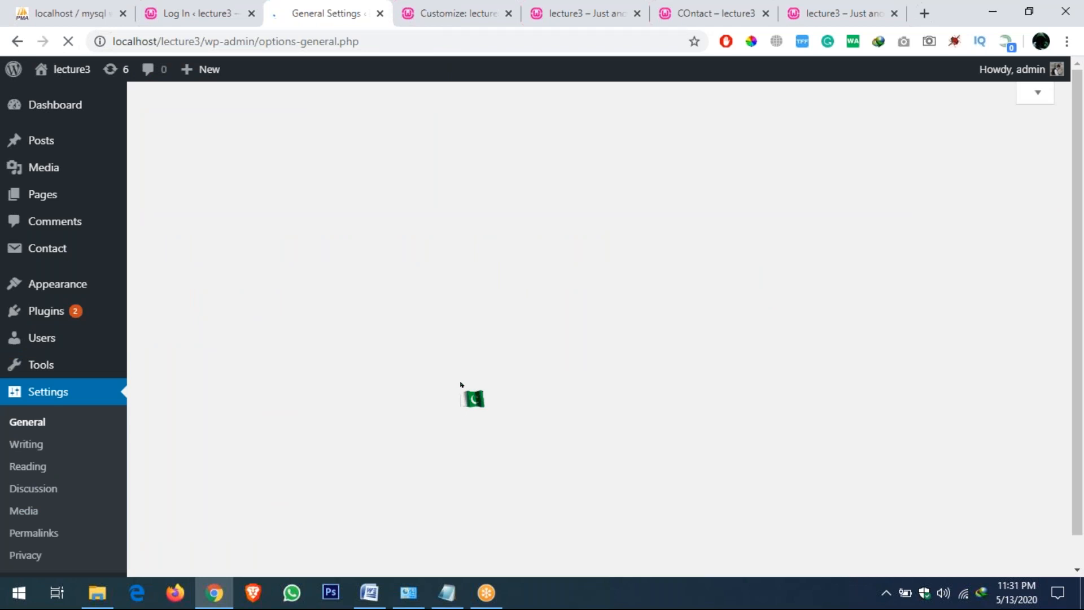
click(391, 294)
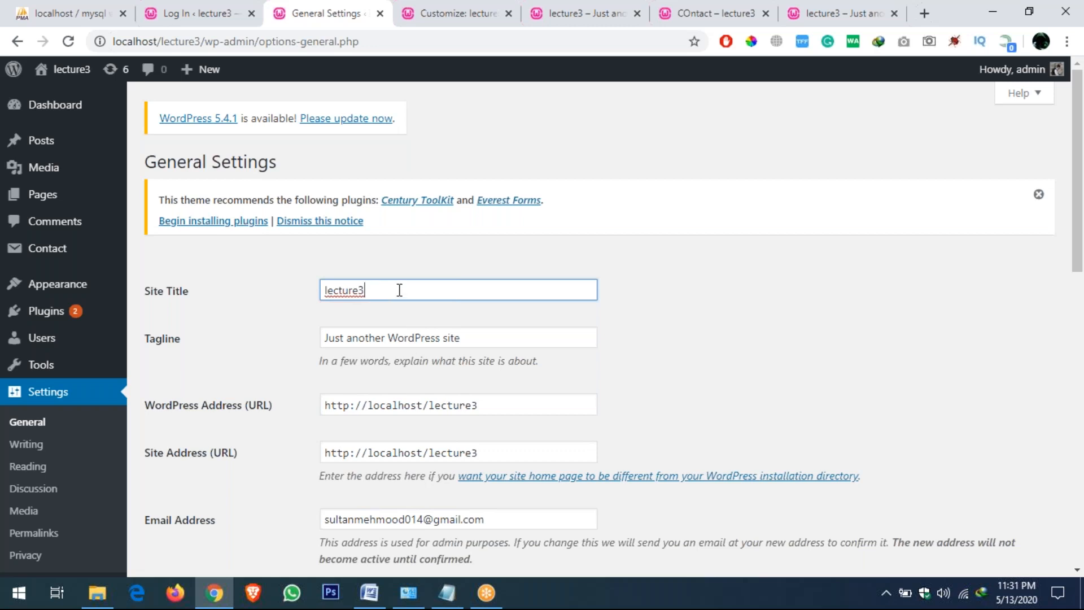
drag(388, 289, 324, 300)
click(269, 316)
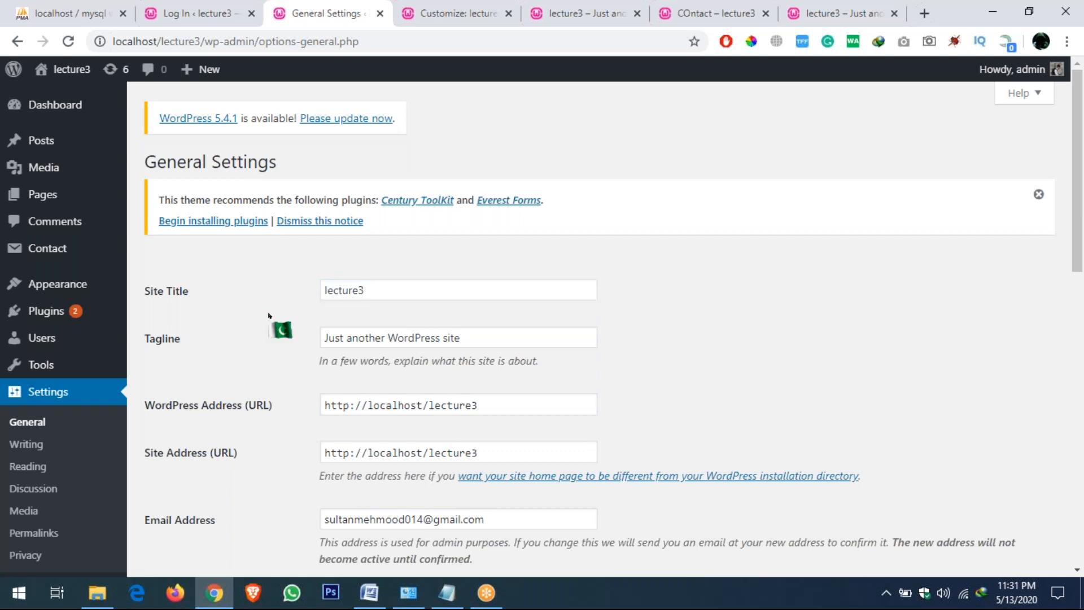
click(428, 337)
click(267, 367)
Review the WordPress address, admin email, membership, default role, language and timezone fields in the general settings.
scroll(266, 368, down, 4)
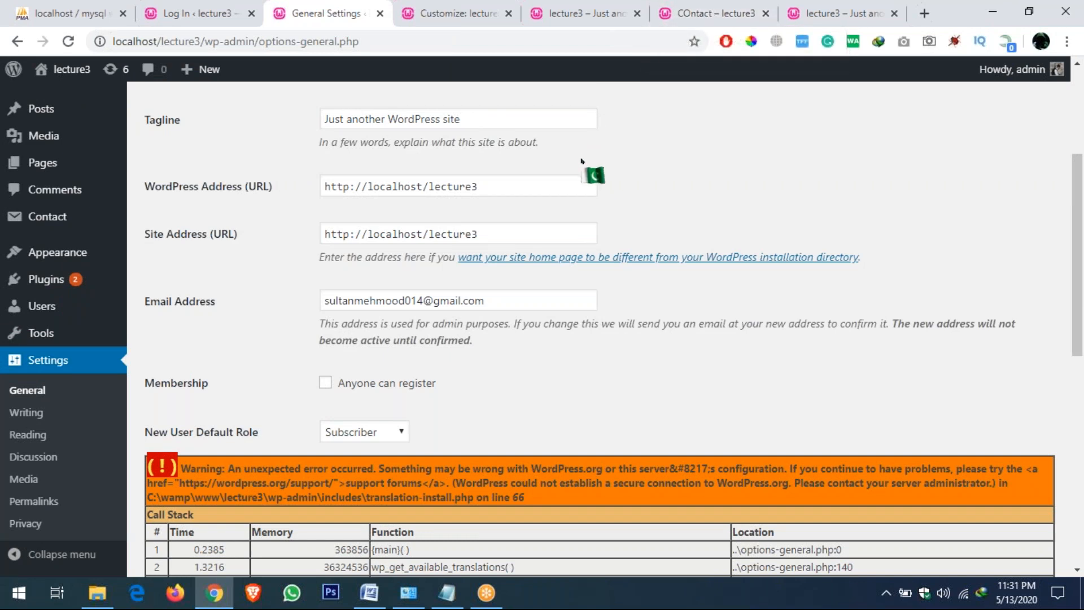
drag(489, 187, 323, 186)
click(378, 189)
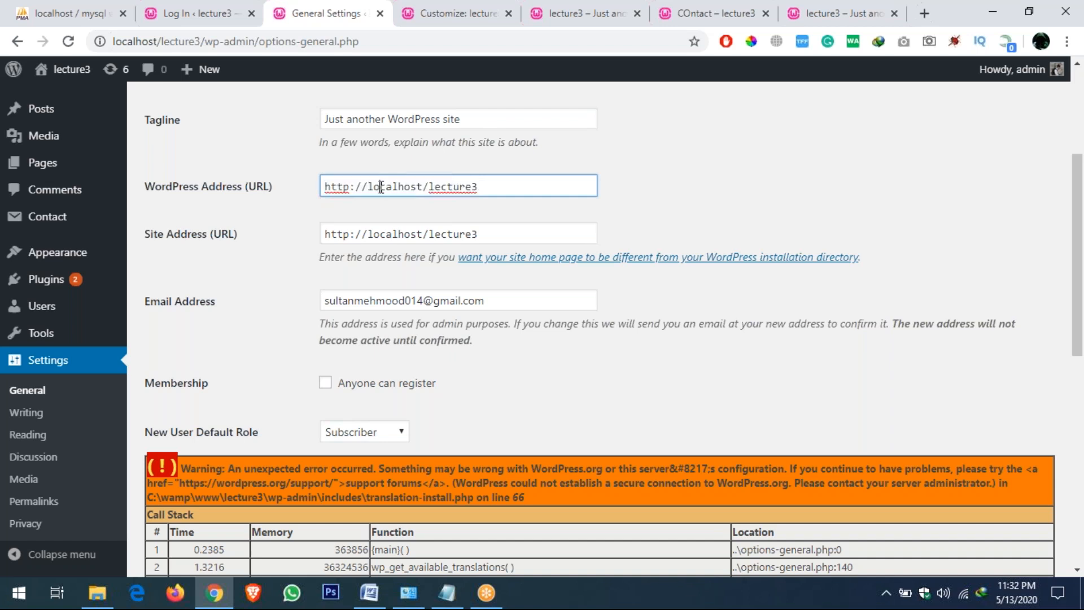
click(246, 320)
click(502, 298)
drag(541, 299, 309, 295)
click(291, 311)
scroll(291, 312, down, 2)
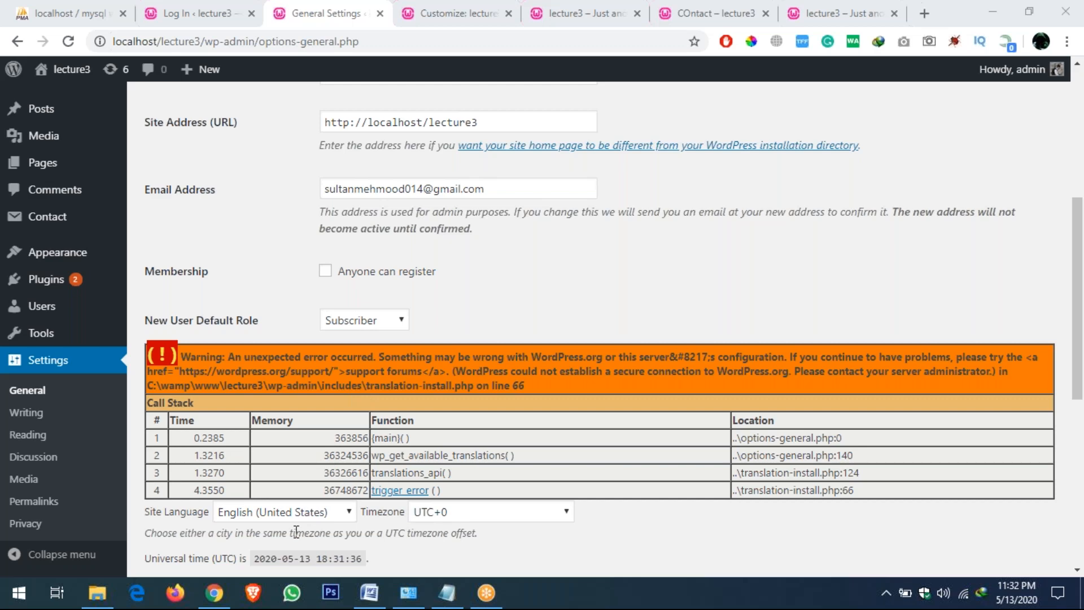
Open the writing settings and review the post defaults, post-via-email options and update services.
click(37, 418)
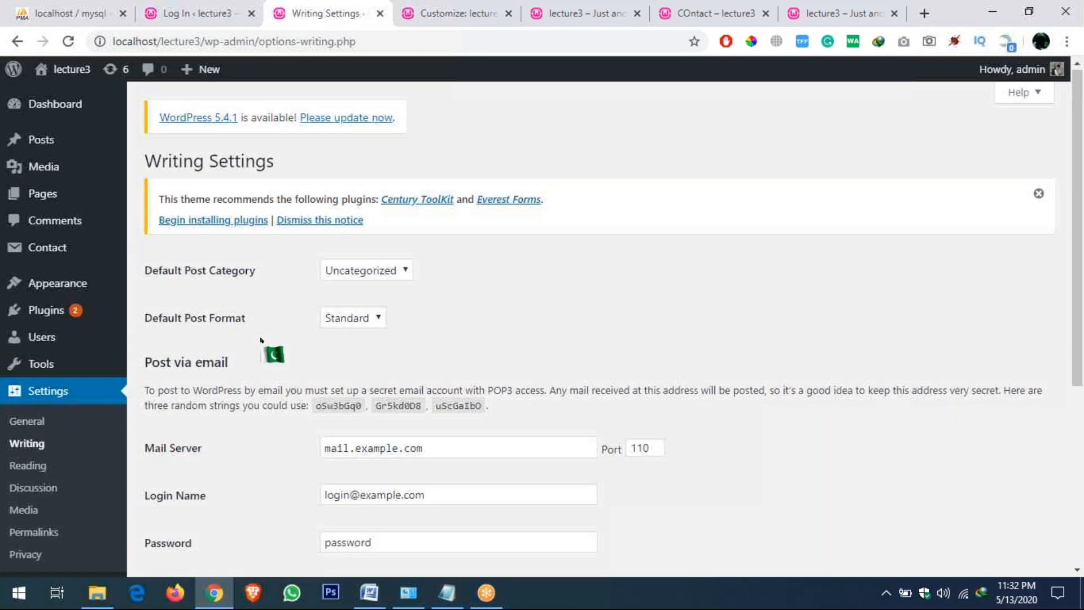
scroll(261, 339, down, 4)
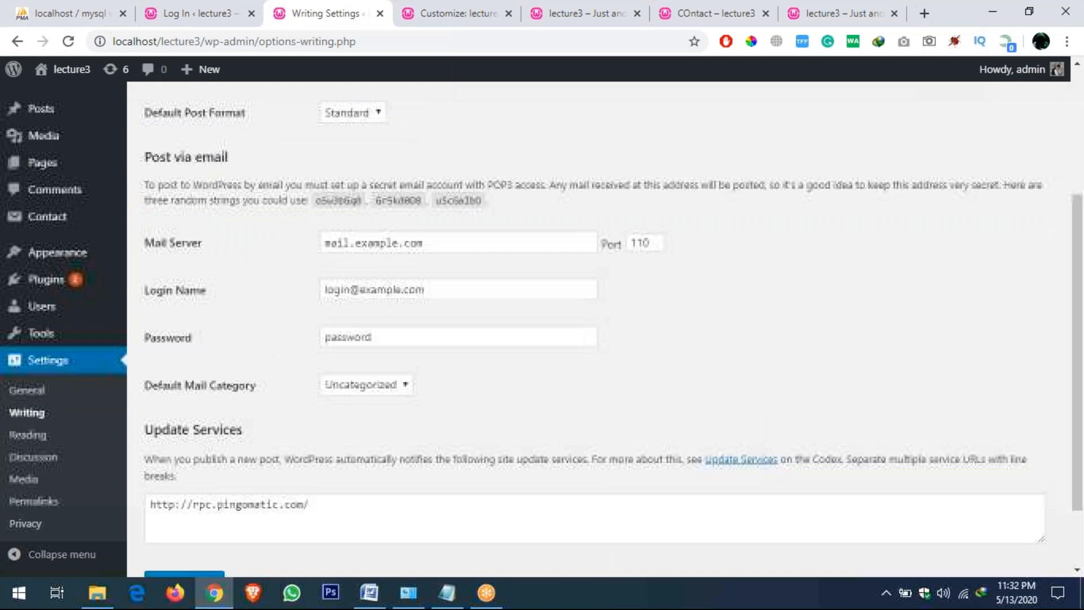
scroll(266, 346, down, 2)
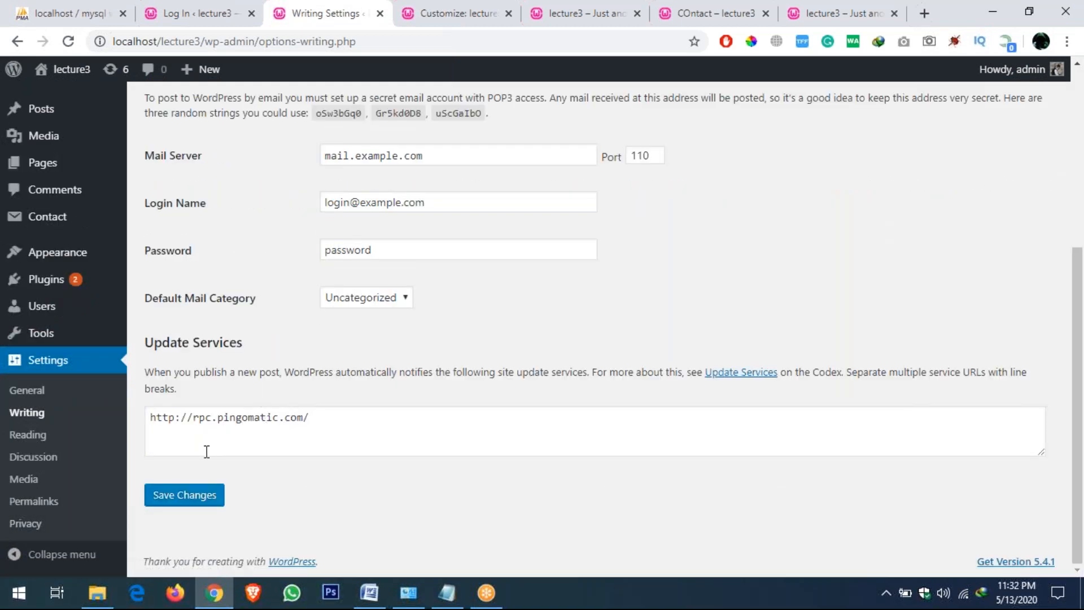
click(323, 430)
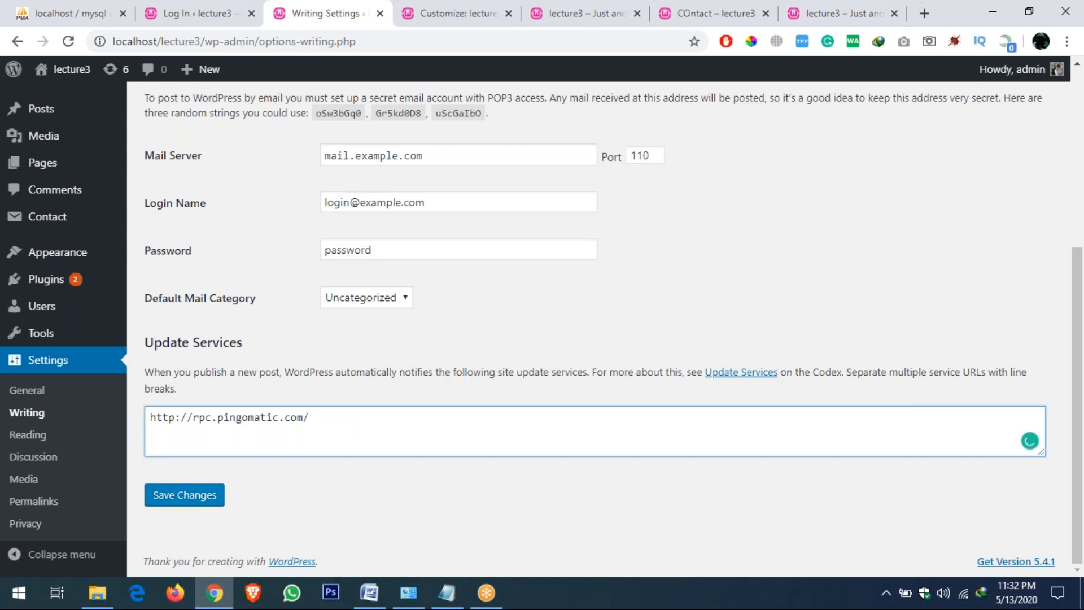
Review the reading settings for the homepage and feeds, and the discussion settings down to the default avatar.
click(35, 440)
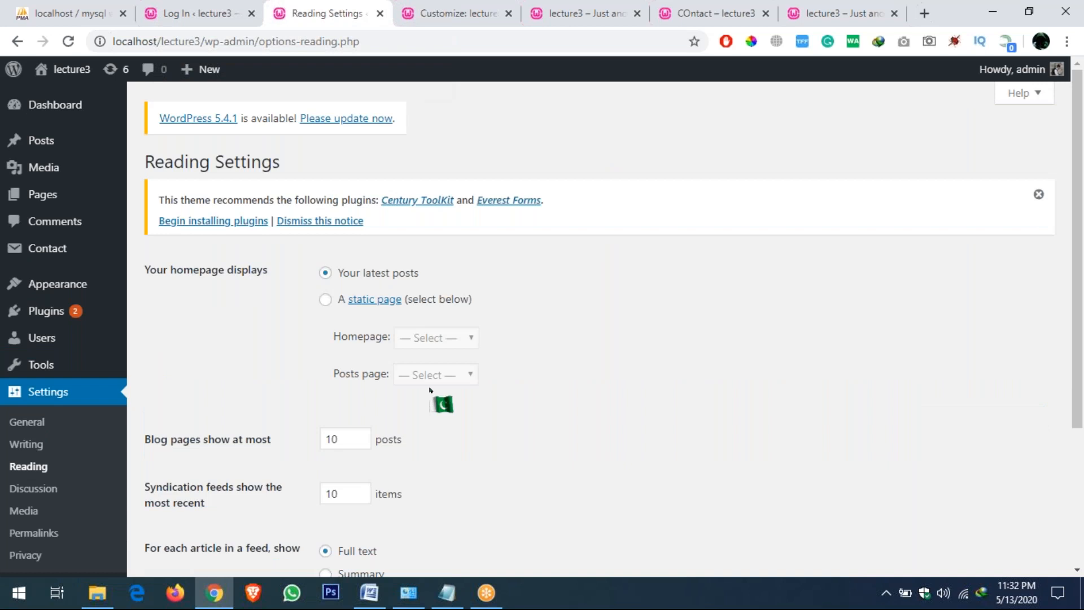
scroll(435, 395, down, 4)
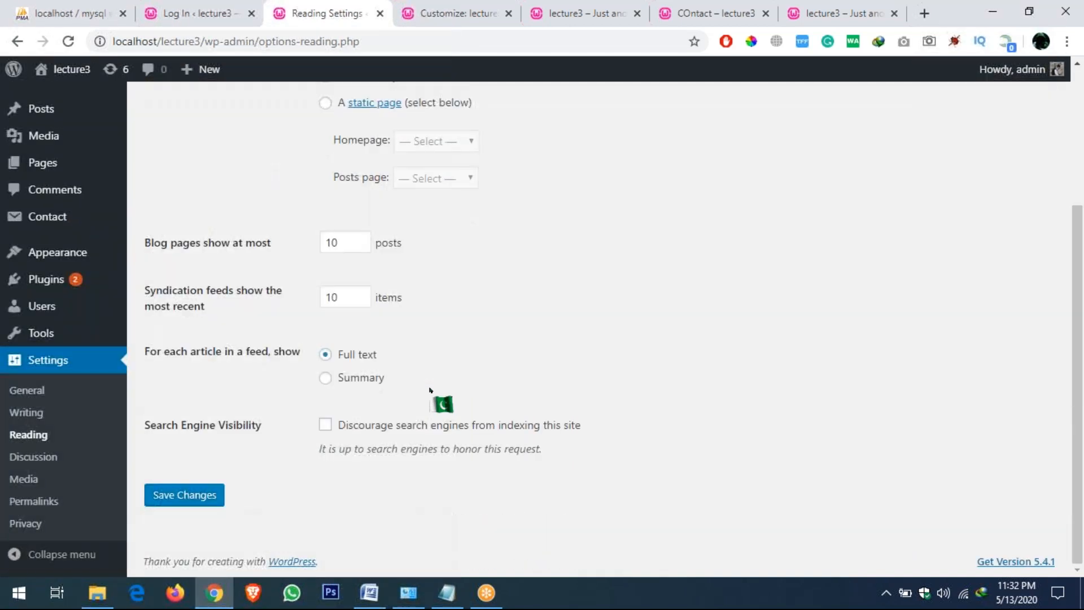
click(53, 462)
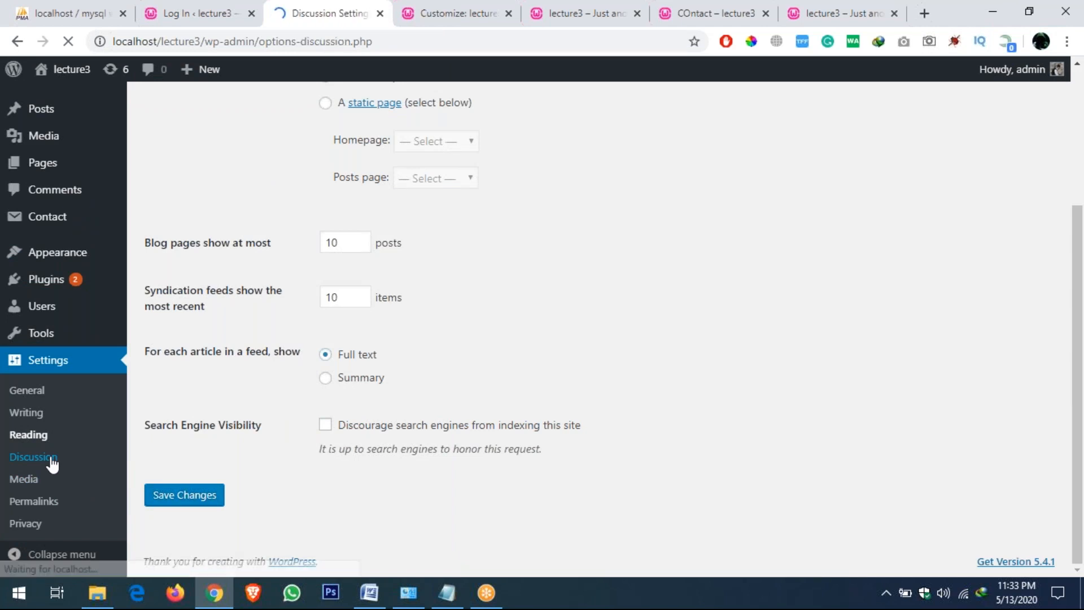
scroll(192, 454, down, 15)
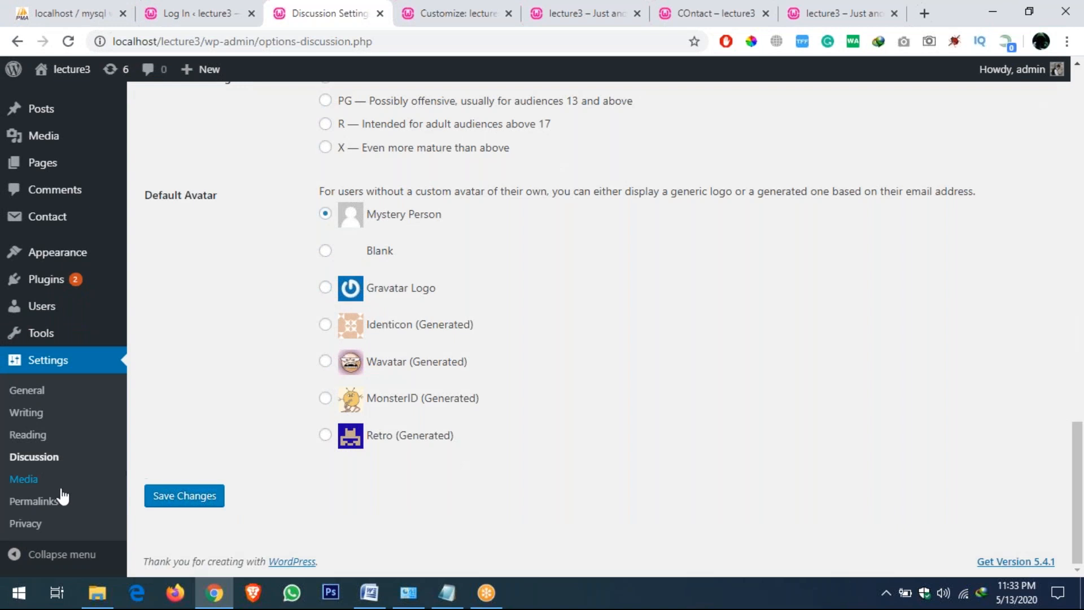
Open the permalink settings and compare the URL structures with the address of the published contact page.
click(50, 502)
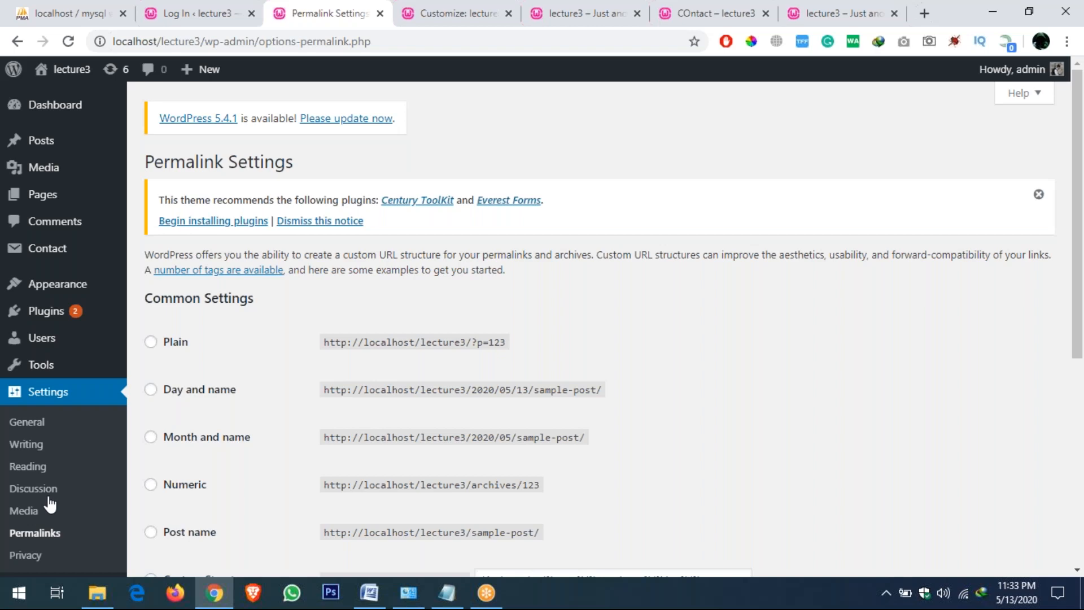
scroll(290, 427, down, 5)
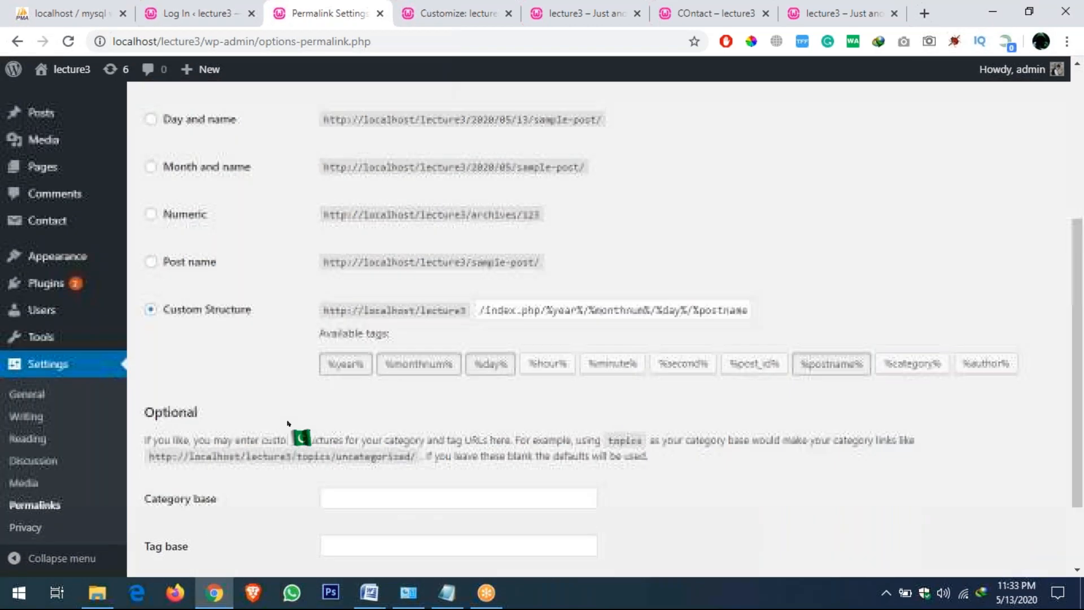
scroll(288, 423, up, 2)
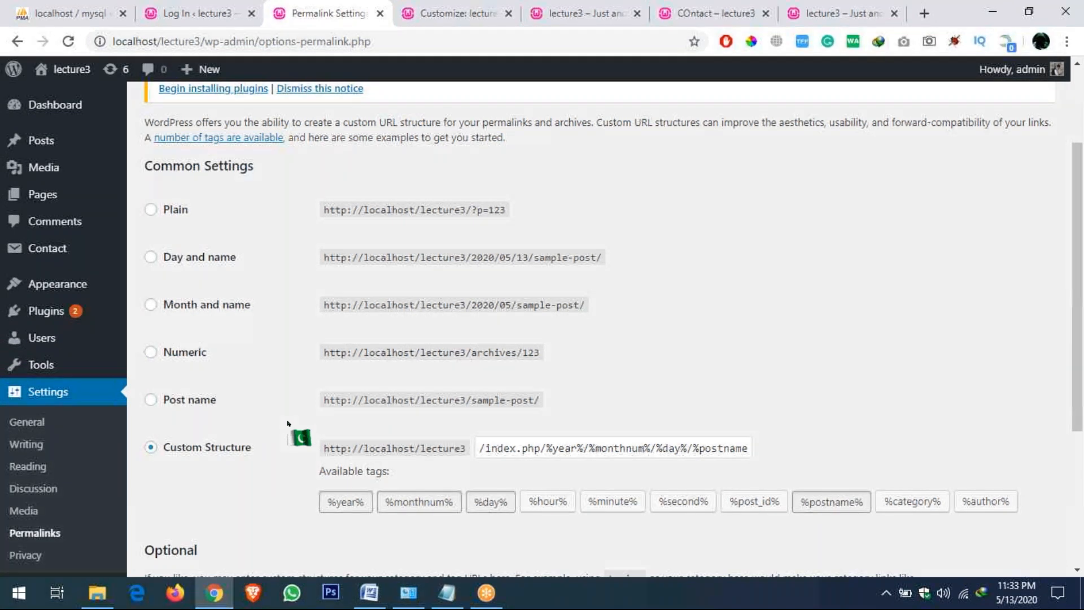
double_click(458, 213)
click(609, 108)
click(692, 12)
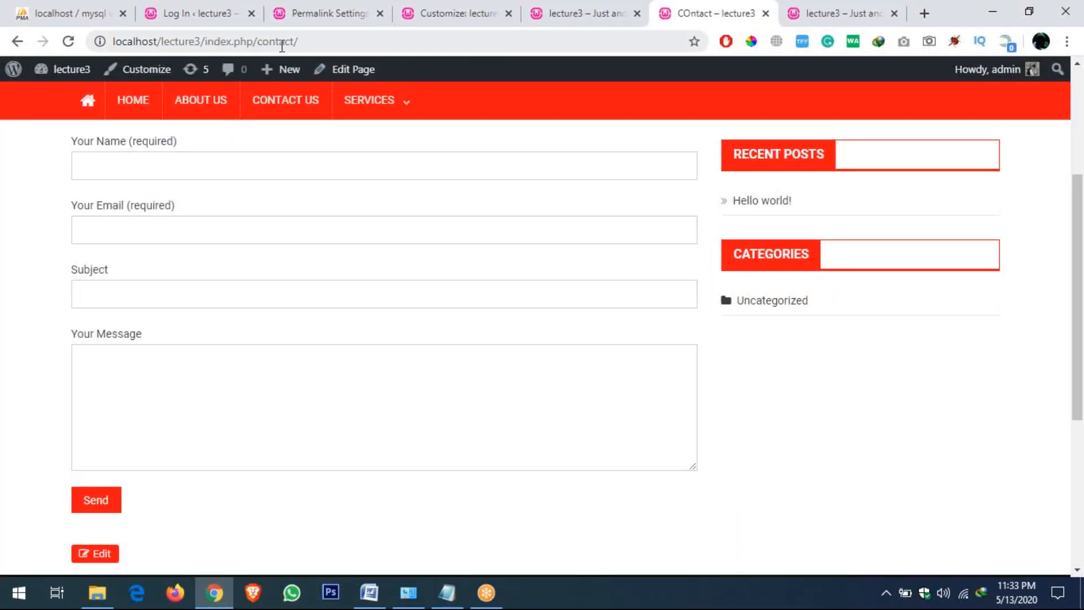
click(336, 13)
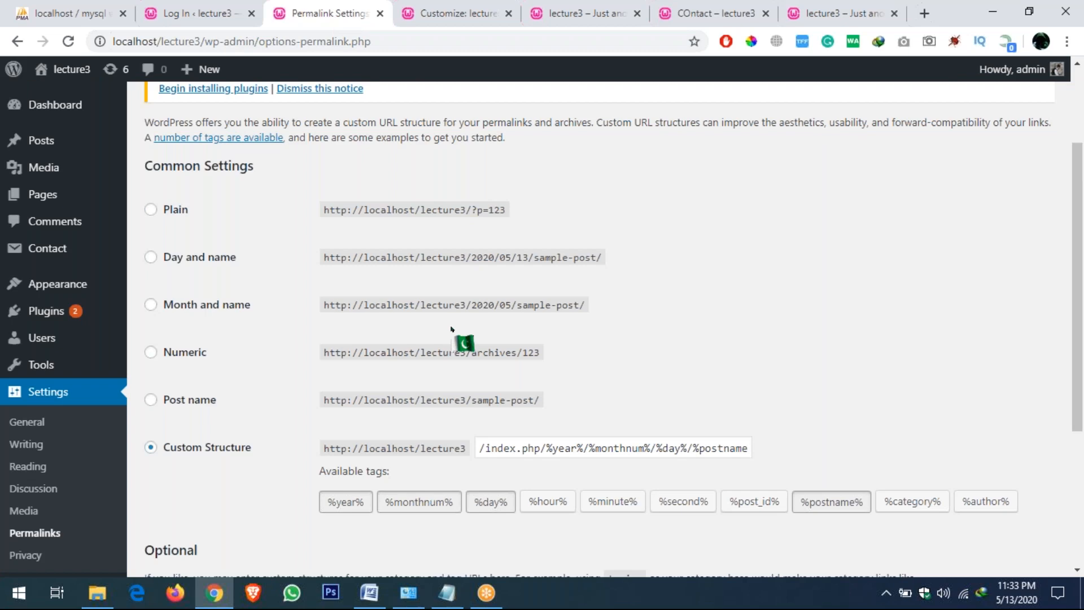
Set the permalink structure to Post name and save the changes.
scroll(461, 316, down, 3)
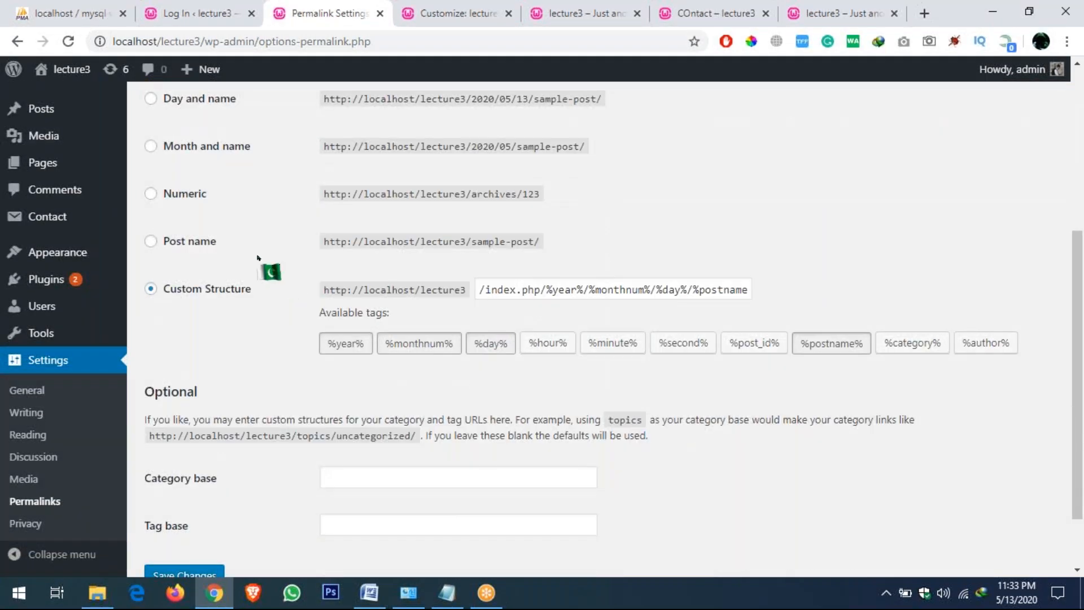
scroll(257, 258, down, 1)
scroll(257, 258, up, 3)
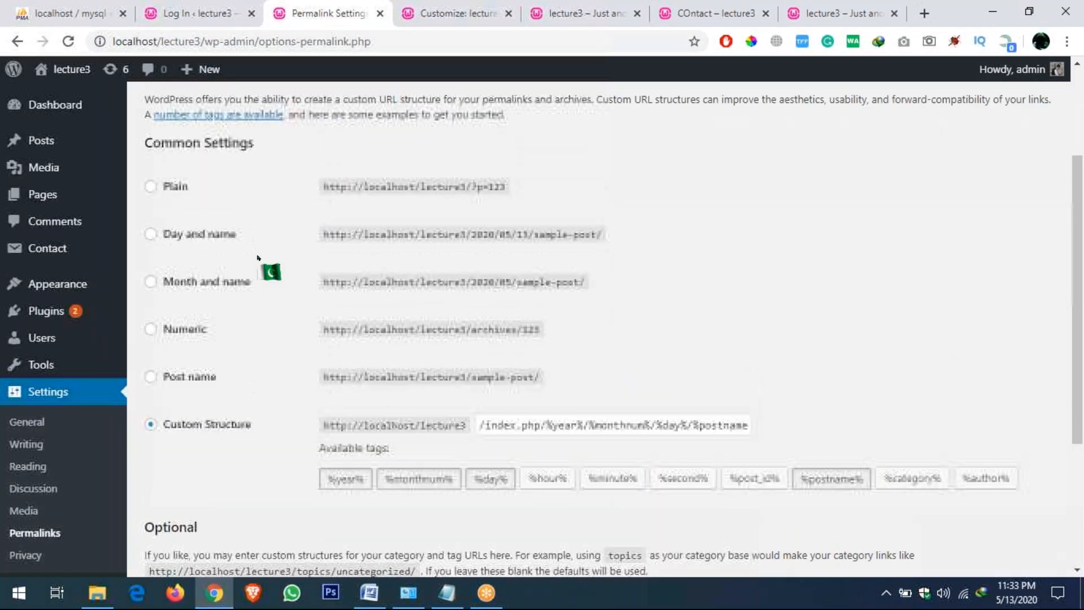
click(198, 377)
scroll(265, 377, down, 4)
click(181, 495)
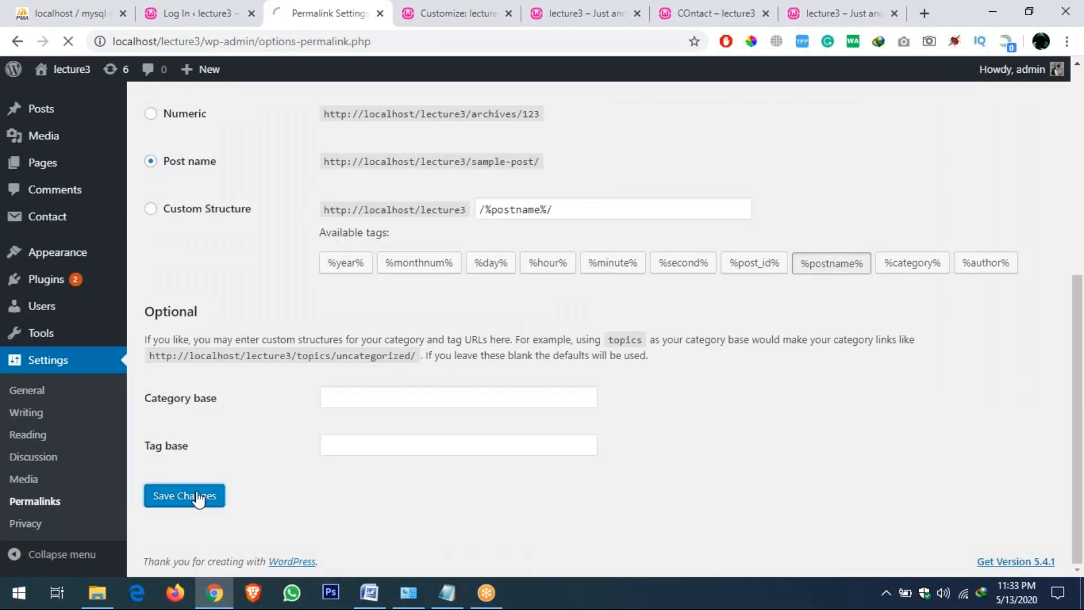
Load the published contact page at localhost/lecture3/contact/ by removing index.php from its address.
click(687, 15)
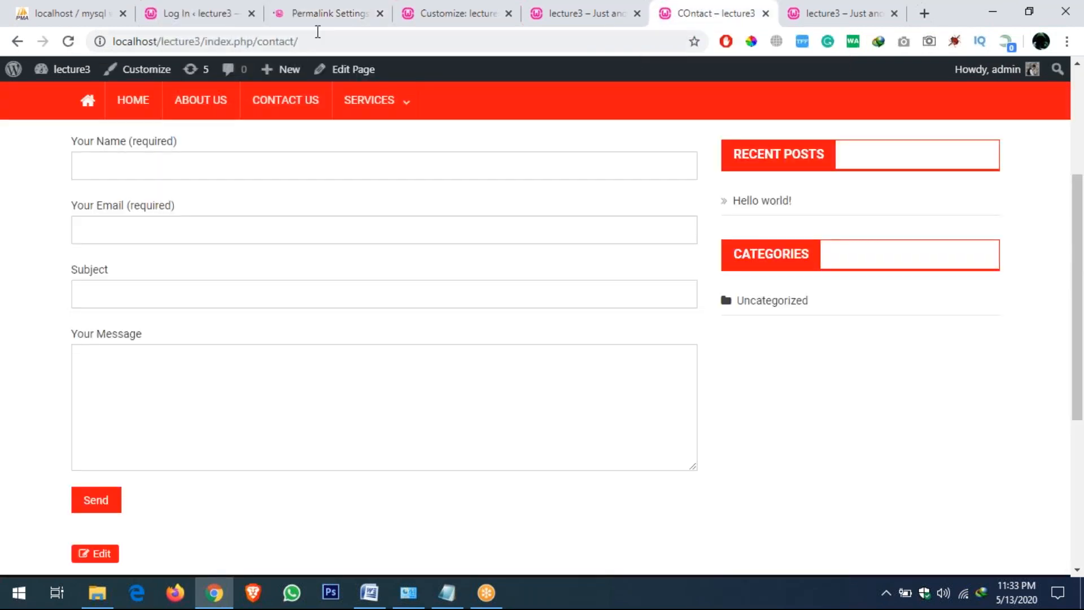
drag(255, 42, 206, 40)
key(BackSpace)
key(Return)
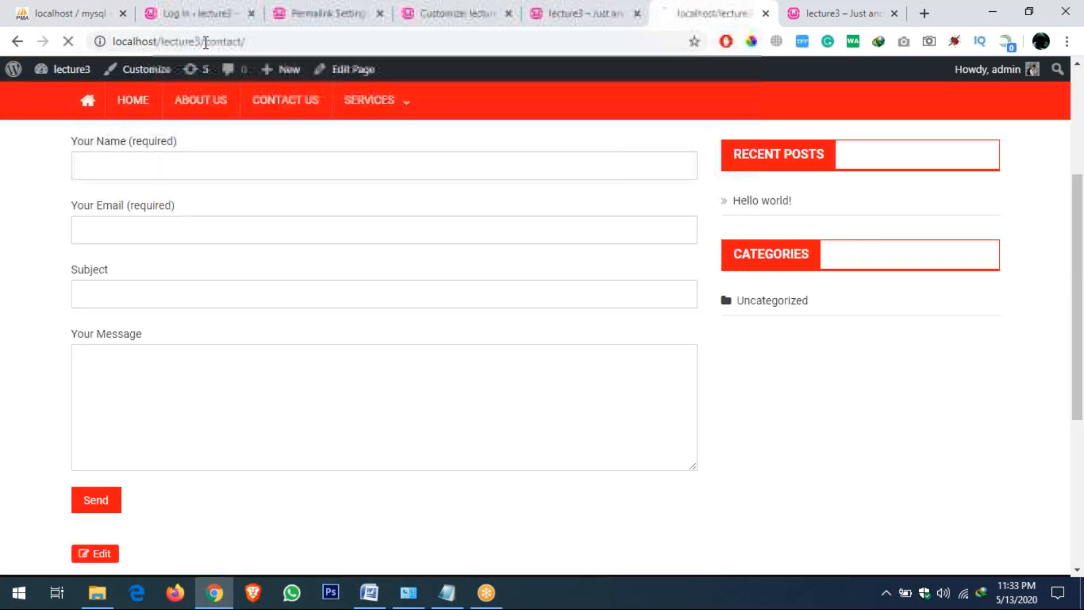
Go back to the COntact page's editor to check its permalink, and look over the saved permalink settings.
click(17, 42)
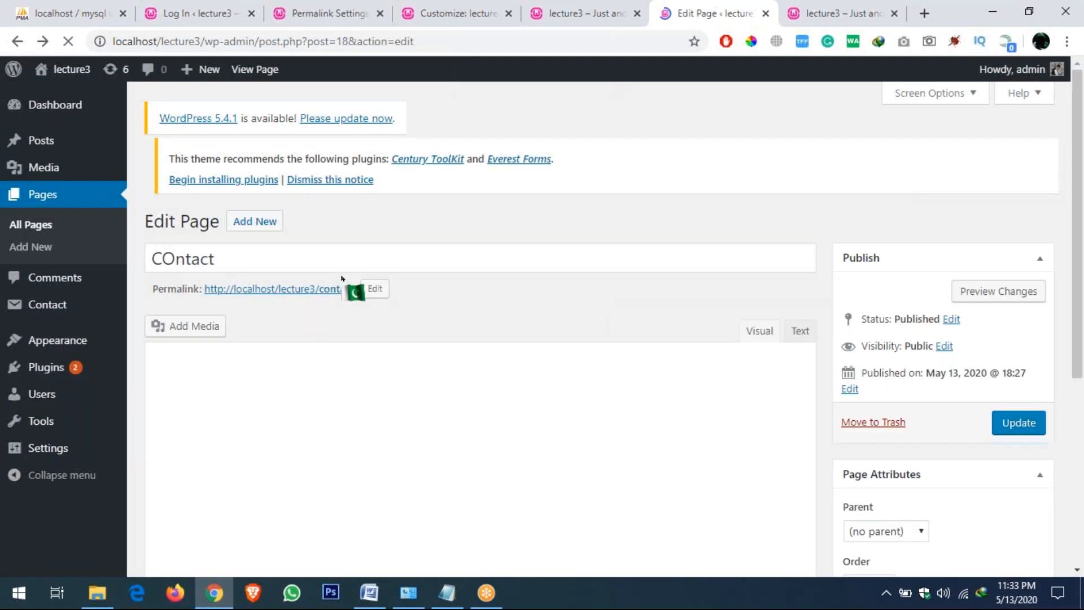
right_click(329, 305)
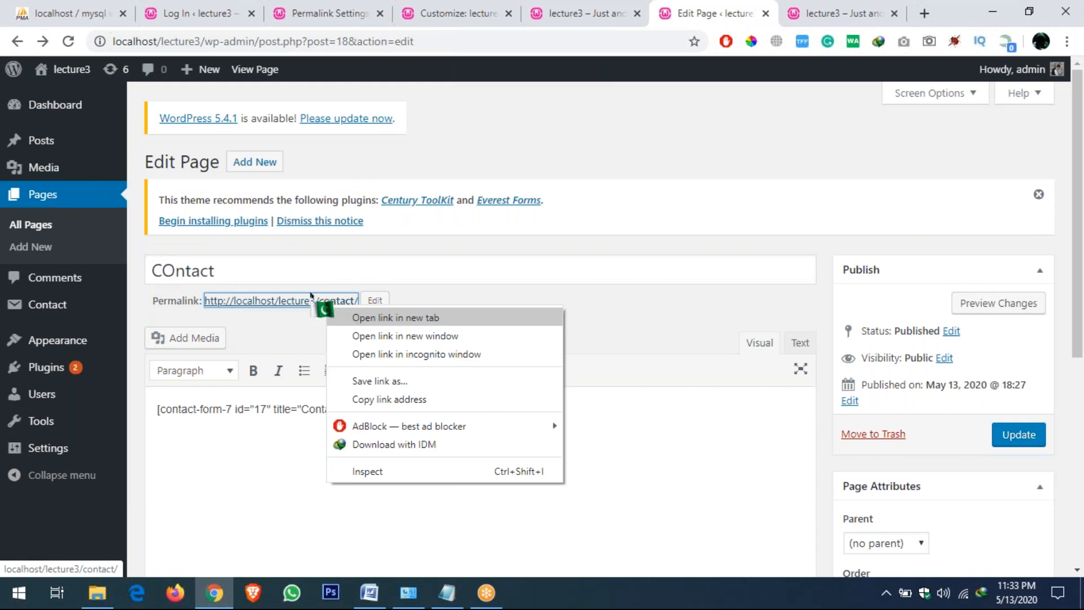
click(490, 296)
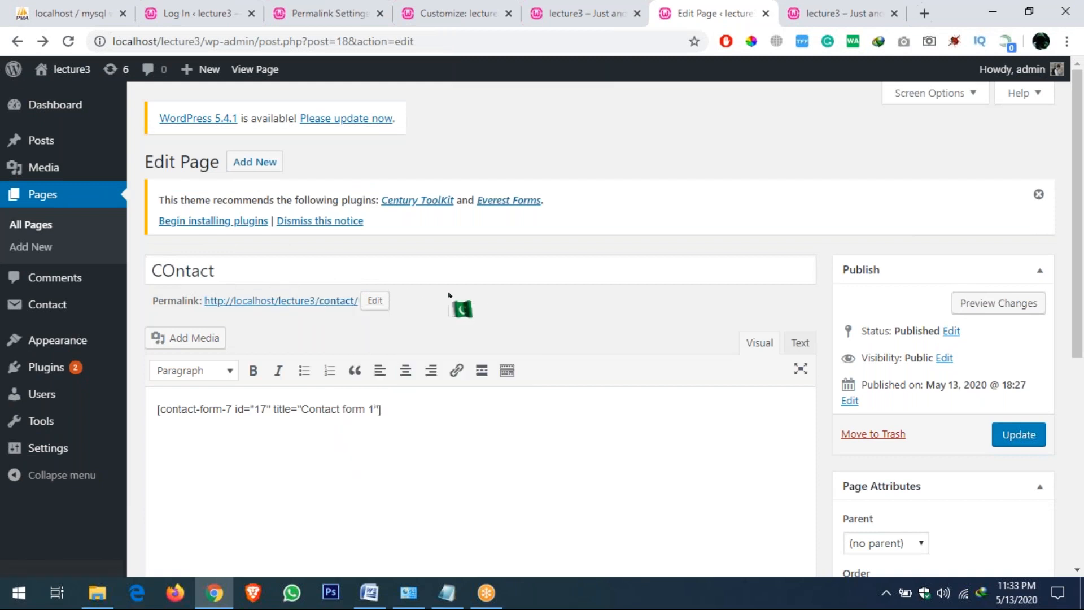
drag(372, 1, 326, 16)
click(327, 16)
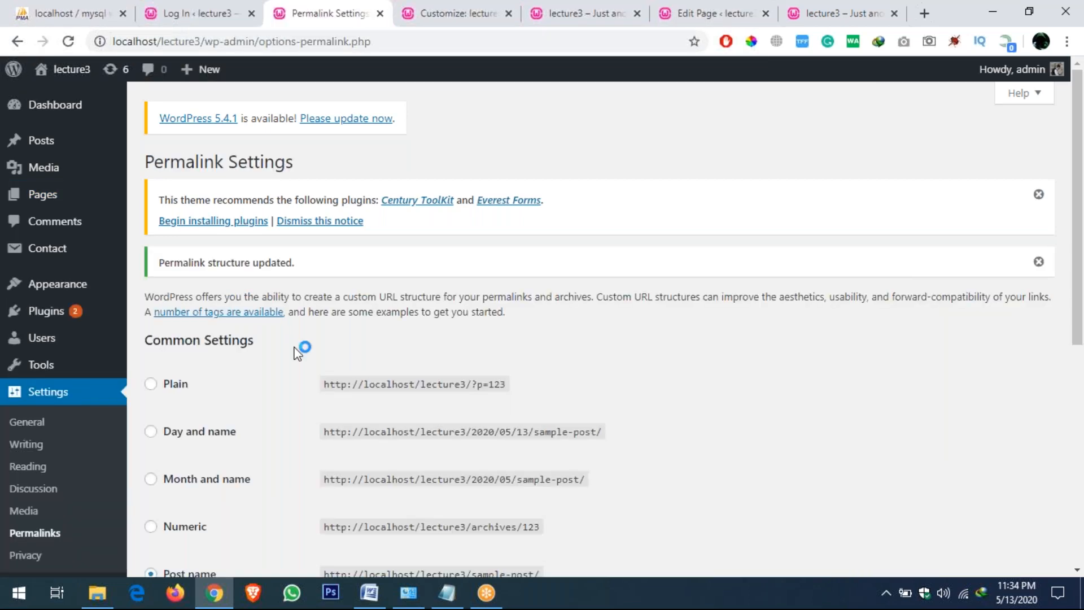
scroll(411, 334, down, 5)
scroll(411, 334, up, 5)
Open the dashboard home and dismiss the Personal Data and Privacy notice.
click(55, 104)
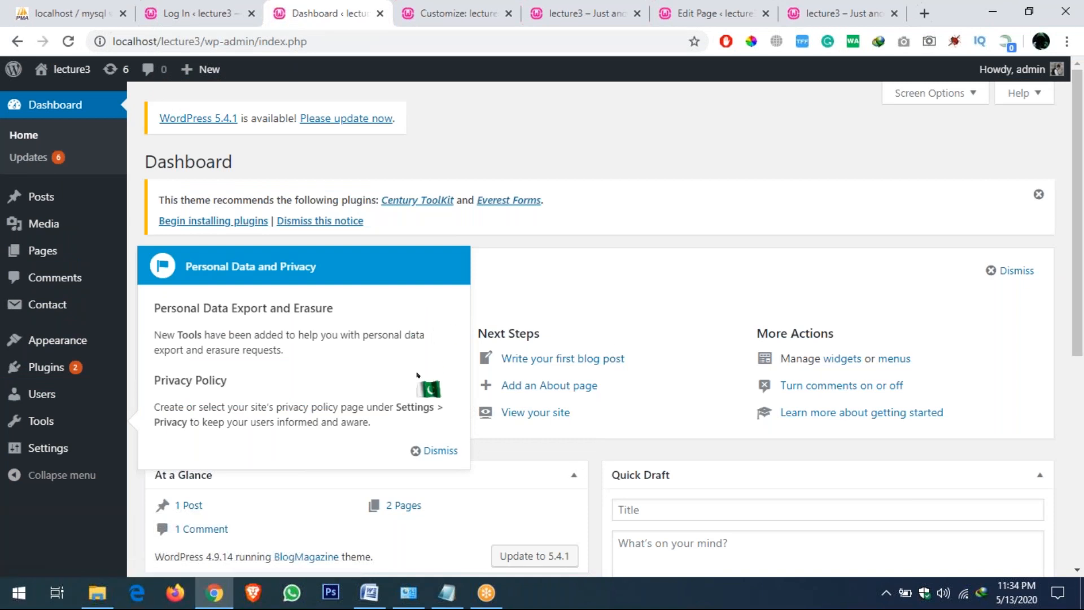
click(438, 451)
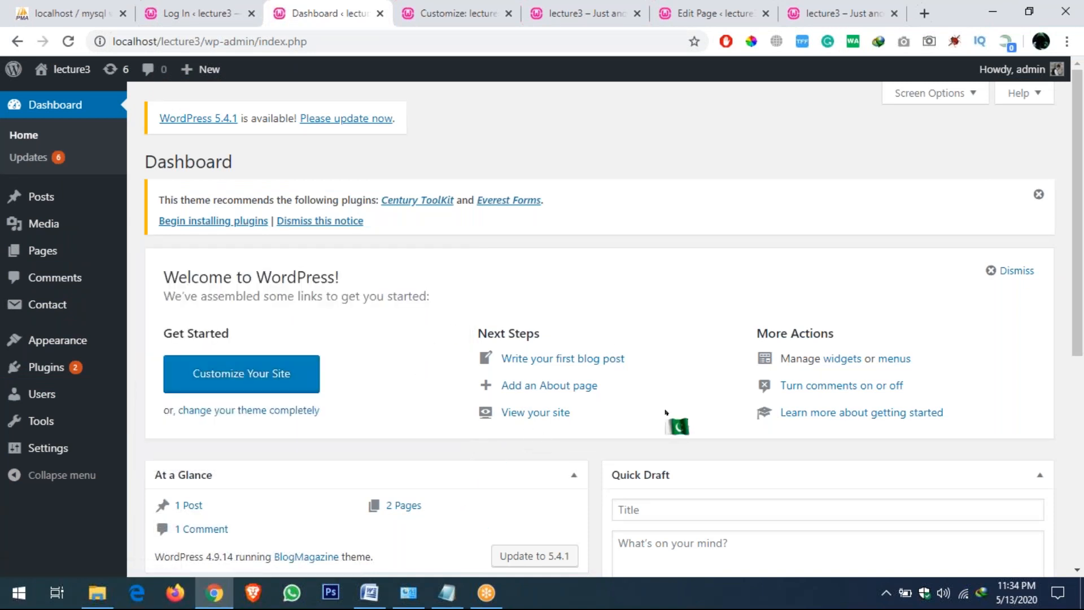
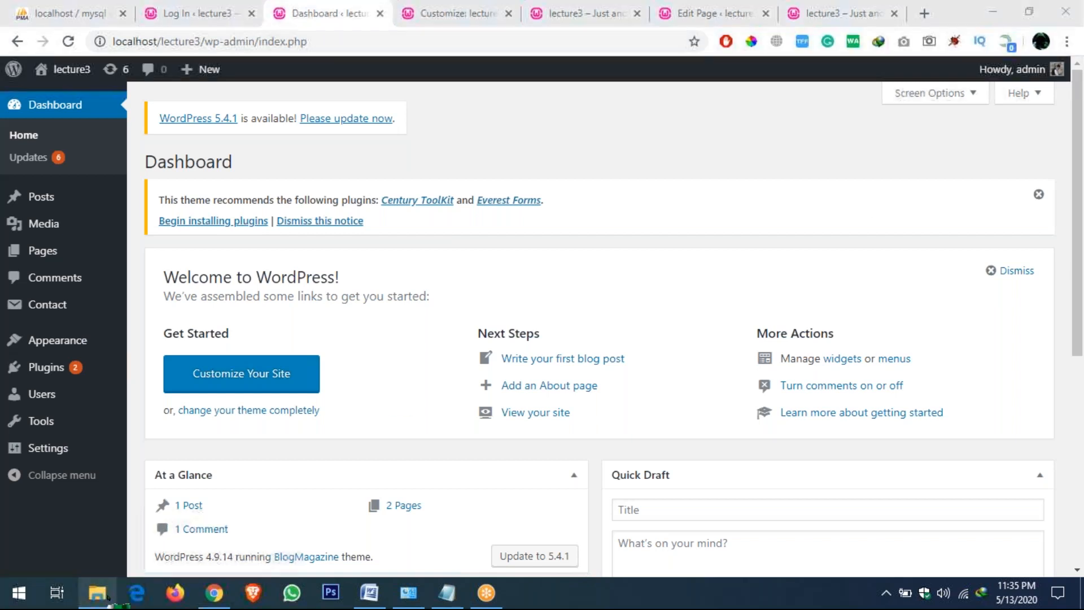
Switch to File Explorer and browse the lecture3 site's wp-content folder down to uploads/2020/05.
click(102, 594)
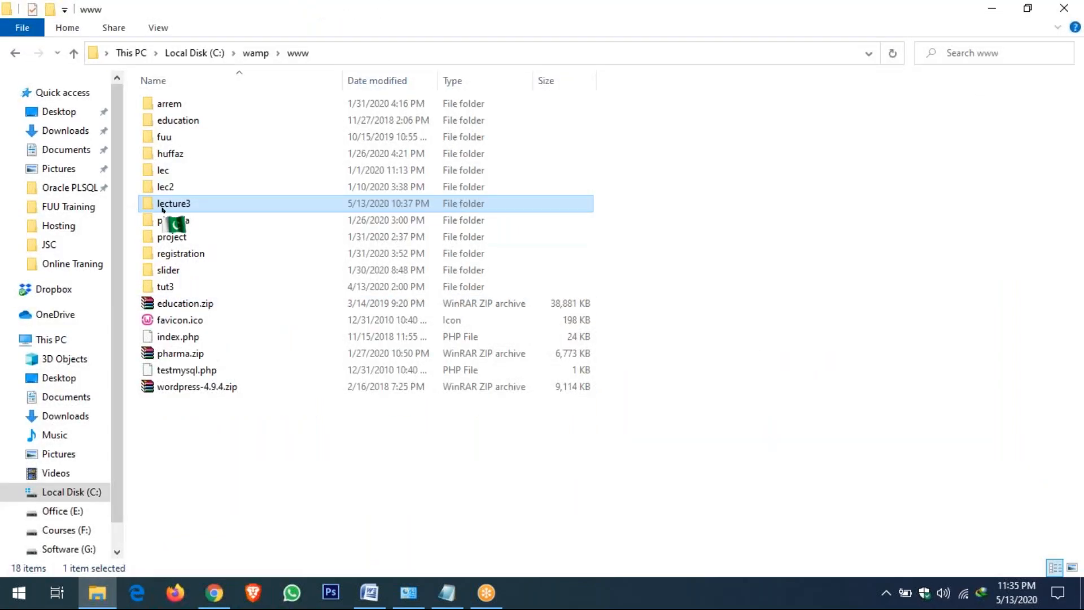
double_click(181, 205)
double_click(158, 123)
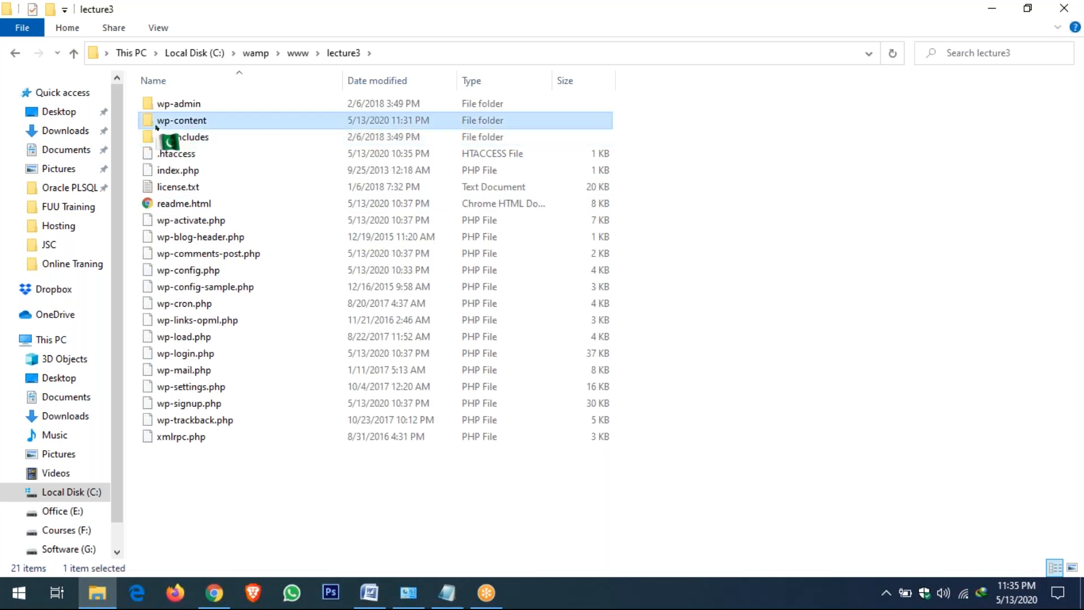
double_click(173, 154)
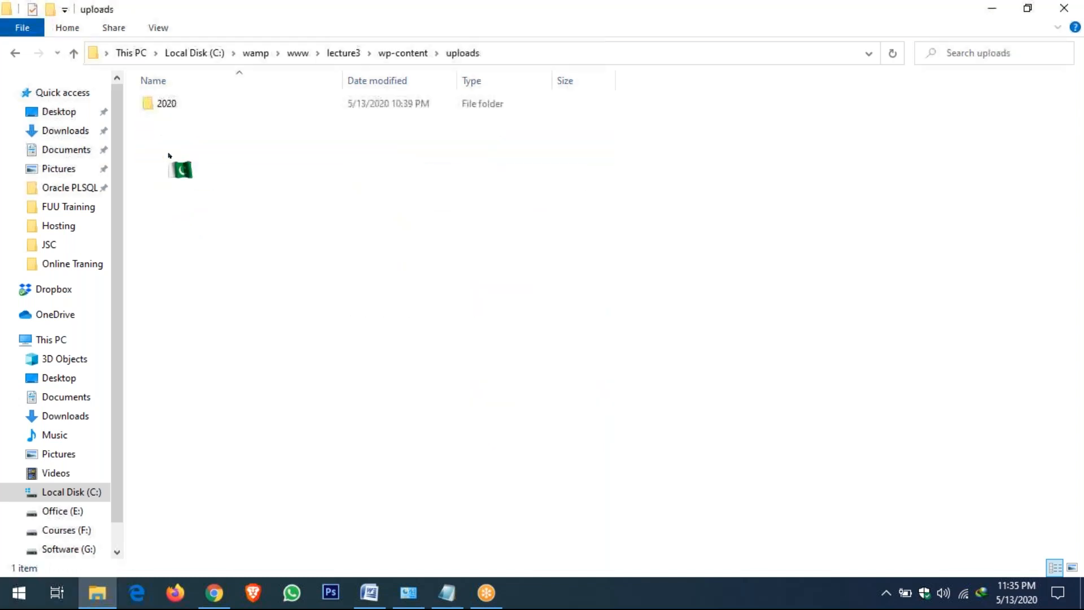
drag(155, 108, 268, 360)
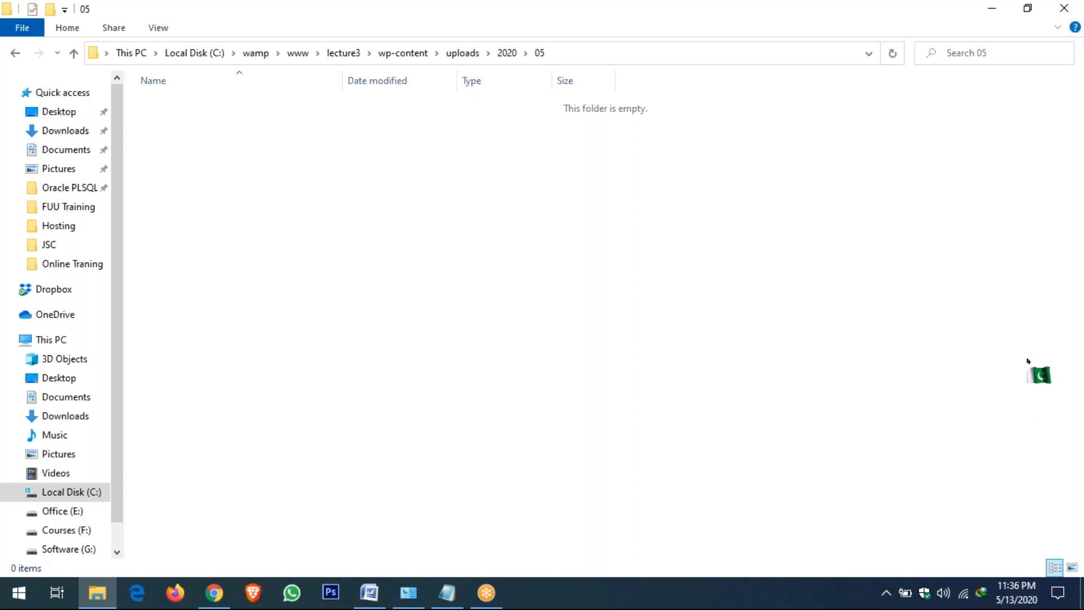
click(1026, 364)
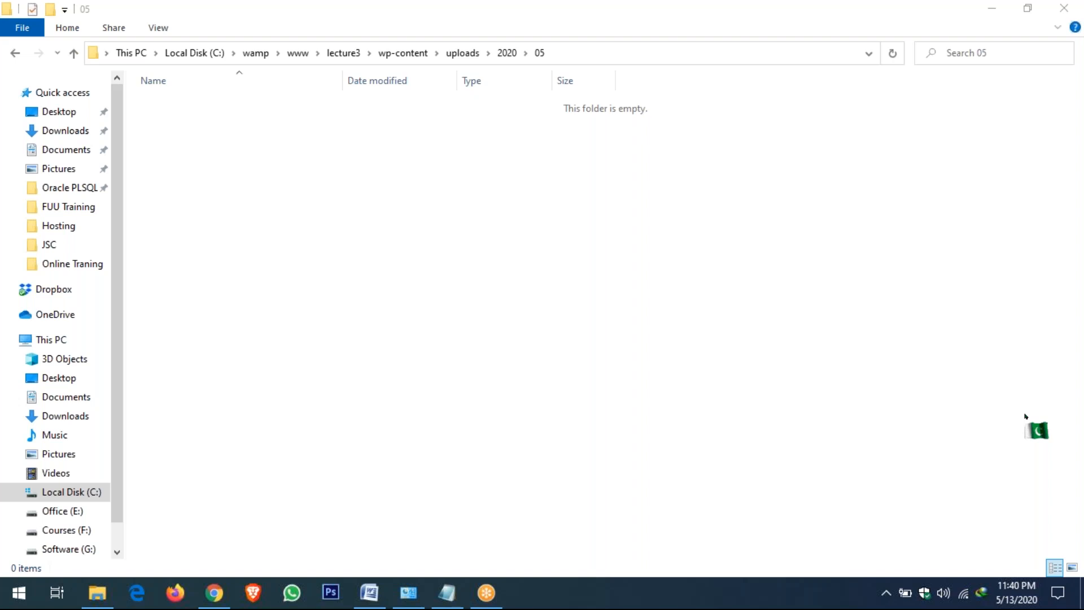
Switch to phpMyAdmin in Chrome and browse the wp_users table of the lecture3 database.
click(214, 593)
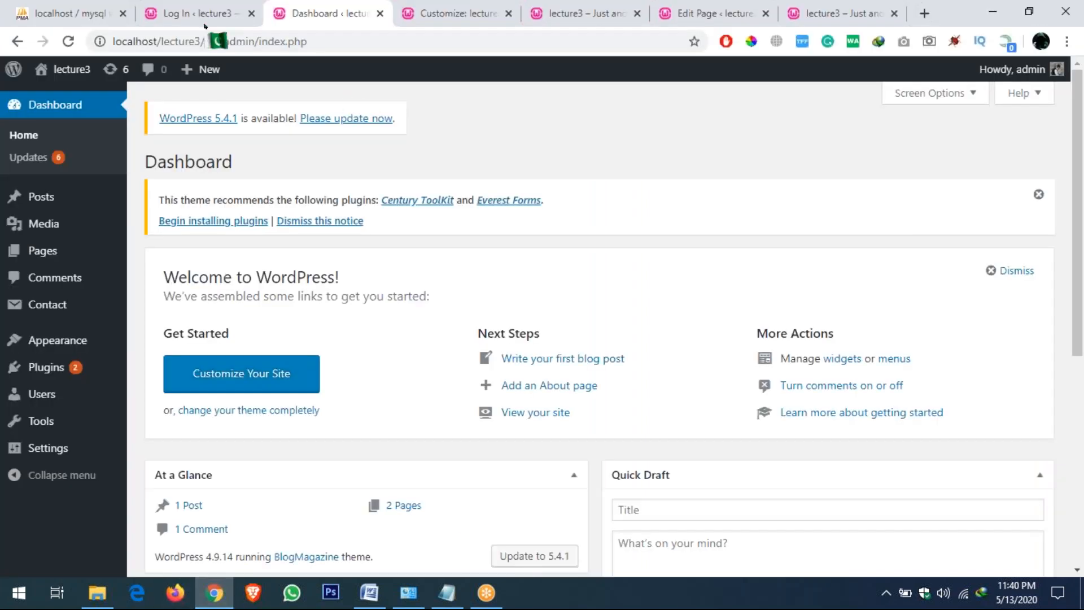
click(60, 14)
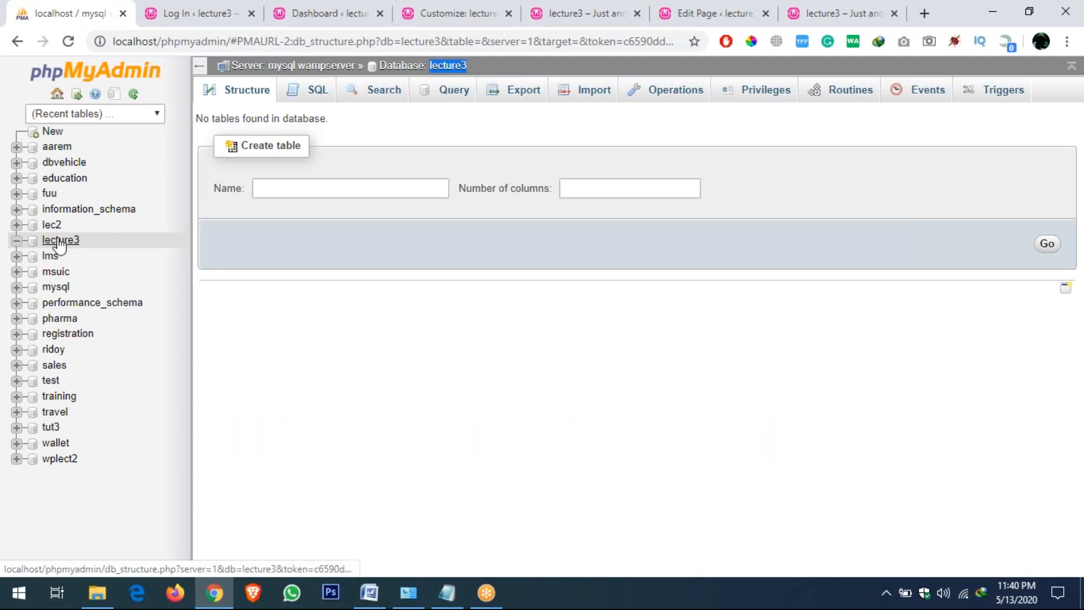
click(61, 242)
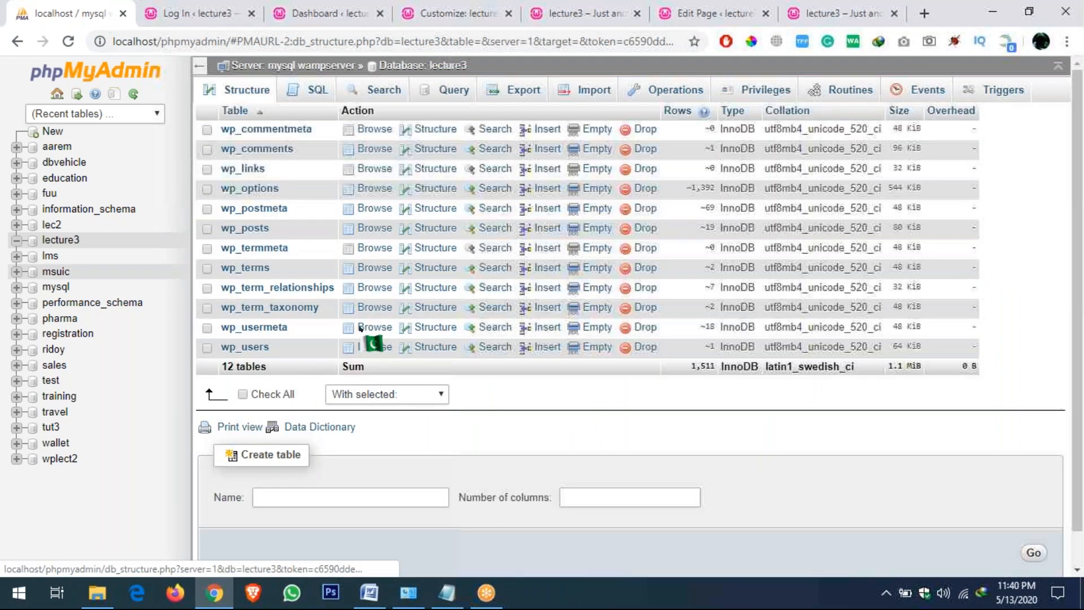
click(249, 347)
Examine the admin account's row across its login, nicename, email, registration date and status columns.
drag(507, 570, 689, 569)
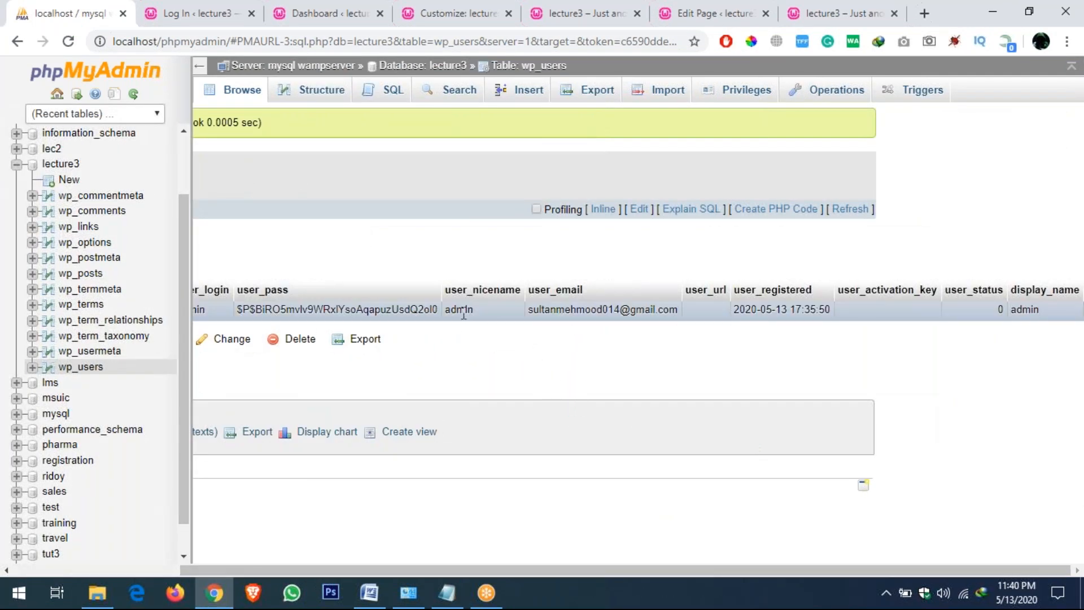
drag(444, 310, 473, 311)
scroll(322, 418, left, 3)
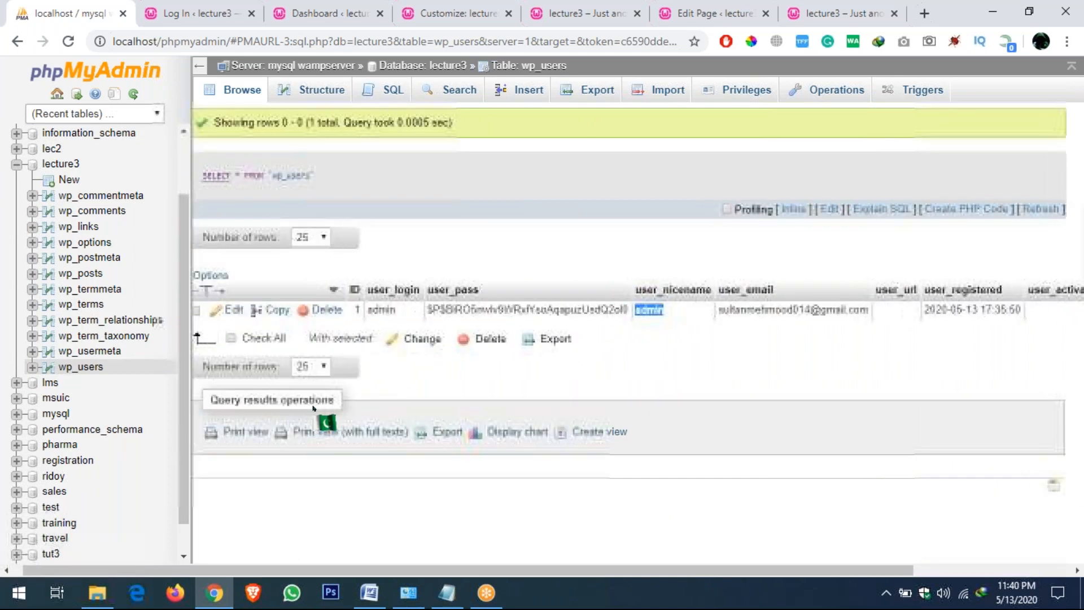
click(395, 311)
scroll(724, 379, right, 2)
scroll(725, 379, right, 2)
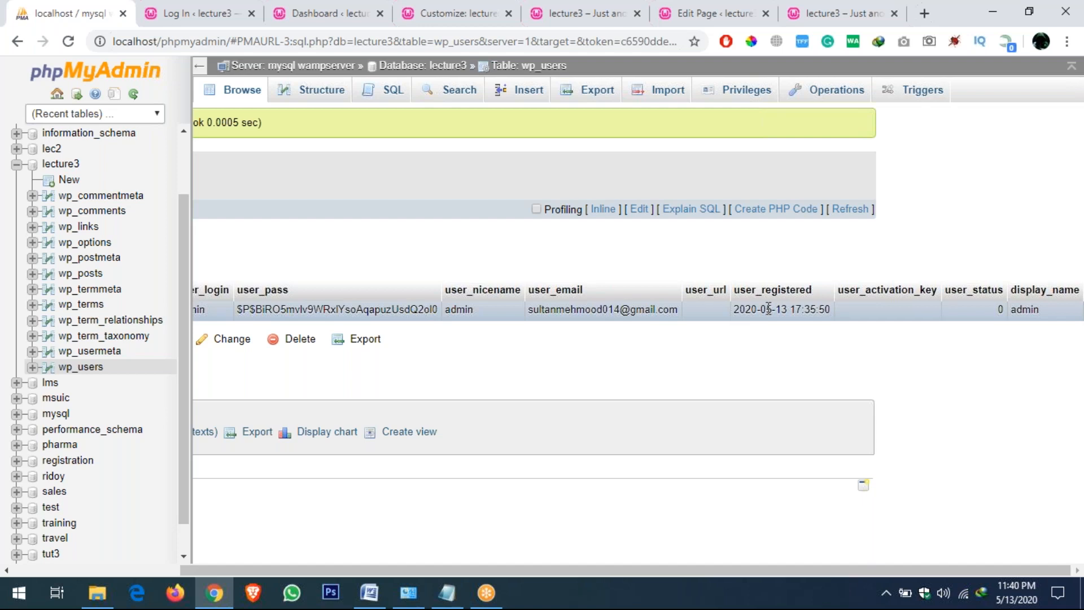
click(752, 54)
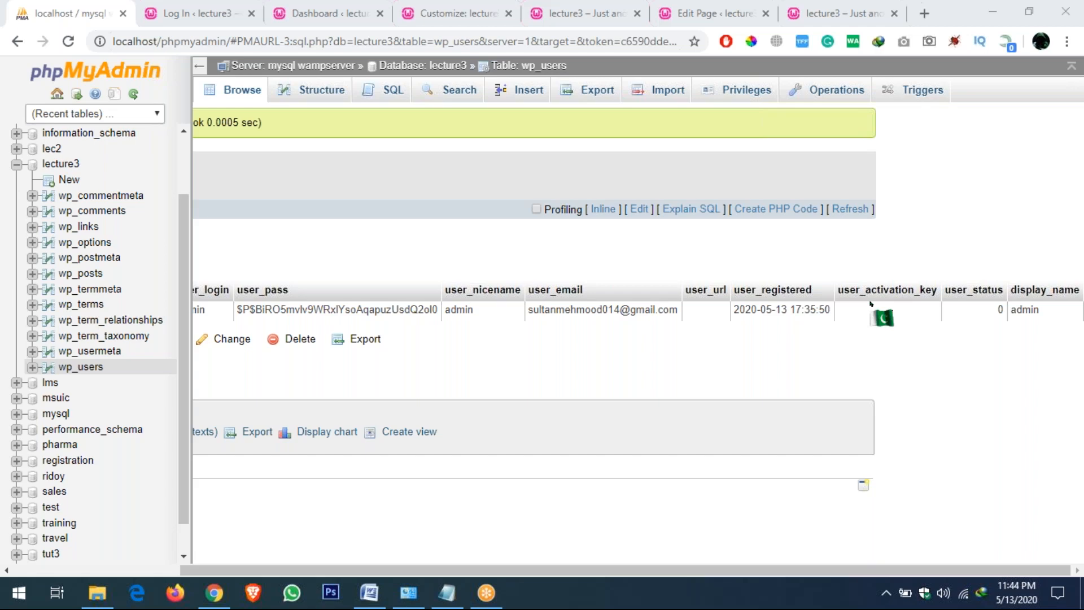
Return to the theme Customizer and leave the Additional CSS editor for the main list of sections.
click(330, 16)
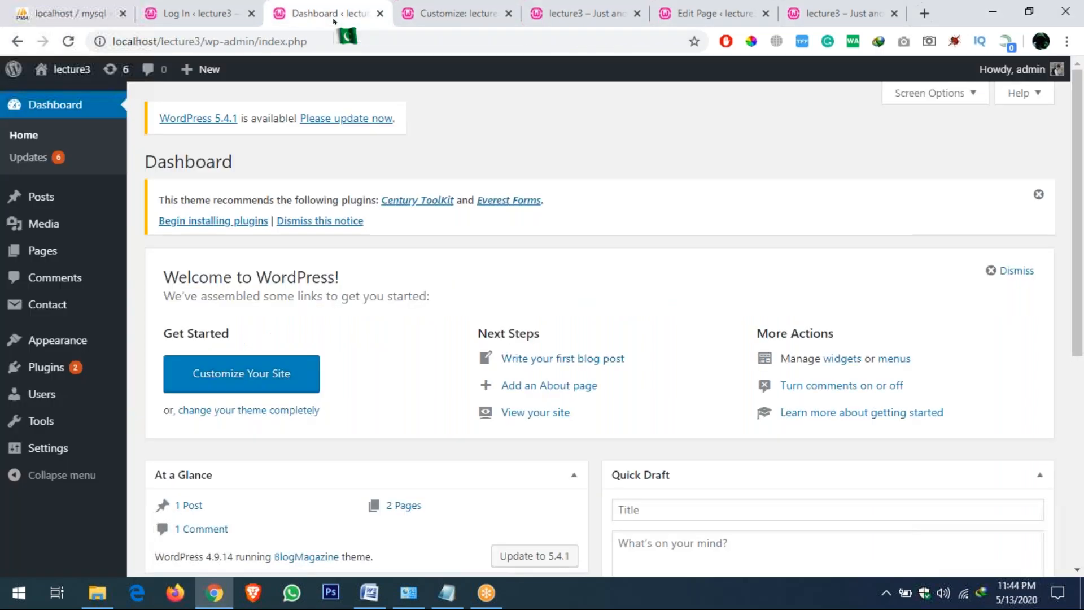
click(414, 17)
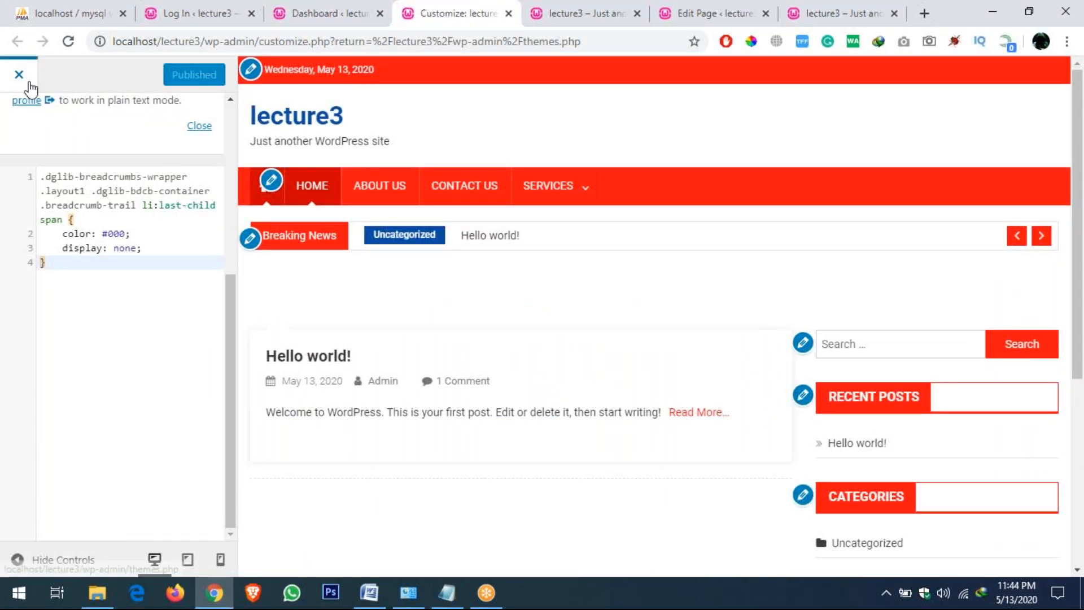
scroll(52, 153, up, 2)
key(Escape)
key(Escape)
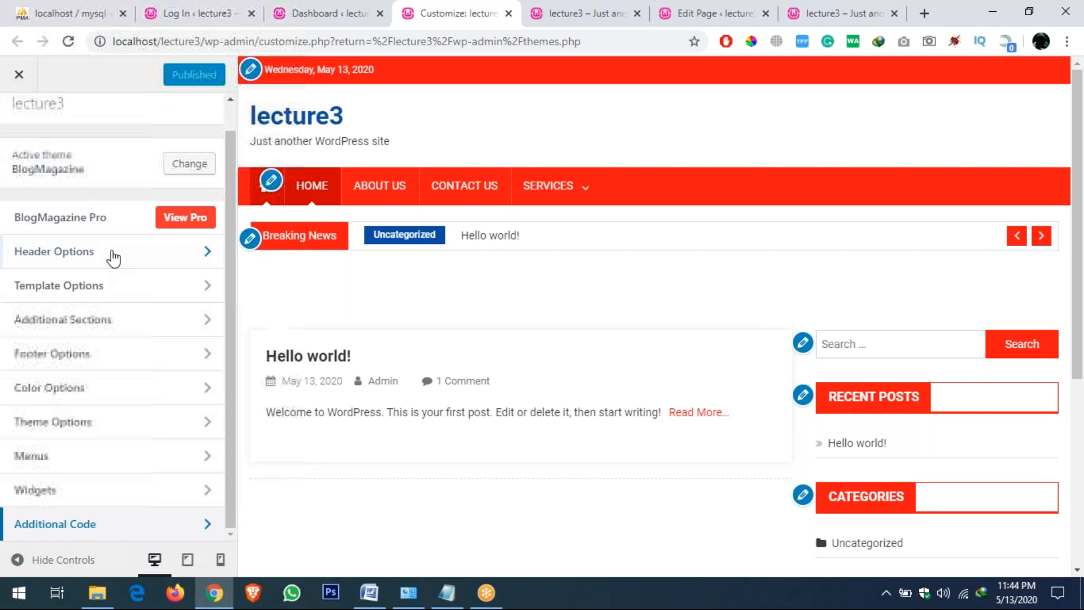
Review the Customizer's Template Options and Theme Options sections and the remaining entries of the main list.
click(109, 292)
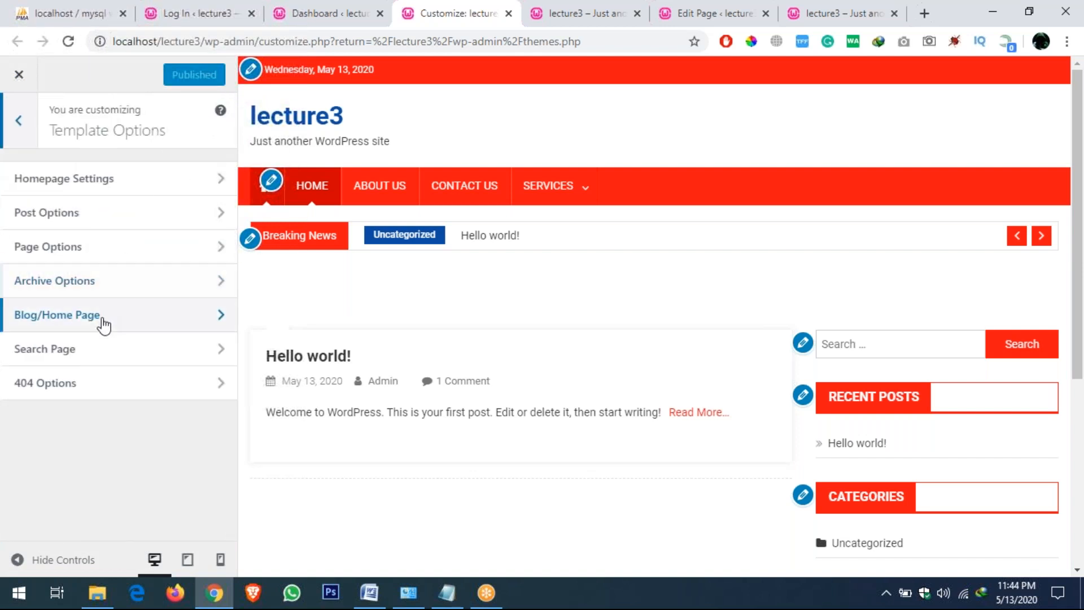
click(21, 138)
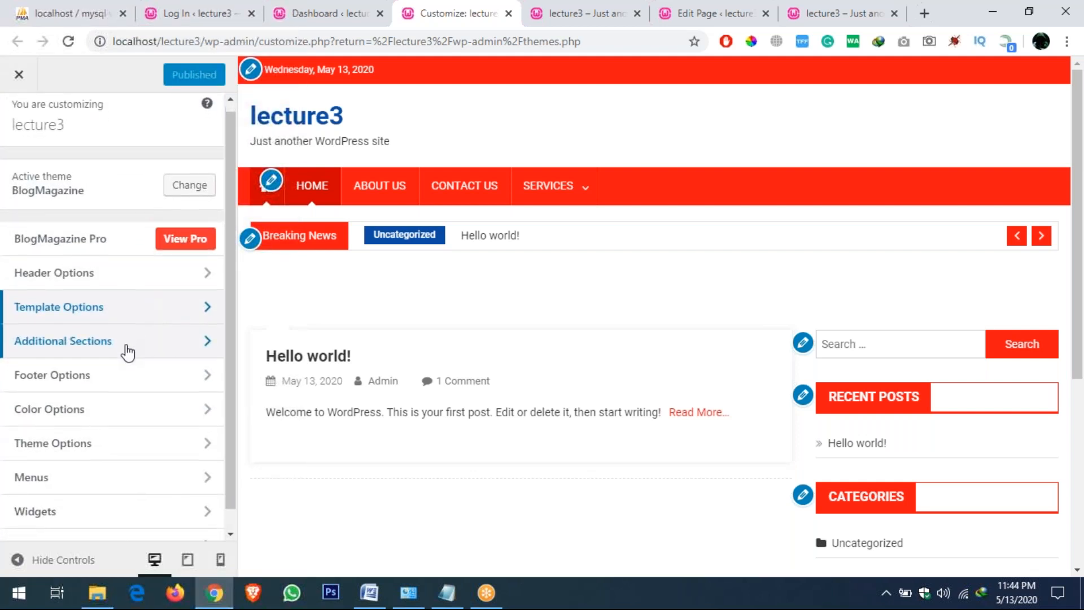
scroll(128, 351, down, 1)
click(96, 424)
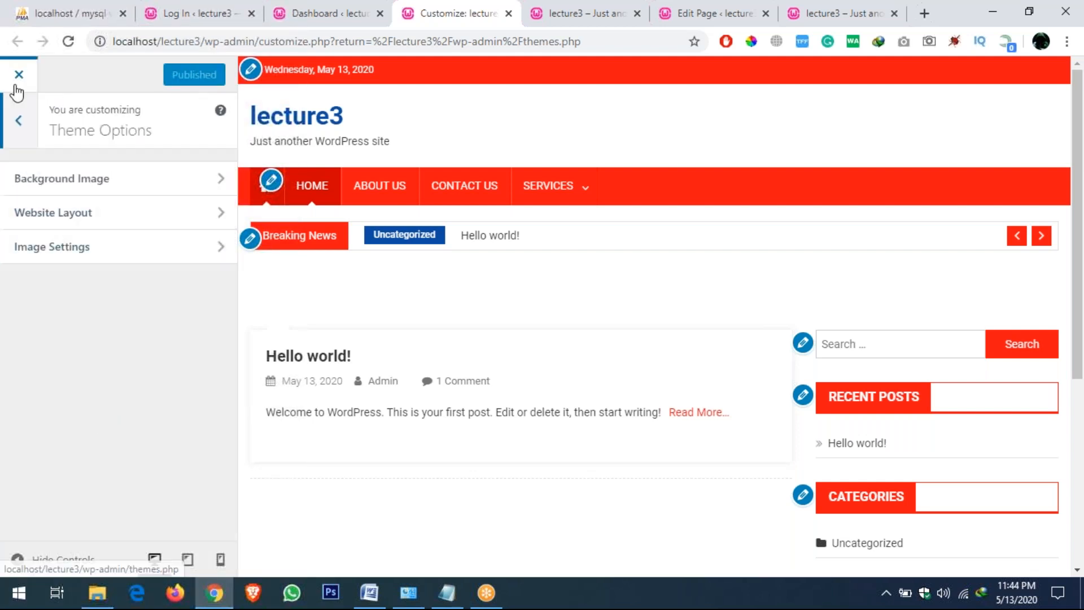
click(26, 127)
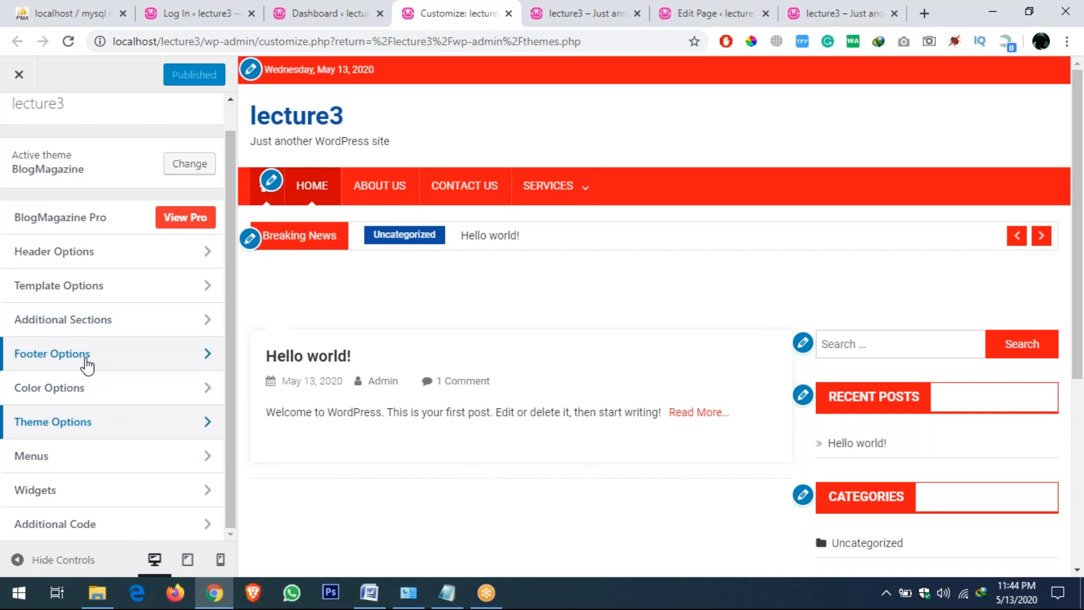
scroll(86, 365, up, 1)
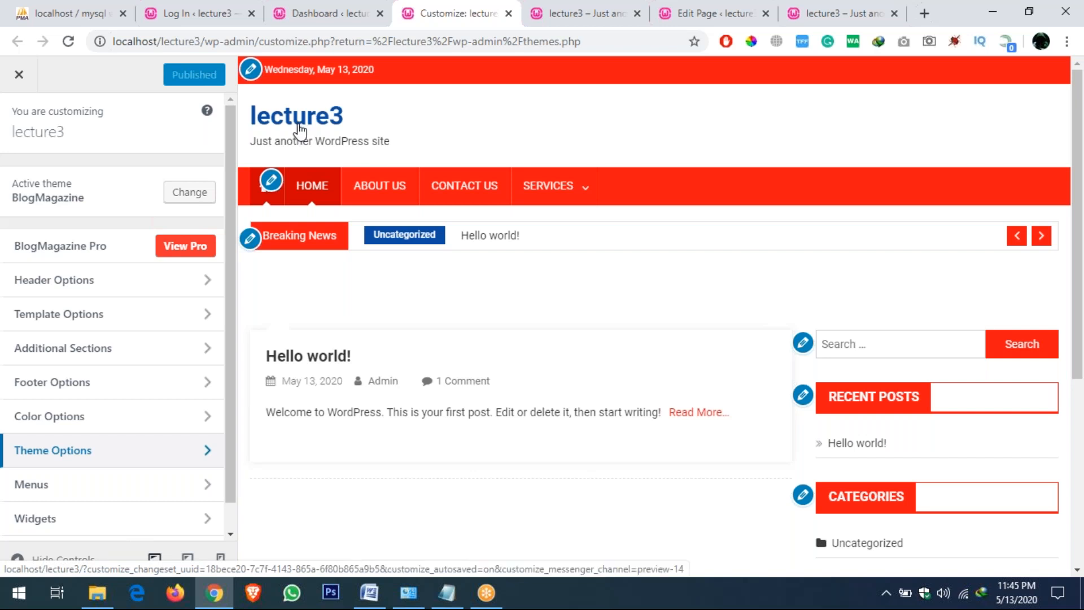
scroll(63, 503, down, 2)
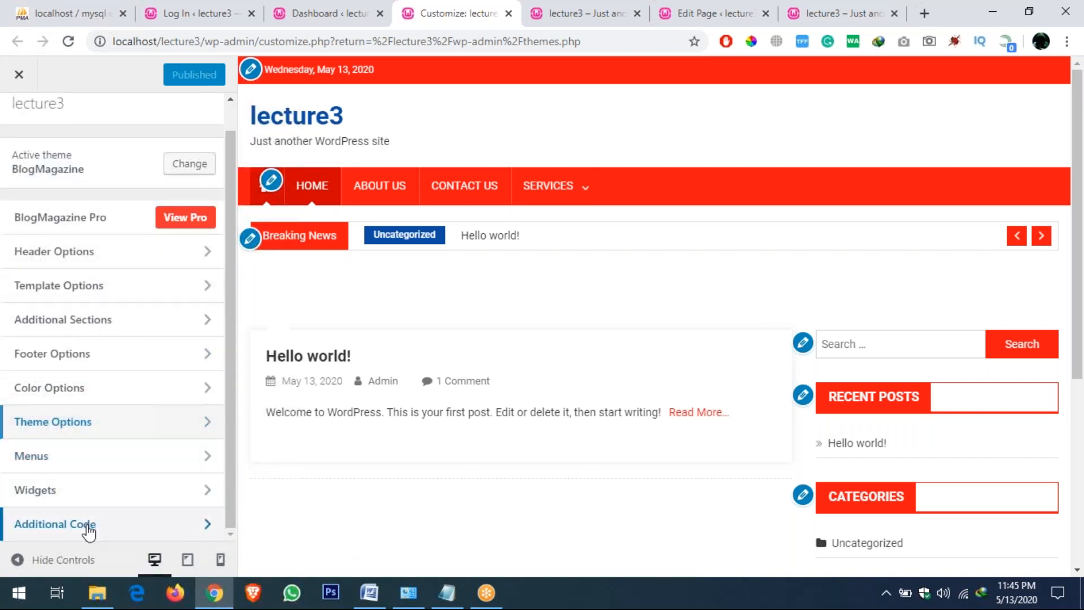
Open the Additional Code section, inspect the "Hello world!" post title in the preview and set its link color to #f00.
click(87, 528)
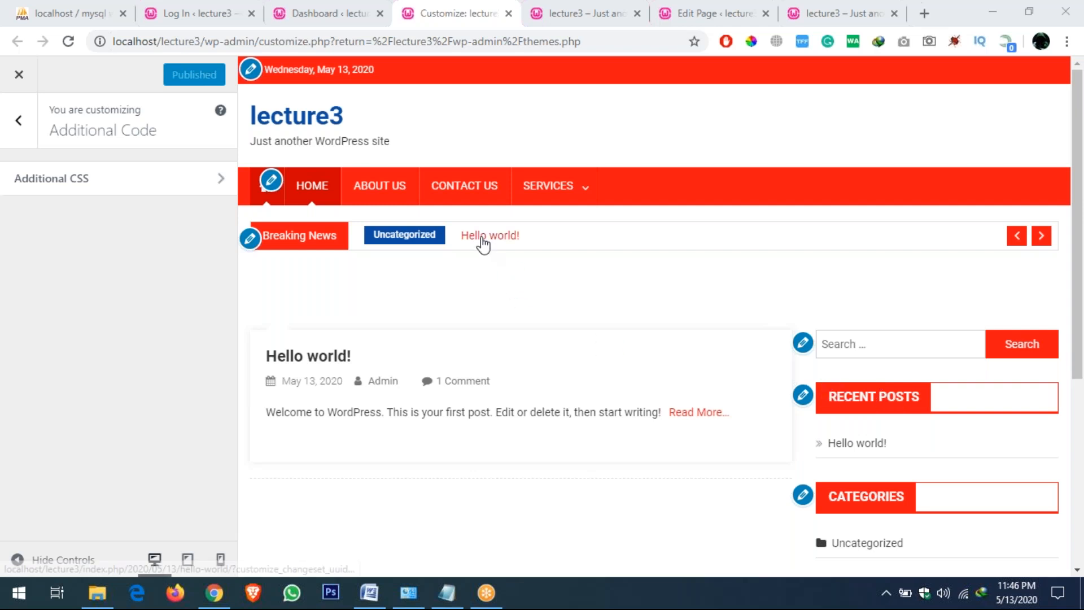
right_click(330, 355)
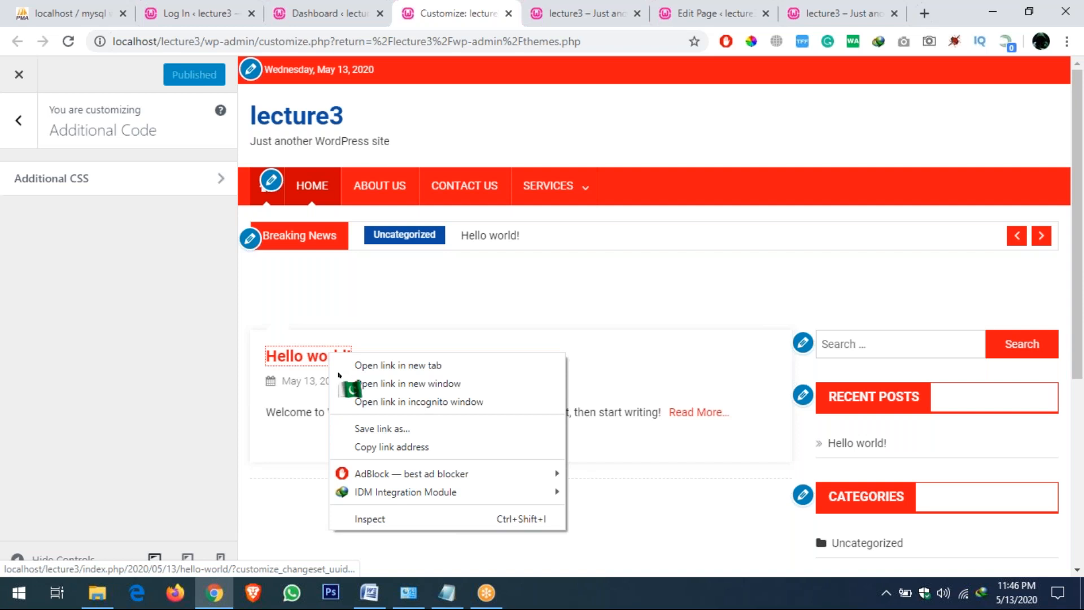
click(390, 525)
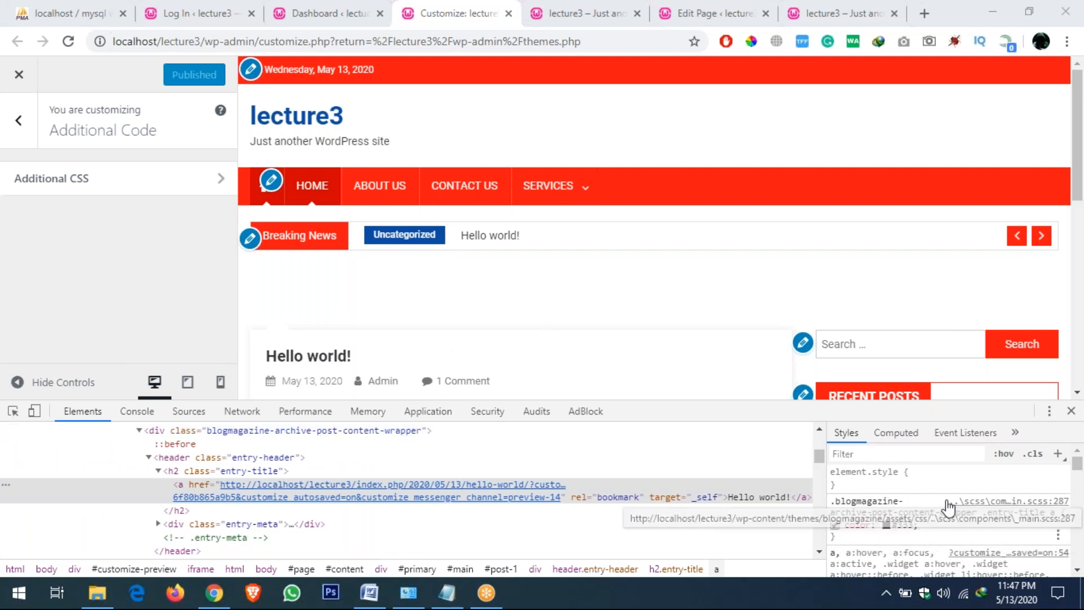
click(887, 524)
drag(997, 481, 1062, 416)
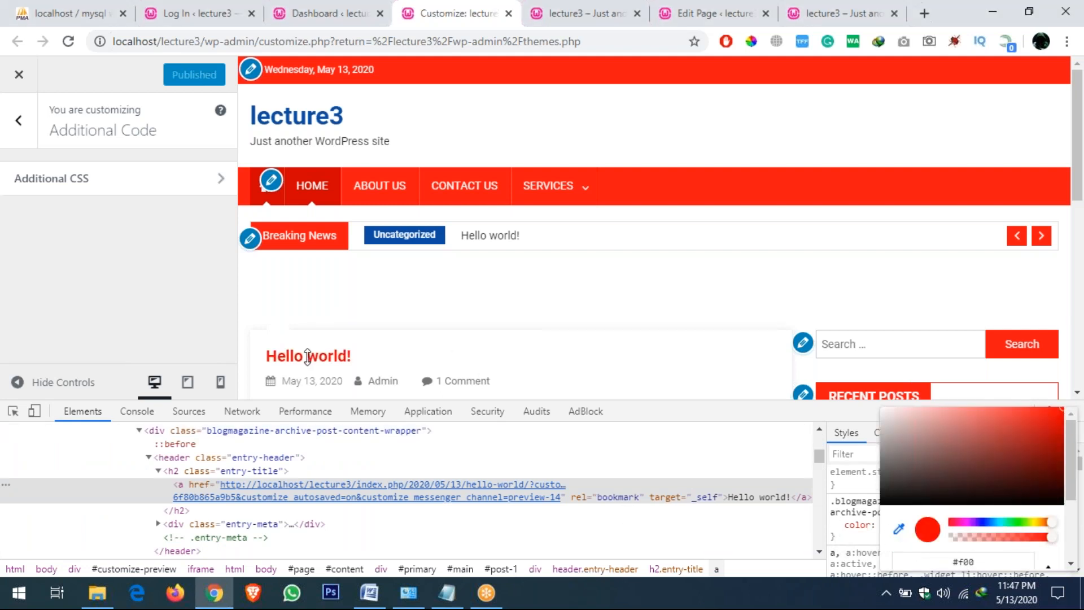
Copy the complete .blogmagazine-archive-post-content-wrapper .entry-title a rule with the color #f00 from the inspector.
click(862, 556)
drag(847, 541, 834, 504)
key(ctrl+c)
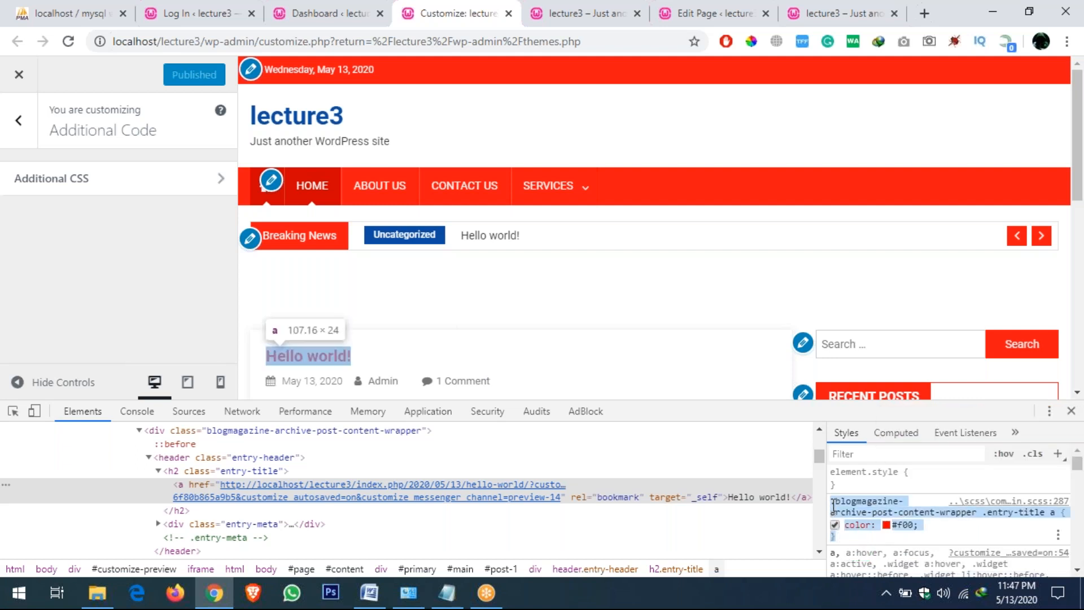
Close the inspector, add the copied .blogmagazine-archive-post-content-wrapper .entry-title a rule below the existing Additional CSS code, and publish it.
click(1071, 411)
click(50, 187)
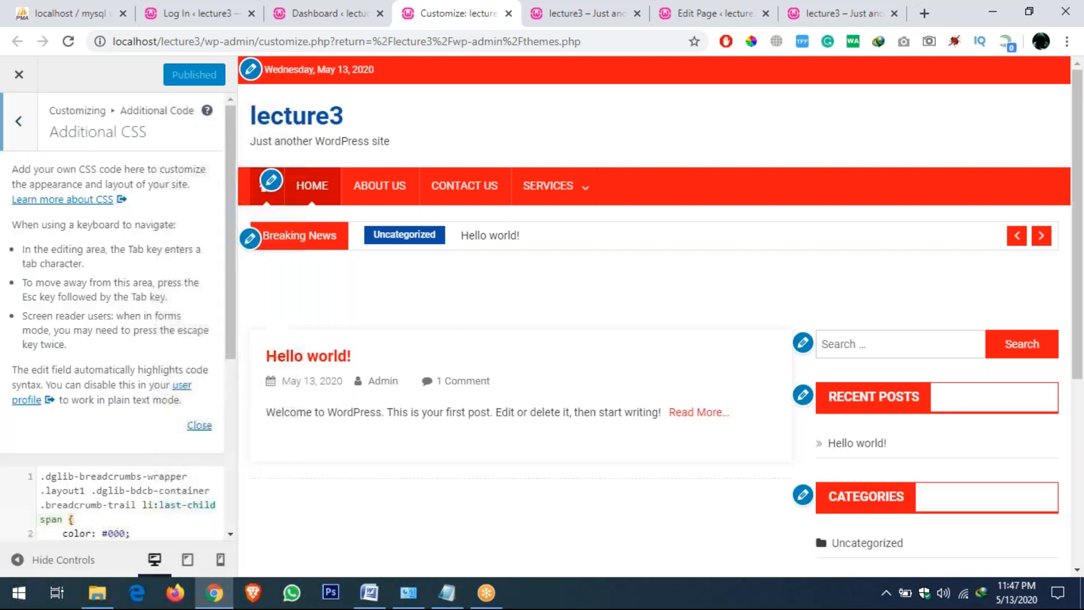
scroll(121, 396, down, 5)
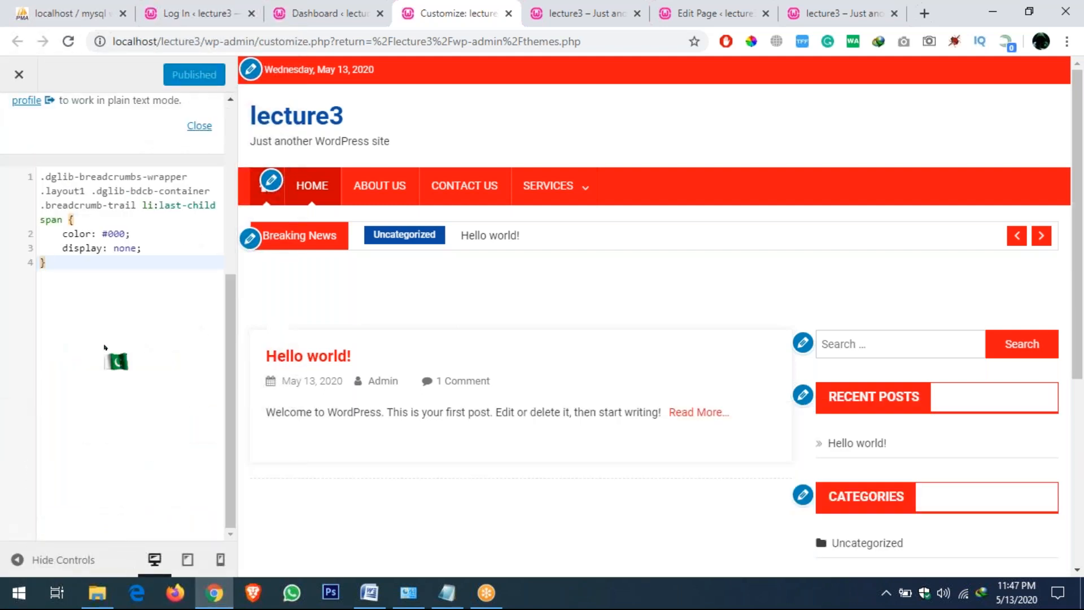
key(Return)
key(Return)
key(ctrl+v)
click(177, 75)
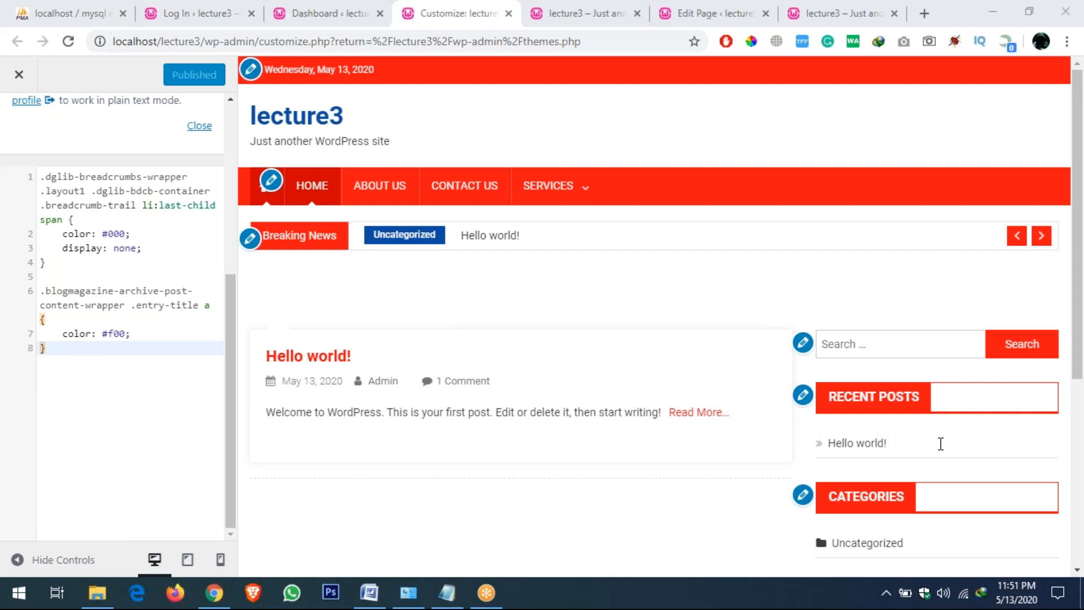
Switch to the open Notepad window and replace all its text with the line "Install Wamp/Xammp/Batnami".
click(445, 590)
drag(507, 296, 312, 113)
key(ctrl+a)
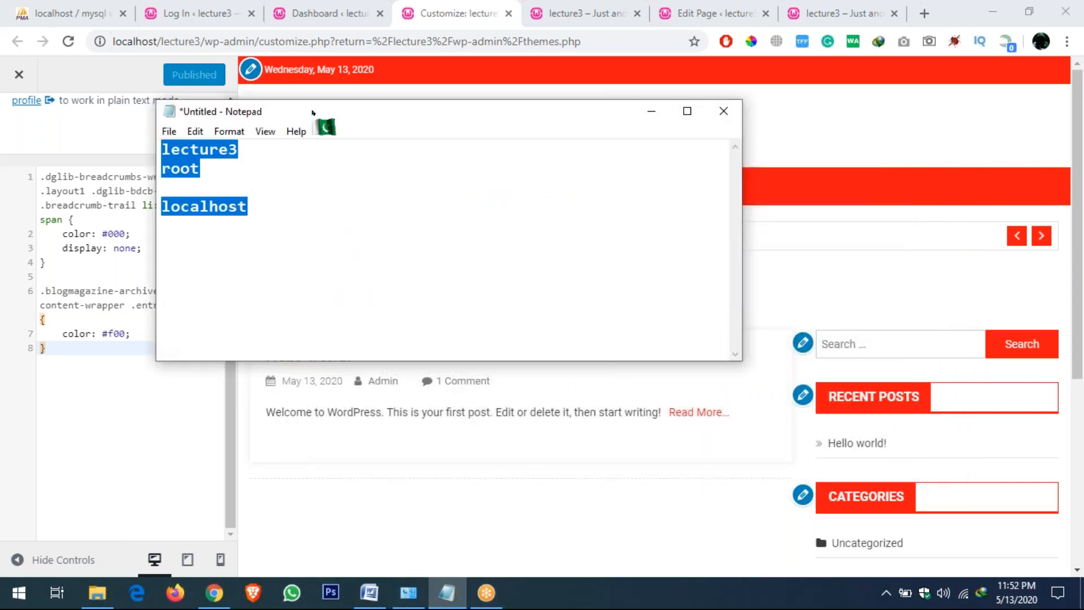
text(Install )
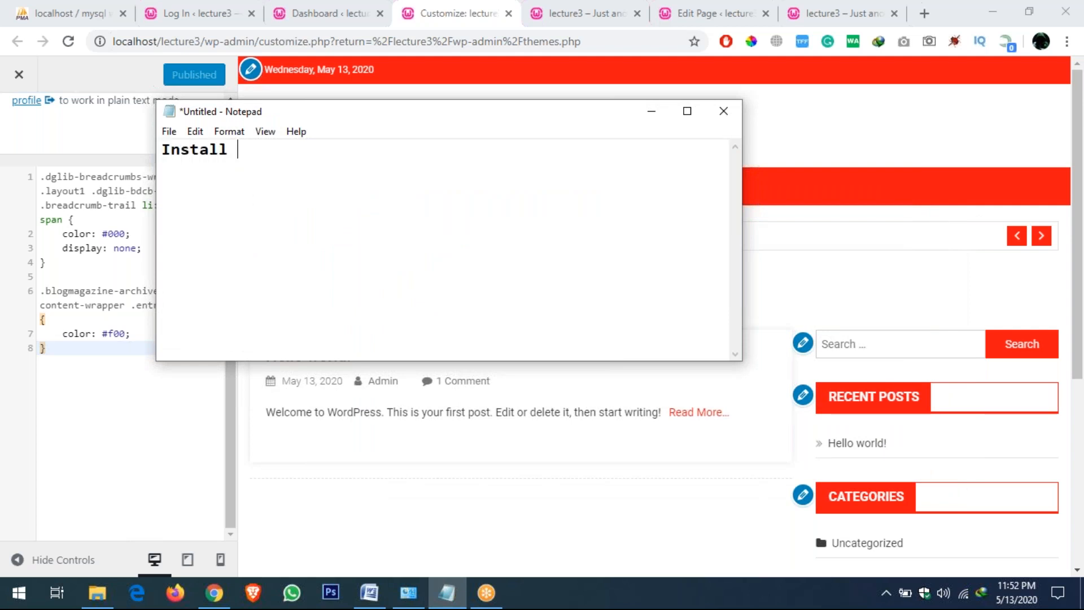
text(Wamp/Xamm)
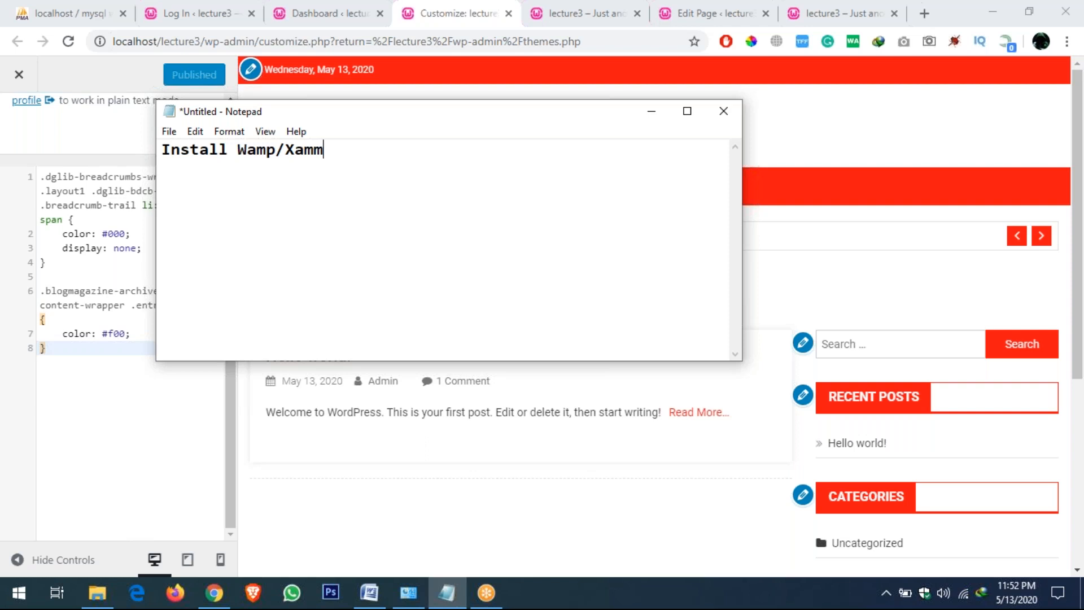
text(p/Batnami)
key(Return)
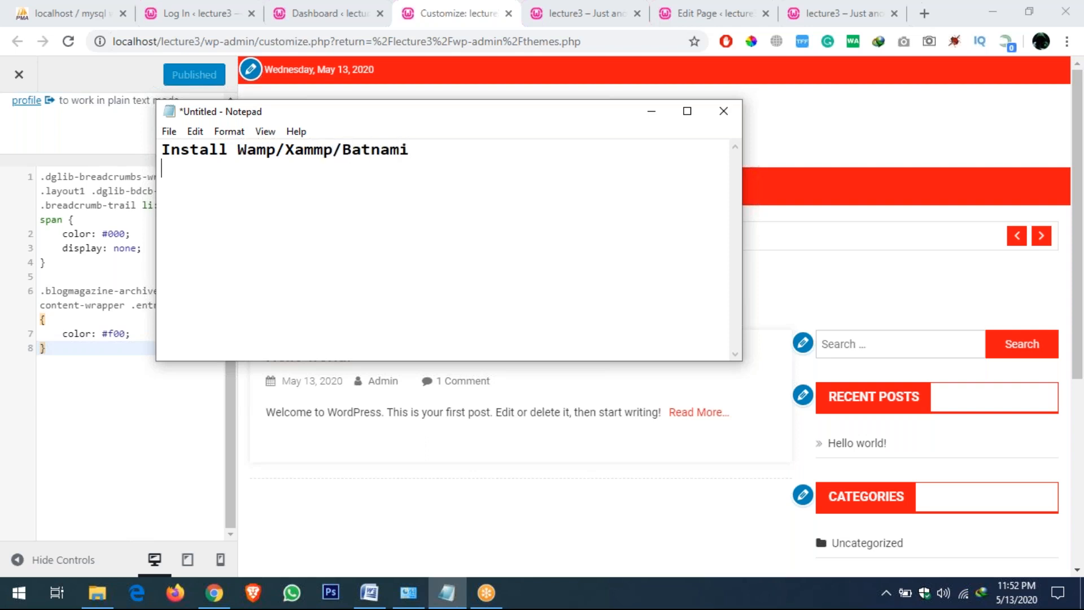
Number the "Install Wamp/Xammp/Batnami" line as item 1 by adding "1. " before it.
text(1.)
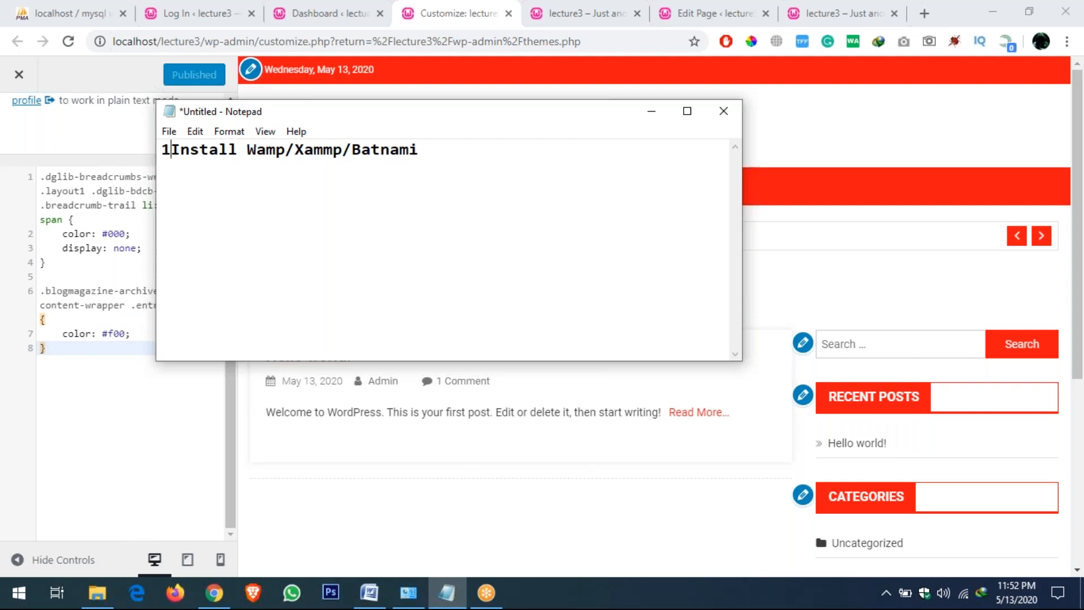
key(Right)
key(Right)
key(Right)
key(Right)
key(Right)
key(Right)
key(Right)
key(Right)
key(Right)
key(Right)
key(Right)
key(Right)
key(Right)
key(Right)
key(Right)
key(Right)
key(Right)
key(Right)
key(Right)
key(Right)
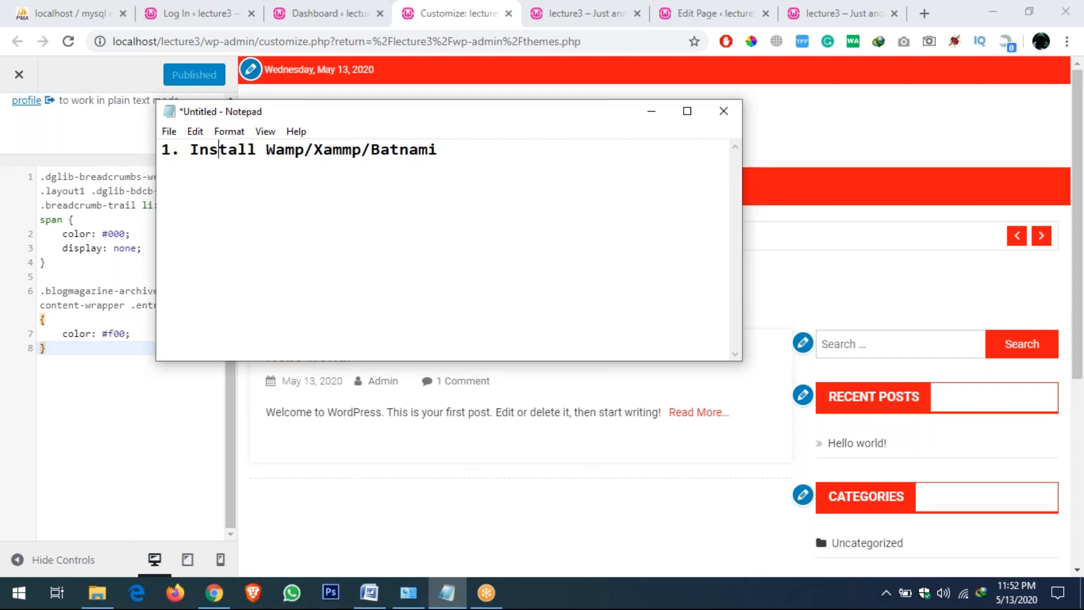
Add the second task to the list as "2. Install Wordpress On Localhost".
text(2. Install Wordpress oN LOcal)
key(BackSpace)
key(BackSpace)
key(BackSpace)
key(BackSpace)
key(BackSpace)
key(BackSpace)
key(BackSpace)
key(BackSpace)
text(On Localhost)
key(Return)
Add the third task to the list as "3. Install Any Theme".
text(3/)
key(BackSpace)
key(BackSpace)
text(. Install Any)
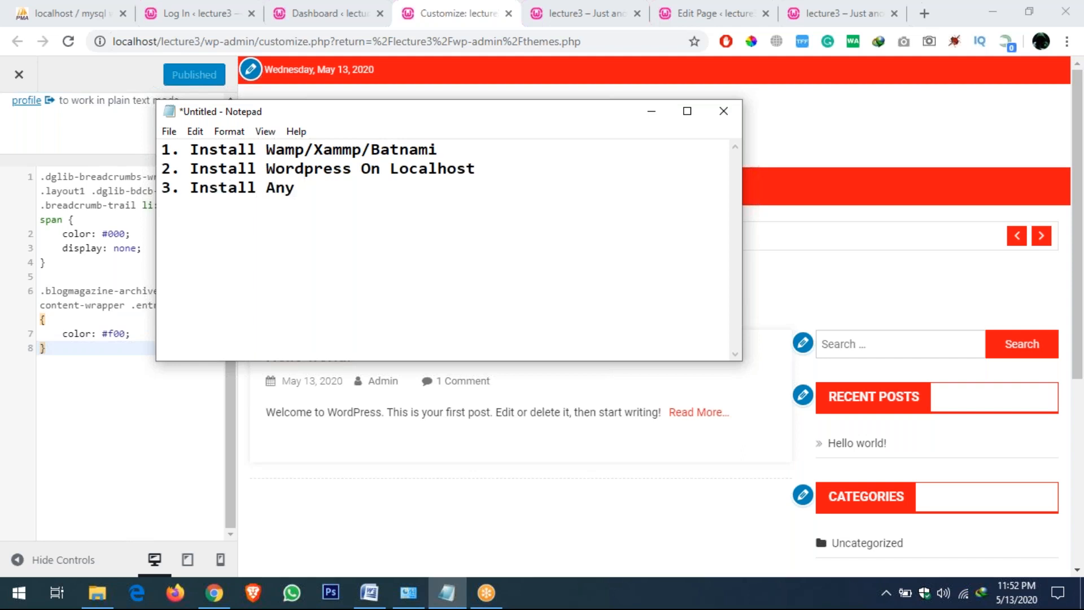
text( Theme)
key(Return)
Add the fourth task to the list as "4. Make Menu( Home,About Us, Service,Contact)".
text(4. Make M)
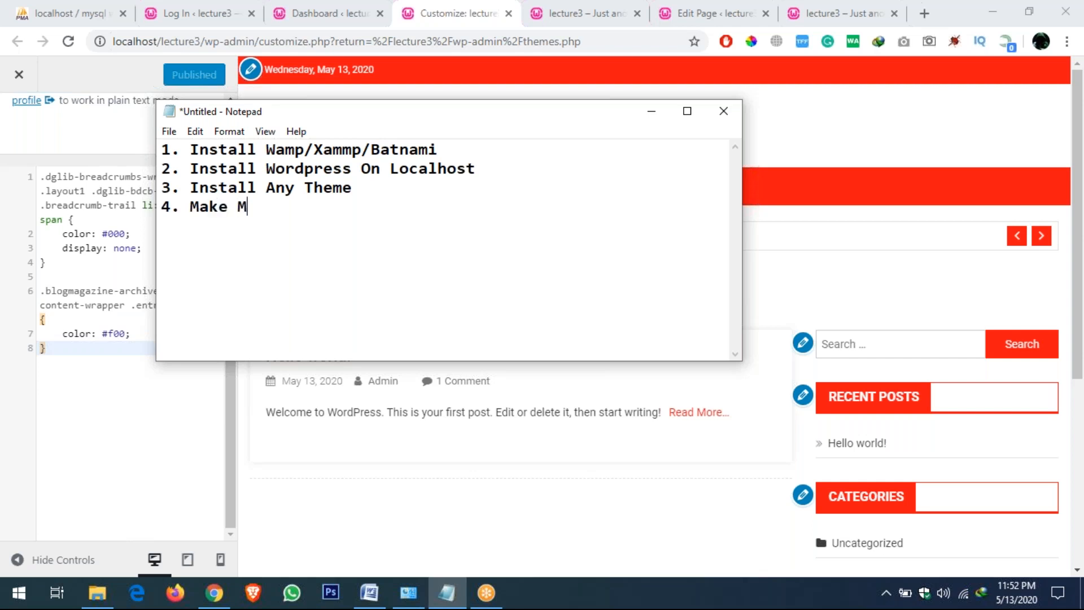
text(enu( Hp)
key(BackSpace)
text(ome,About Us, )
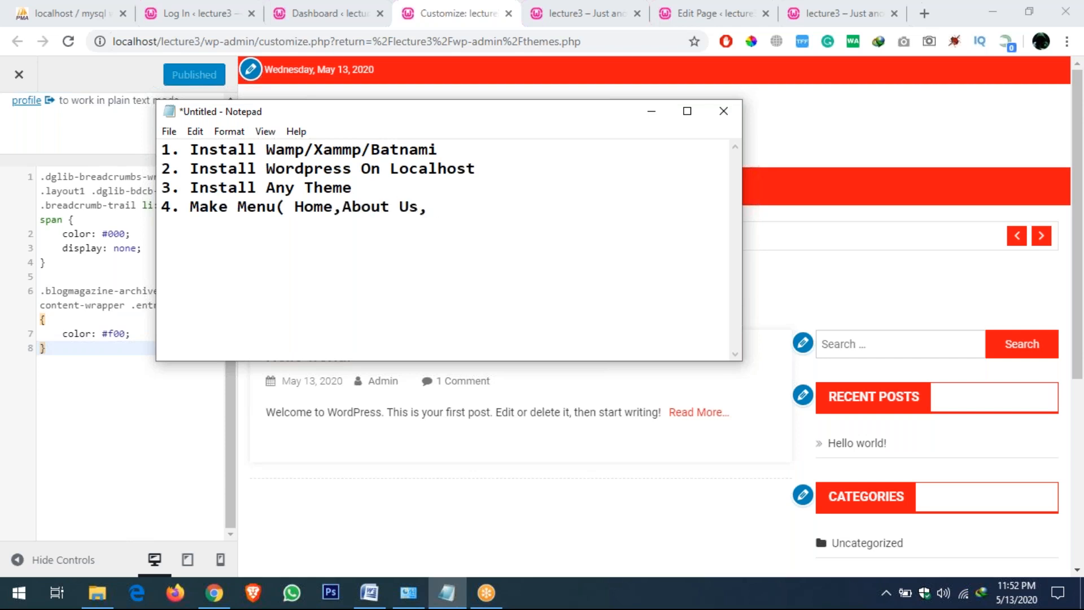
text(Service,Con)
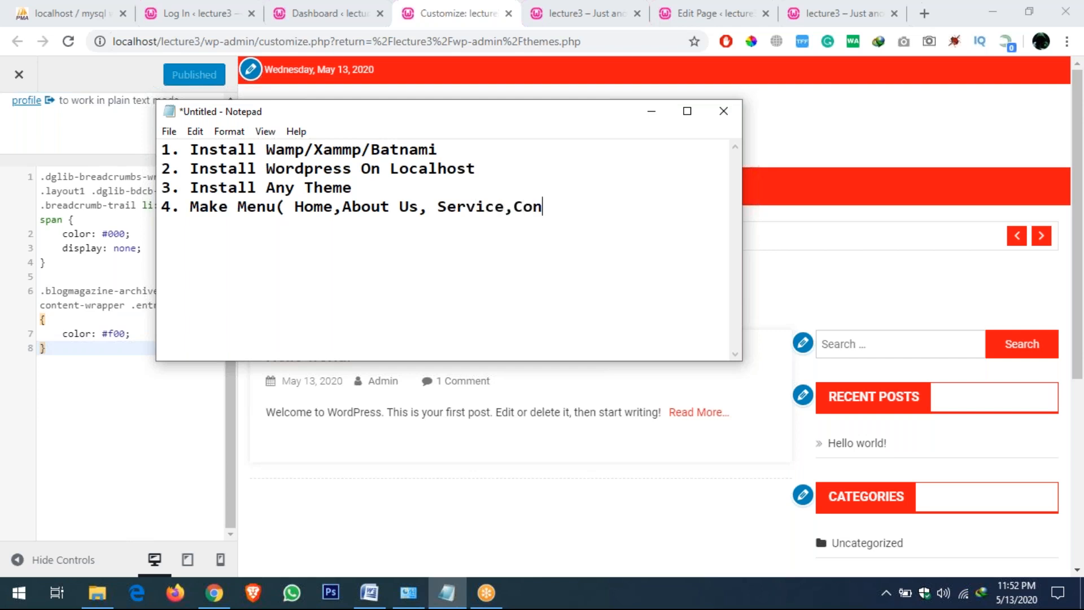
text(tact))
key(Return)
Add the fifth task as "5. Make Contact Form using Contact Form 7 Plugin" and select the whole list.
text(5. Make )
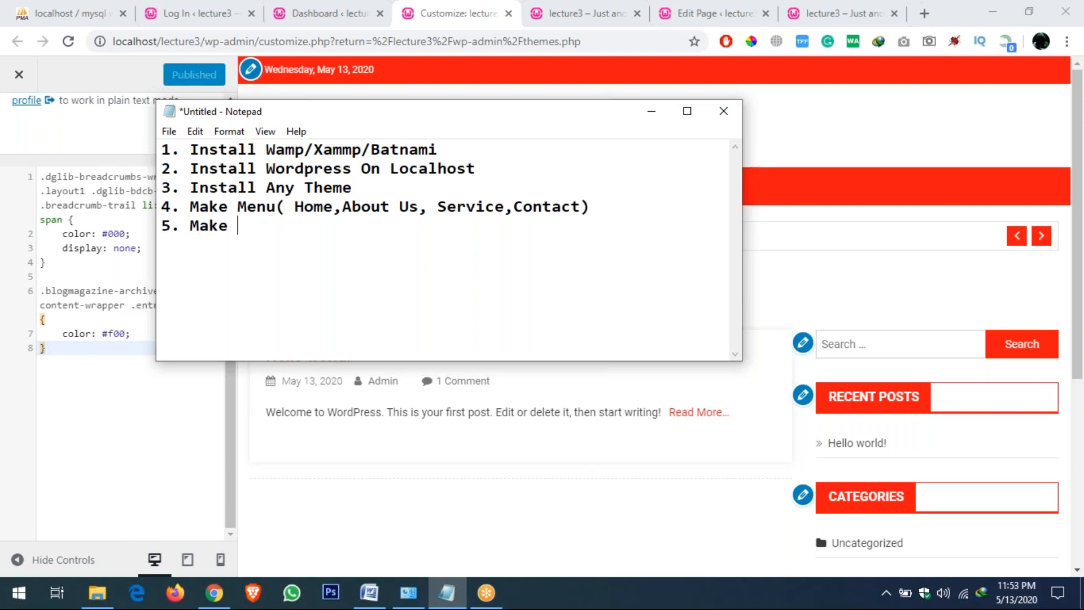
text(Contact Form using )
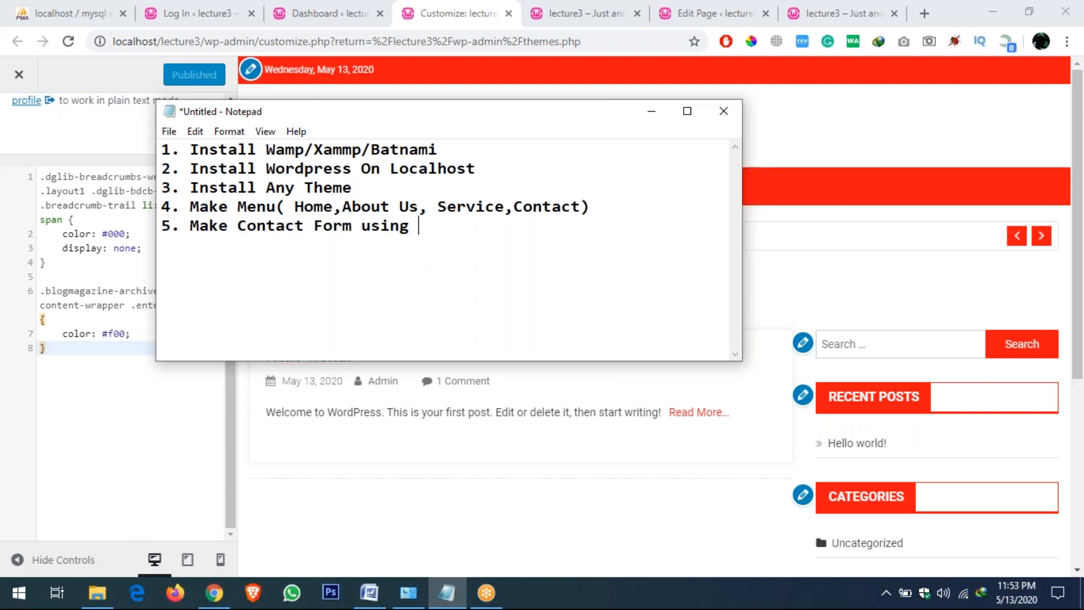
text(Contact For)
text(m 7 )
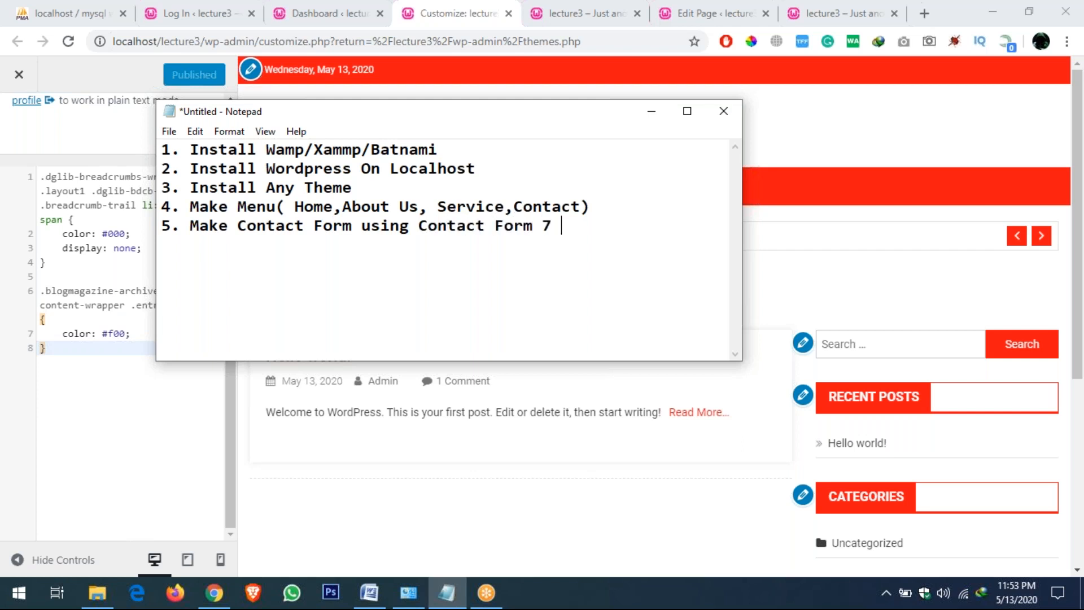
text(Plugin)
key(Return)
key(ctrl+a)
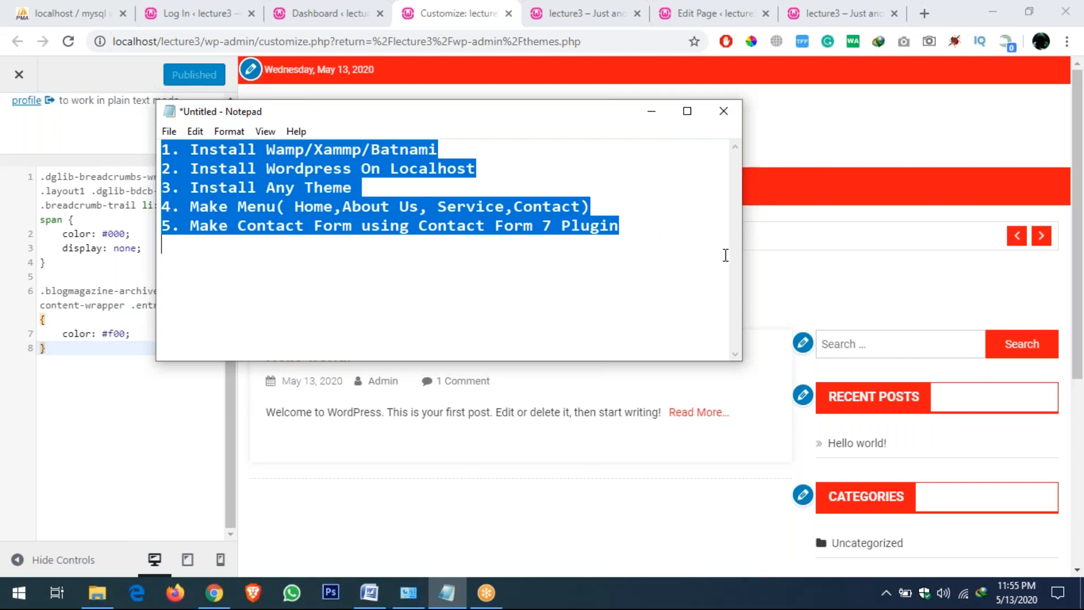
click(762, 287)
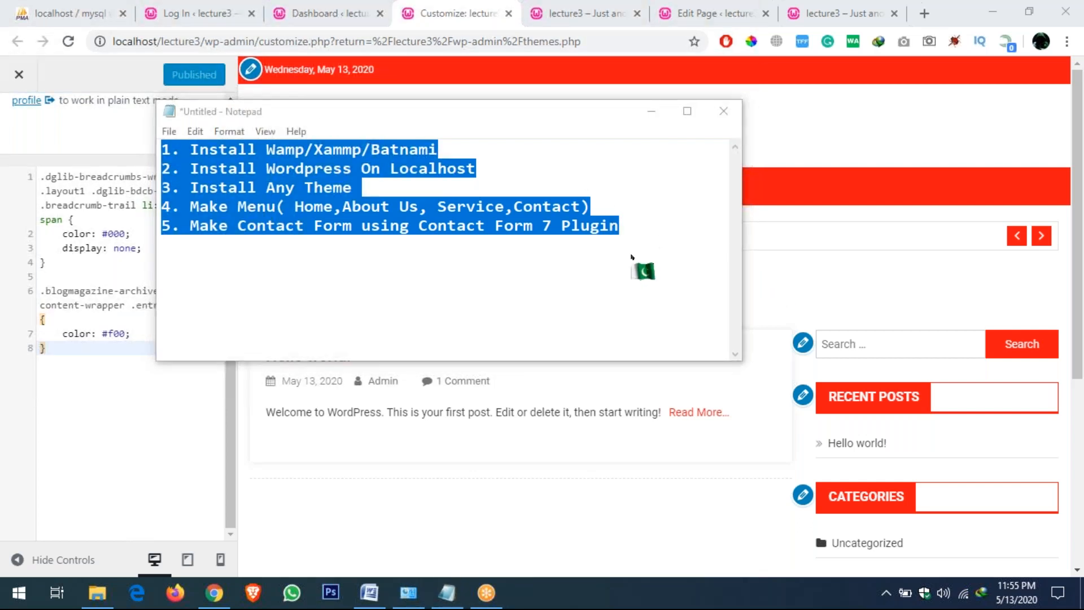